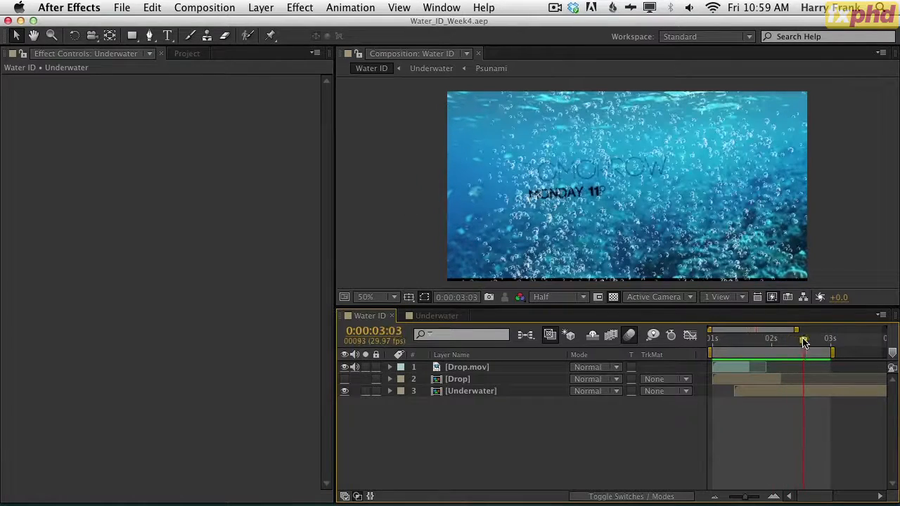
# Scrub the Water ID composition between about 1 and 3 seconds to examine the bubbles, the title text and the underwater background motion.
pyautogui.moveTo(741, 344); pyautogui.dragTo(789, 341)
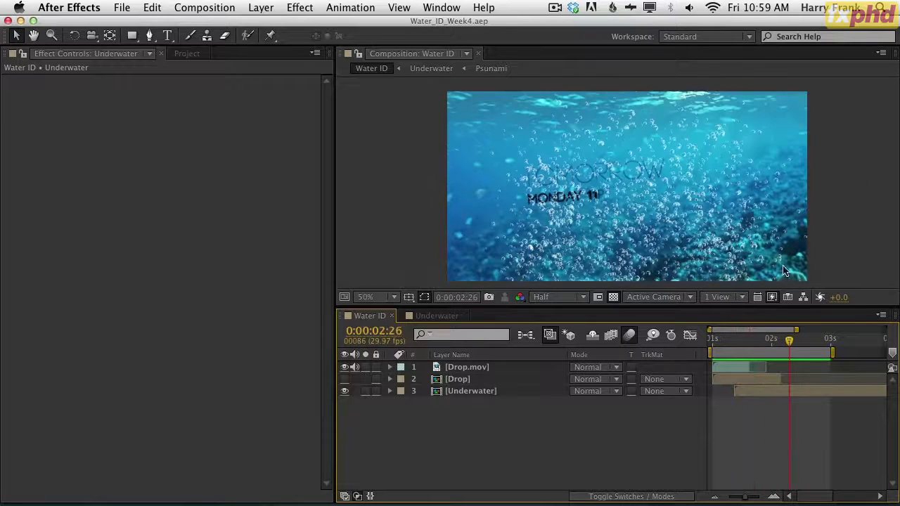
pyautogui.moveTo(733, 341); pyautogui.dragTo(773, 341)
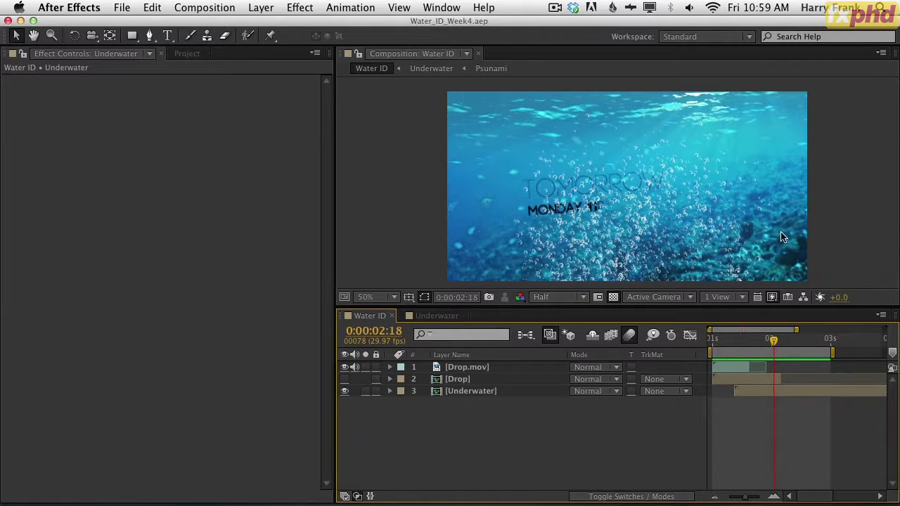
pyautogui.moveTo(731, 346); pyautogui.dragTo(768, 343)
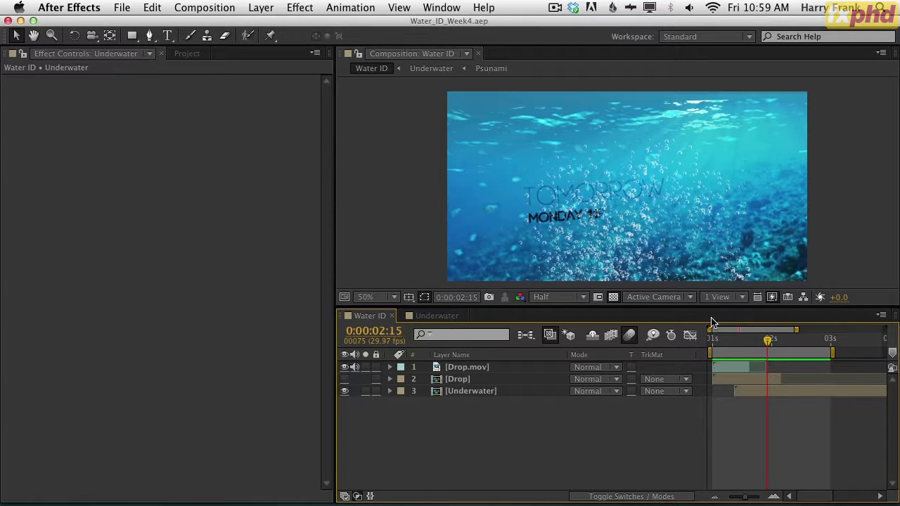
pyautogui.moveTo(735, 342); pyautogui.dragTo(767, 341)
pyautogui.moveTo(715, 341); pyautogui.dragTo(797, 340)
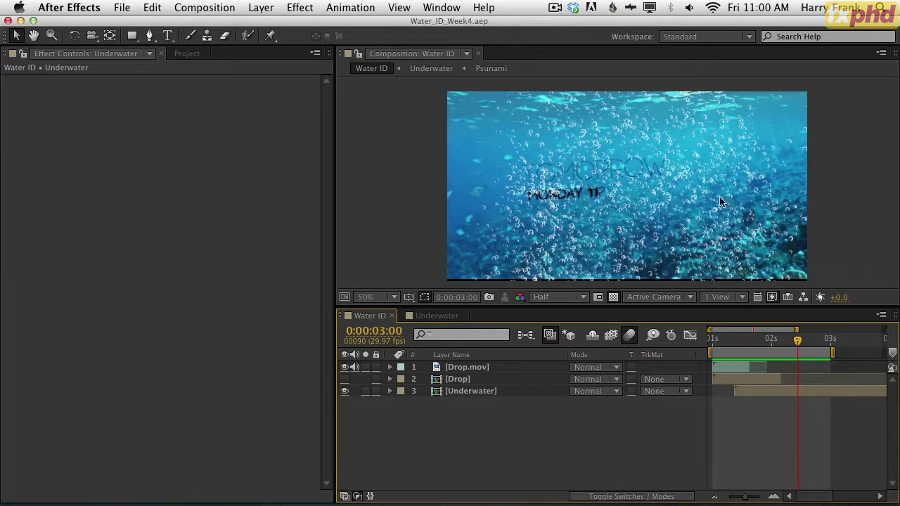
pyautogui.moveTo(739, 338); pyautogui.dragTo(788, 339)
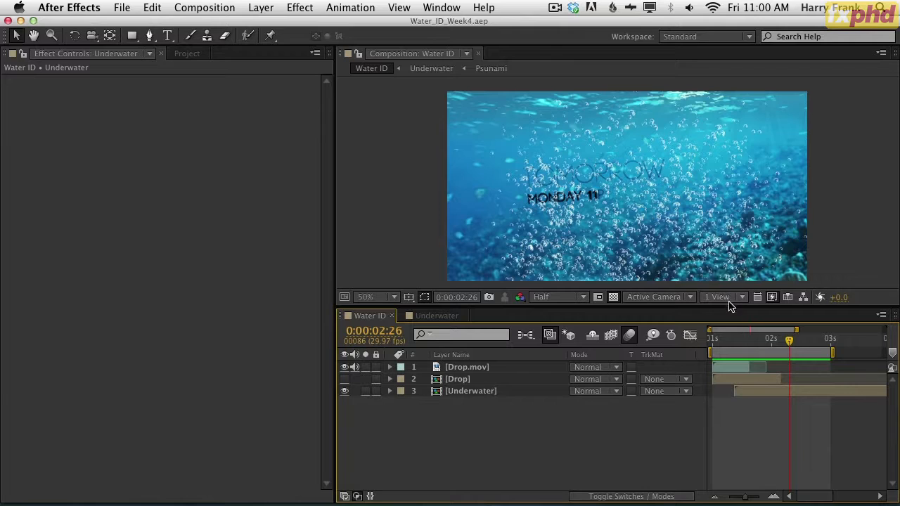
pyautogui.moveTo(750, 344); pyautogui.dragTo(774, 348)
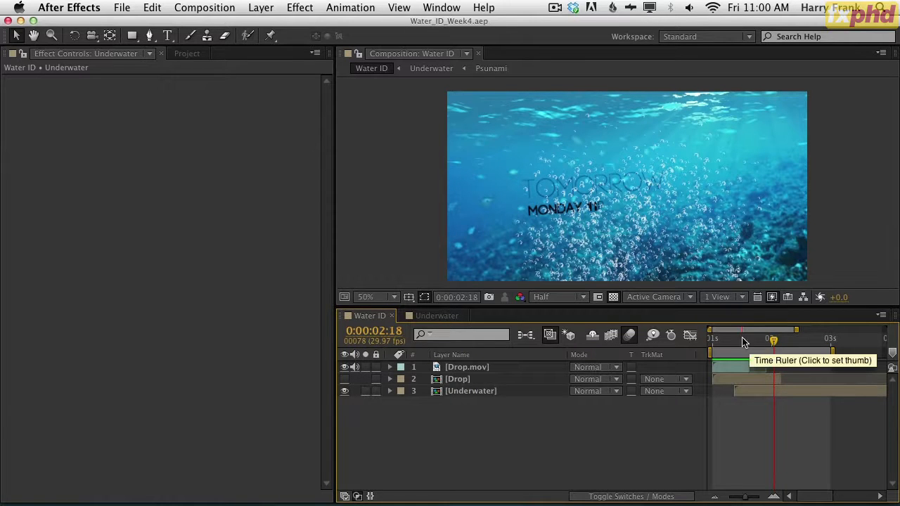
pyautogui.moveTo(739, 344); pyautogui.dragTo(773, 355)
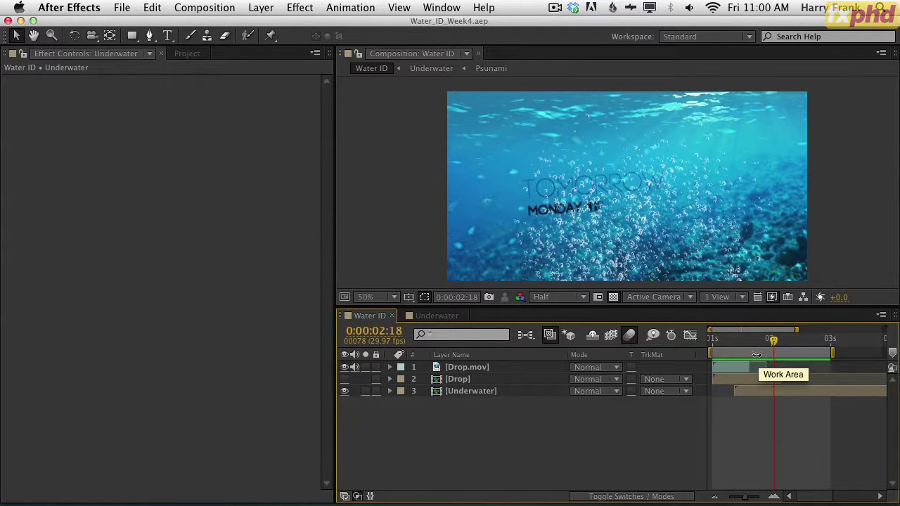
pyautogui.click(737, 342)
pyautogui.moveTo(737, 342); pyautogui.dragTo(783, 350)
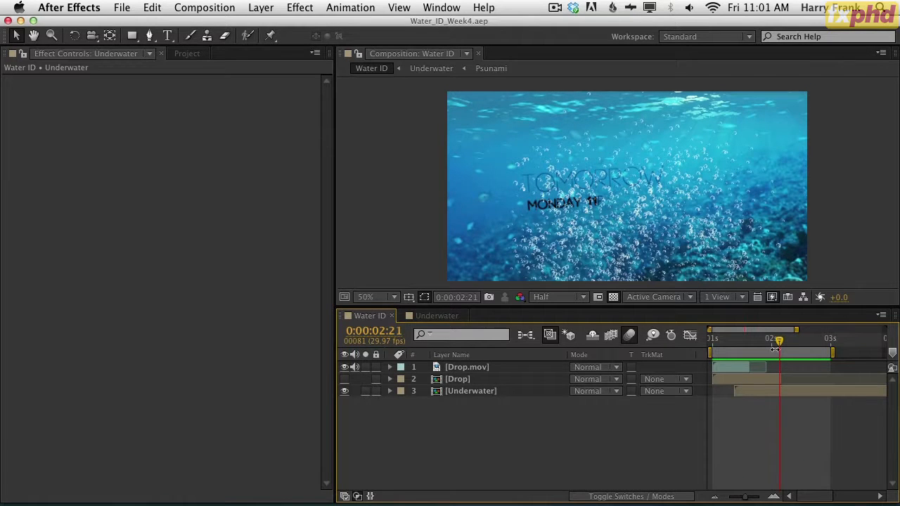
pyautogui.moveTo(767, 351)
pyautogui.mouseDown()
pyautogui.moveTo(733, 346)
pyautogui.moveTo(797, 353)
pyautogui.moveTo(732, 342)
pyautogui.moveTo(781, 348)
pyautogui.mouseUp()
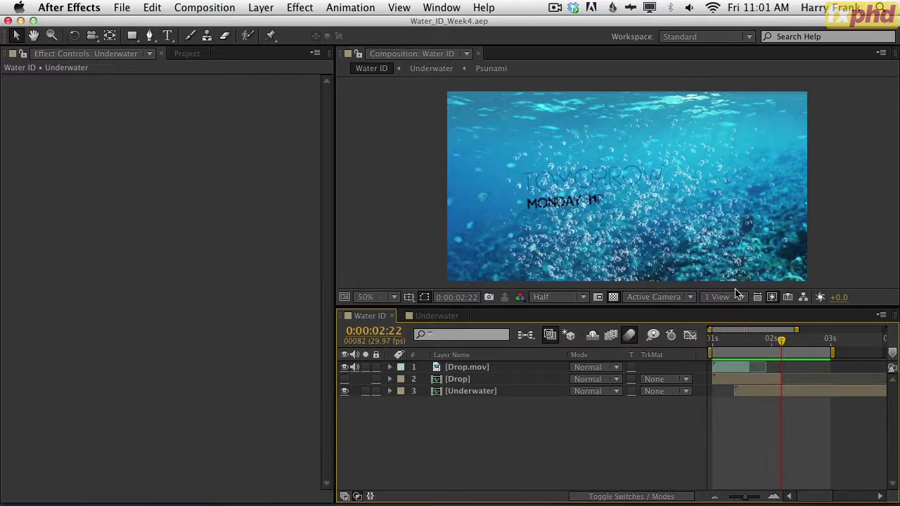
pyautogui.moveTo(748, 349); pyautogui.dragTo(772, 346)
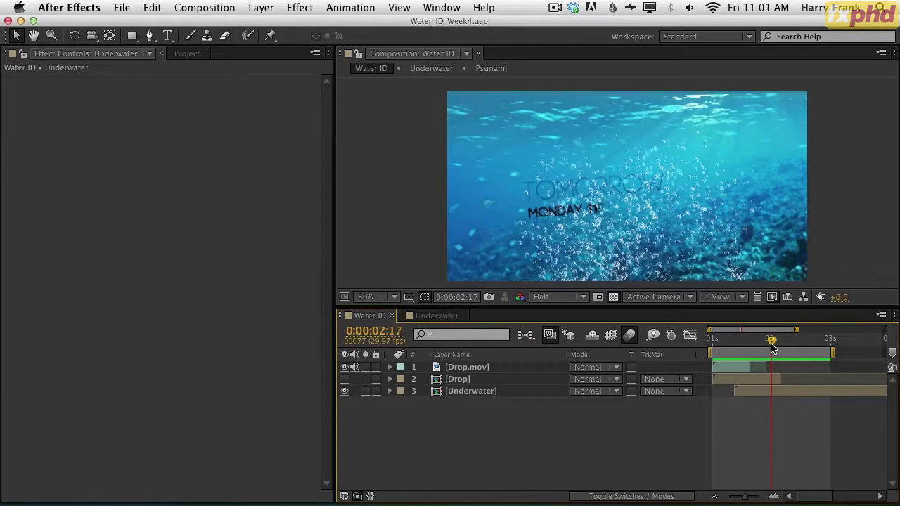
pyautogui.moveTo(771, 343)
pyautogui.mouseDown()
pyautogui.moveTo(751, 341)
pyautogui.moveTo(778, 341)
pyautogui.mouseUp()
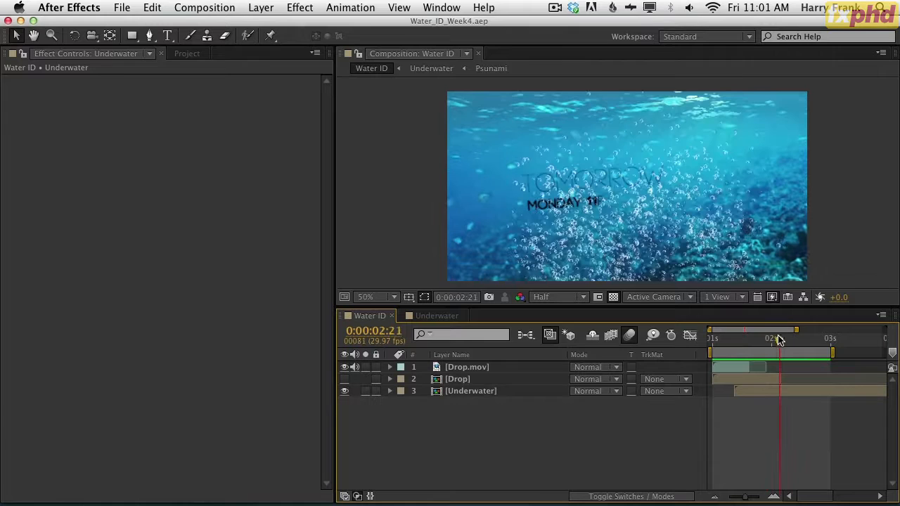
# Create a new composition from the A001_C011_0318VO.mov footage and preview a frame partway through the clip.
pyautogui.click(187, 54)
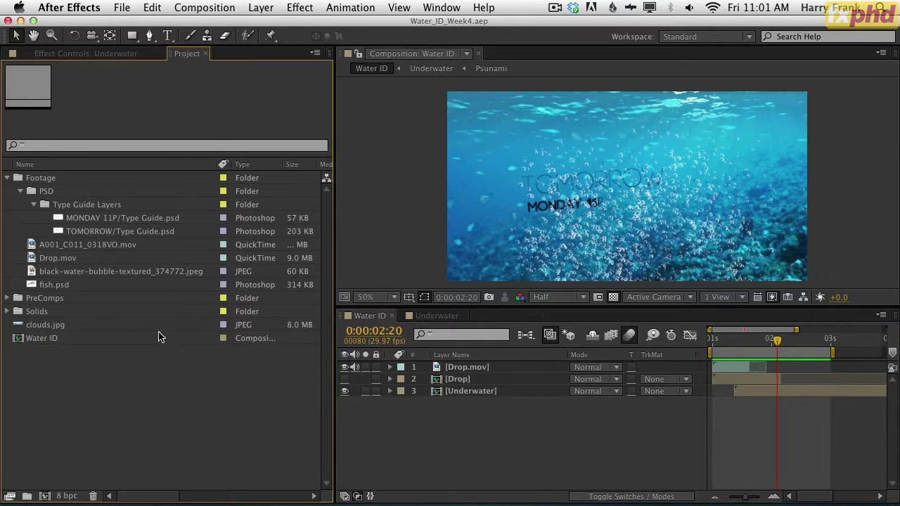
pyautogui.click(33, 203)
pyautogui.moveTo(81, 218); pyautogui.dragTo(44, 497)
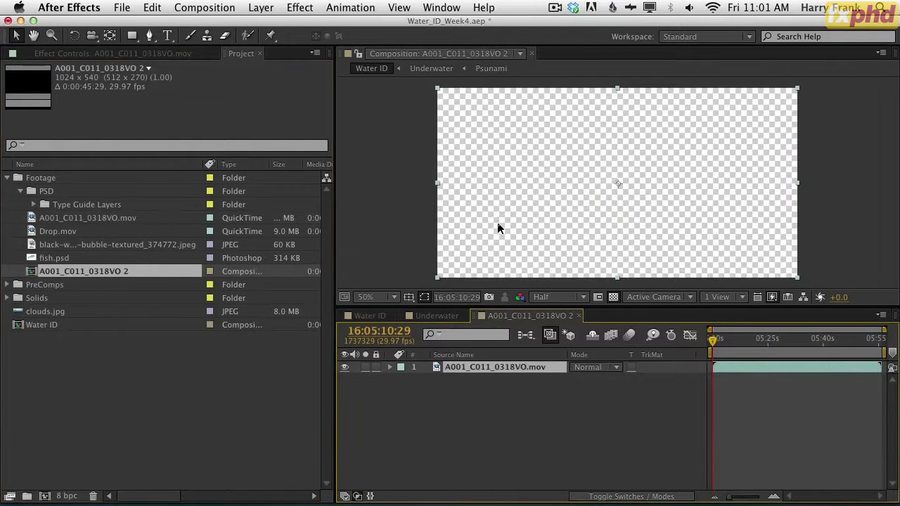
pyautogui.moveTo(713, 341); pyautogui.dragTo(768, 348)
# Rename the new footage composition as Water ID 2 in its composition settings.
pyautogui.press('super+k')
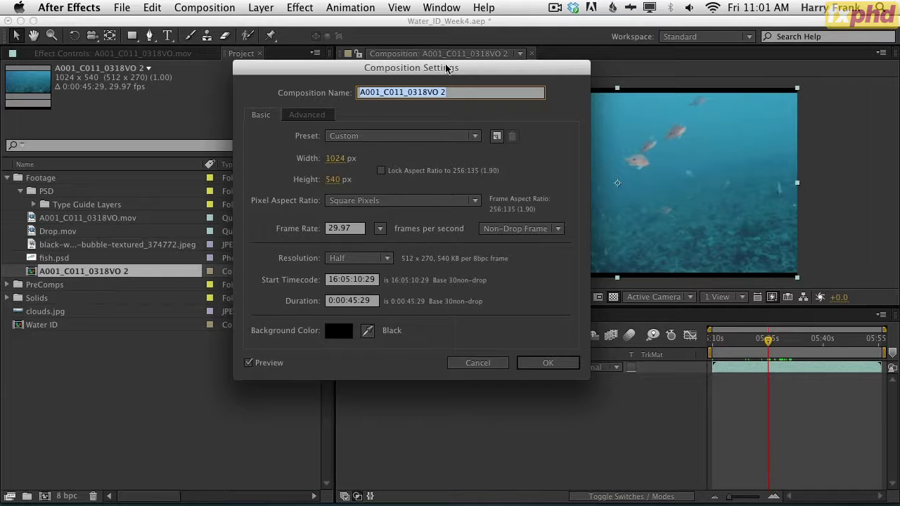
pyautogui.moveTo(447, 68); pyautogui.dragTo(454, 90)
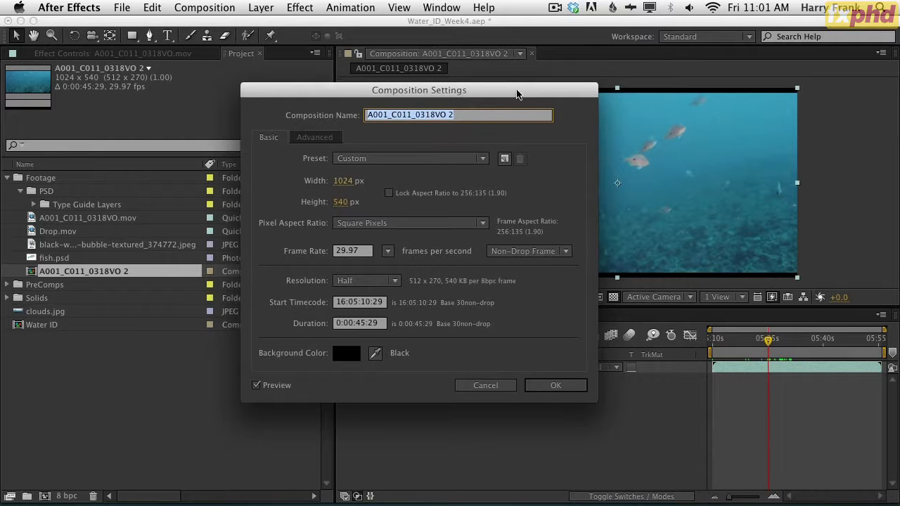
pyautogui.moveTo(518, 90); pyautogui.dragTo(517, 98)
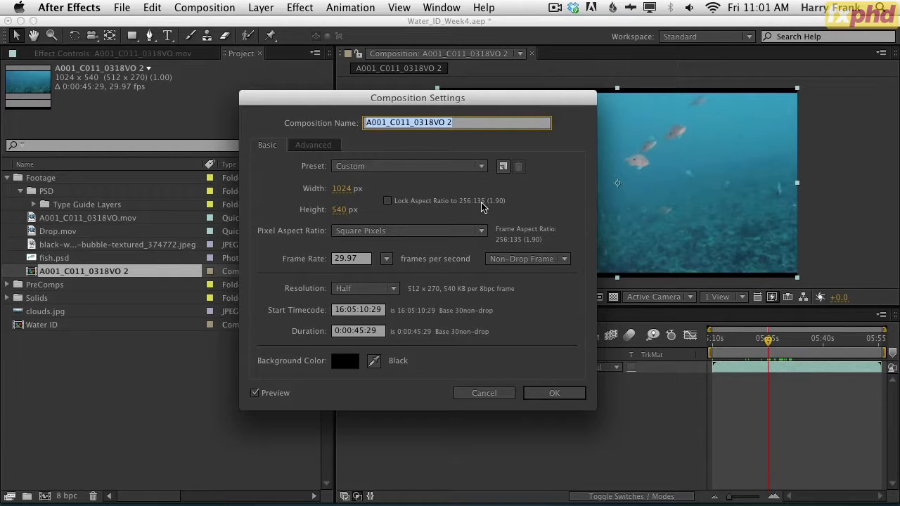
pyautogui.write('ewa')
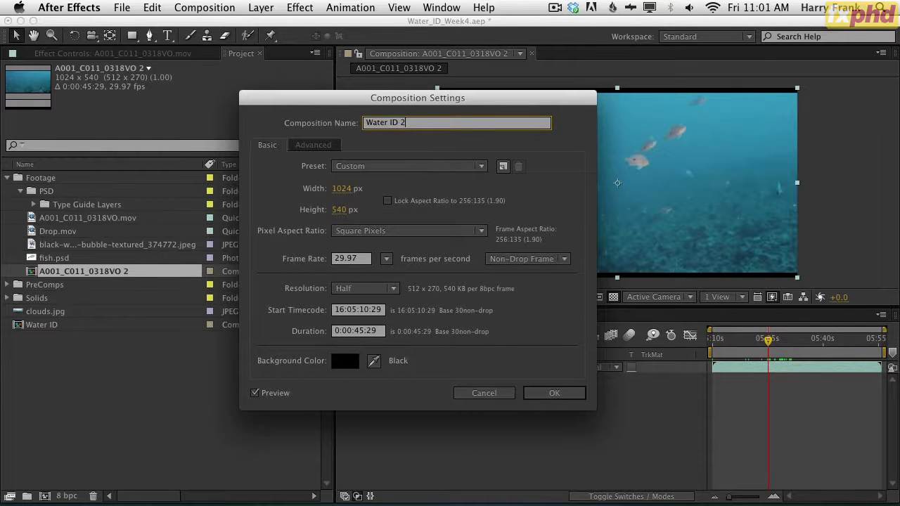
pyautogui.press('Return')
# Scrub through the Water ID 2 footage to examine how the large fish moves across the shot.
pyautogui.moveTo(771, 355); pyautogui.dragTo(833, 355)
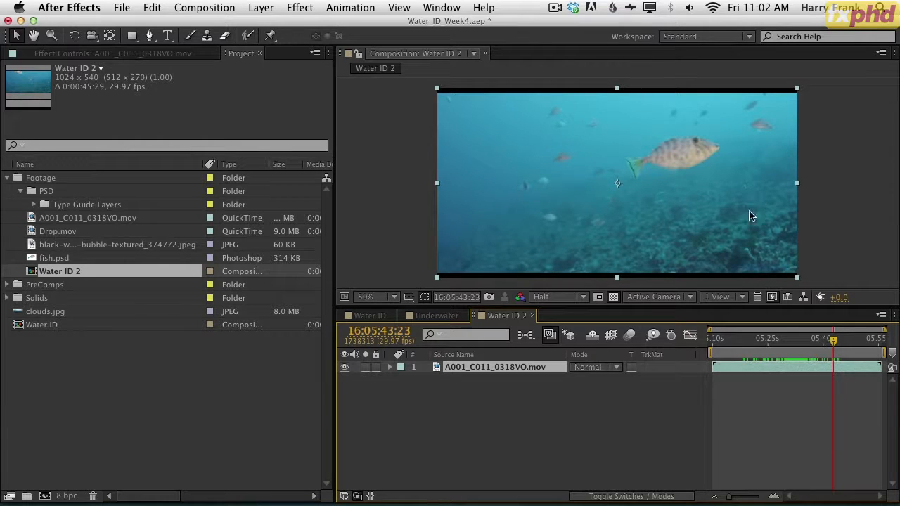
pyautogui.moveTo(735, 340); pyautogui.dragTo(779, 341)
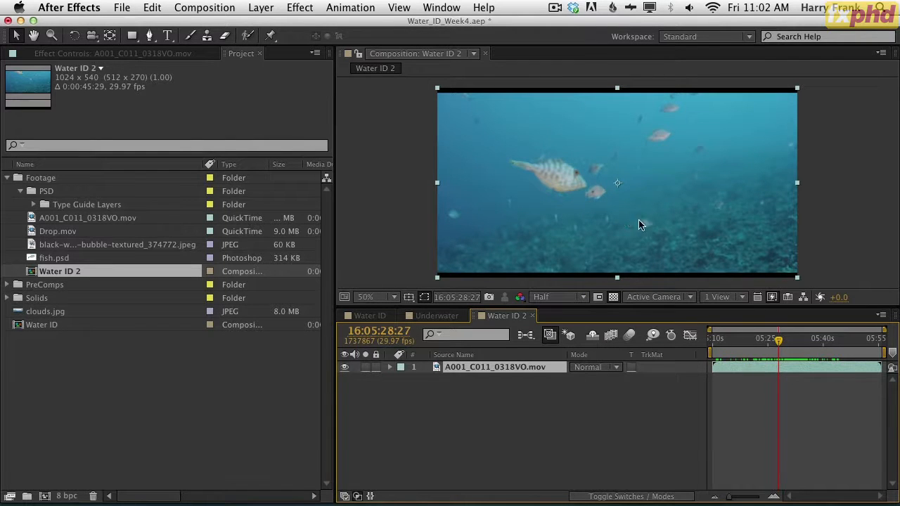
pyautogui.moveTo(748, 340); pyautogui.dragTo(820, 344)
pyautogui.moveTo(731, 341); pyautogui.dragTo(785, 341)
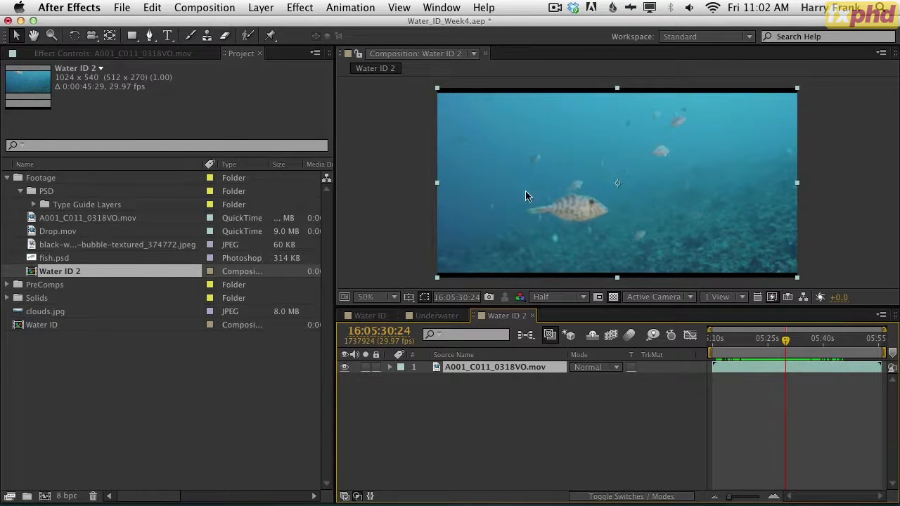
pyautogui.click(443, 7)
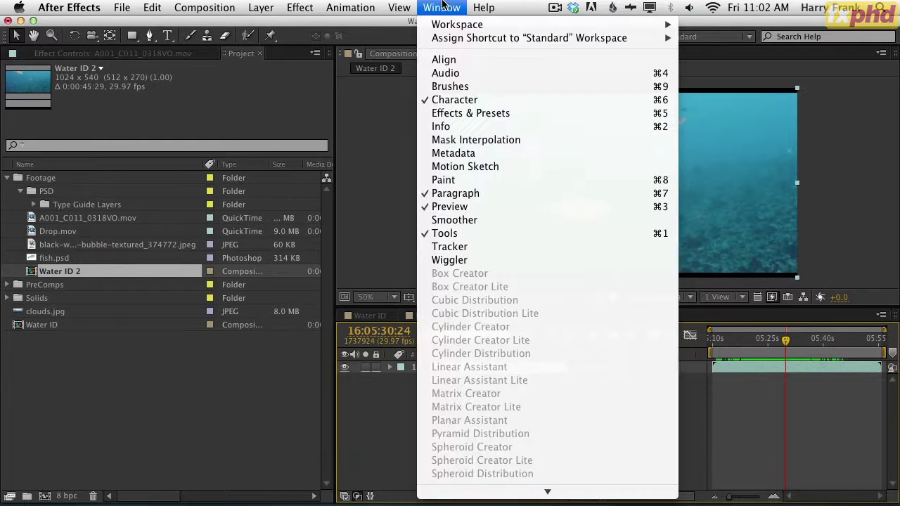
pyautogui.click(442, 6)
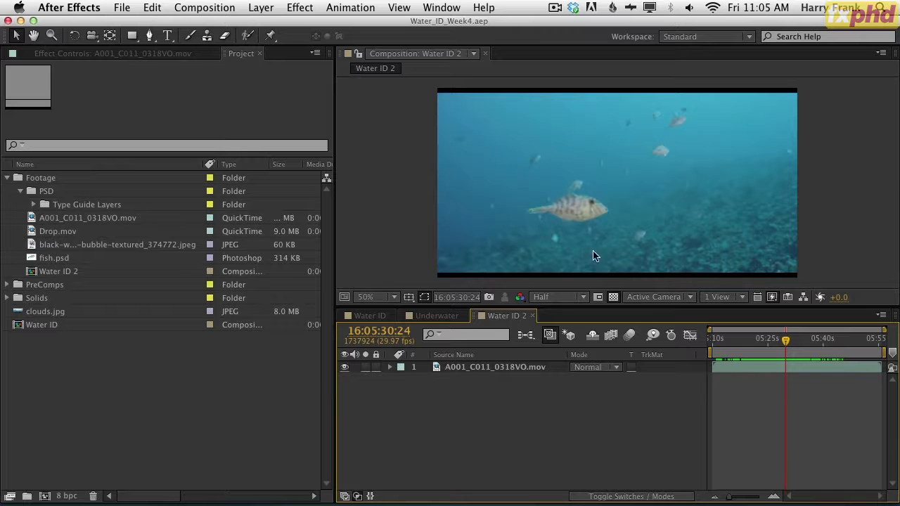
# Locate the layer's source footage A001_C011_0318VO.mov in the project and reveal its file in Finder.
pyautogui.rightClick(504, 371)
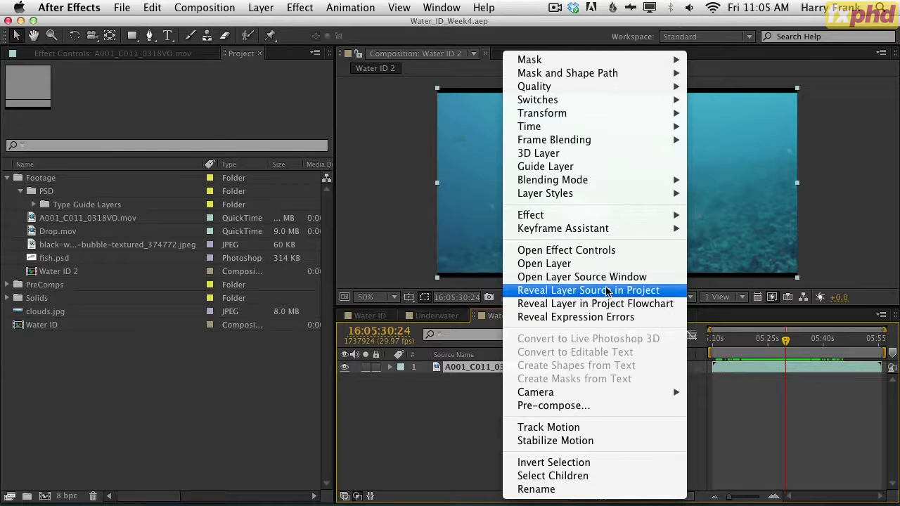
pyautogui.click(609, 290)
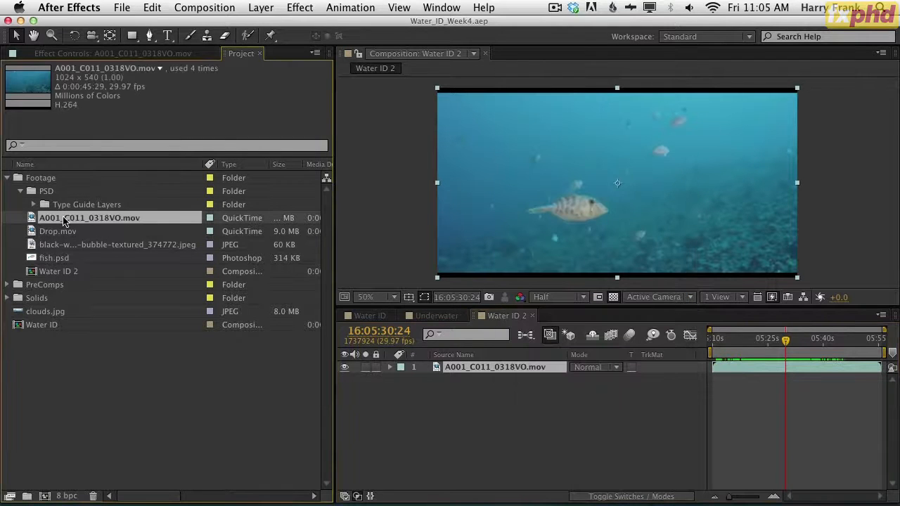
pyautogui.rightClick(109, 223)
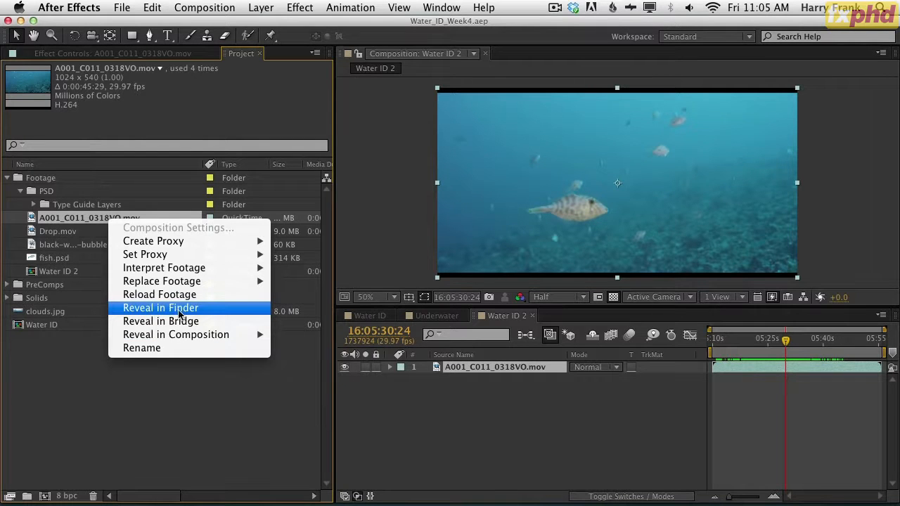
pyautogui.click(222, 311)
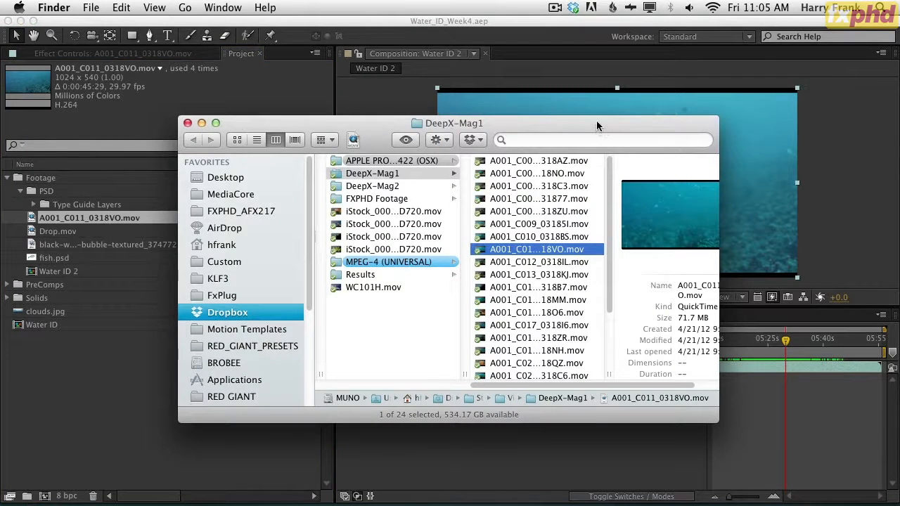
# Open the A001_C011_0318VO.mov file from Finder with mocha AE (2.3.0).
pyautogui.moveTo(597, 136); pyautogui.dragTo(618, 109)
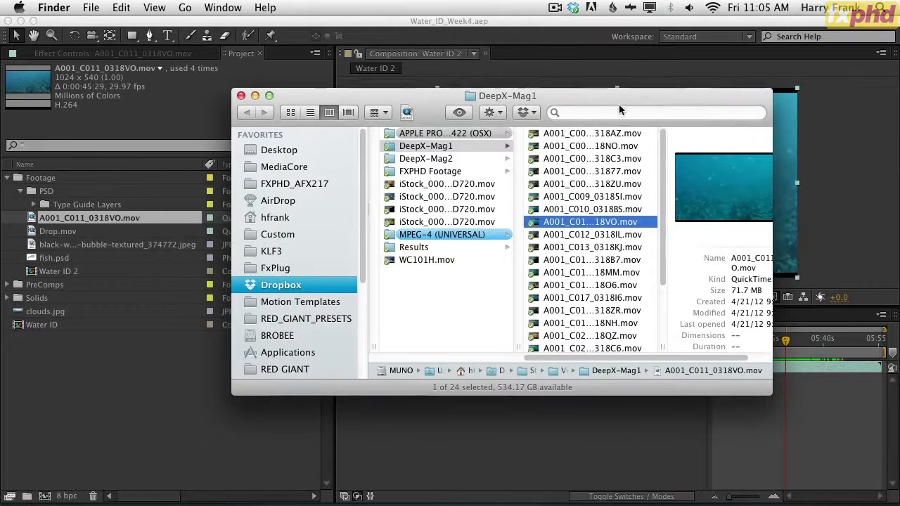
pyautogui.rightClick(625, 226)
pyautogui.moveTo(677, 231)
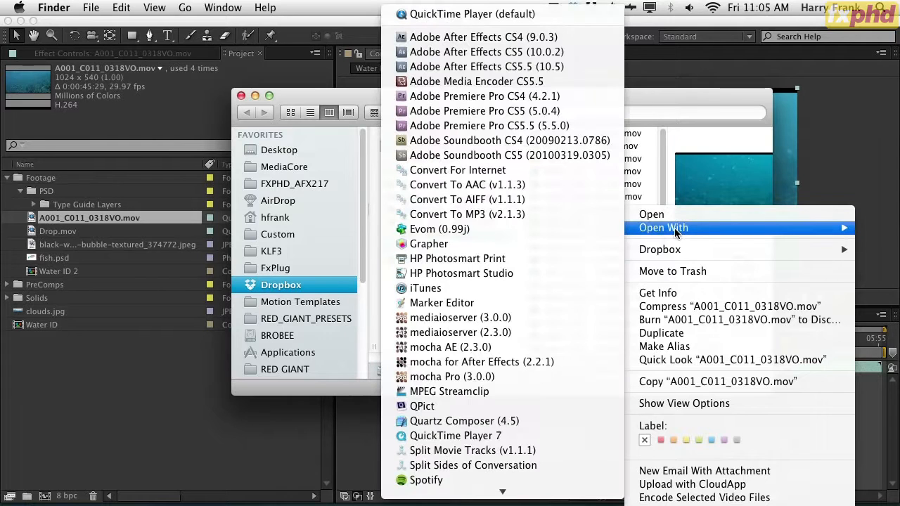
pyautogui.click(526, 348)
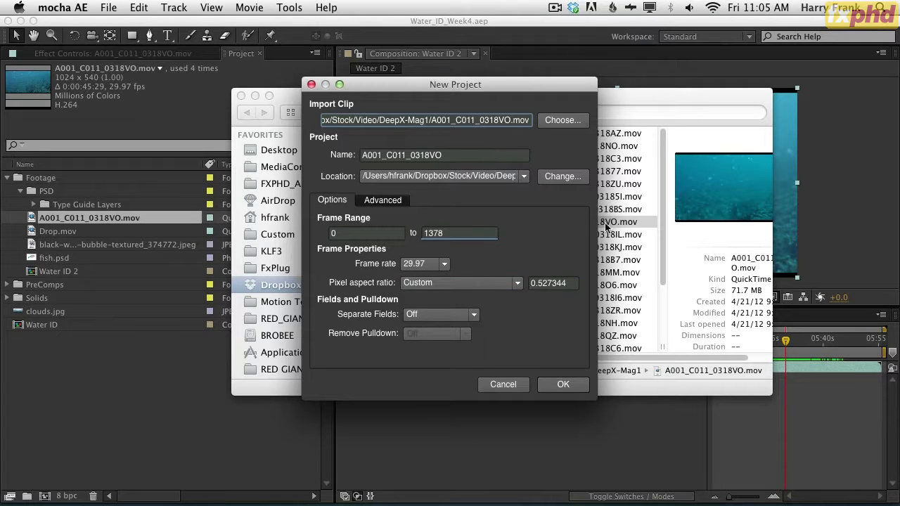
# Set the new project's pixel aspect ratio to 1.0 and create it, overwriting the existing project file.
pyautogui.moveTo(575, 284); pyautogui.dragTo(454, 282)
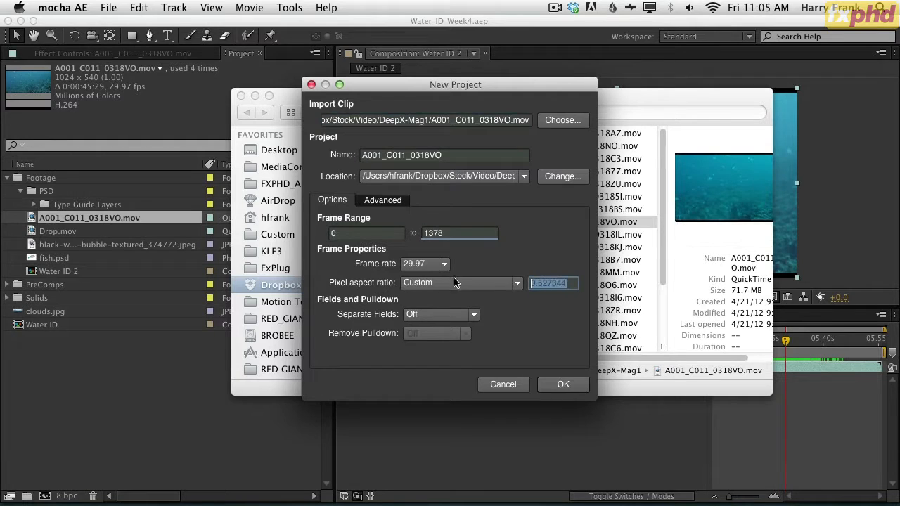
pyautogui.write('1')
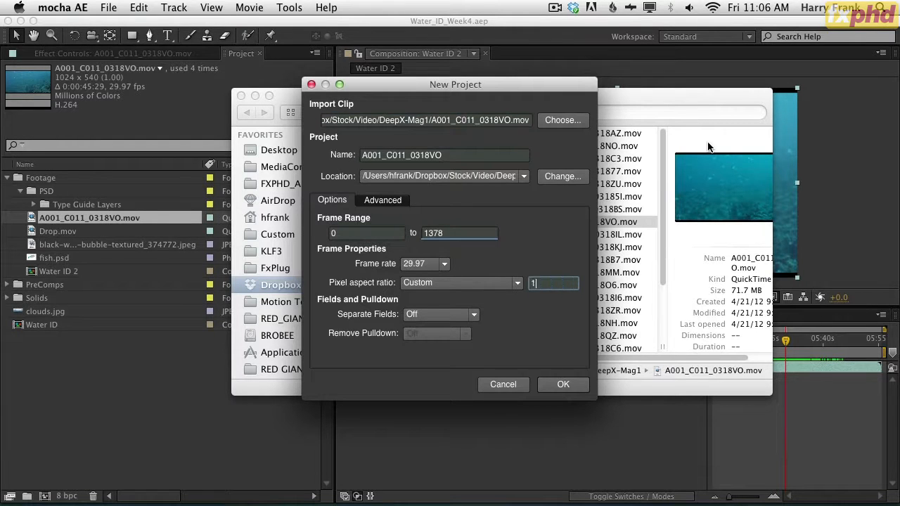
pyautogui.write('.0')
pyautogui.click(565, 384)
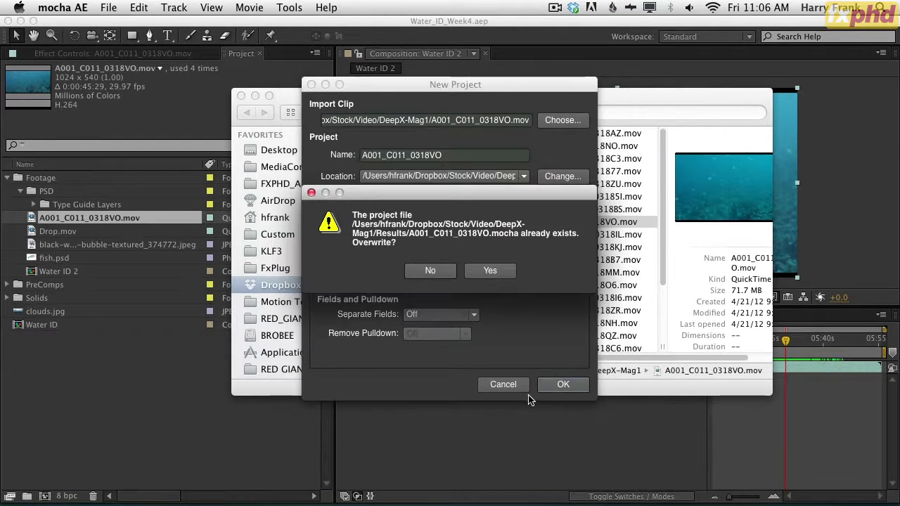
pyautogui.click(490, 273)
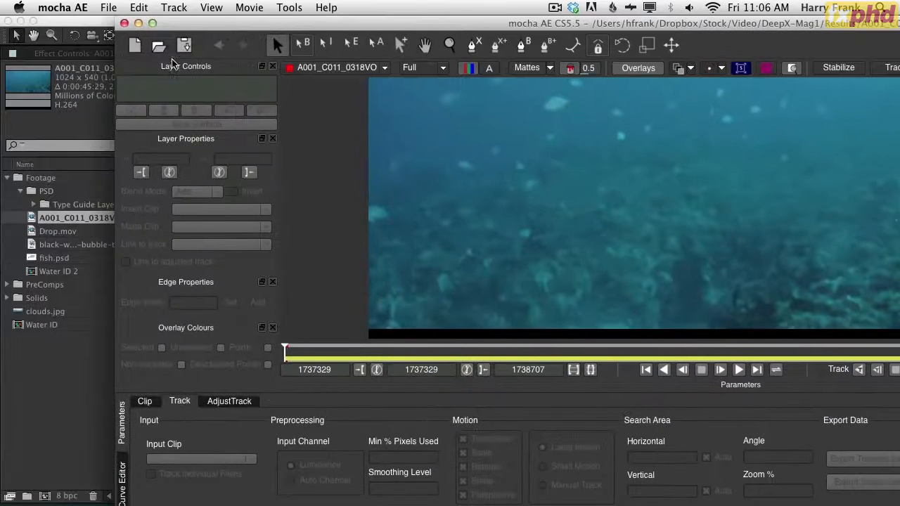
# Enlarge the mocha AE window to fill the screen and move the playhead to frame 1737855.
pyautogui.click(152, 23)
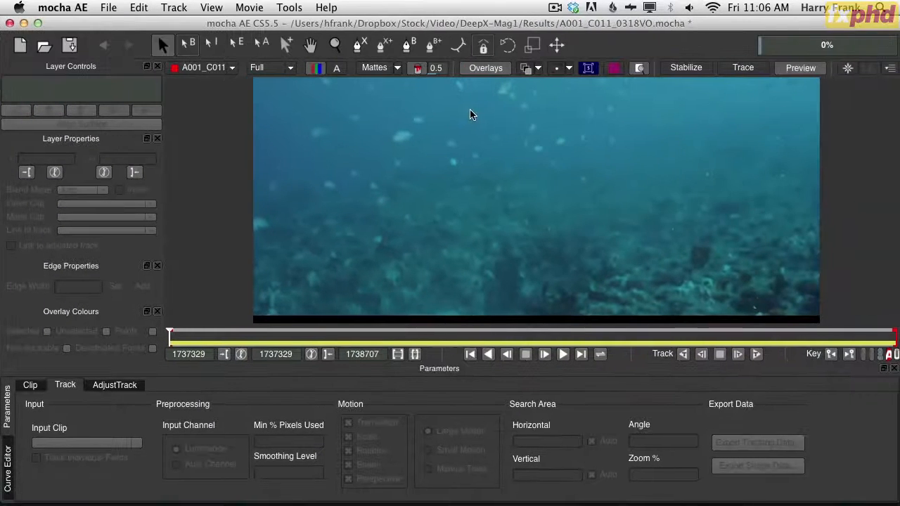
pyautogui.click(274, 339)
pyautogui.moveTo(276, 336); pyautogui.dragTo(446, 336)
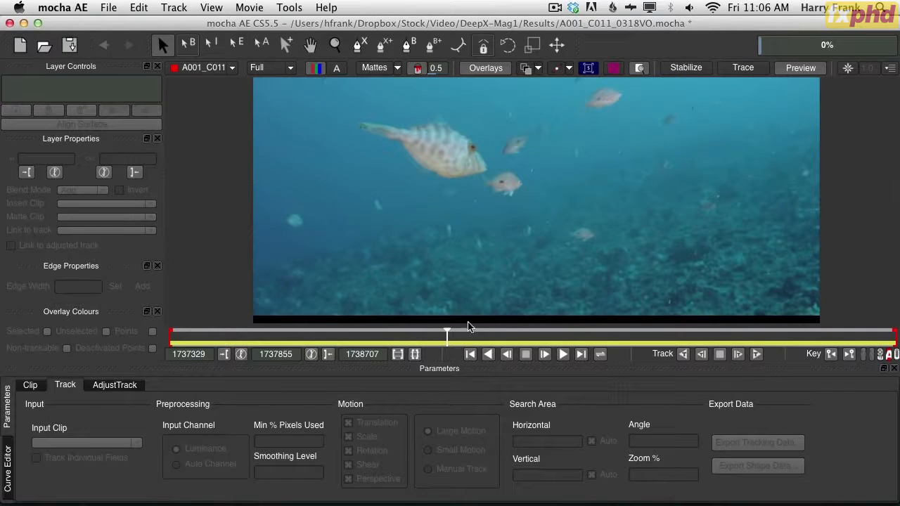
# Set the clip's out point at frame 1737823 and zoom the timeline to the shortened in/out range.
pyautogui.moveTo(446, 332)
pyautogui.mouseDown()
pyautogui.moveTo(395, 333)
pyautogui.moveTo(431, 335)
pyautogui.mouseUp()
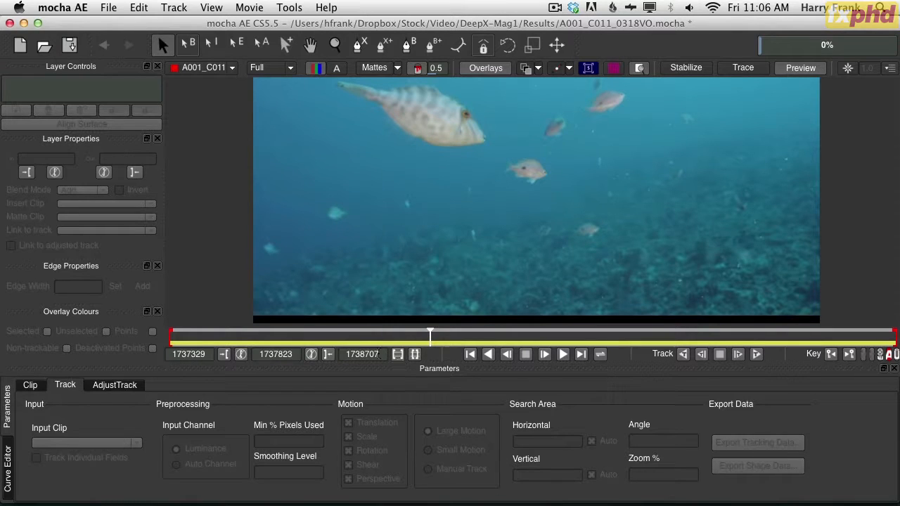
pyautogui.click(329, 355)
pyautogui.click(416, 355)
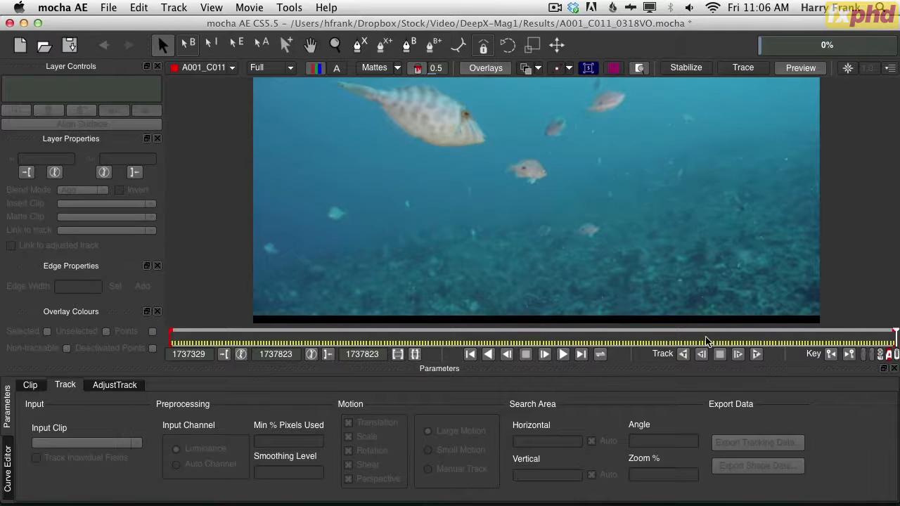
# Scrub back through the shortened clip and leave the playhead at frame 1737550.
pyautogui.moveTo(892, 340); pyautogui.dragTo(529, 339)
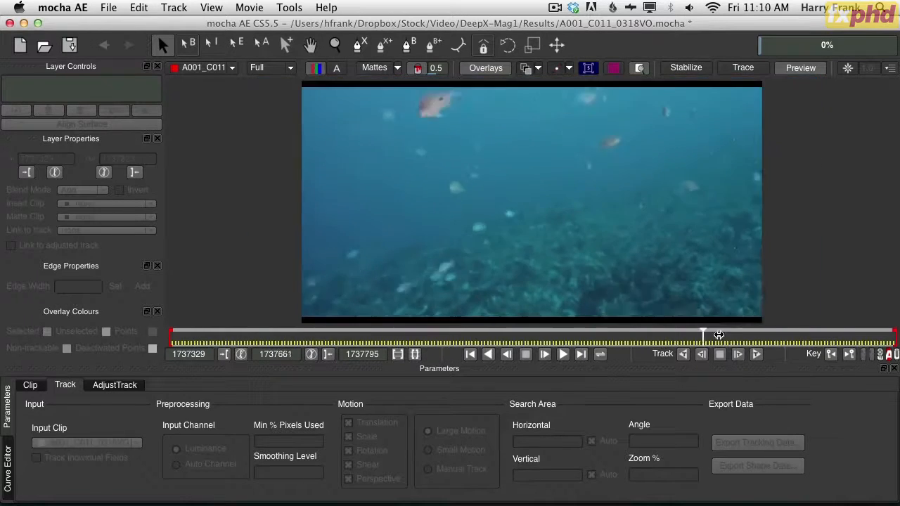
pyautogui.moveTo(703, 339); pyautogui.dragTo(553, 339)
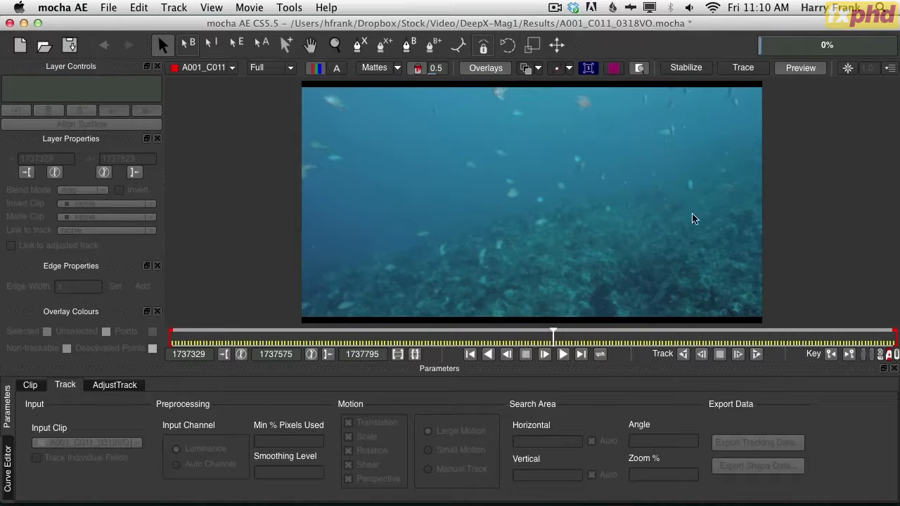
pyautogui.moveTo(553, 333); pyautogui.dragTo(590, 328)
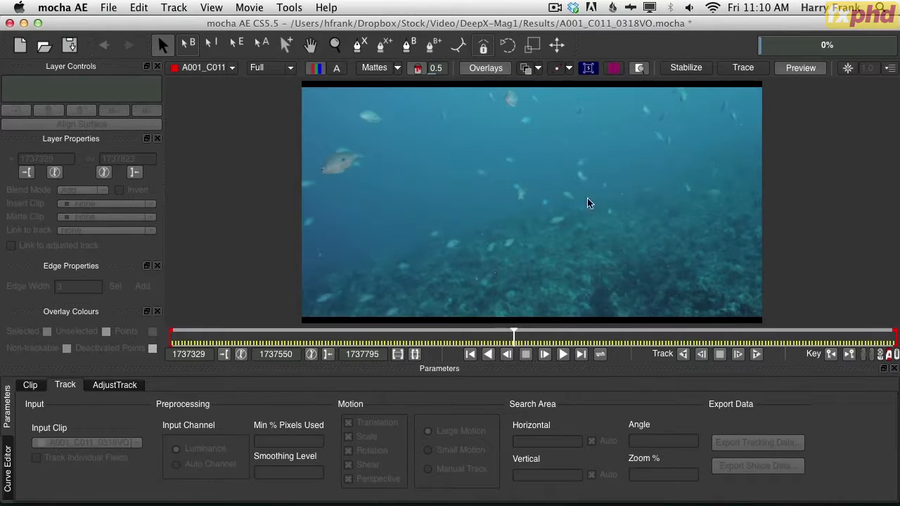
# Draw a closed seven-point X-spline around the reef floor and raise its upper-right point slightly.
pyautogui.click(358, 47)
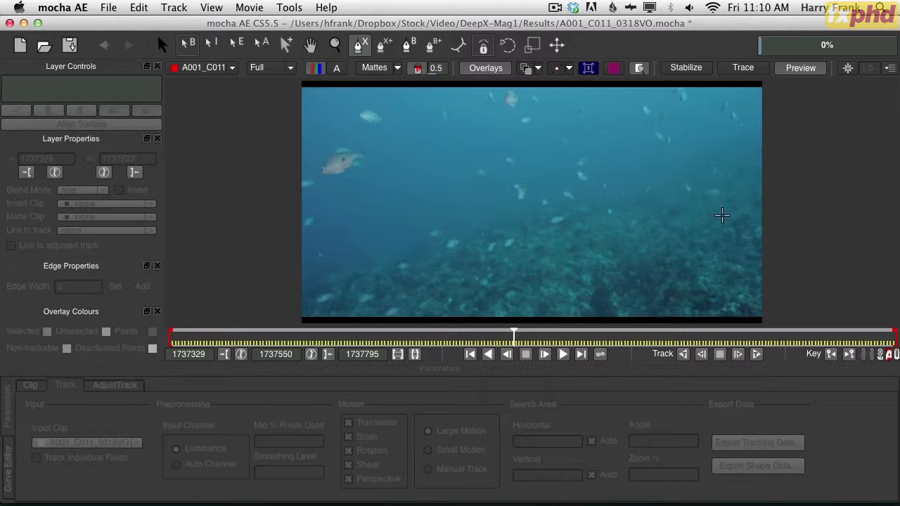
pyautogui.click(713, 207)
pyautogui.click(602, 211)
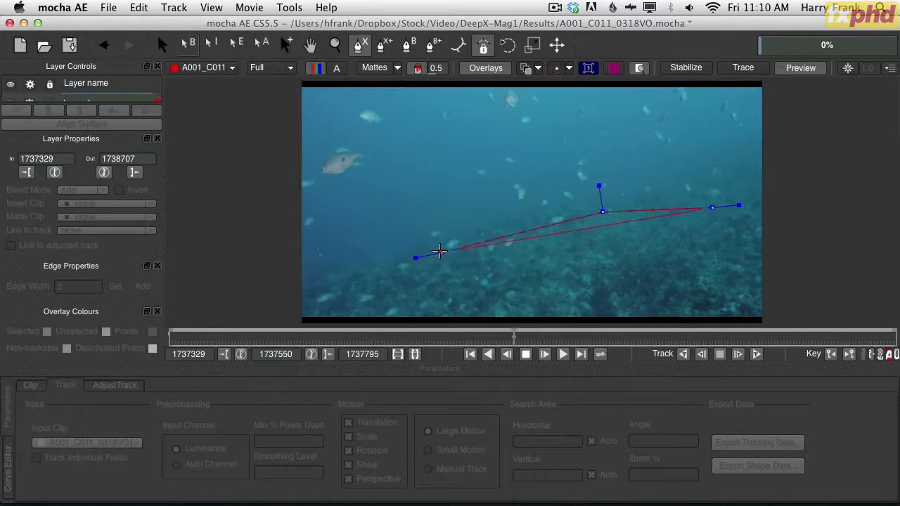
pyautogui.click(433, 258)
pyautogui.click(428, 313)
pyautogui.click(602, 309)
pyautogui.click(756, 301)
pyautogui.click(712, 208)
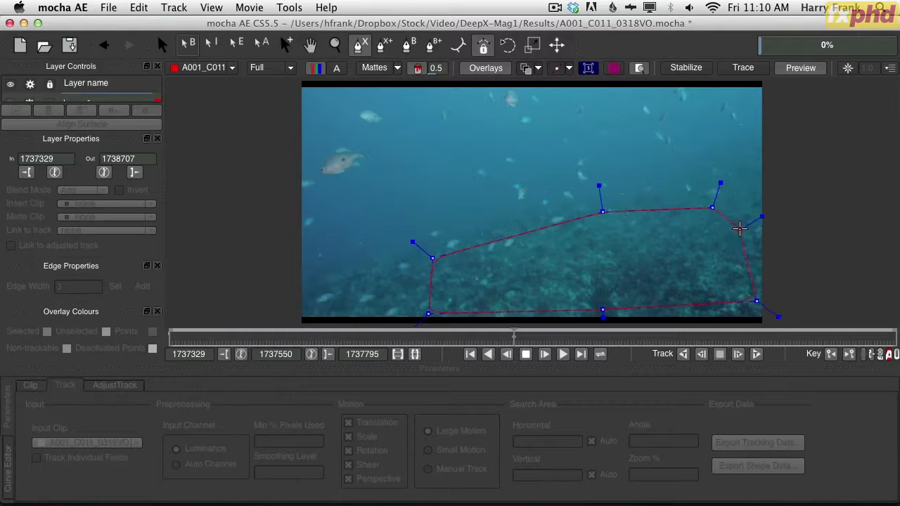
pyautogui.click(741, 229)
pyautogui.click(713, 209)
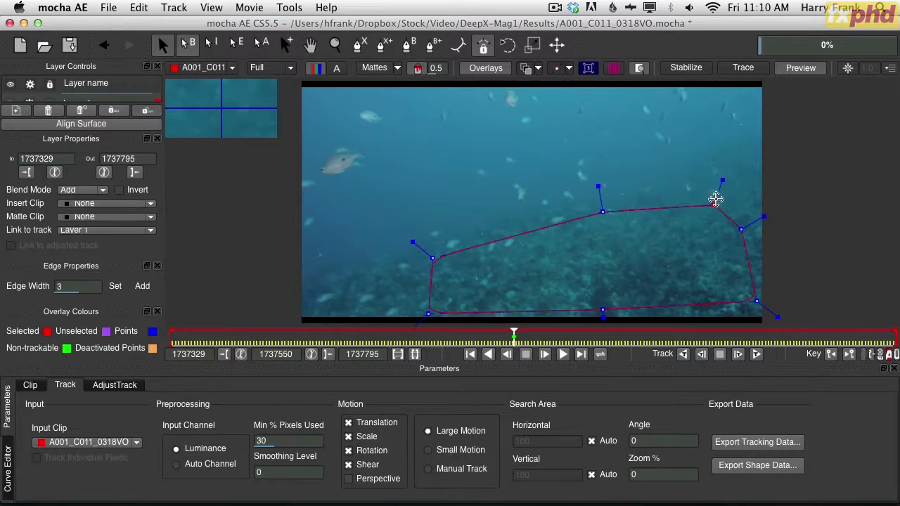
# Close the Edge Properties and Overlay Colours panels and rename Layer 1 to Track.
pyautogui.click(157, 266)
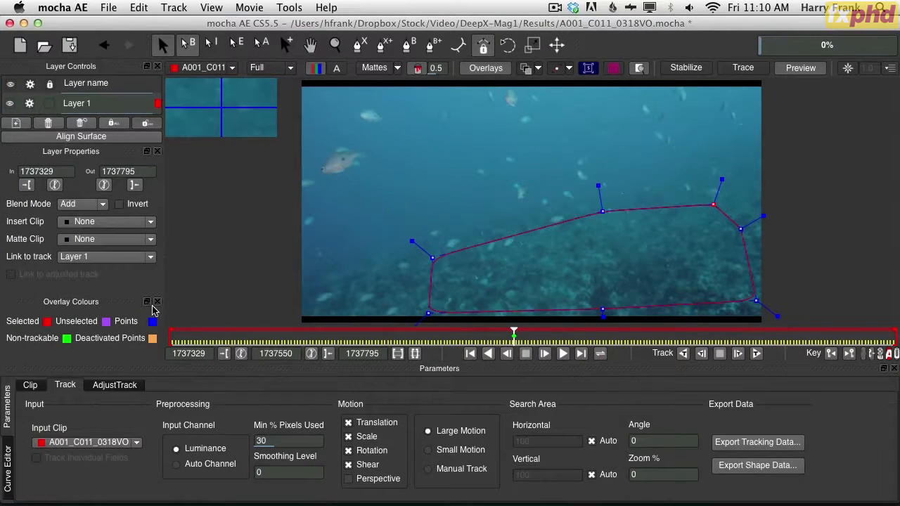
pyautogui.click(158, 301)
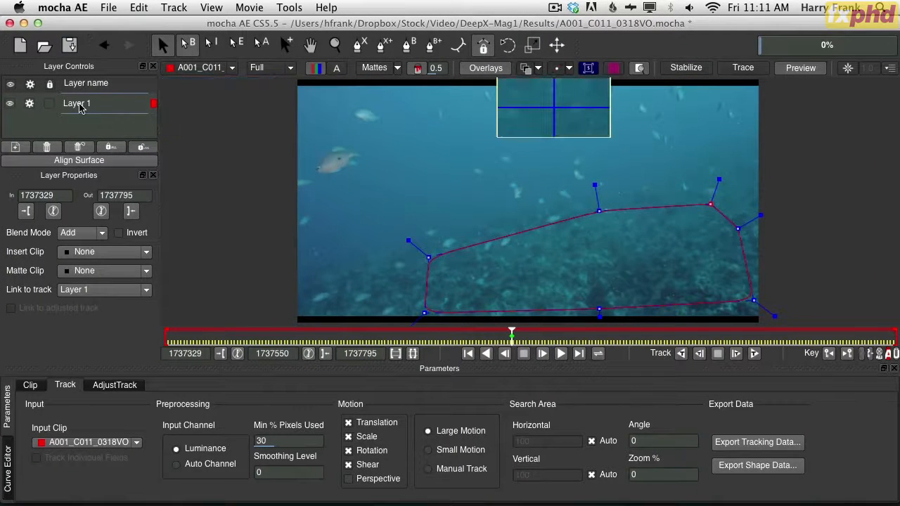
pyautogui.doubleClick(80, 104)
pyautogui.write('Track')
pyautogui.press('Return')
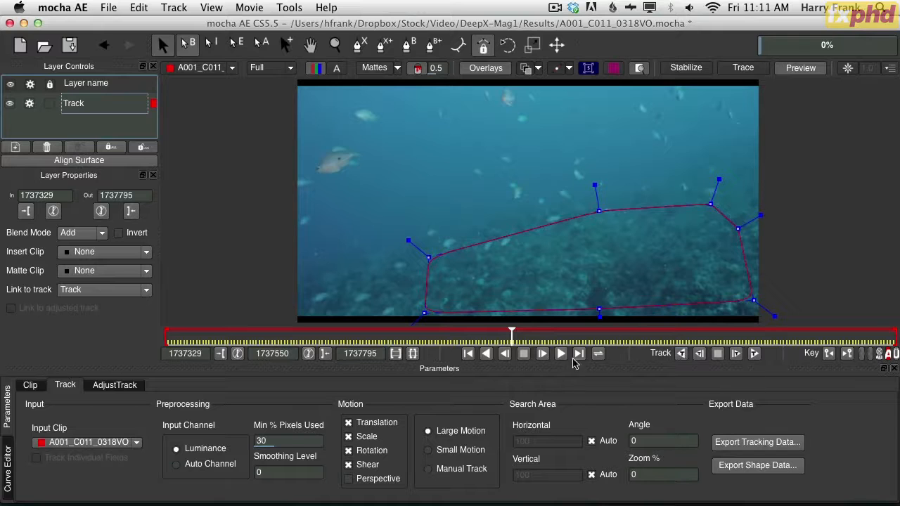
# Review the layer's Link to track options and compare the seabed shape with the footage on nearby frames, stopping at frame 1737553.
pyautogui.click(88, 291)
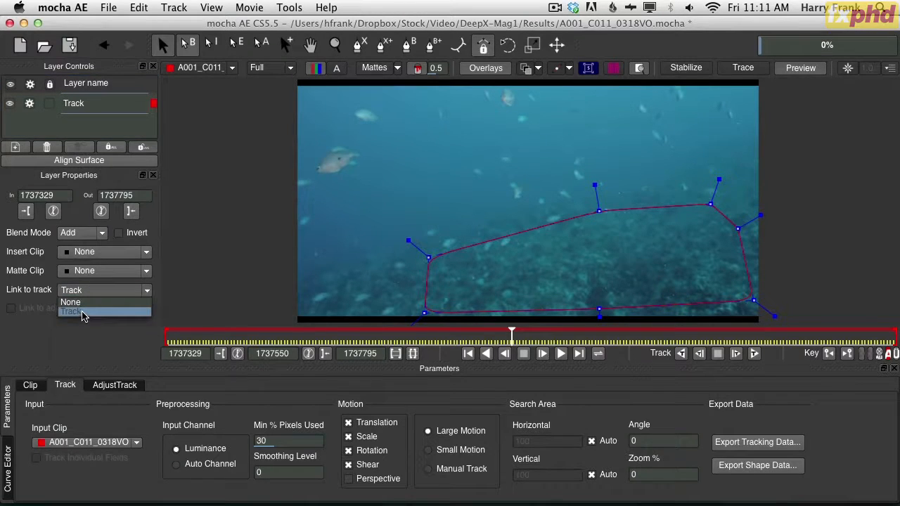
pyautogui.click(550, 278)
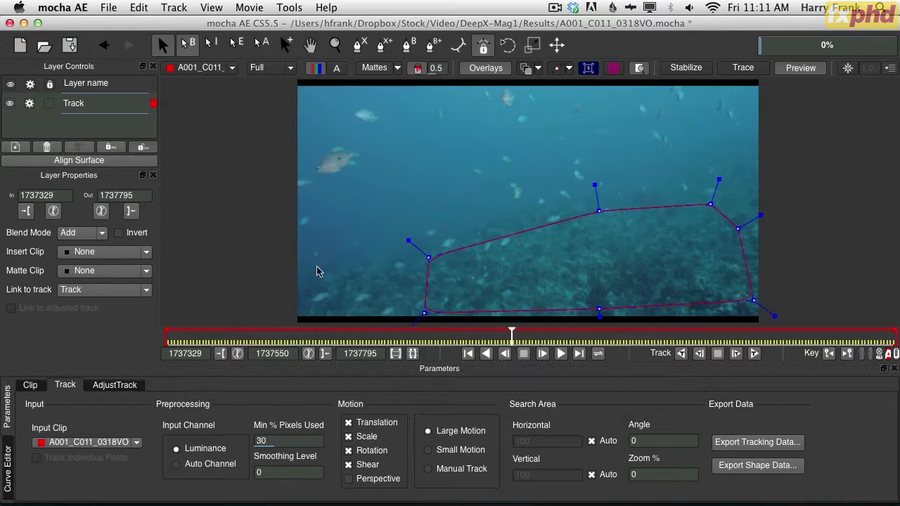
pyautogui.click(100, 121)
pyautogui.click(544, 310)
pyautogui.moveTo(514, 337); pyautogui.dragTo(528, 336)
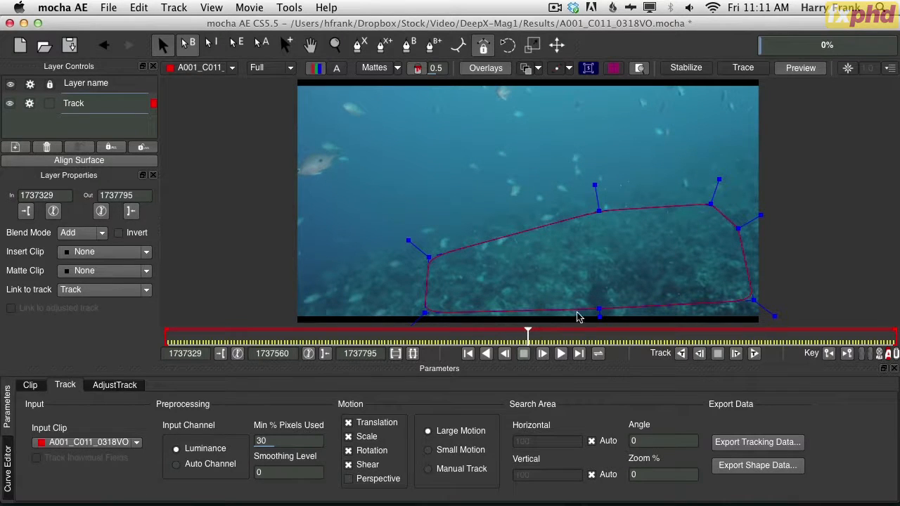
pyautogui.moveTo(527, 336); pyautogui.dragTo(481, 336)
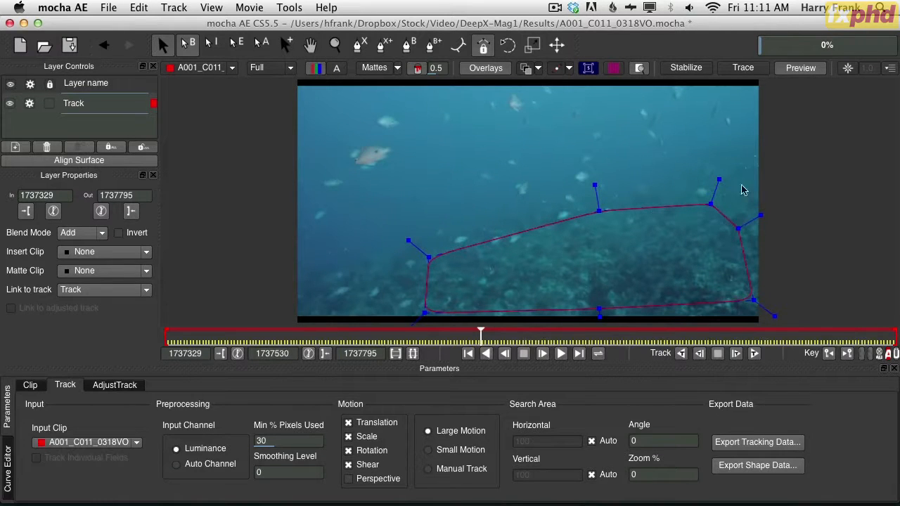
pyautogui.moveTo(477, 337); pyautogui.dragTo(517, 336)
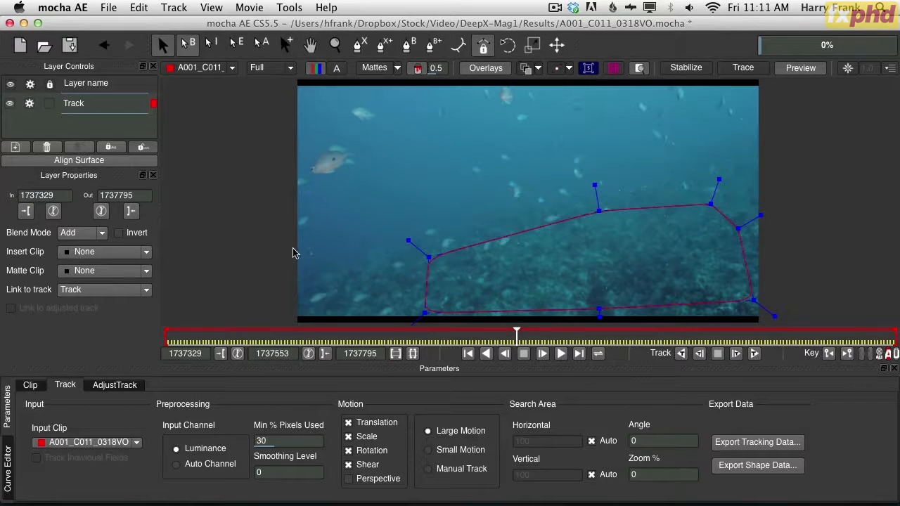
pyautogui.click(90, 286)
pyautogui.click(90, 284)
# Display the planar surface and grid and adjust the surface's corners so the grid lies flat along the seabed in perspective.
pyautogui.click(588, 67)
pyautogui.click(613, 67)
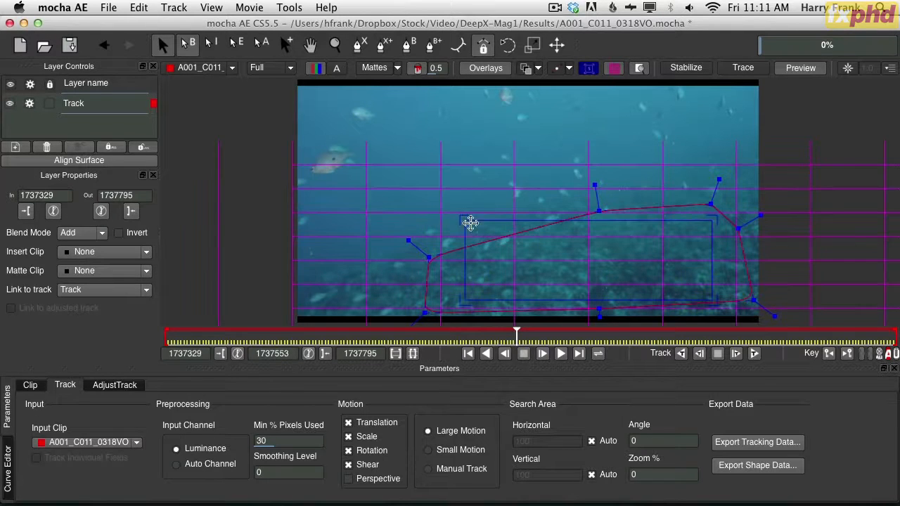
pyautogui.moveTo(469, 222); pyautogui.dragTo(546, 227)
pyautogui.moveTo(714, 221); pyautogui.dragTo(648, 219)
pyautogui.moveTo(460, 301); pyautogui.dragTo(499, 283)
pyautogui.moveTo(715, 301); pyautogui.dragTo(709, 270)
pyautogui.moveTo(546, 224); pyautogui.dragTo(547, 220)
pyautogui.moveTo(547, 282); pyautogui.dragTo(563, 243)
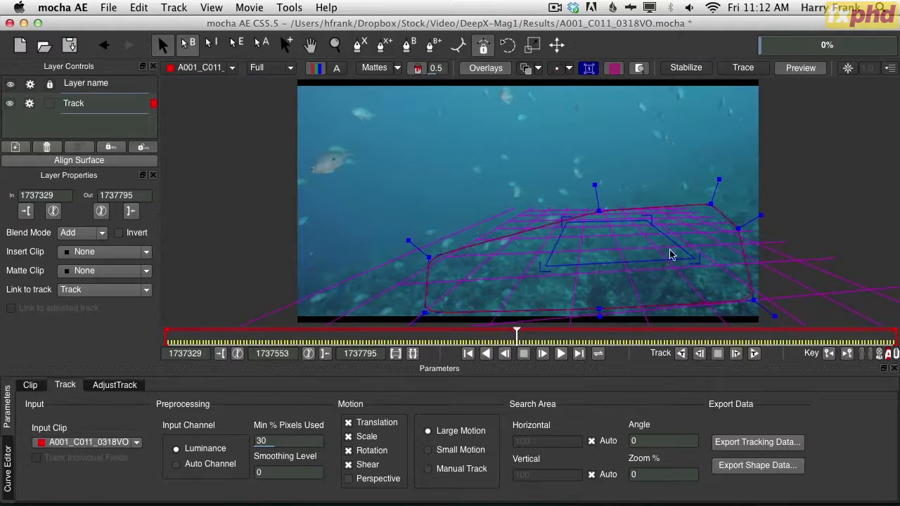
pyautogui.moveTo(705, 265); pyautogui.dragTo(703, 254)
pyautogui.moveTo(650, 216); pyautogui.dragTo(652, 215)
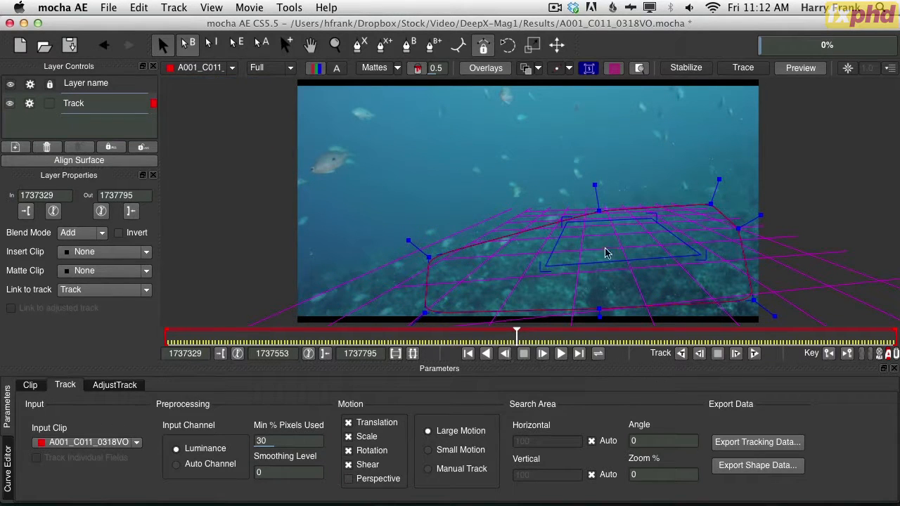
# Hide the planar surface outline and set Min % Pixels Used to 50.
pyautogui.click(589, 67)
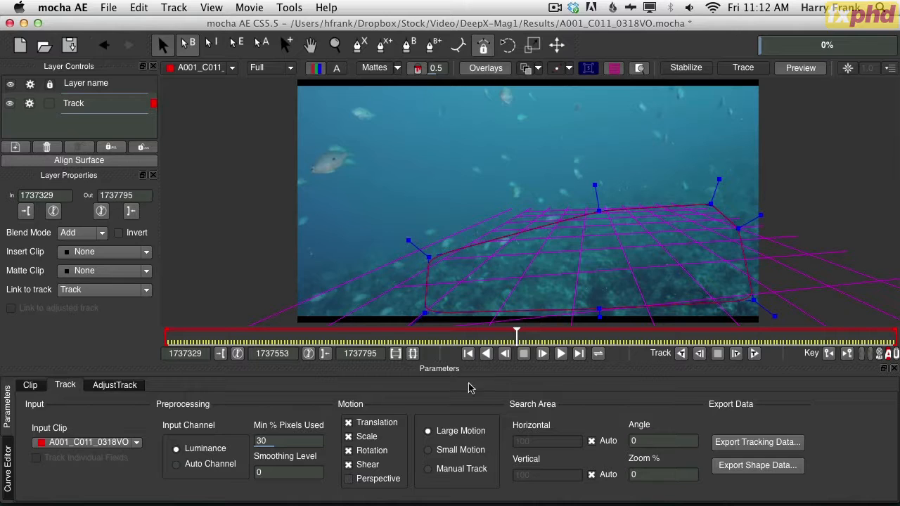
pyautogui.click(292, 440)
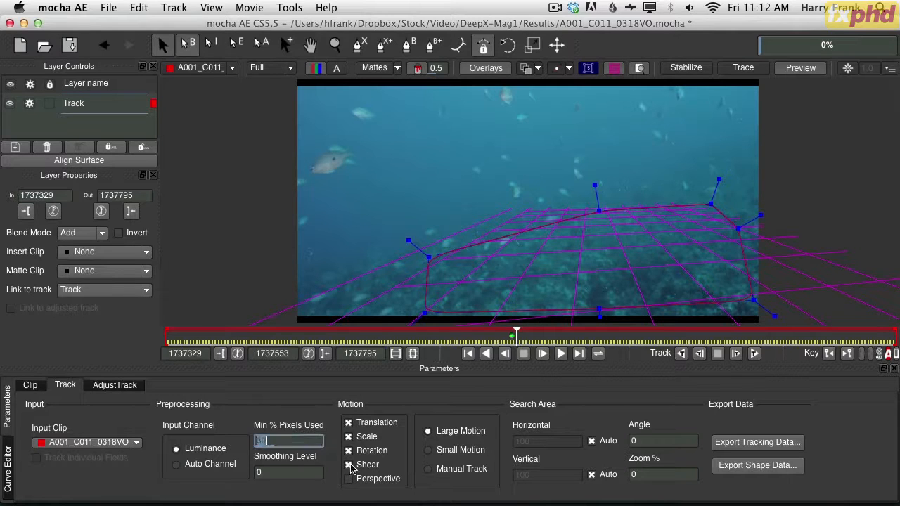
pyautogui.write('50')
pyautogui.press('Tab')
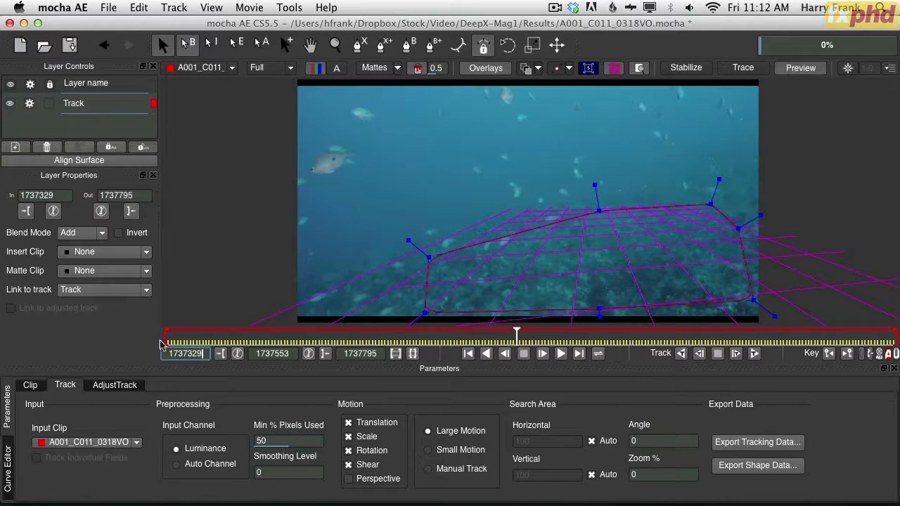
# Track the seabed shape backwards to the clip's start and forwards from frame 1737553, stopping at frame 1737717.
pyautogui.click(681, 353)
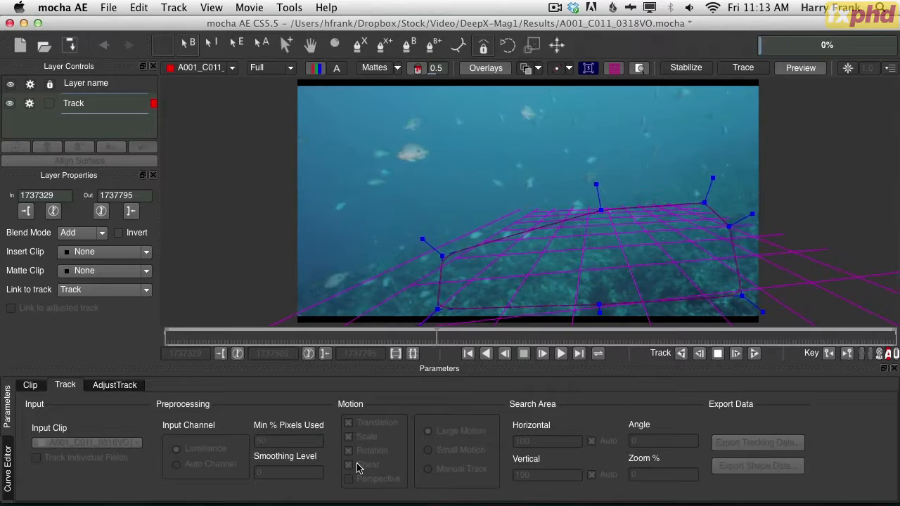
pyautogui.click(523, 353)
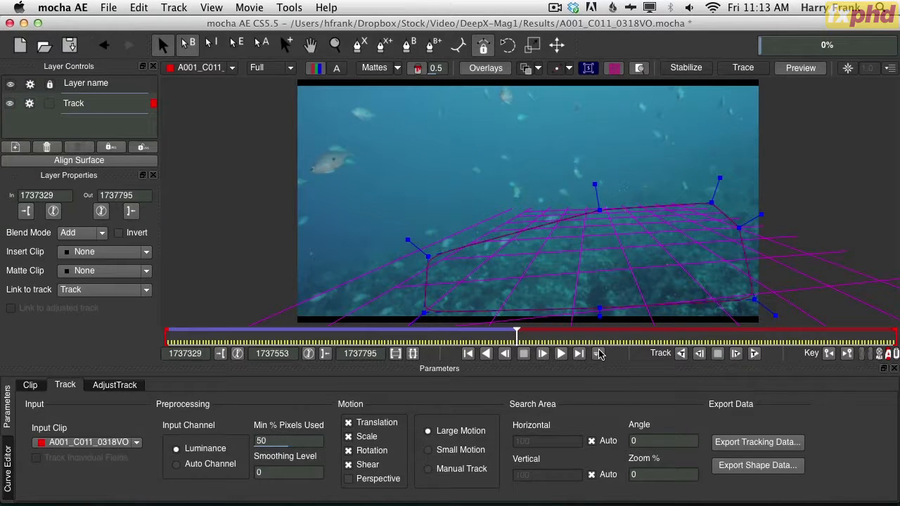
pyautogui.click(752, 354)
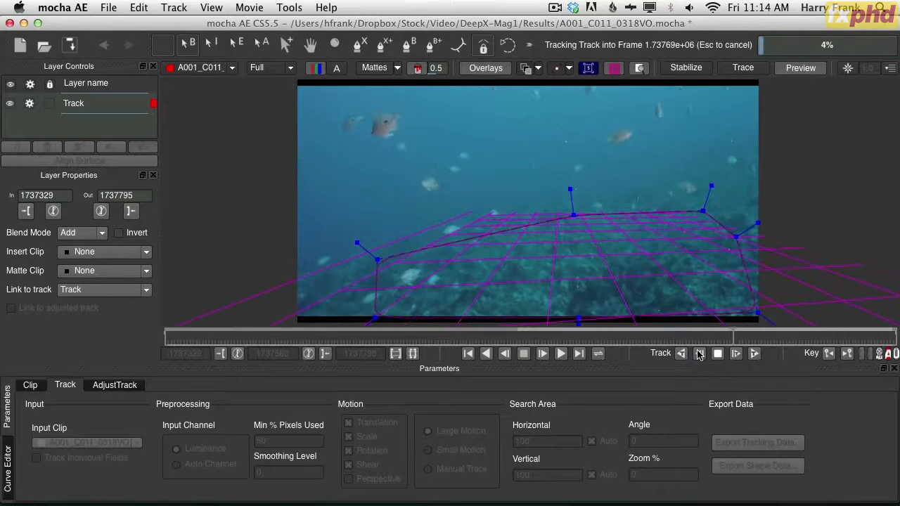
pyautogui.press('Escape')
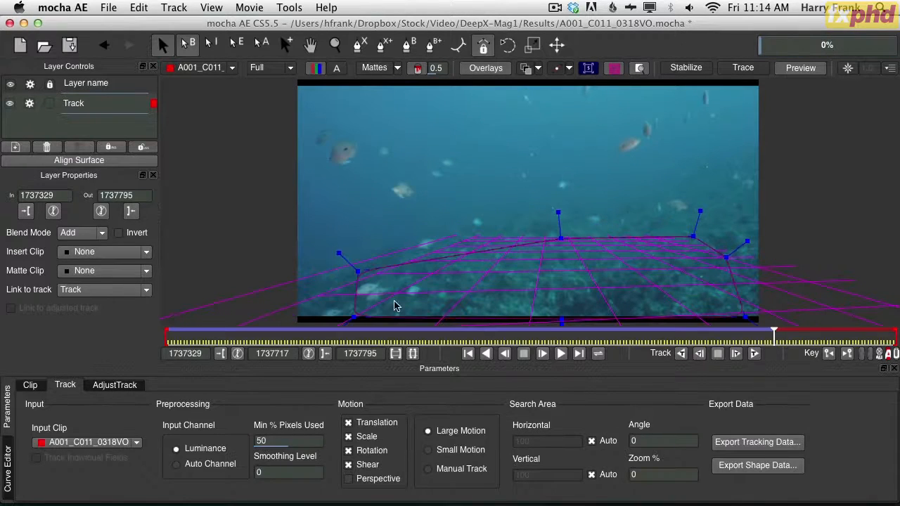
# Scrub back through the tracked frames to check the grid against the seabed, stopping at frame 1737548.
pyautogui.moveTo(775, 342); pyautogui.dragTo(505, 344)
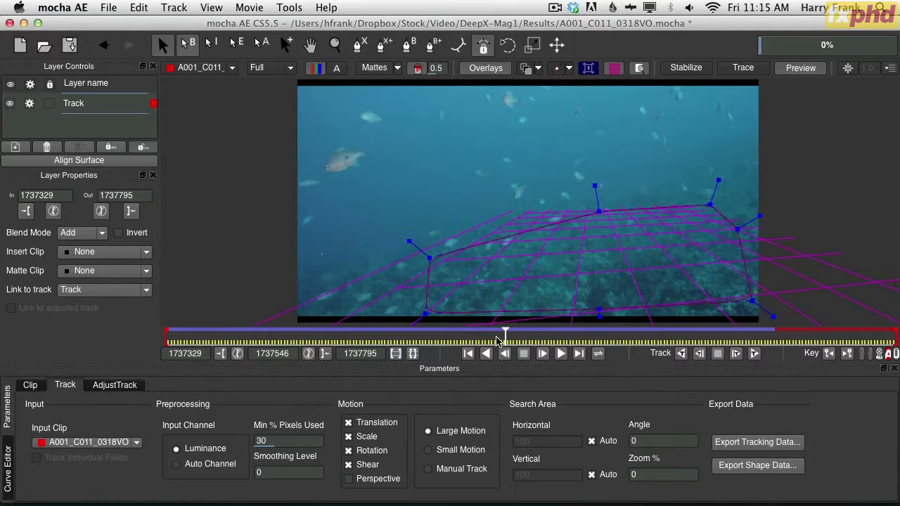
pyautogui.moveTo(505, 332); pyautogui.dragTo(495, 333)
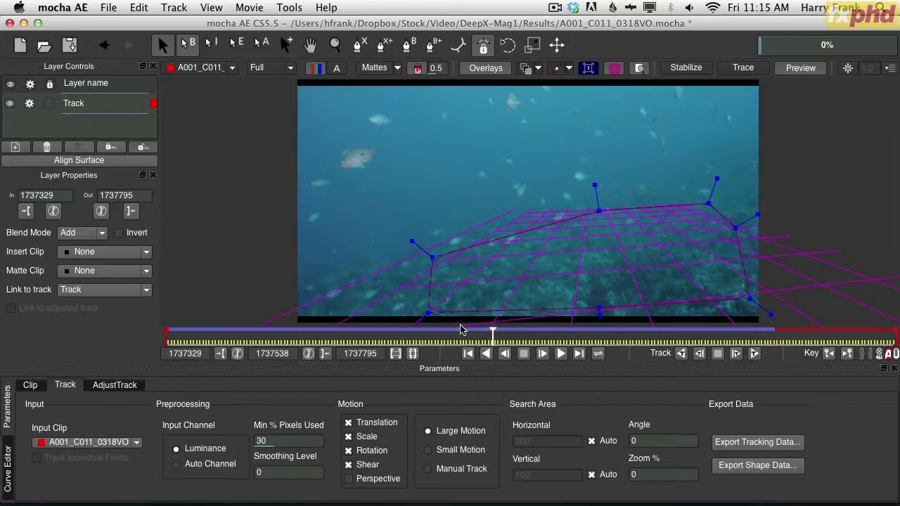
pyautogui.moveTo(494, 336)
pyautogui.mouseDown()
pyautogui.moveTo(524, 340)
pyautogui.moveTo(504, 336)
pyautogui.mouseUp()
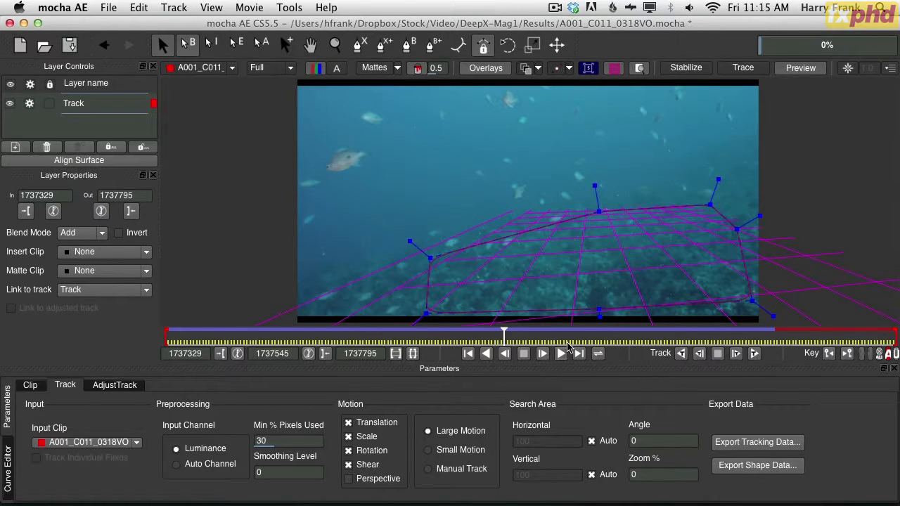
pyautogui.moveTo(503, 336)
pyautogui.mouseDown()
pyautogui.moveTo(496, 337)
pyautogui.moveTo(508, 334)
pyautogui.mouseUp()
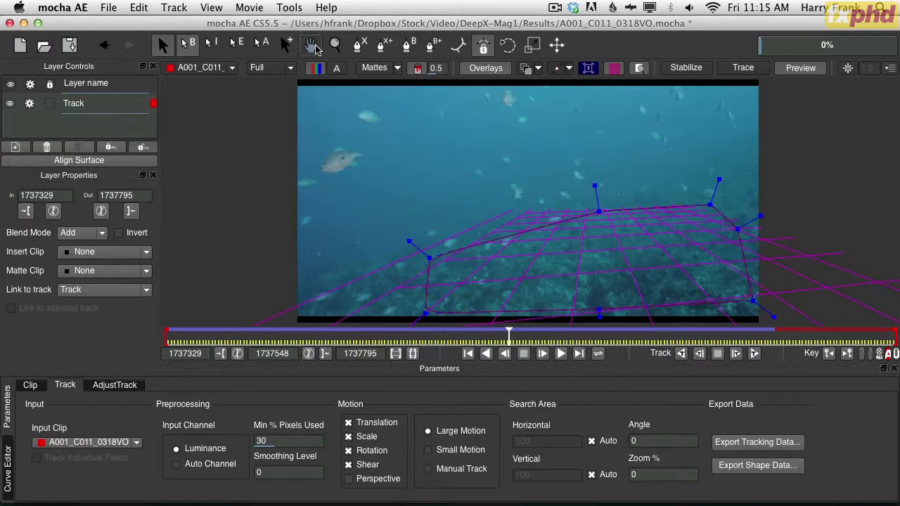
# Try to draw an X-spline shape over the black bar along the footage's lower edge.
pyautogui.click(358, 45)
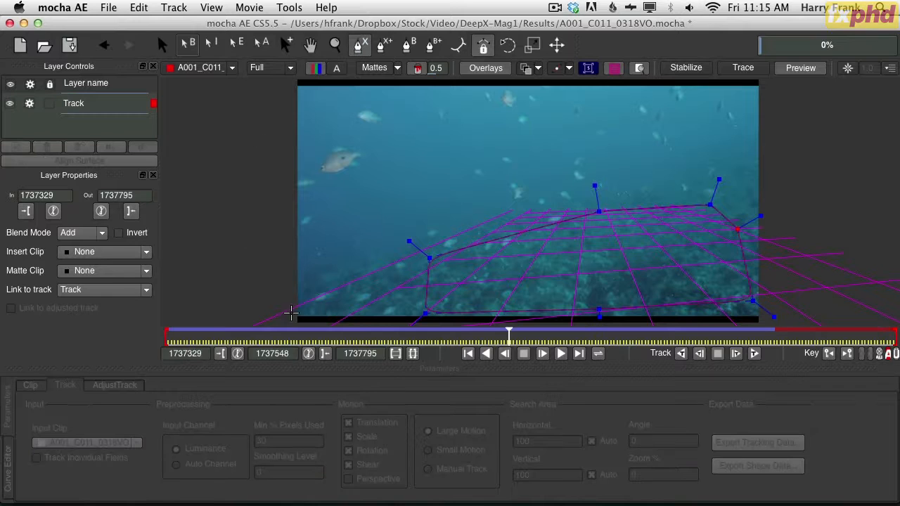
pyautogui.click(289, 314)
pyautogui.click(769, 314)
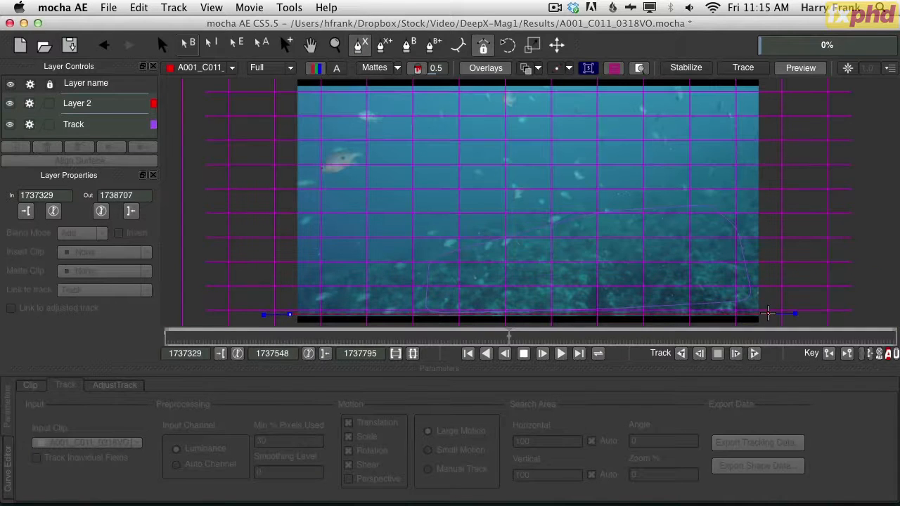
pyautogui.click(765, 328)
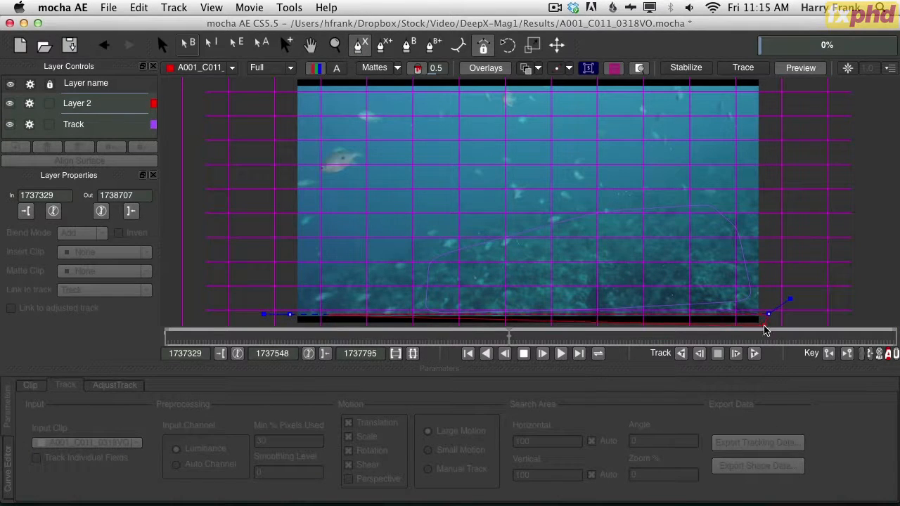
pyautogui.click(289, 315)
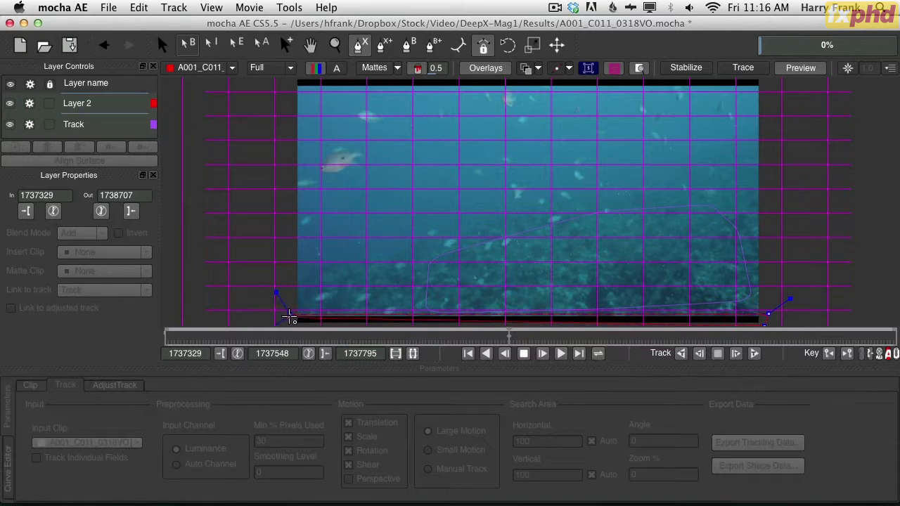
pyautogui.press('super+z')
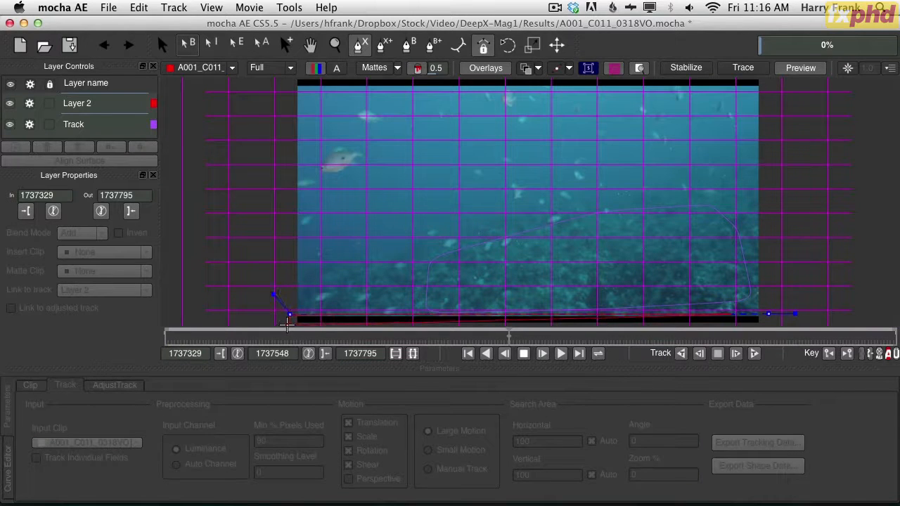
pyautogui.click(289, 315)
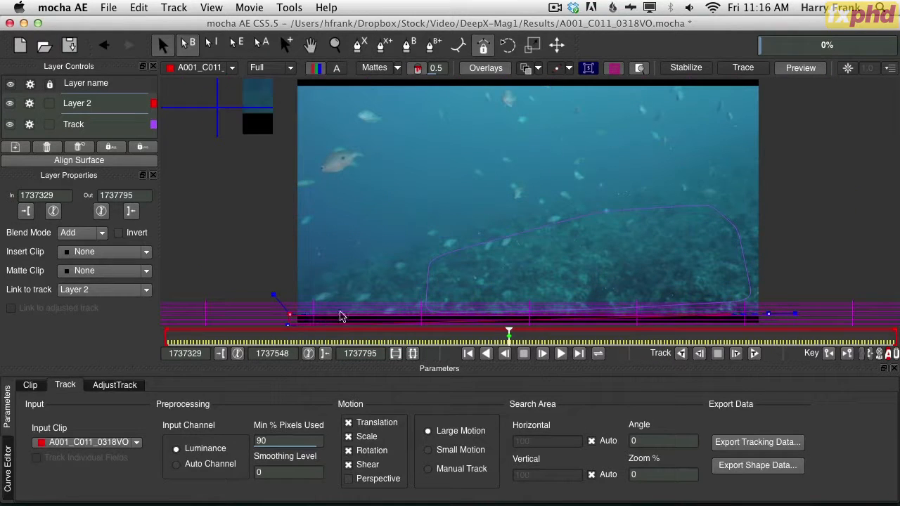
# Delete Layer 2, the shape just drawn over the black bar.
pyautogui.press('x')
pyautogui.moveTo(804, 250); pyautogui.dragTo(820, 161)
pyautogui.press('z')
pyautogui.moveTo(623, 253); pyautogui.dragTo(771, 190)
pyautogui.press('*')
pyautogui.press('s')
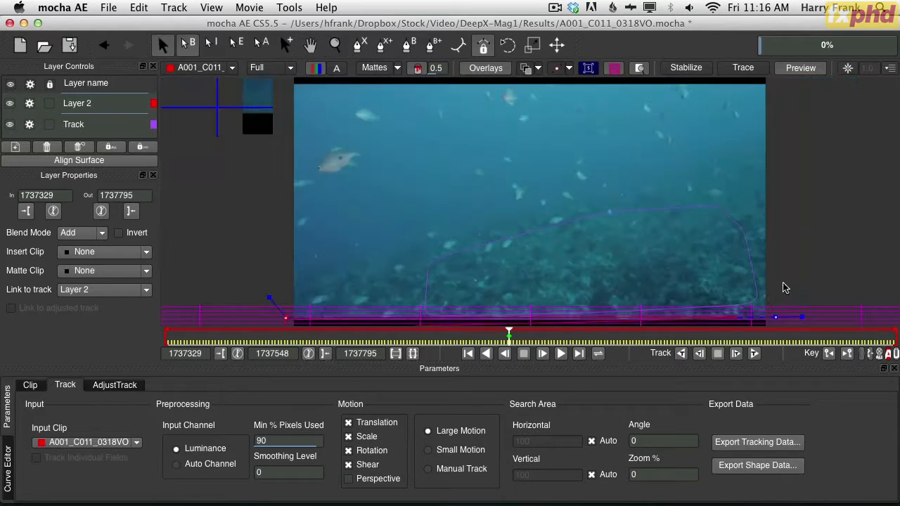
pyautogui.click(78, 109)
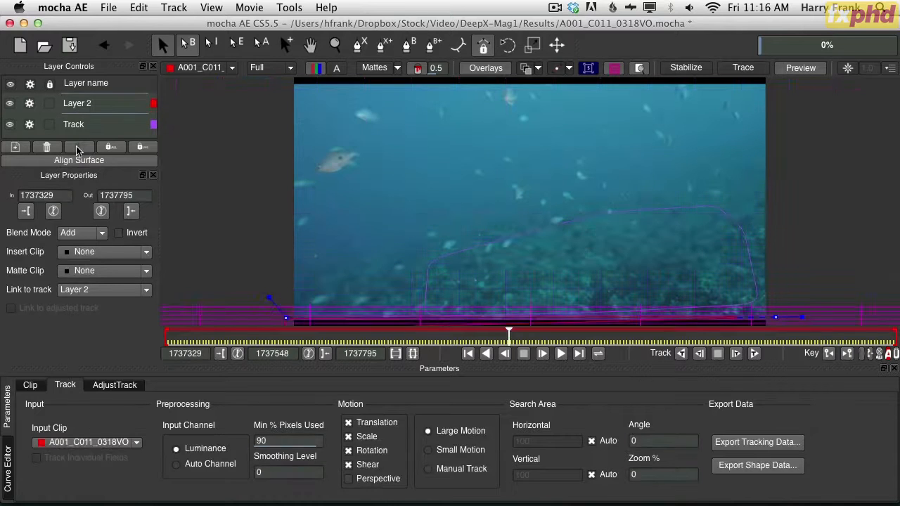
pyautogui.click(47, 147)
# Draw a closed four-point X-spline shape enclosing the footage's lower black bar and extending past both sides of the frame.
pyautogui.press('x')
pyautogui.moveTo(657, 249); pyautogui.dragTo(659, 149)
pyautogui.click(365, 46)
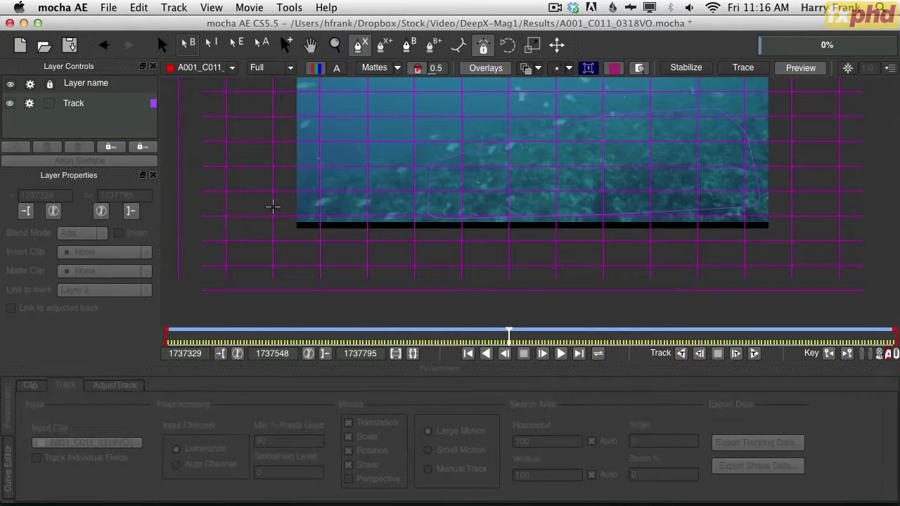
pyautogui.click(280, 218)
pyautogui.click(784, 214)
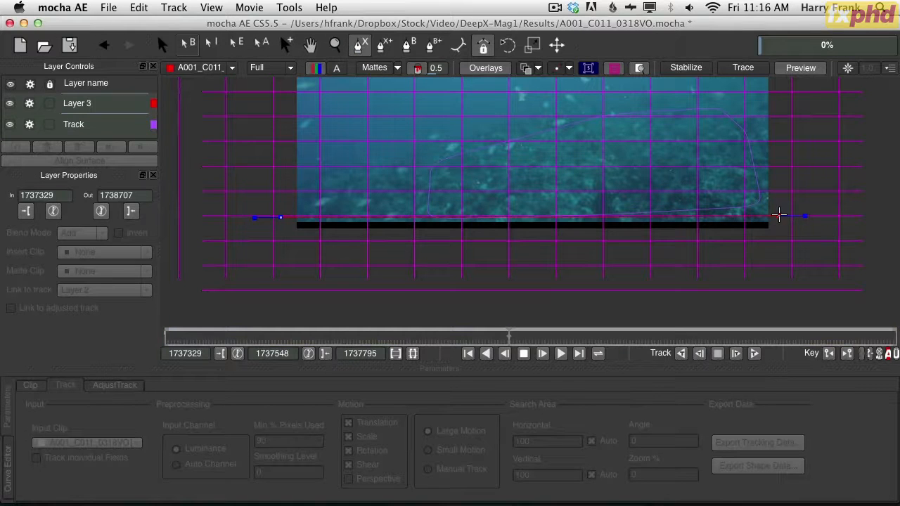
pyautogui.click(782, 245)
pyautogui.click(281, 244)
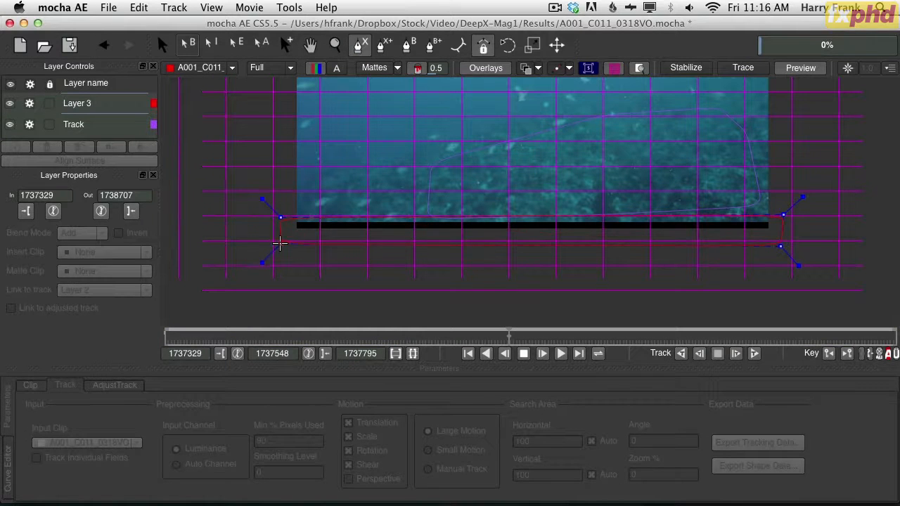
pyautogui.click(281, 217)
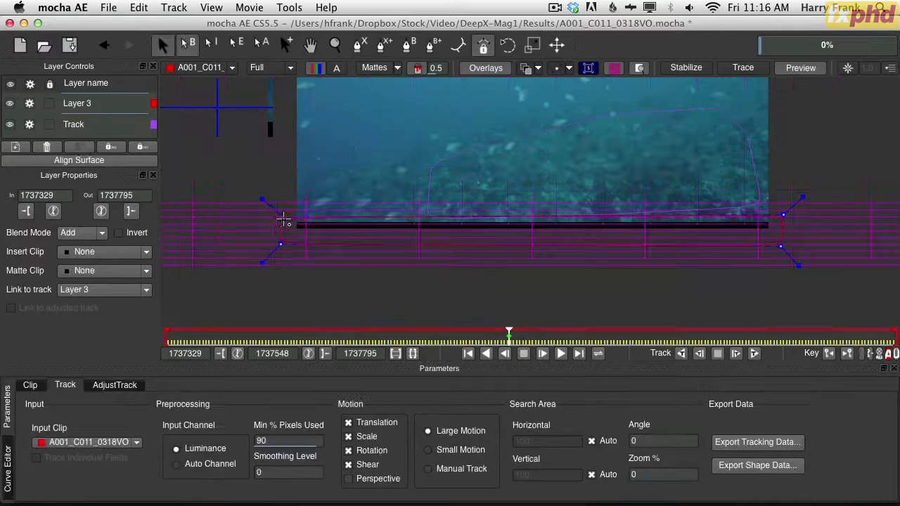
# Hide the planar grid and nudge the new shape so its upper edge follows the boundary between picture and black bar.
pyautogui.moveTo(803, 197)
pyautogui.mouseDown()
pyautogui.moveTo(796, 202)
pyautogui.moveTo(807, 193)
pyautogui.mouseUp()
pyautogui.moveTo(275, 246); pyautogui.dragTo(282, 249)
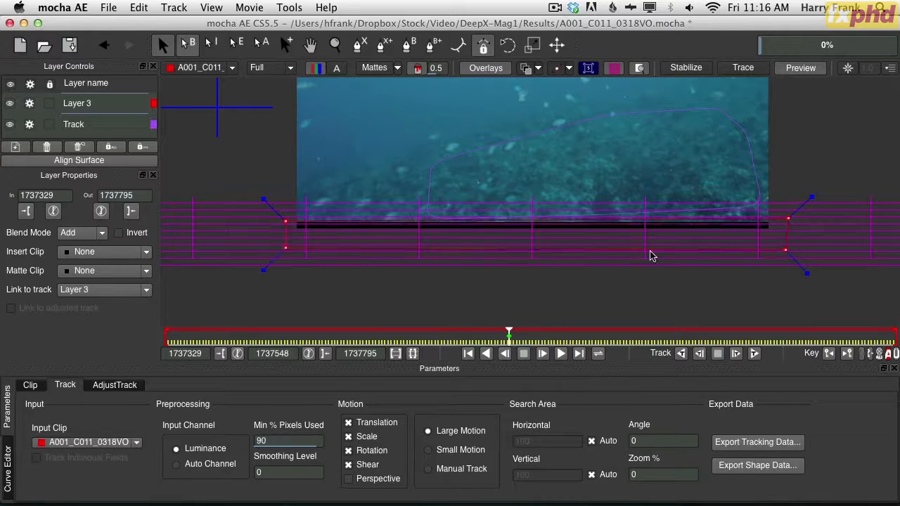
pyautogui.moveTo(792, 218); pyautogui.dragTo(791, 219)
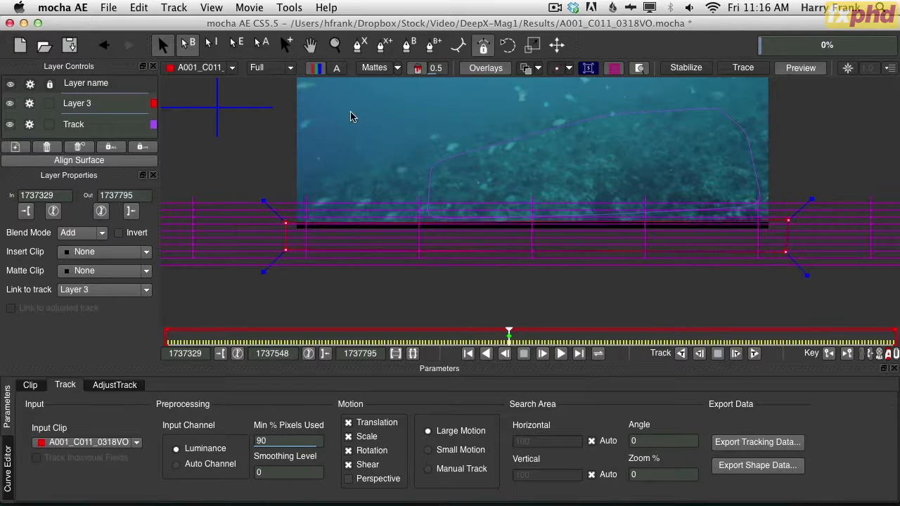
pyautogui.click(611, 69)
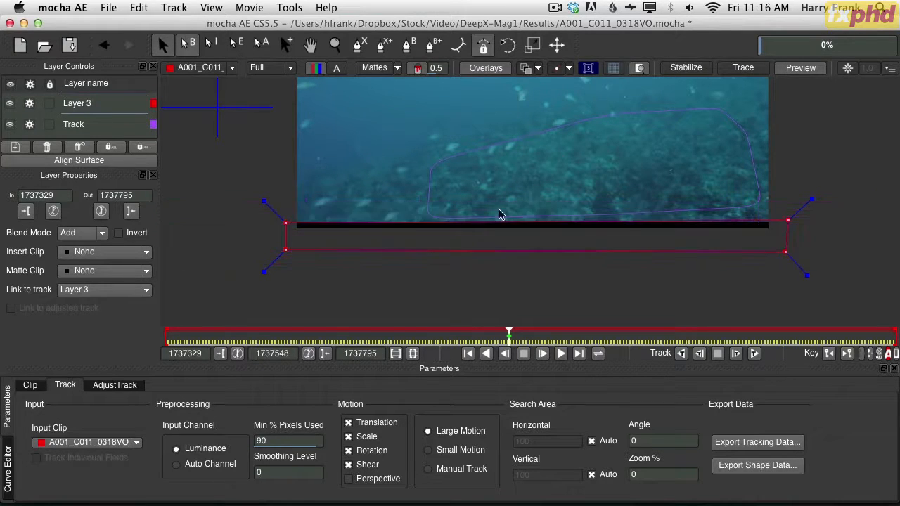
pyautogui.moveTo(285, 224); pyautogui.dragTo(286, 222)
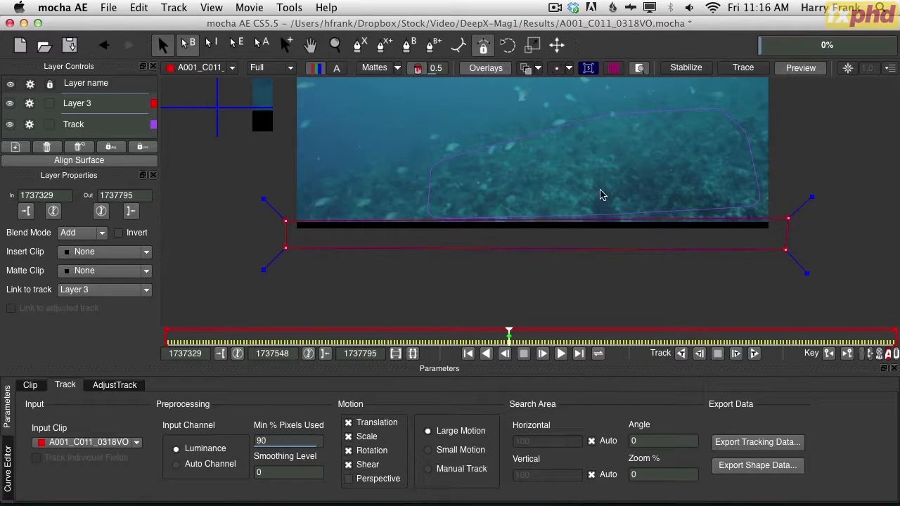
pyautogui.moveTo(542, 185); pyautogui.dragTo(553, 242)
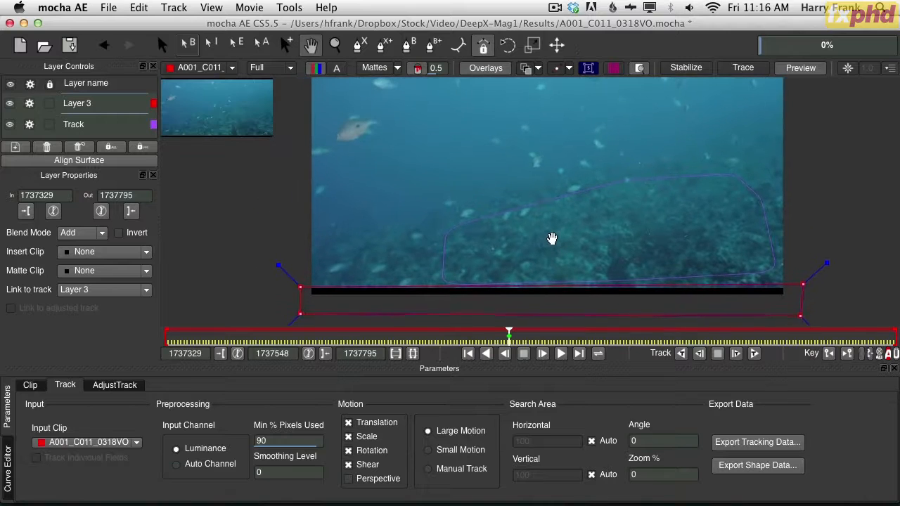
# Rename the new shape layer as Obscure.
pyautogui.doubleClick(85, 104)
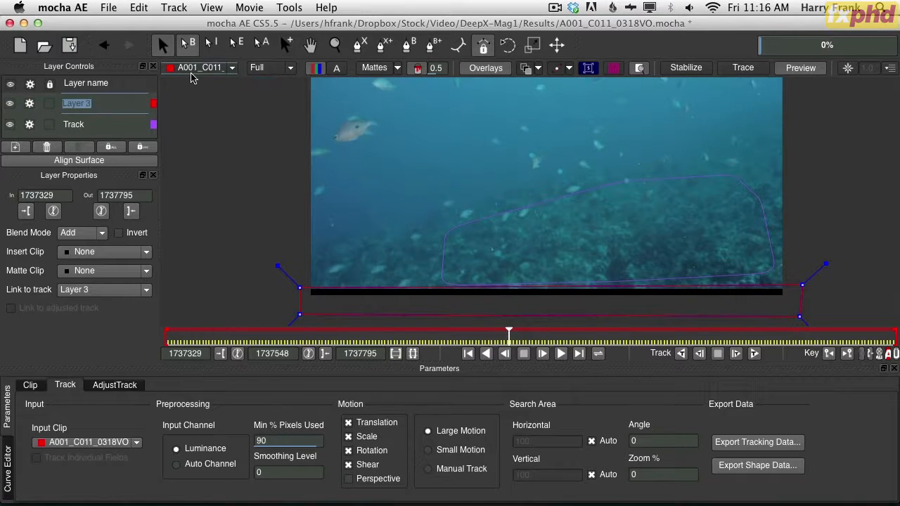
pyautogui.write('Obscure')
pyautogui.press('Return')
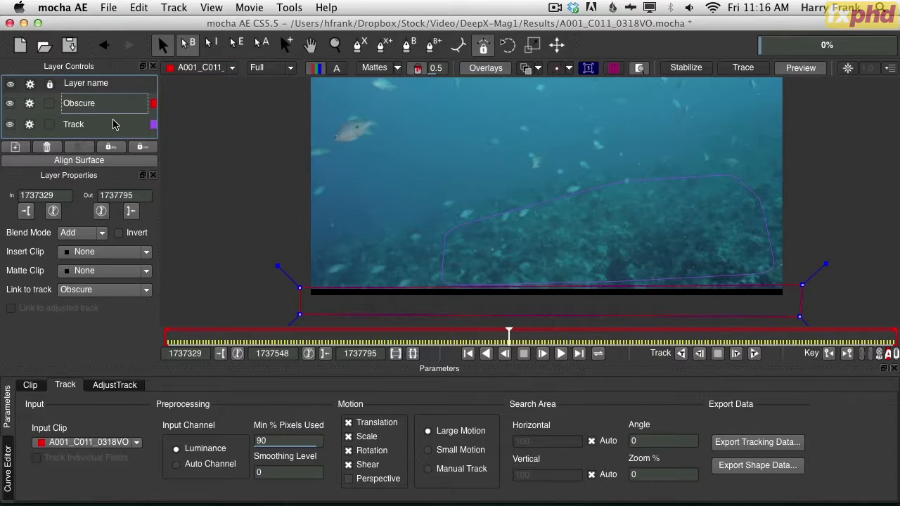
# Scrub the Track layer's shape forwards to frame 1737582, then disable tracking for the Obscure layer and lock it.
pyautogui.click(70, 126)
pyautogui.moveTo(505, 331); pyautogui.dragTo(691, 357)
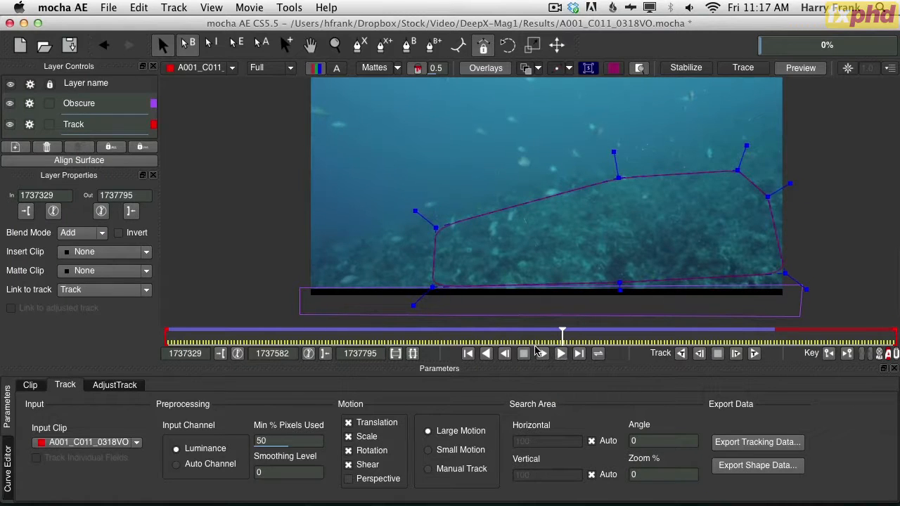
pyautogui.click(31, 105)
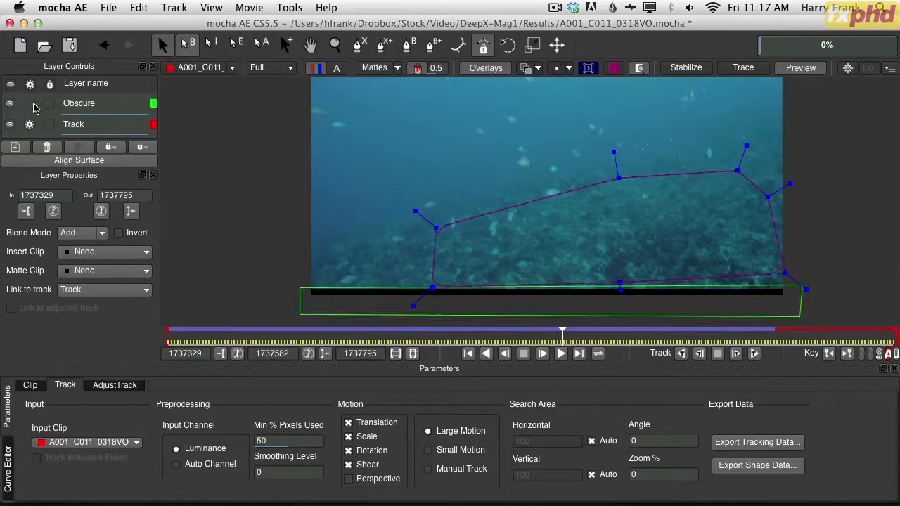
pyautogui.click(80, 105)
pyautogui.click(48, 103)
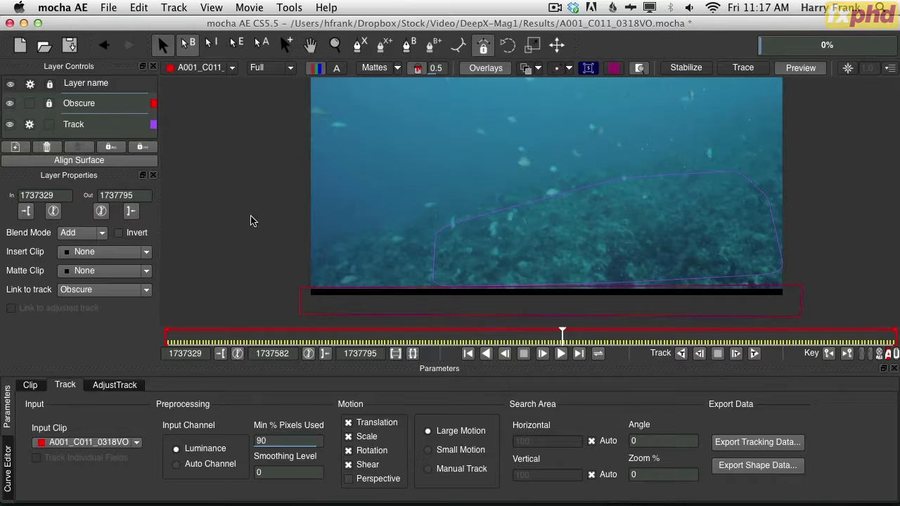
# Track the Track layer forwards from frame 1737577 to the clip's end, then scrub back to frame 1737529 to check it.
pyautogui.click(87, 128)
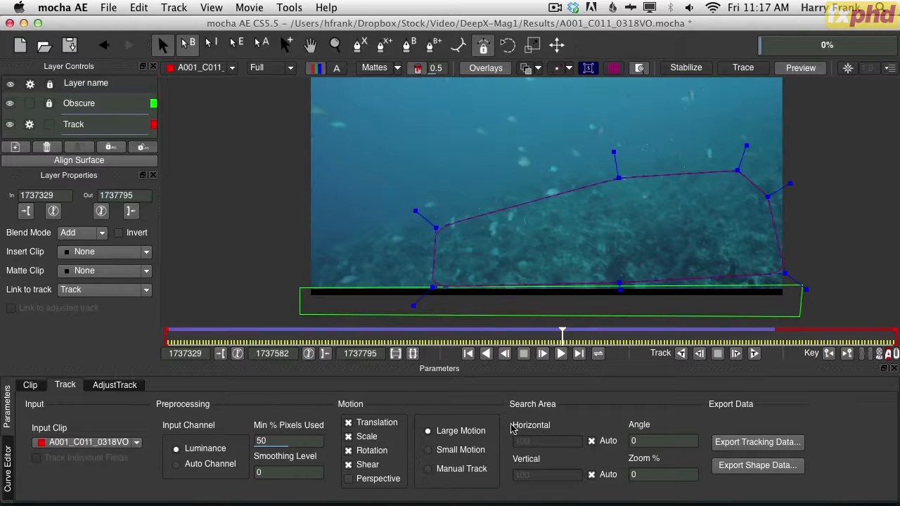
pyautogui.moveTo(568, 343)
pyautogui.mouseDown()
pyautogui.moveTo(654, 337)
pyautogui.moveTo(533, 337)
pyautogui.moveTo(555, 343)
pyautogui.mouseUp()
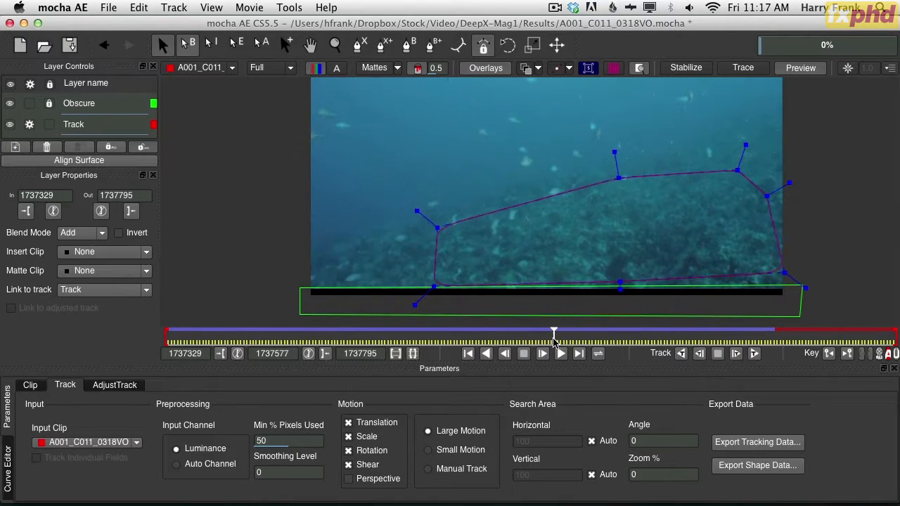
pyautogui.click(755, 355)
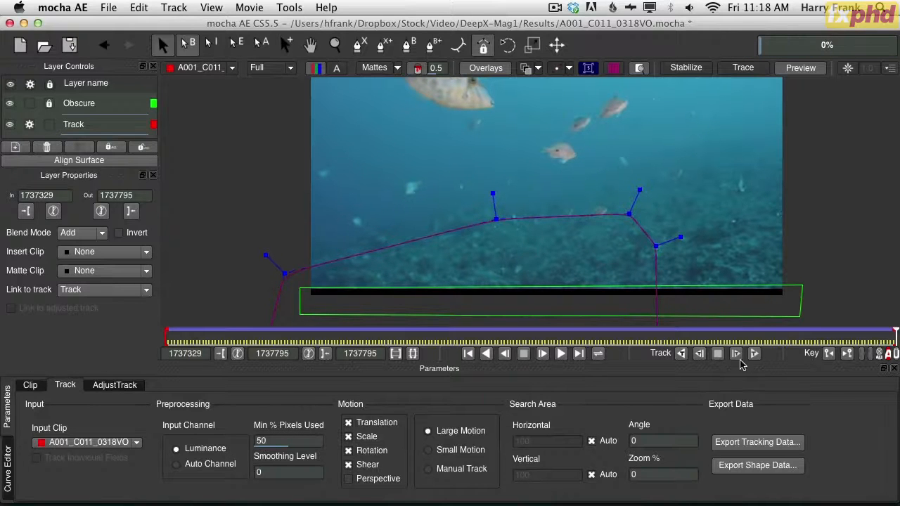
pyautogui.moveTo(445, 341); pyautogui.dragTo(478, 342)
# Copy the Track layer's tracking data to the clipboard as After Effects Transform Data (anchor point, position, scale and rotation).
pyautogui.click(80, 126)
pyautogui.click(79, 126)
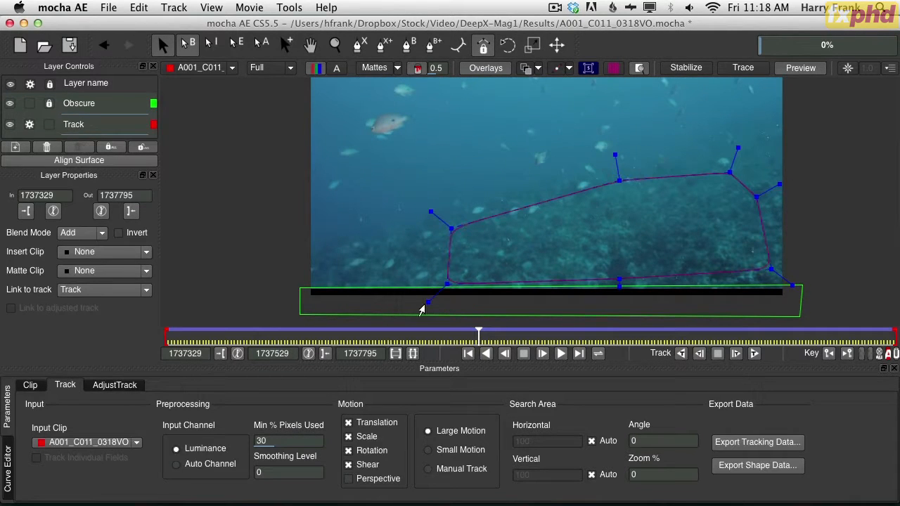
pyautogui.click(751, 446)
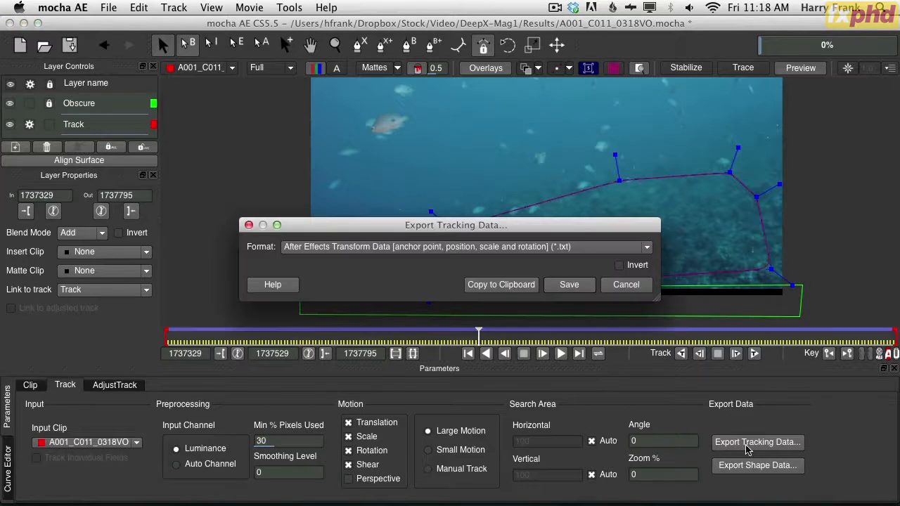
pyautogui.click(457, 253)
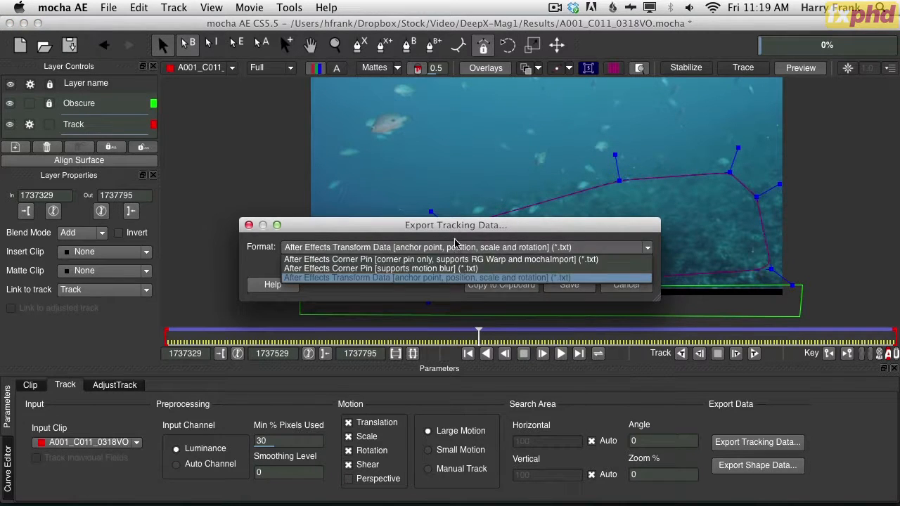
pyautogui.click(452, 252)
pyautogui.click(450, 251)
pyautogui.click(391, 291)
pyautogui.click(399, 248)
pyautogui.click(360, 280)
pyautogui.click(492, 284)
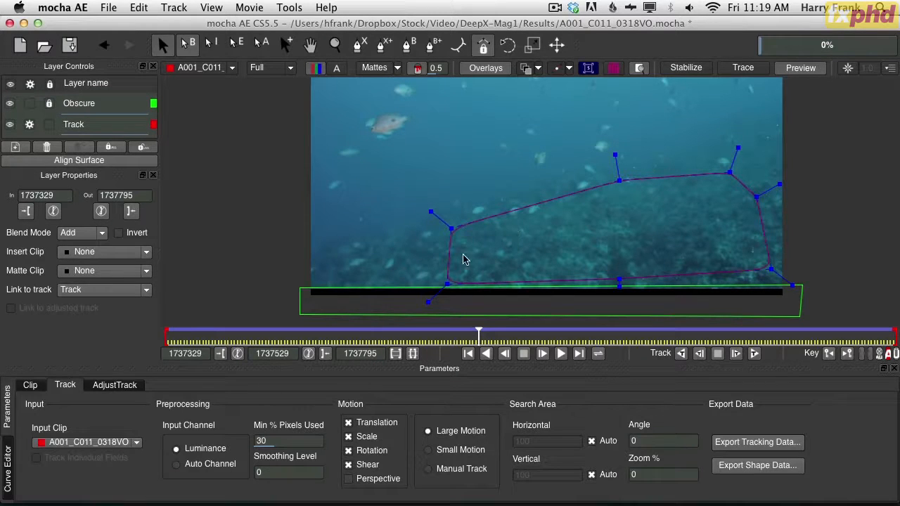
# Switch to After Effects and add a null object named Tracking Null to the Water ID 2 composition.
pyautogui.press('super+Tab')
pyautogui.press('super+Tab')
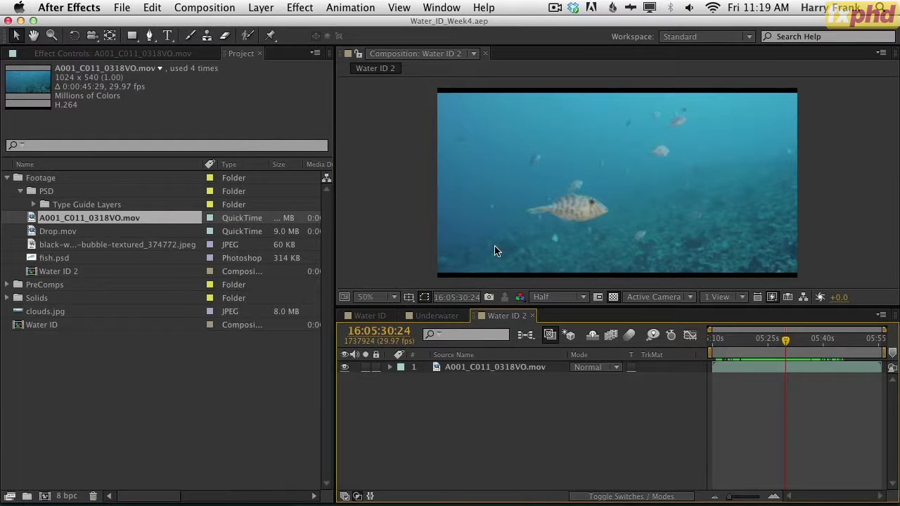
pyautogui.click(260, 7)
pyautogui.moveTo(267, 24)
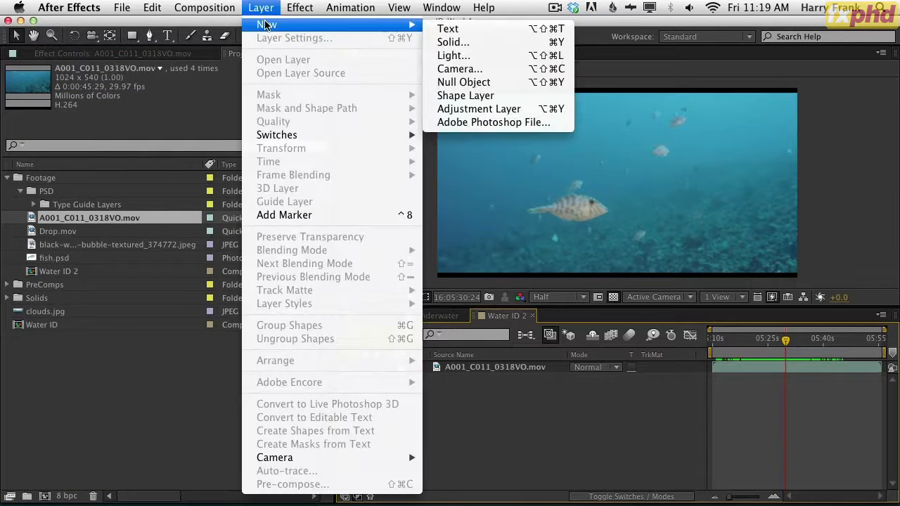
pyautogui.click(496, 85)
pyautogui.press('super+shift+y')
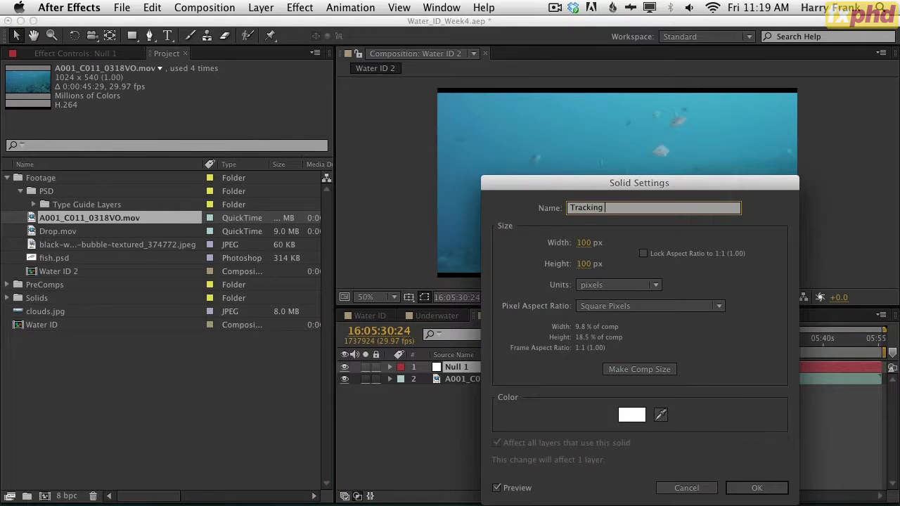
pyautogui.press('Return')
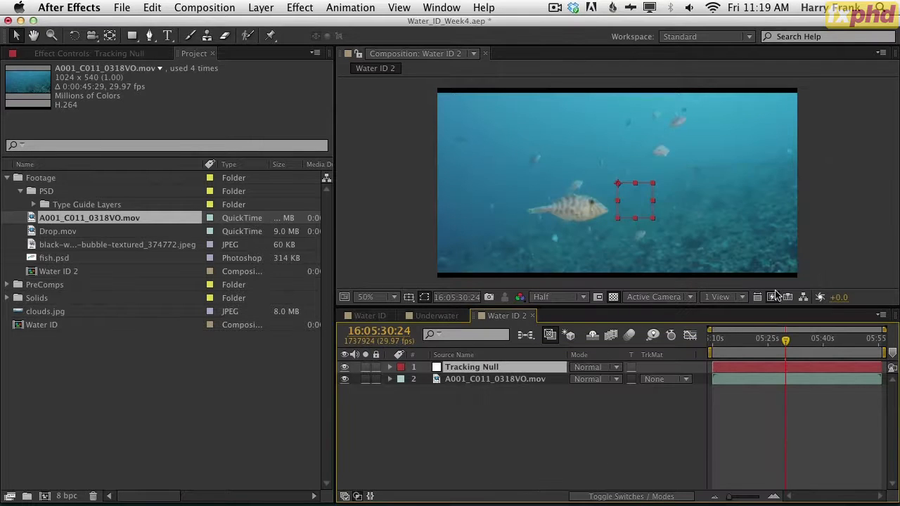
# Paste the copied tracking data onto Tracking Null at the composition's first frame.
pyautogui.press('Home')
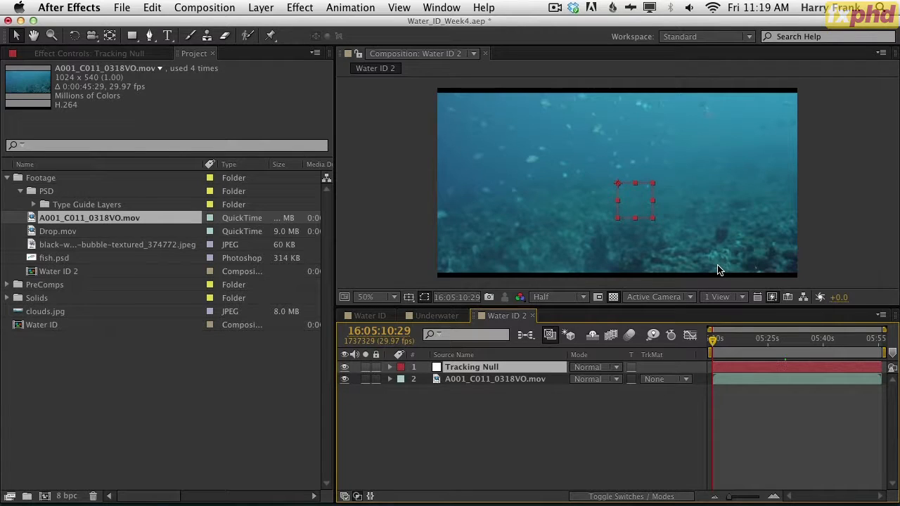
pyautogui.press('super+v')
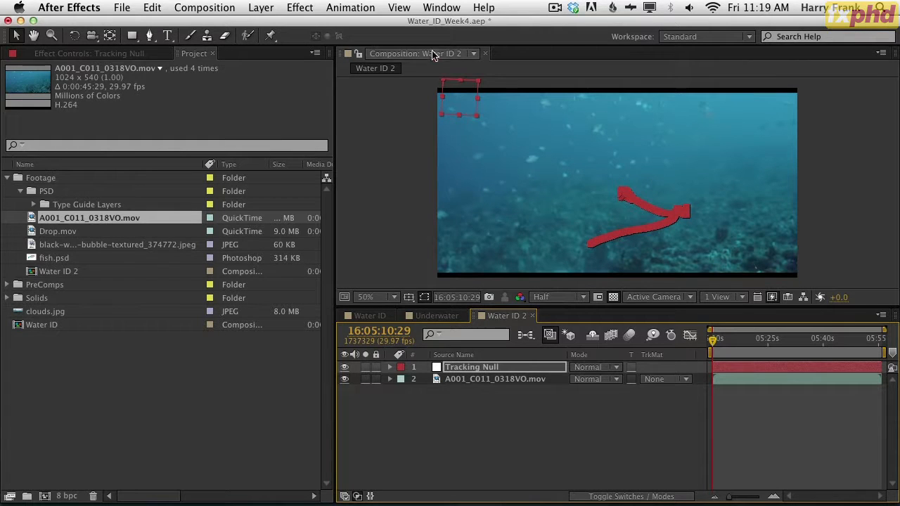
# Reveal Tracking Null's keyframes and trim the Water ID 2 composition to a work area ending at 16:05:26:15.
pyautogui.moveTo(712, 341); pyautogui.dragTo(734, 348)
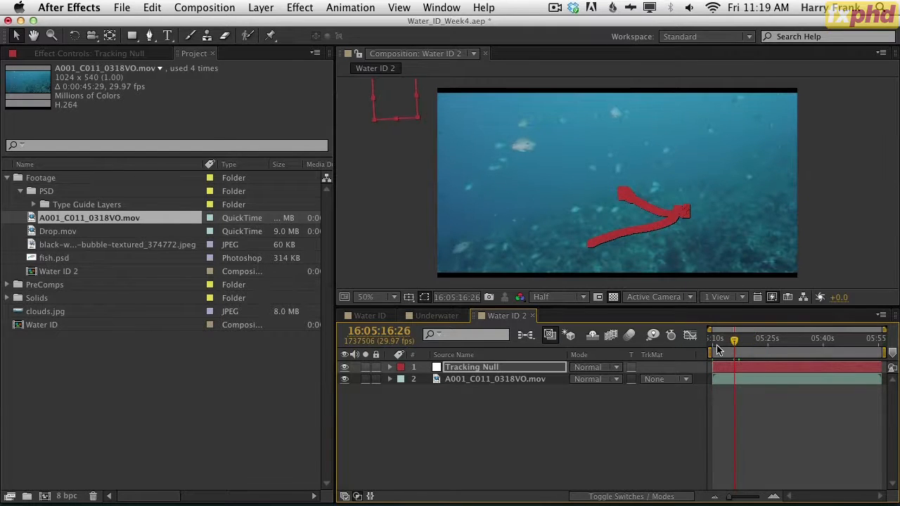
pyautogui.press('u')
pyautogui.press('space')
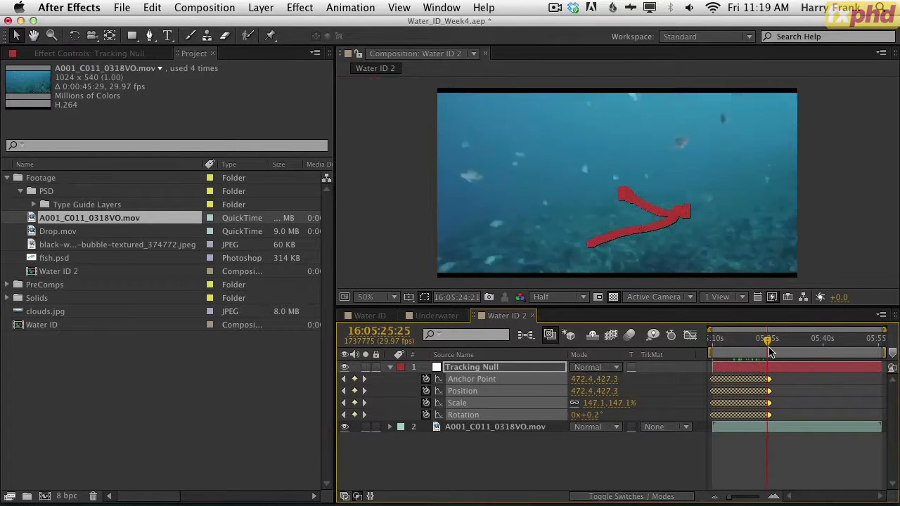
pyautogui.moveTo(751, 353); pyautogui.dragTo(776, 359)
pyautogui.press('n')
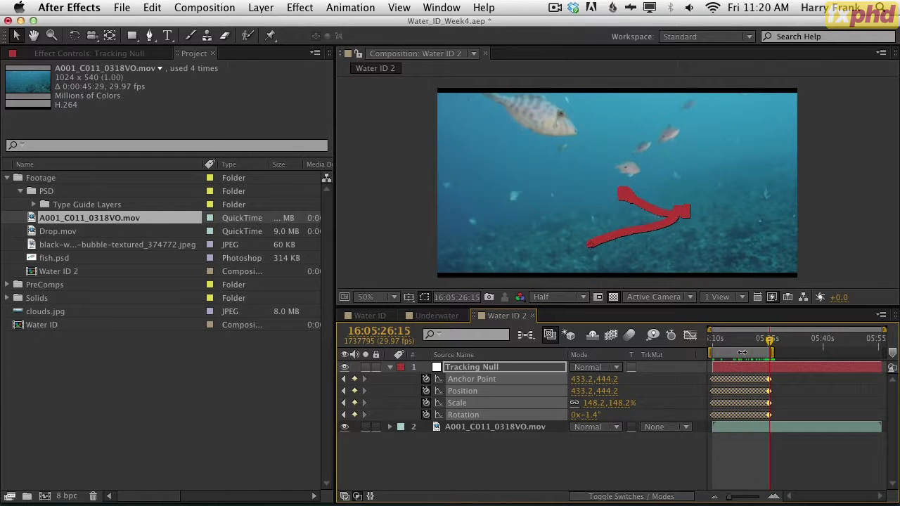
pyautogui.rightClick(728, 352)
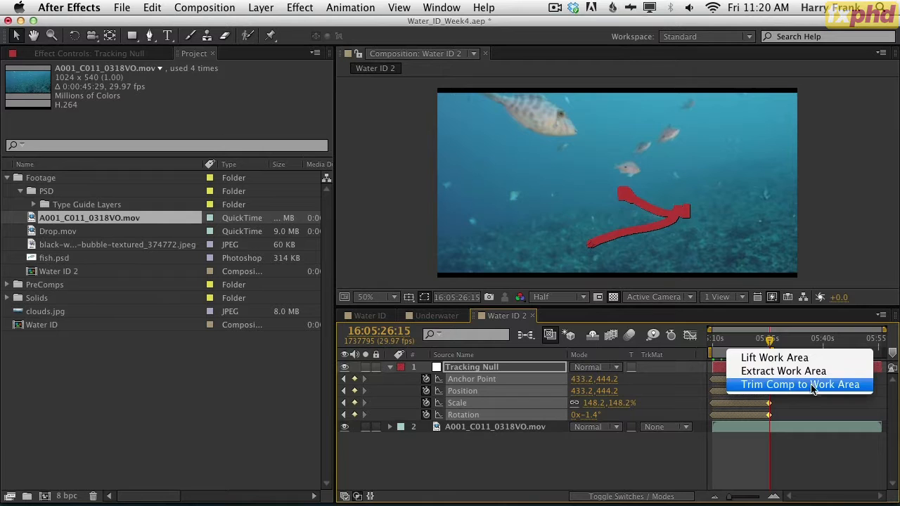
pyautogui.click(801, 385)
# Remove Tracking Null's Anchor Point keyframes at 16:05:12:02 and set its Anchor Point to 0, 0.
pyautogui.moveTo(738, 345); pyautogui.dragTo(784, 348)
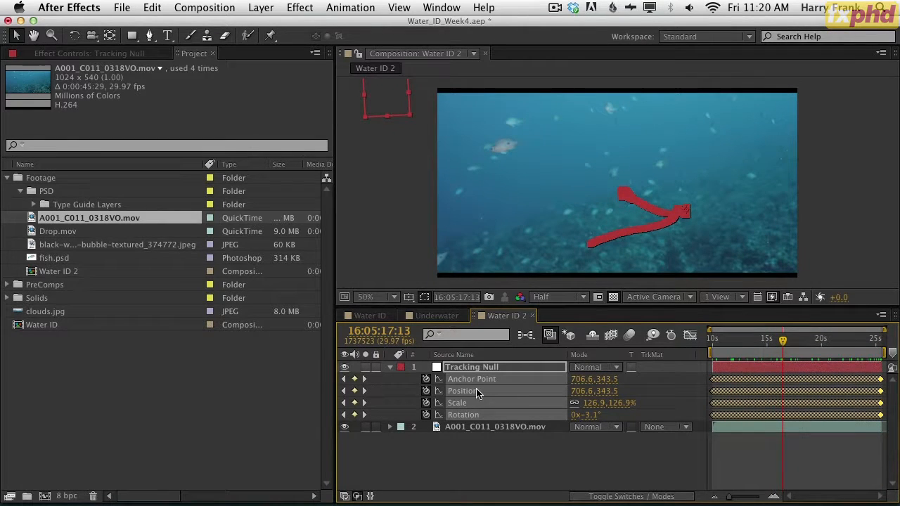
pyautogui.moveTo(724, 345)
pyautogui.mouseDown()
pyautogui.moveTo(717, 347)
pyautogui.moveTo(725, 346)
pyautogui.mouseUp()
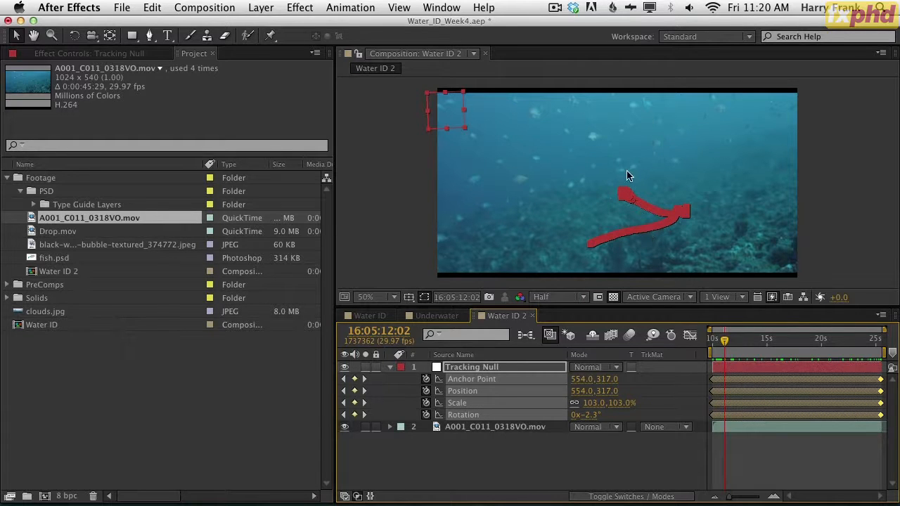
pyautogui.click(460, 445)
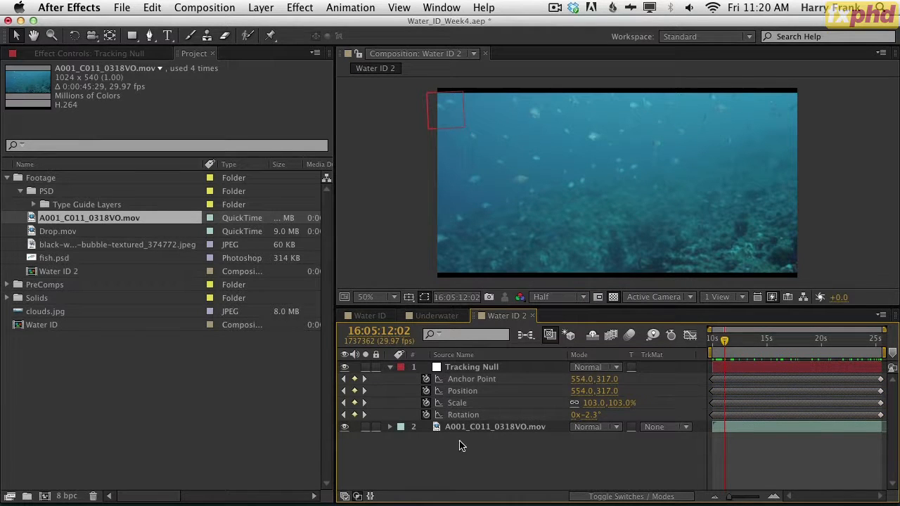
pyautogui.click(426, 379)
pyautogui.click(518, 368)
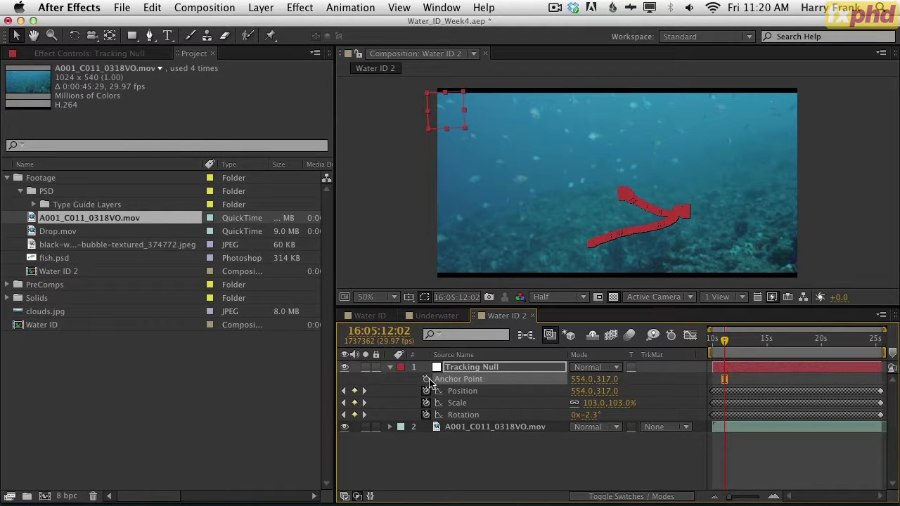
pyautogui.click(577, 379)
pyautogui.write('0')
pyautogui.press('Tab')
pyautogui.write('0')
pyautogui.press('Return')
pyautogui.click(541, 451)
# Scrub through the Water ID 2 composition to check how Tracking Null follows the seabed.
pyautogui.moveTo(729, 349); pyautogui.dragTo(814, 350)
pyautogui.moveTo(734, 345); pyautogui.dragTo(816, 342)
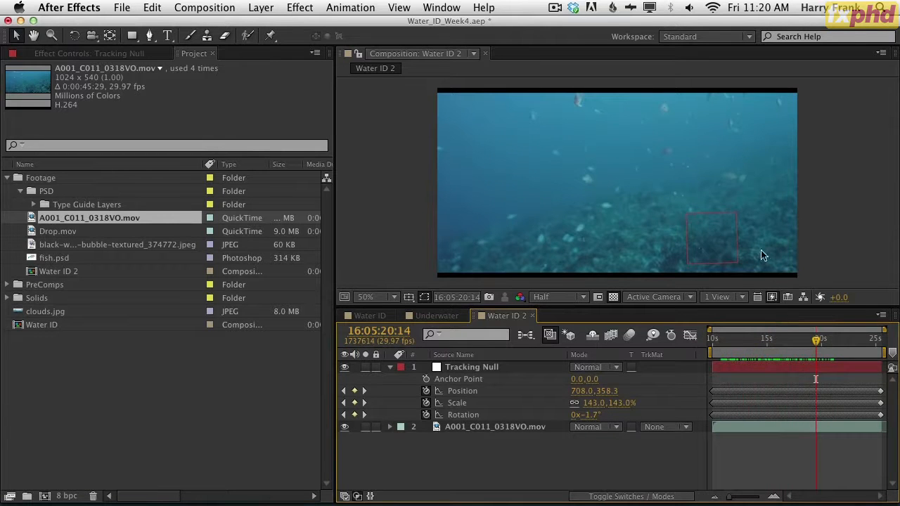
pyautogui.moveTo(739, 355); pyautogui.dragTo(824, 338)
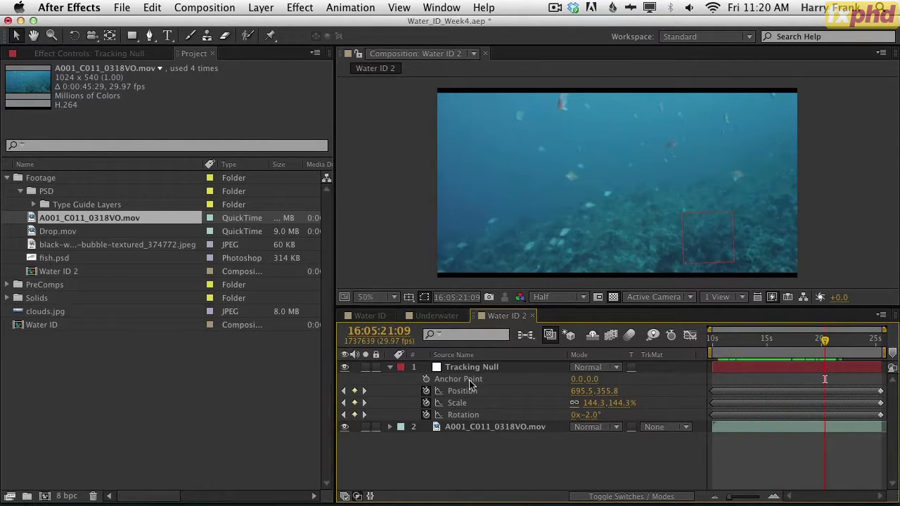
# Collapse Tracking Null's properties, then save the project with the A001_C011_0318VO.mov layer selected.
pyautogui.press('u')
pyautogui.click(496, 379)
pyautogui.press('super+s')
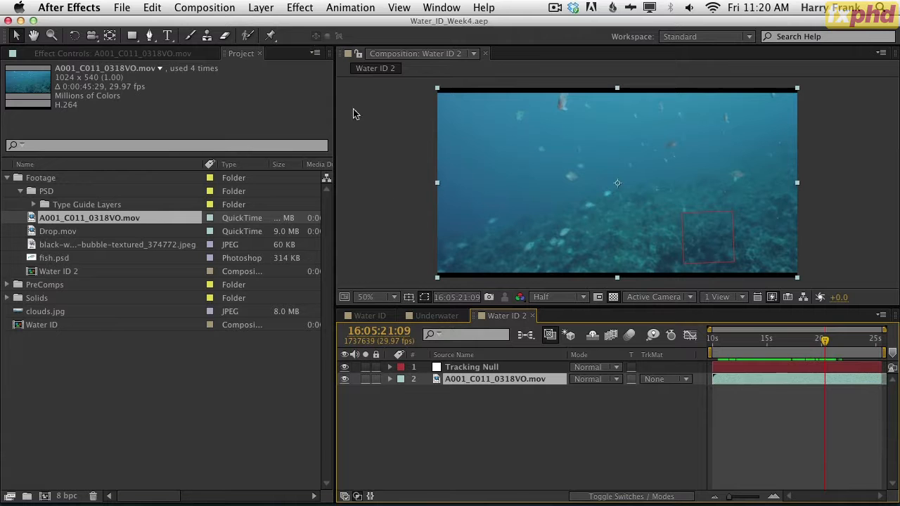
pyautogui.click(299, 8)
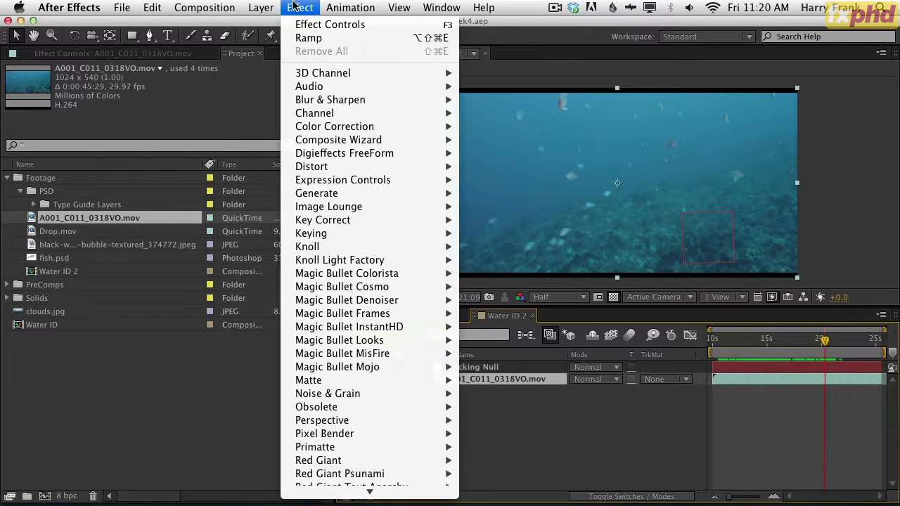
pyautogui.moveTo(340, 275)
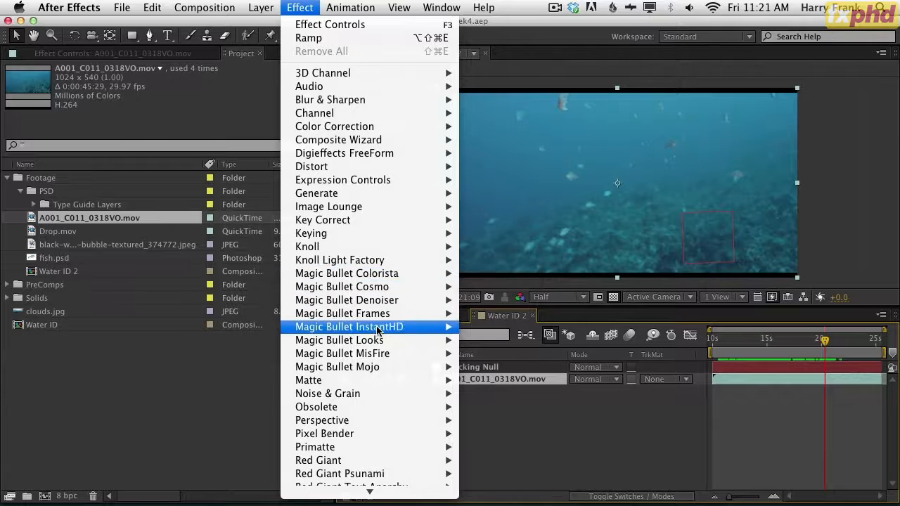
pyautogui.moveTo(369, 345)
pyautogui.click(482, 348)
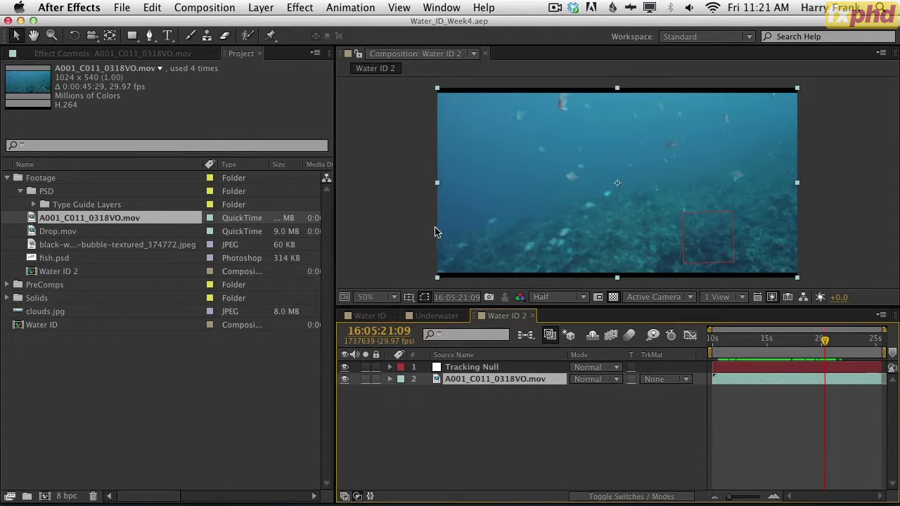
pyautogui.click(456, 426)
pyautogui.click(450, 383)
pyautogui.press('w')
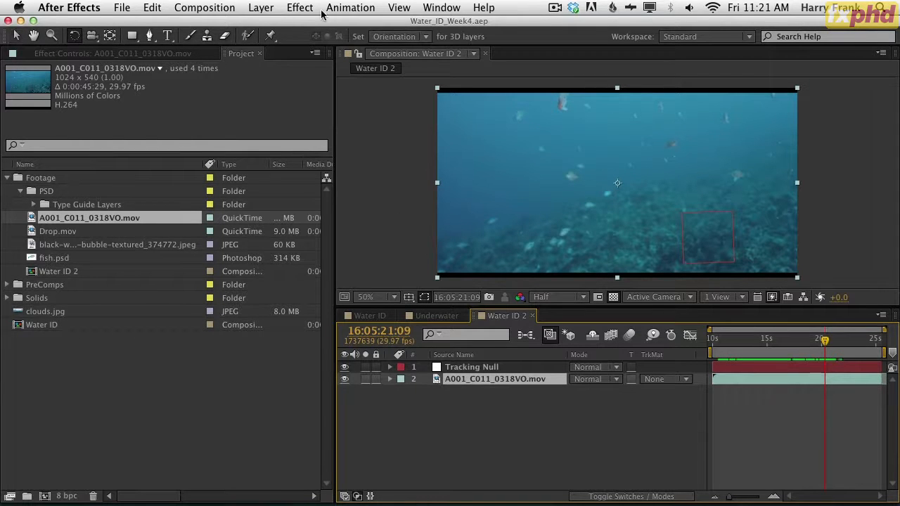
# Apply the Magic Bullet Looks effect to the A001_C011_0318VO.mov layer and open its look for editing.
pyautogui.click(303, 7)
pyautogui.moveTo(388, 341)
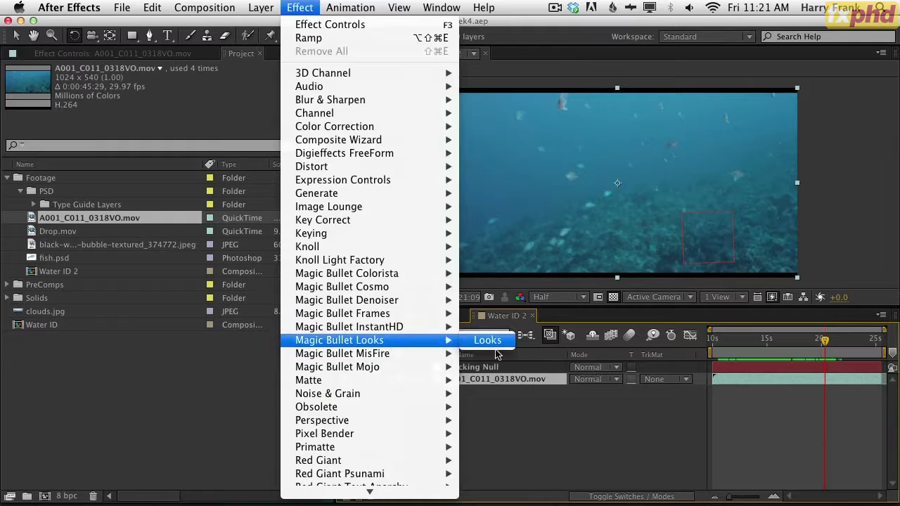
pyautogui.click(488, 341)
pyautogui.click(59, 118)
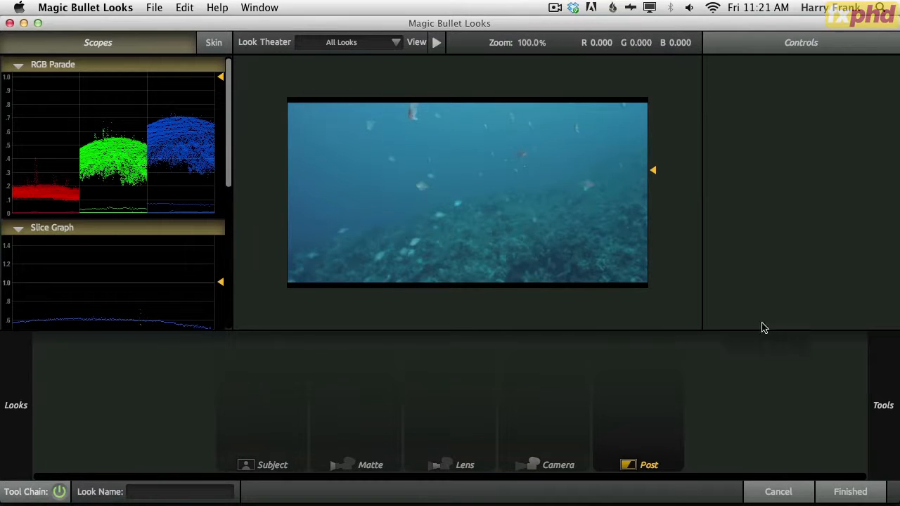
# Add the Pop tool to the Post stage of the look and set Pop to +95%.
pyautogui.moveTo(879, 402)
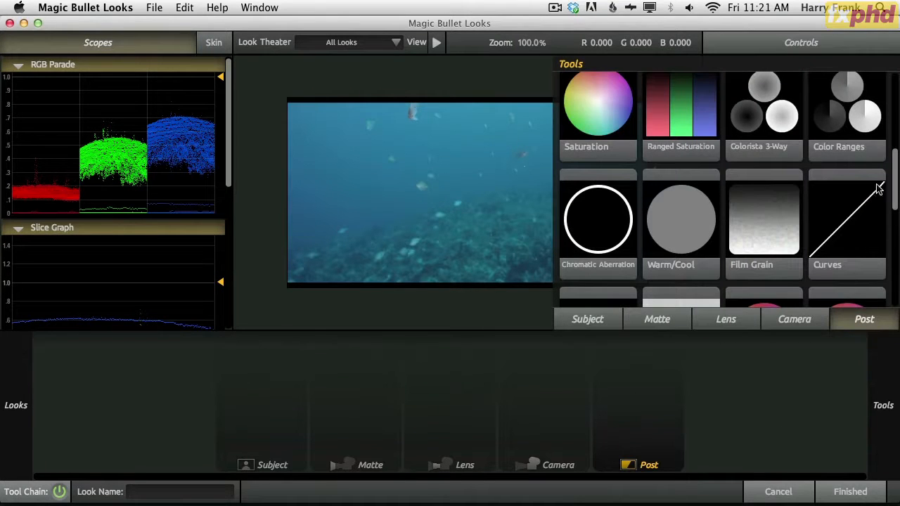
pyautogui.moveTo(893, 211); pyautogui.dragTo(884, 254)
pyautogui.scroll(2, 872, 245)
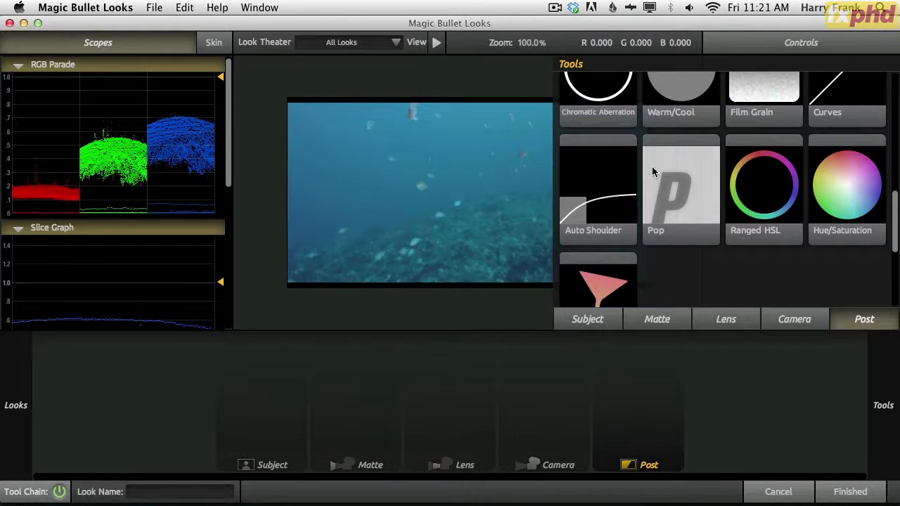
pyautogui.moveTo(676, 187); pyautogui.dragTo(633, 380)
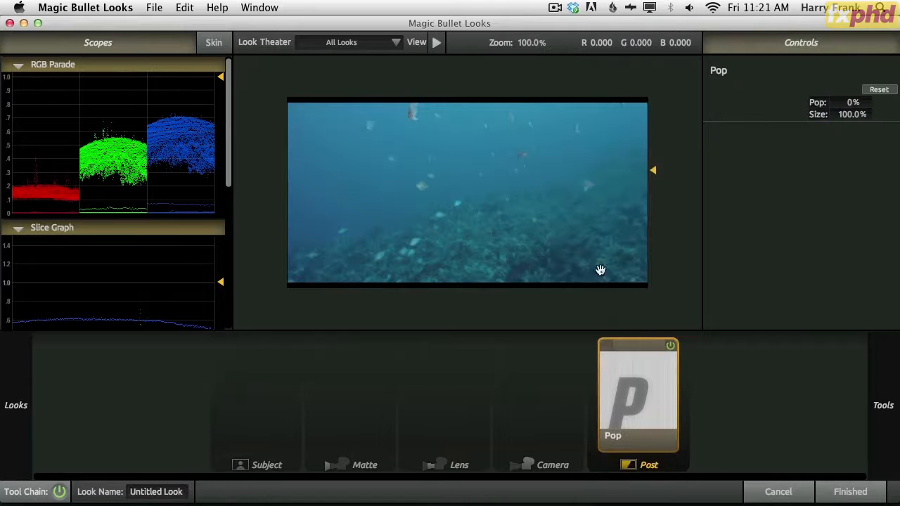
pyautogui.moveTo(844, 102); pyautogui.dragTo(783, 115)
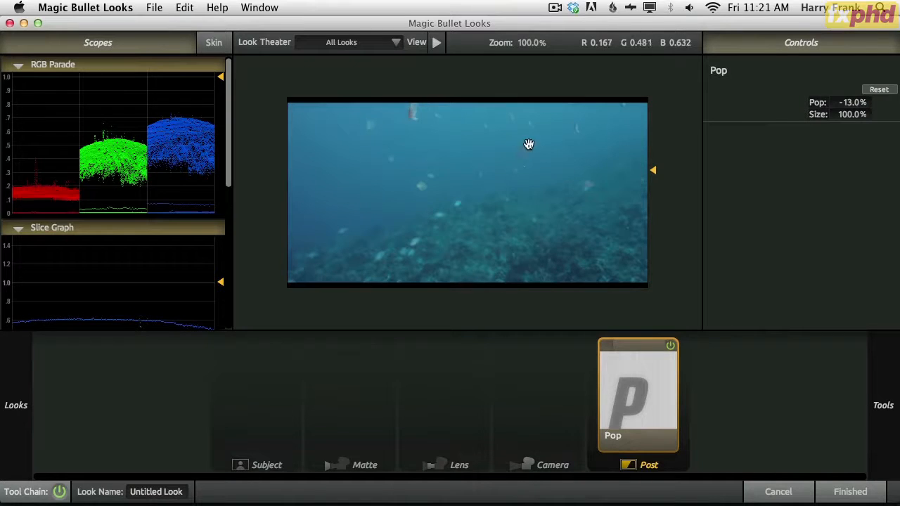
pyautogui.moveTo(853, 102); pyautogui.dragTo(897, 102)
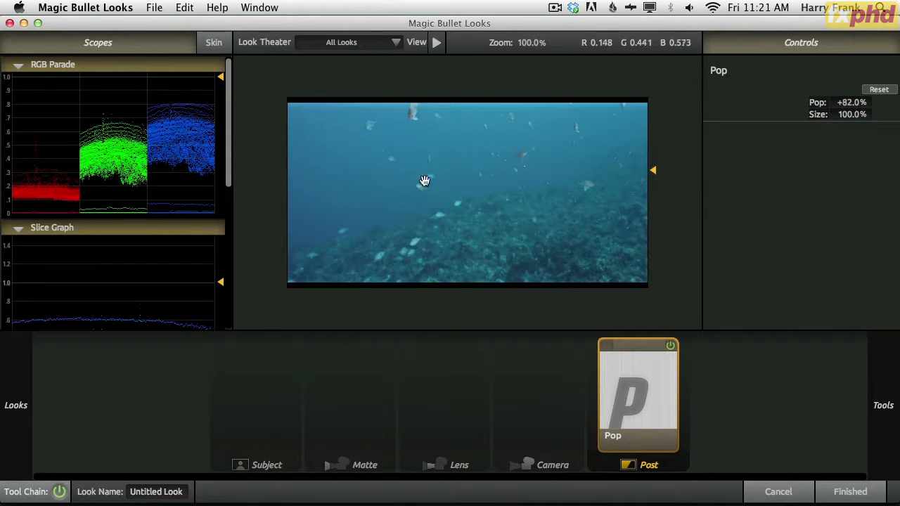
pyautogui.moveTo(851, 102)
pyautogui.mouseDown()
pyautogui.moveTo(823, 102)
pyautogui.moveTo(858, 102)
pyautogui.mouseUp()
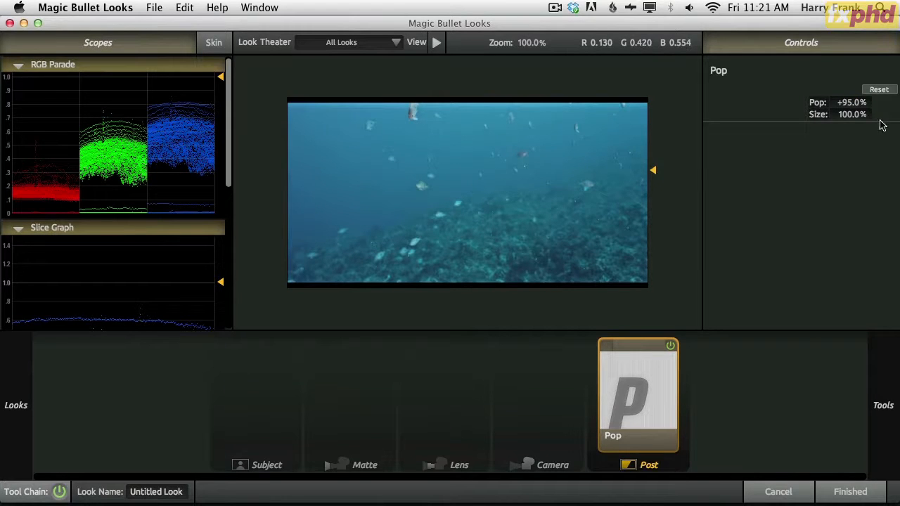
# Add the Curves tool after Pop with Contrast at +0.390, and apply the finished look to the footage.
pyautogui.moveTo(880, 362)
pyautogui.scroll(2, 897, 220)
pyautogui.moveTo(847, 162); pyautogui.dragTo(686, 394)
pyautogui.moveTo(856, 257); pyautogui.dragTo(899, 257)
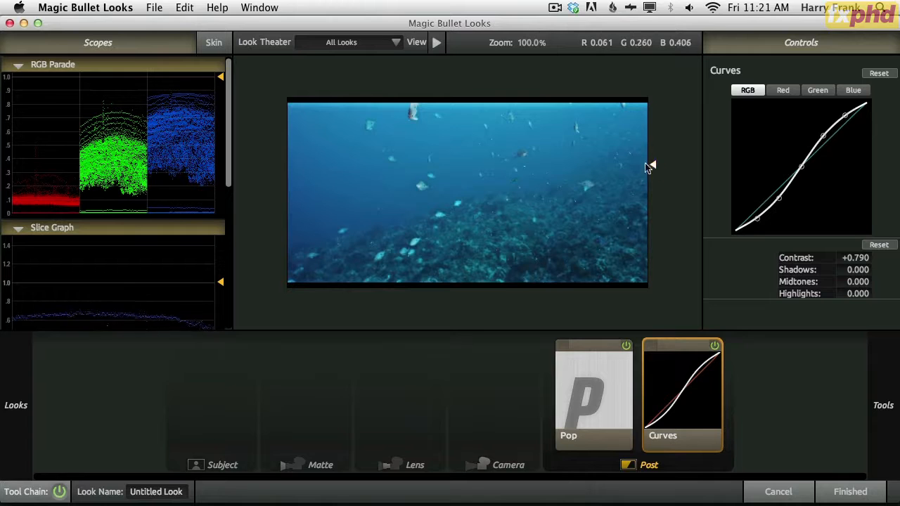
pyautogui.moveTo(855, 258)
pyautogui.mouseDown()
pyautogui.moveTo(828, 258)
pyautogui.moveTo(858, 258)
pyautogui.mouseUp()
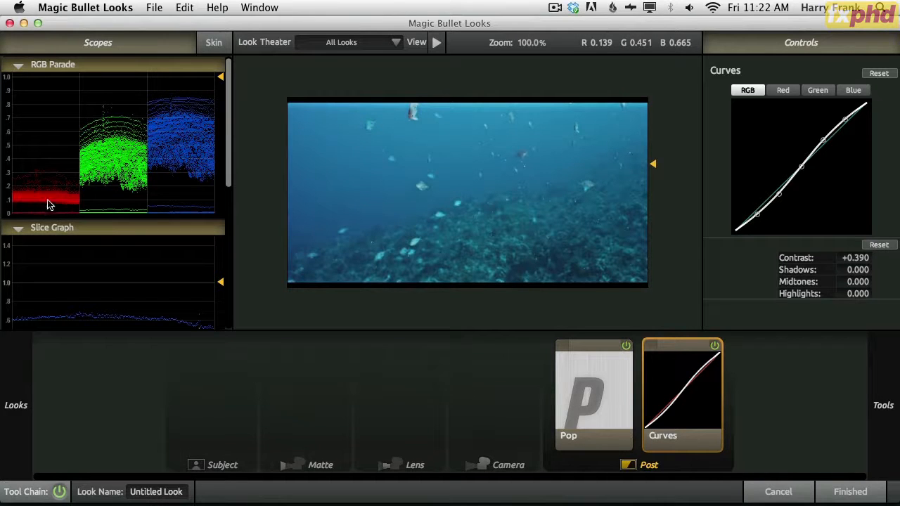
pyautogui.moveTo(654, 169); pyautogui.dragTo(653, 175)
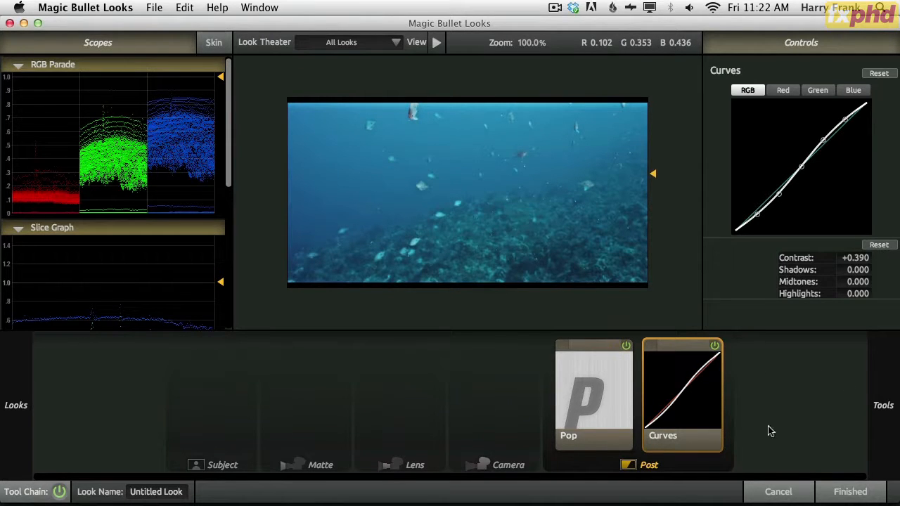
pyautogui.click(848, 485)
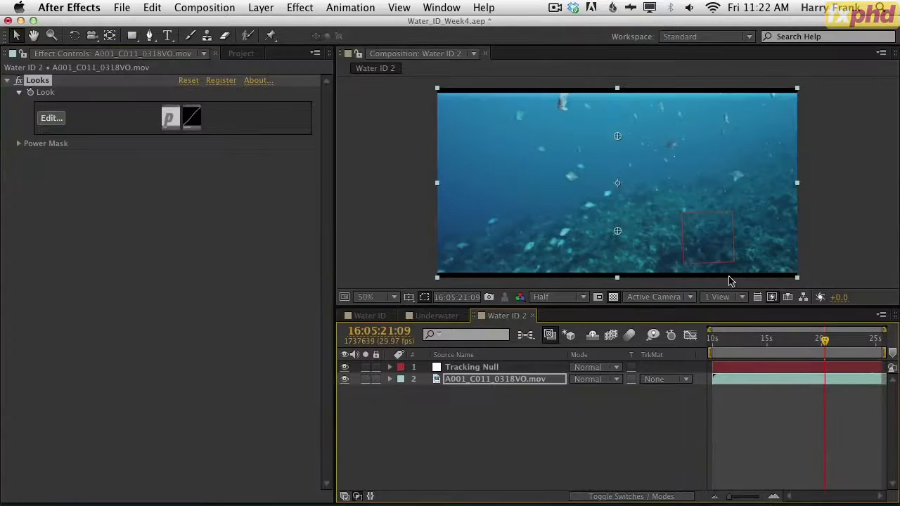
pyautogui.moveTo(736, 340); pyautogui.dragTo(759, 340)
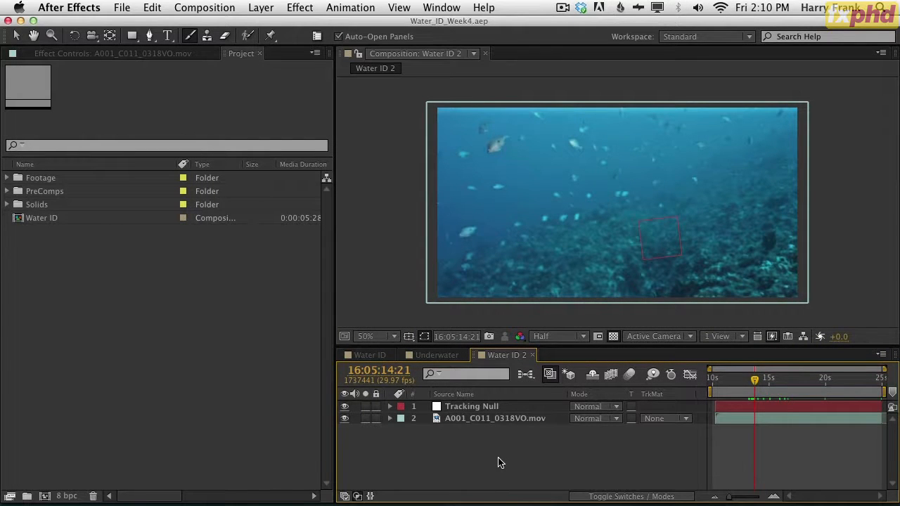
# Create a composition named Psunami with the HDV/HDTV 720 29.97 preset and a 10-second duration.
pyautogui.press('super+n')
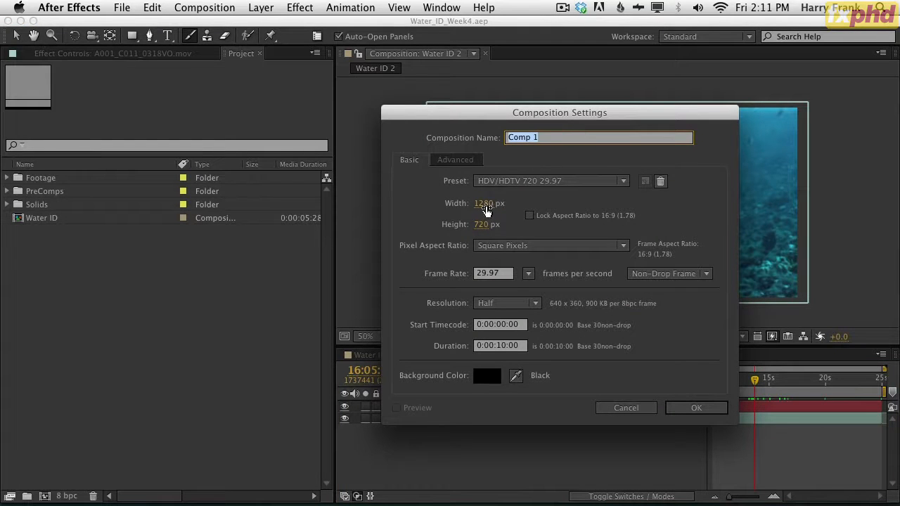
pyautogui.moveTo(649, 115); pyautogui.dragTo(515, 123)
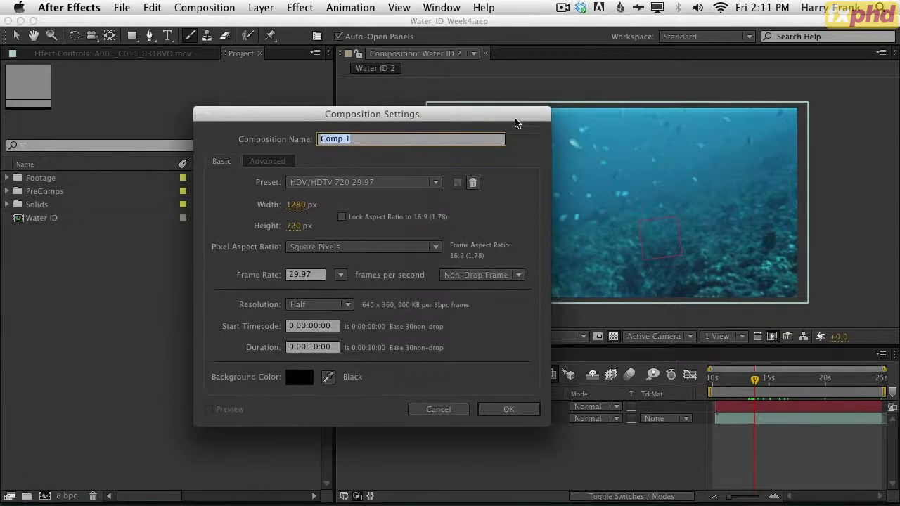
pyautogui.moveTo(453, 110); pyautogui.dragTo(599, 109)
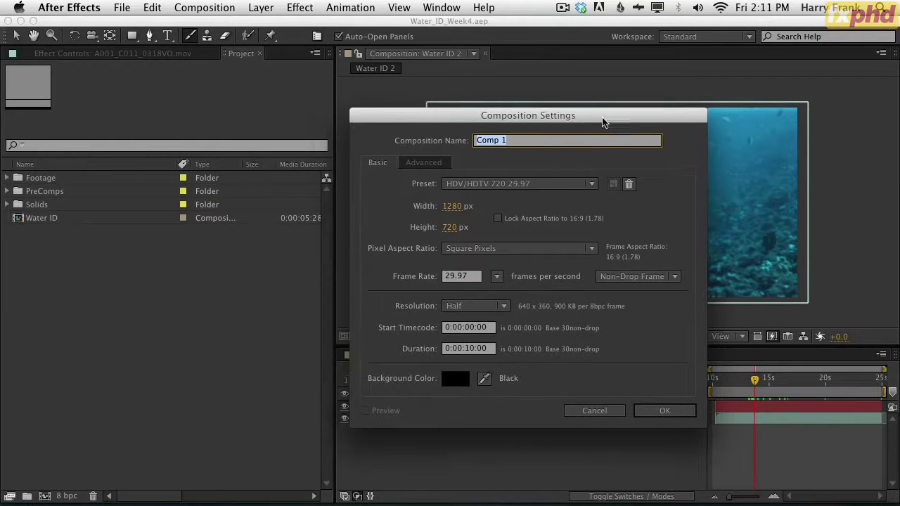
pyautogui.moveTo(595, 115); pyautogui.dragTo(605, 120)
pyautogui.write('Psunami')
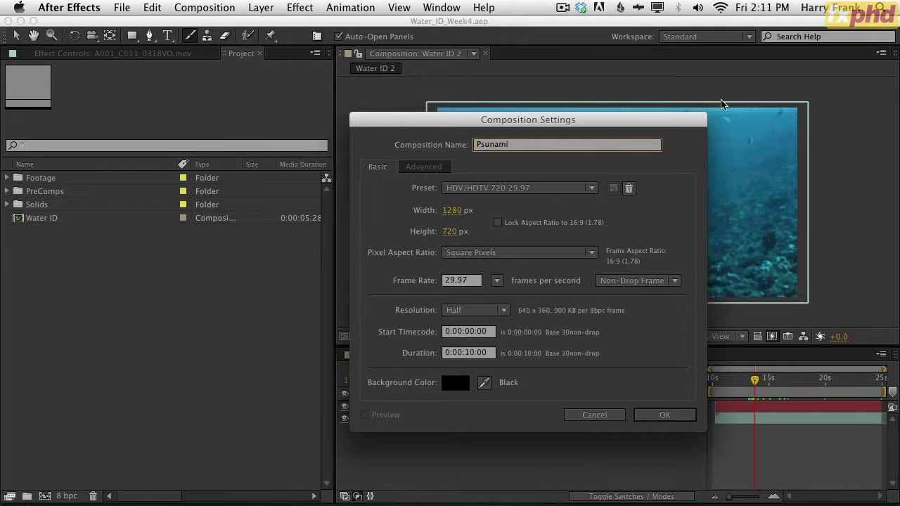
pyautogui.moveTo(650, 123); pyautogui.dragTo(703, 314)
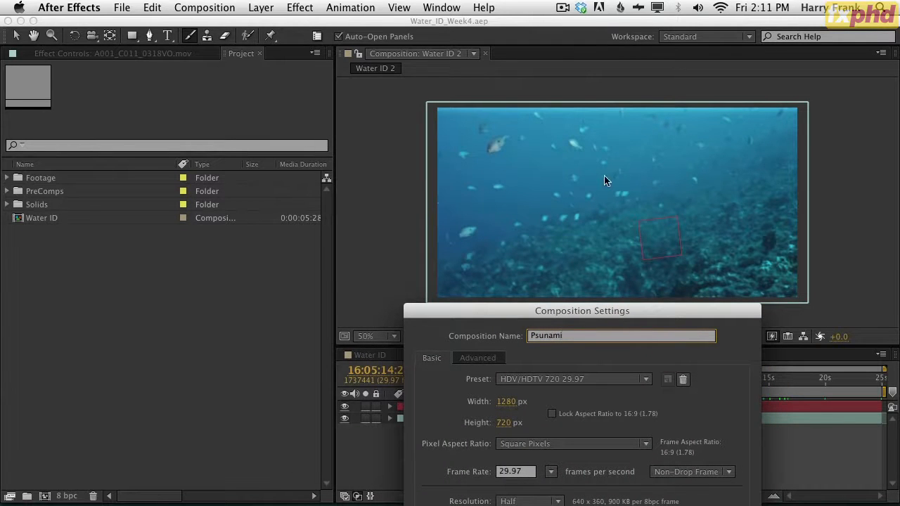
pyautogui.moveTo(590, 315); pyautogui.dragTo(535, 289)
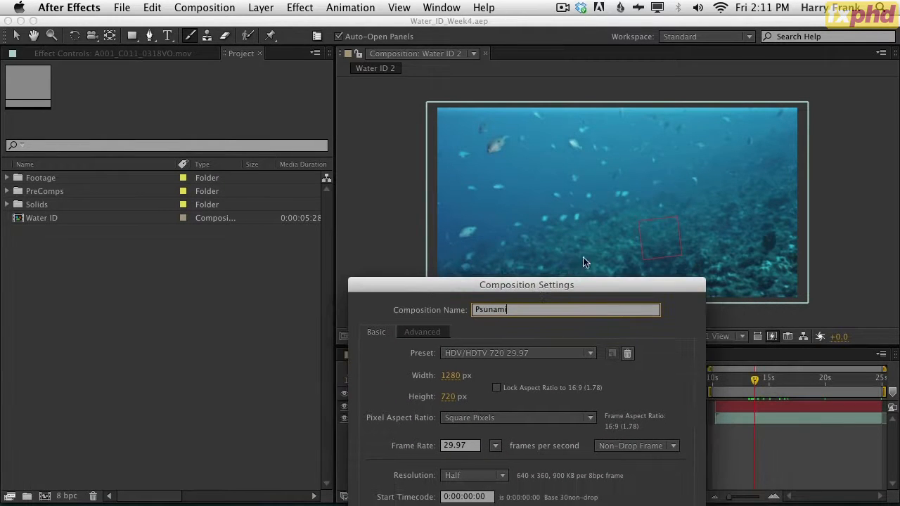
pyautogui.moveTo(637, 285); pyautogui.dragTo(661, 193)
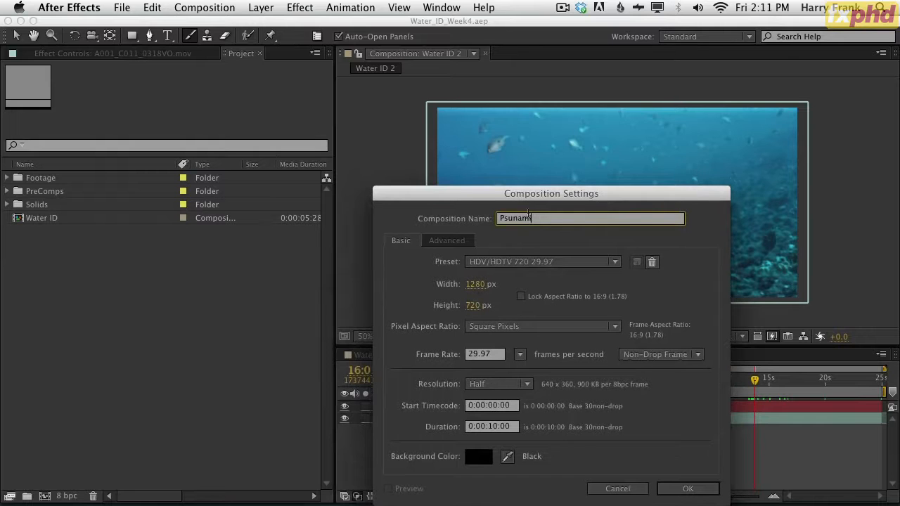
pyautogui.moveTo(613, 203); pyautogui.dragTo(625, 140)
pyautogui.moveTo(696, 139); pyautogui.dragTo(685, 173)
pyautogui.moveTo(623, 171); pyautogui.dragTo(551, 103)
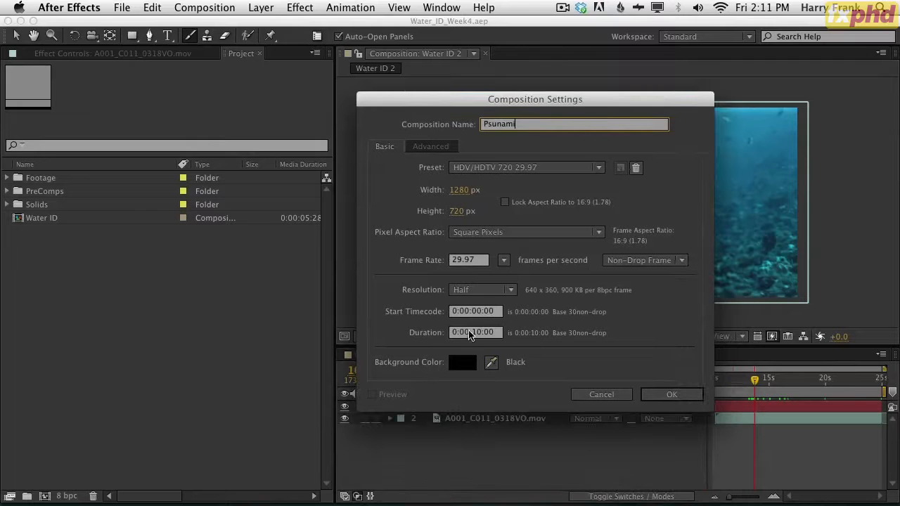
pyautogui.click(672, 399)
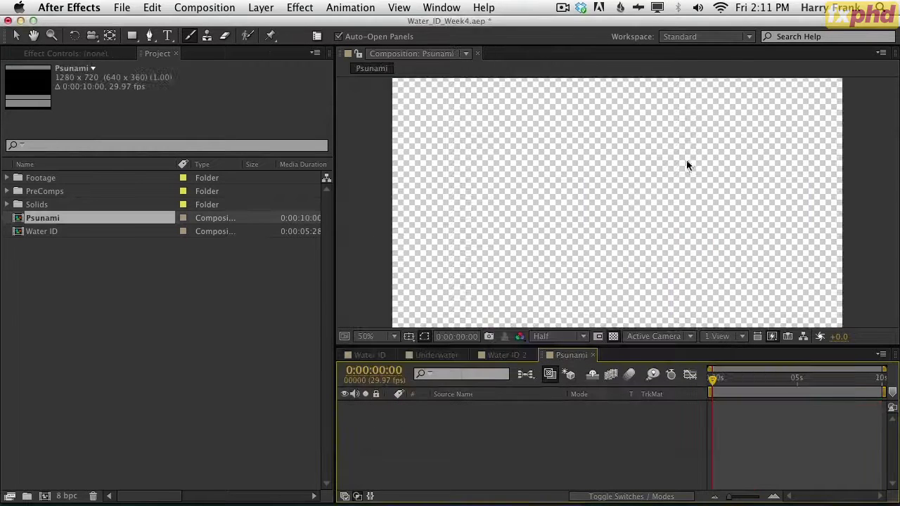
# Add a black 1280 x 720 solid named Psunami and apply the Red Giant Psunami effect to it.
pyautogui.press('super+y')
pyautogui.write('Psunami')
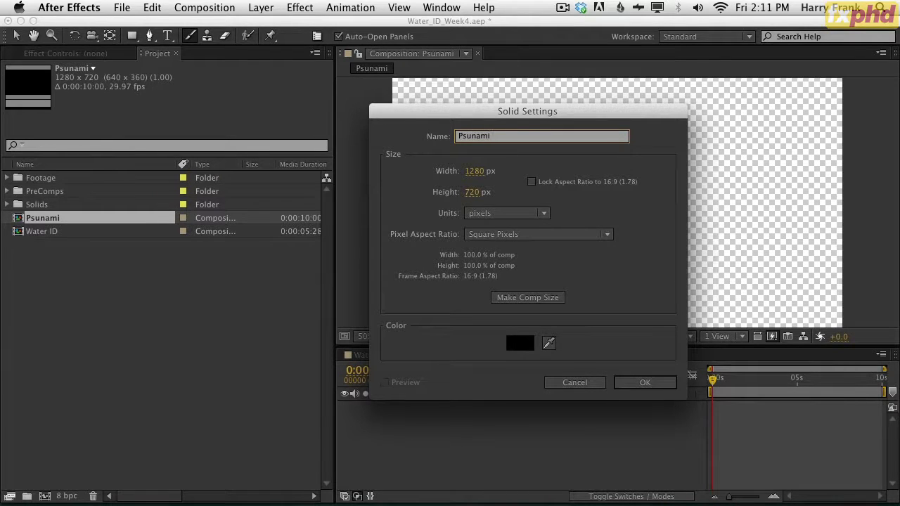
pyautogui.press('Return')
pyautogui.click(299, 7)
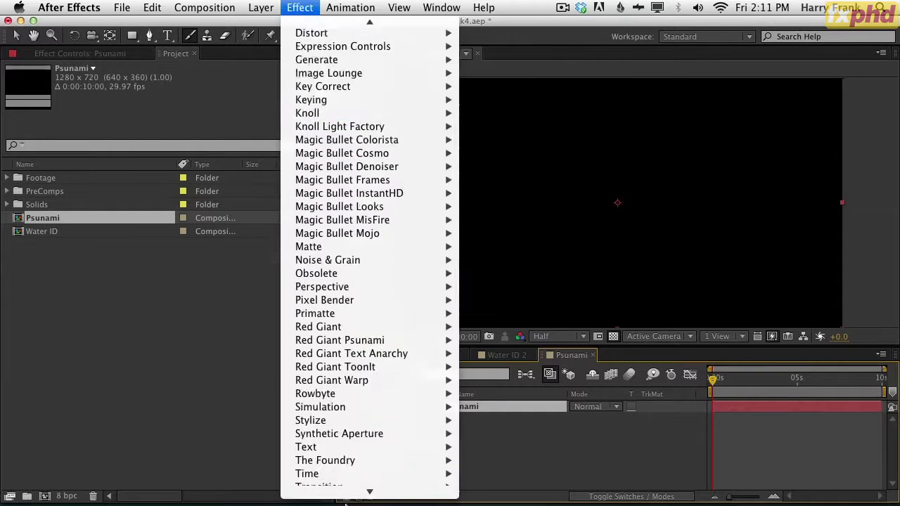
pyautogui.moveTo(383, 303)
pyautogui.click(496, 304)
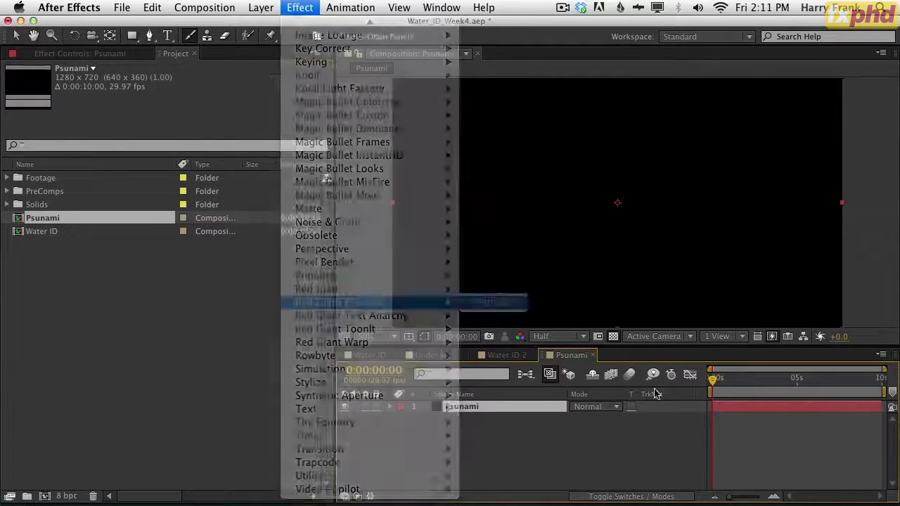
# Examine the default Psunami ocean at several times across the first five seconds, stopping at 0:00:02:12.
pyautogui.click(735, 391)
pyautogui.moveTo(738, 393); pyautogui.dragTo(768, 383)
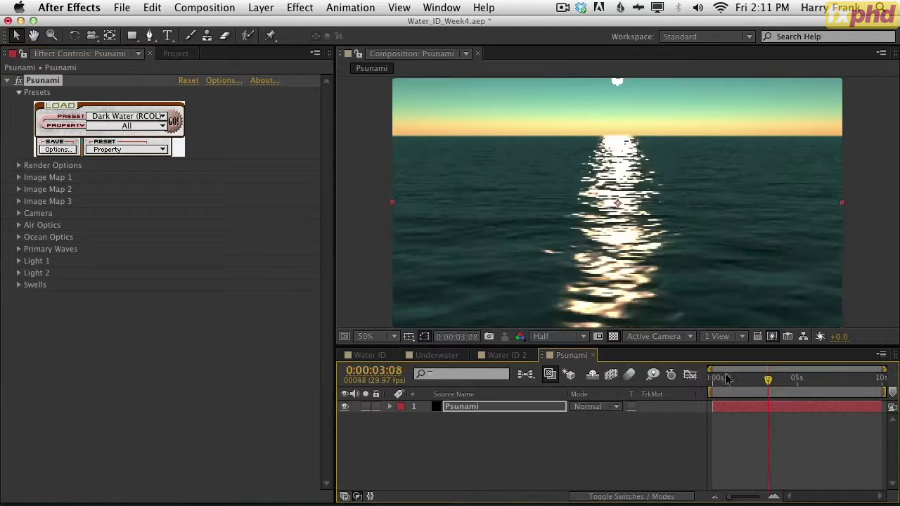
pyautogui.click(448, 457)
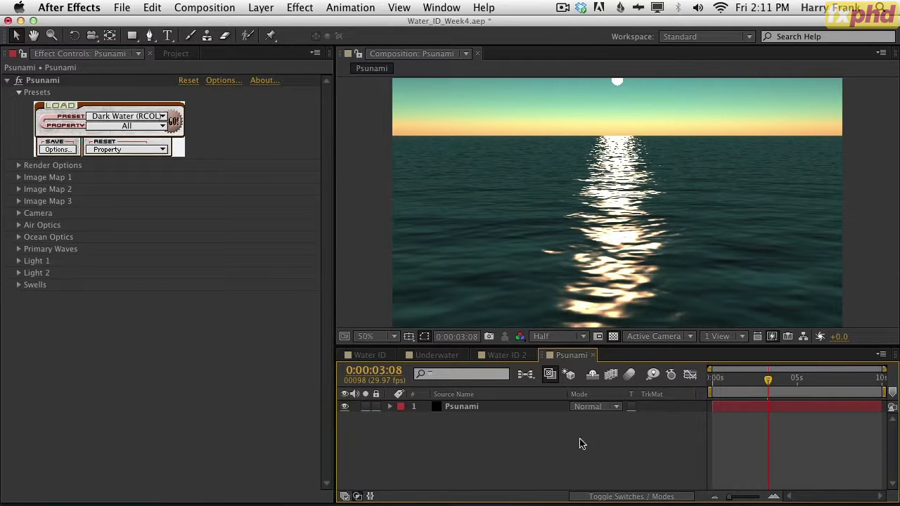
pyautogui.moveTo(731, 392)
pyautogui.mouseDown()
pyautogui.moveTo(780, 392)
pyautogui.moveTo(735, 391)
pyautogui.mouseUp()
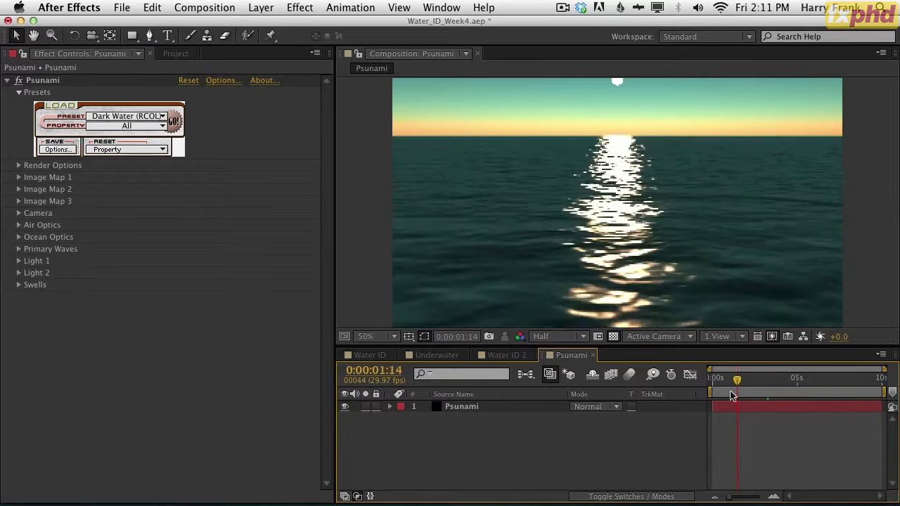
pyautogui.moveTo(731, 392); pyautogui.dragTo(722, 392)
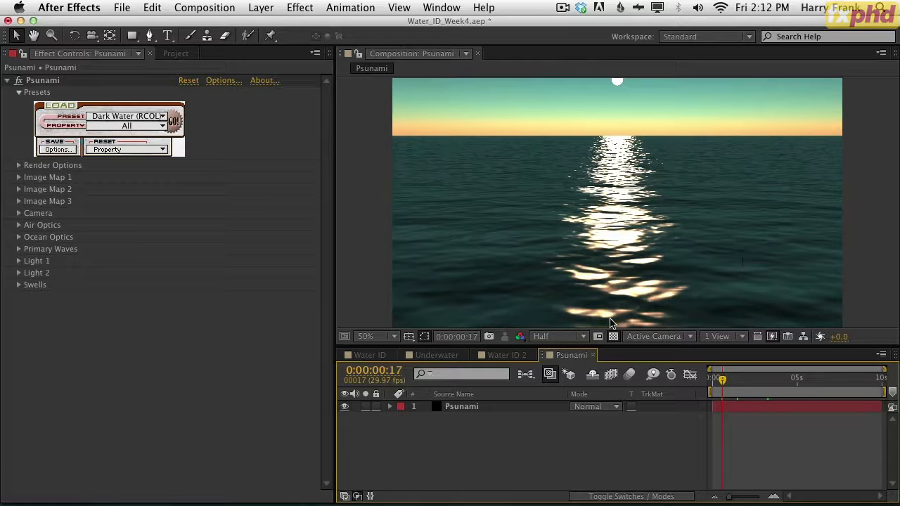
pyautogui.click(754, 391)
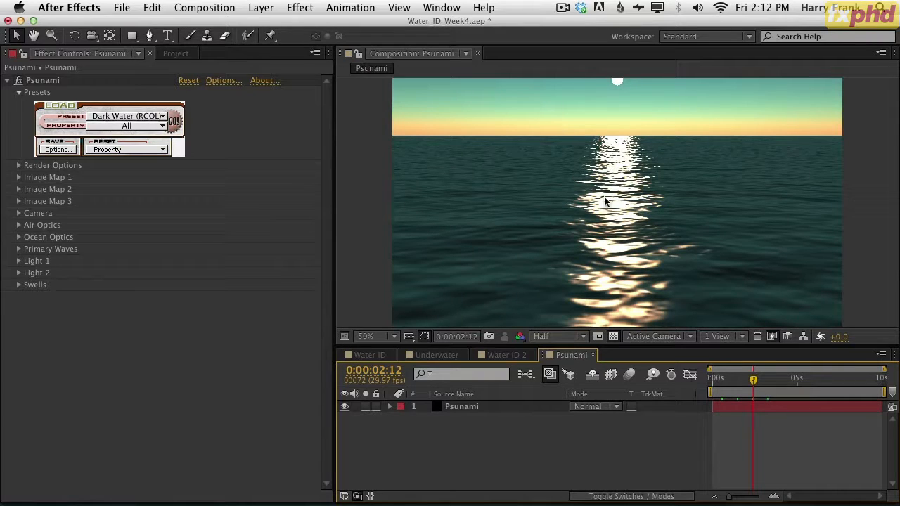
pyautogui.click(781, 379)
pyautogui.moveTo(780, 378); pyautogui.dragTo(783, 378)
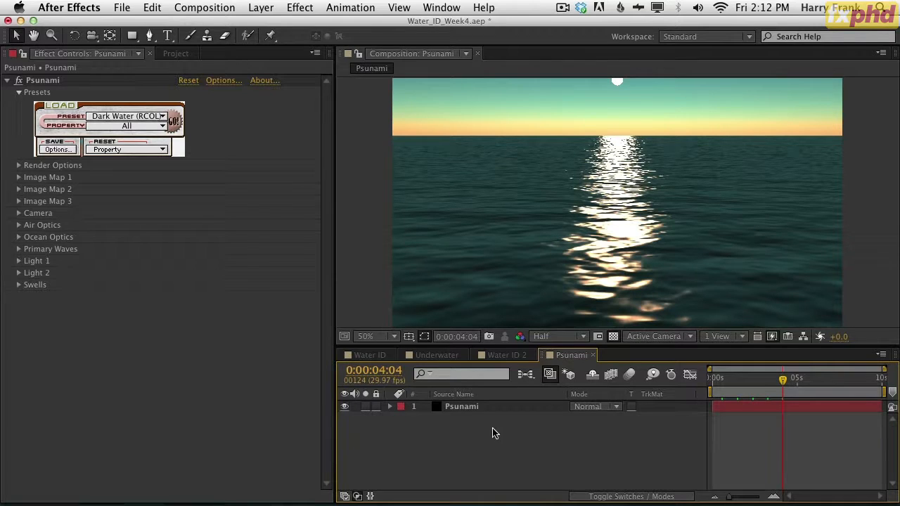
pyautogui.click(471, 407)
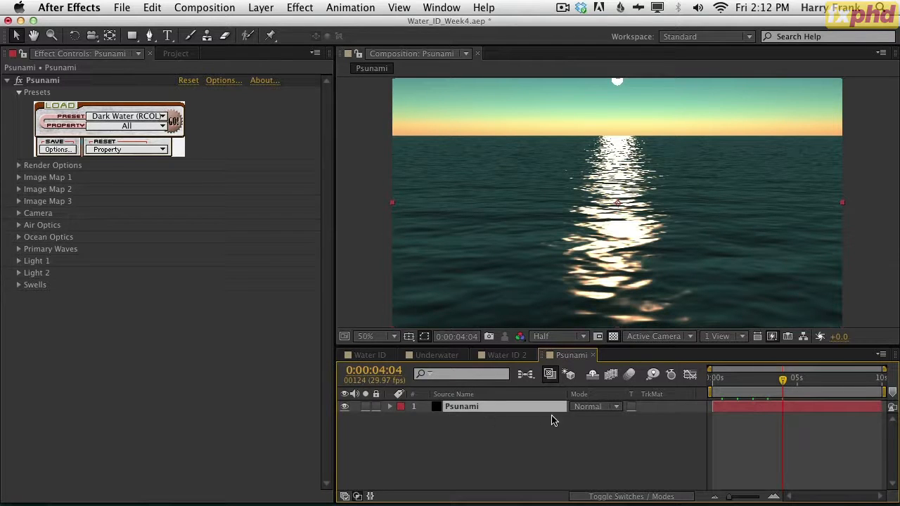
pyautogui.click(556, 437)
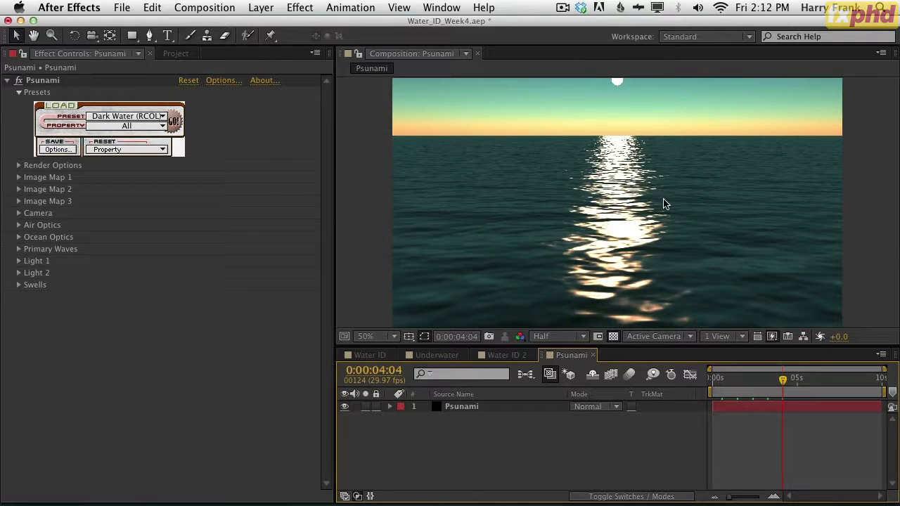
pyautogui.click(796, 380)
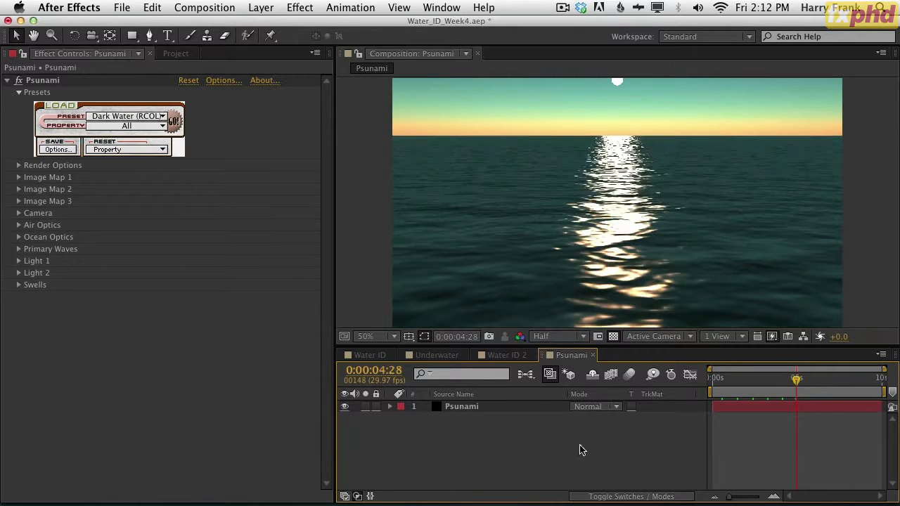
pyautogui.moveTo(719, 379); pyautogui.dragTo(722, 378)
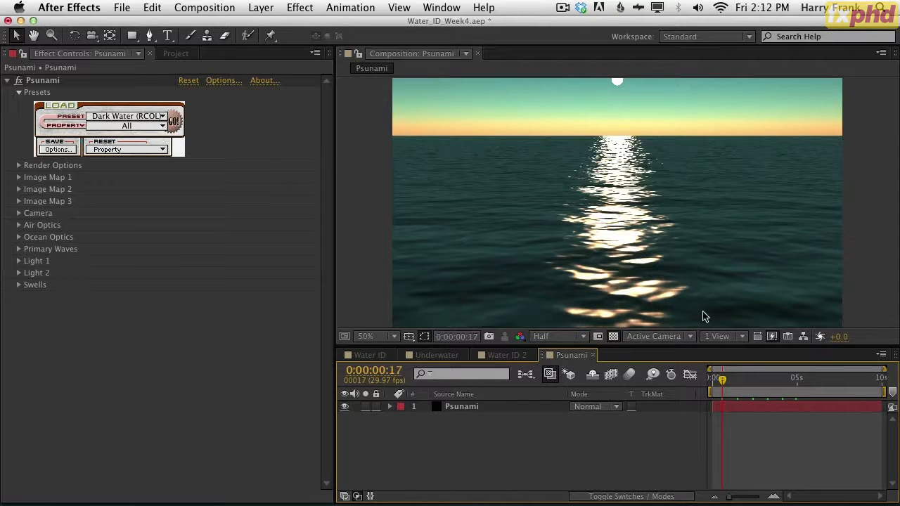
pyautogui.moveTo(721, 381); pyautogui.dragTo(730, 382)
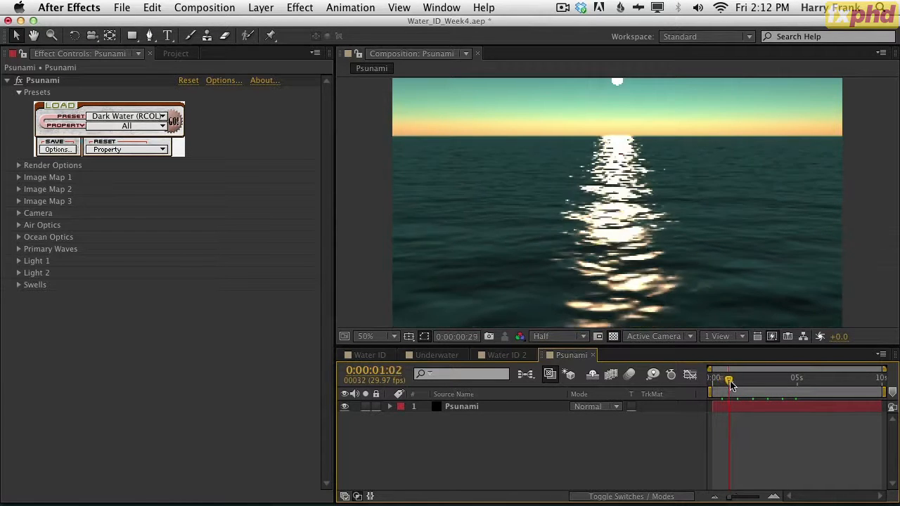
pyautogui.click(153, 118)
pyautogui.click(81, 101)
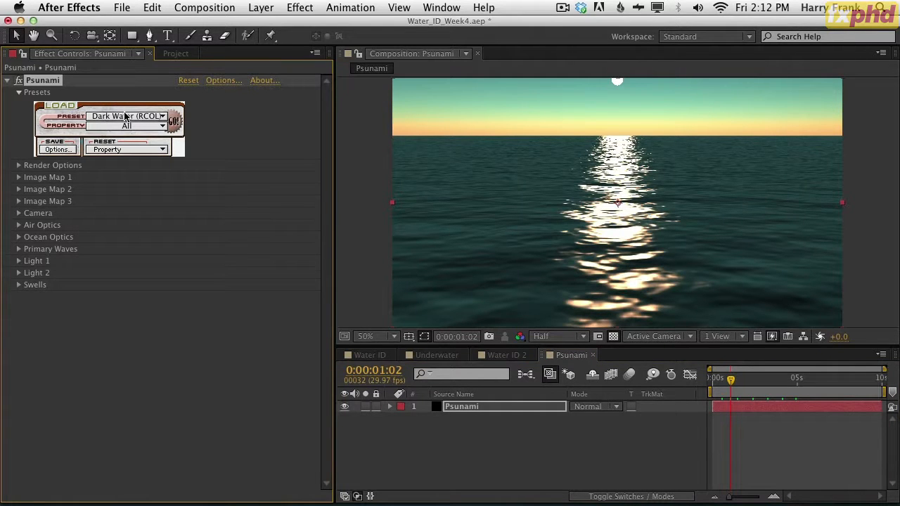
pyautogui.click(753, 378)
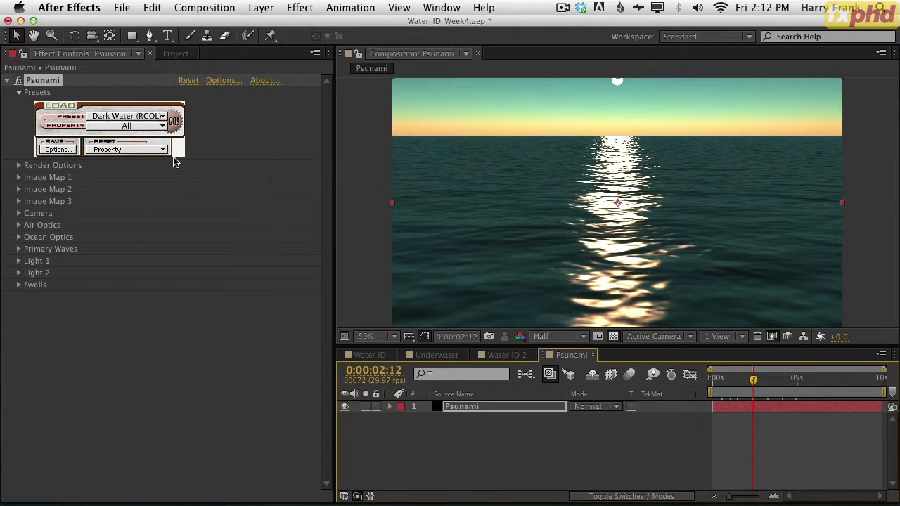
# Expand the Psunami effect's Camera settings and set Y North-South (M) to 80.
pyautogui.click(19, 214)
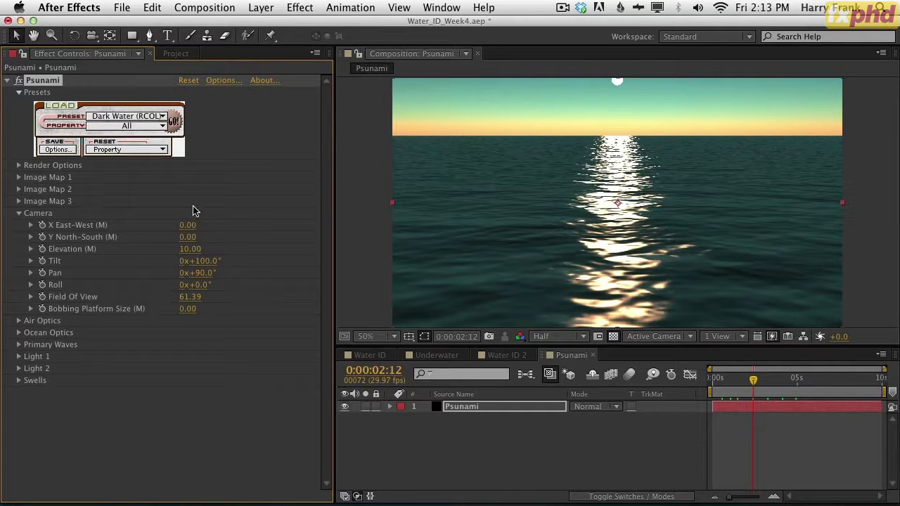
pyautogui.click(187, 226)
pyautogui.write('900')
pyautogui.press('Return')
pyautogui.moveTo(193, 225); pyautogui.dragTo(138, 249)
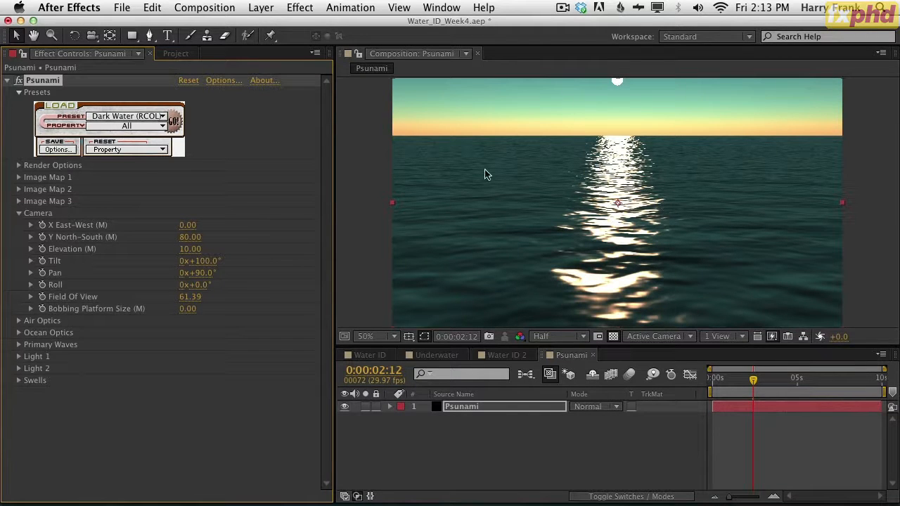
pyautogui.click(362, 457)
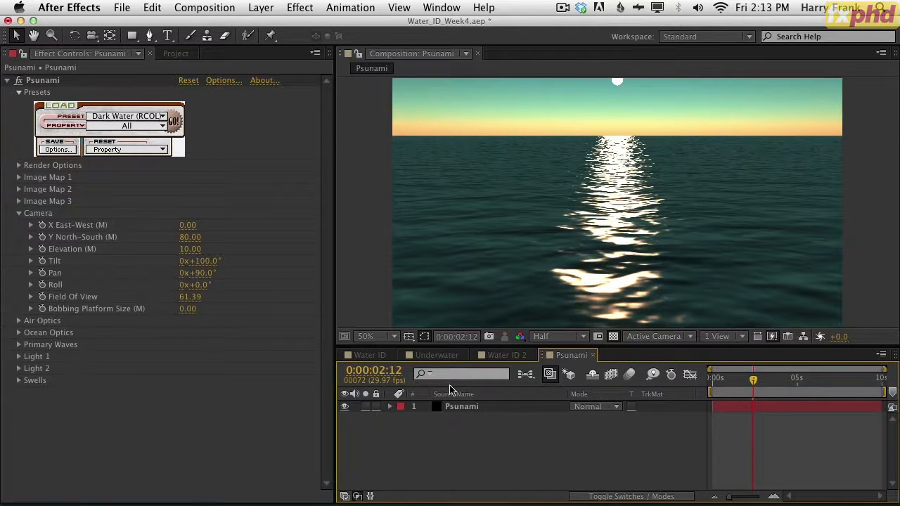
# Browse the Psunami preset categories, including Sunrise-Sunset, without loading a preset.
pyautogui.click(121, 116)
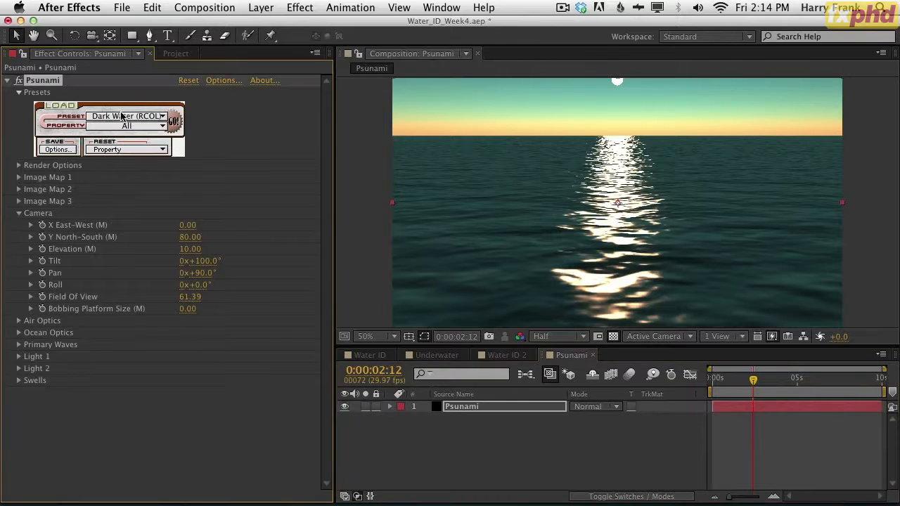
pyautogui.click(121, 116)
pyautogui.moveTo(136, 215)
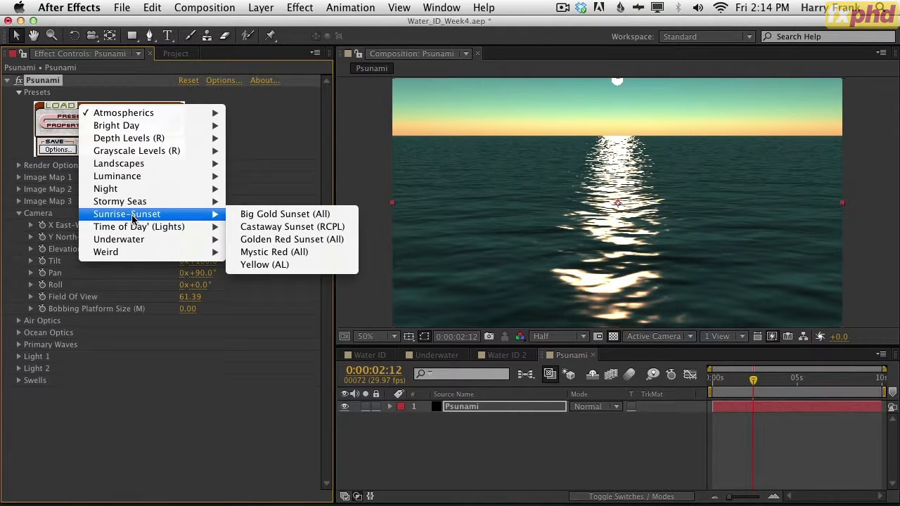
pyautogui.click(298, 162)
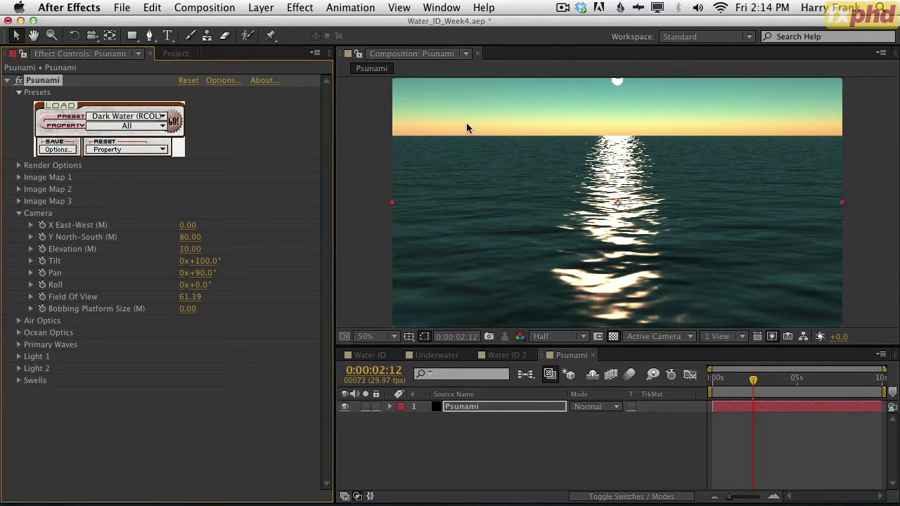
# Set the Psunami camera's X East-West (M) to 50, undo a trial shift to -200, and move the current time to 0:00:02:08.
pyautogui.moveTo(190, 225); pyautogui.dragTo(179, 227)
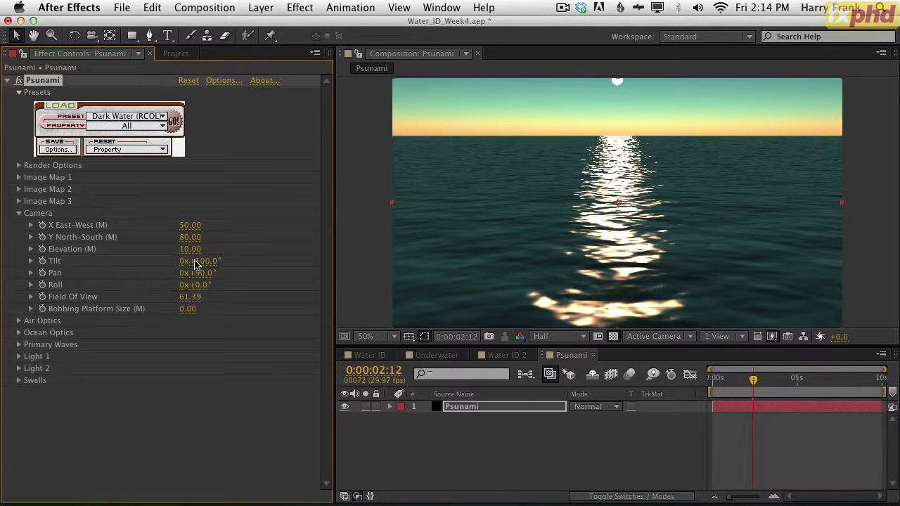
pyautogui.moveTo(191, 226); pyautogui.dragTo(176, 226)
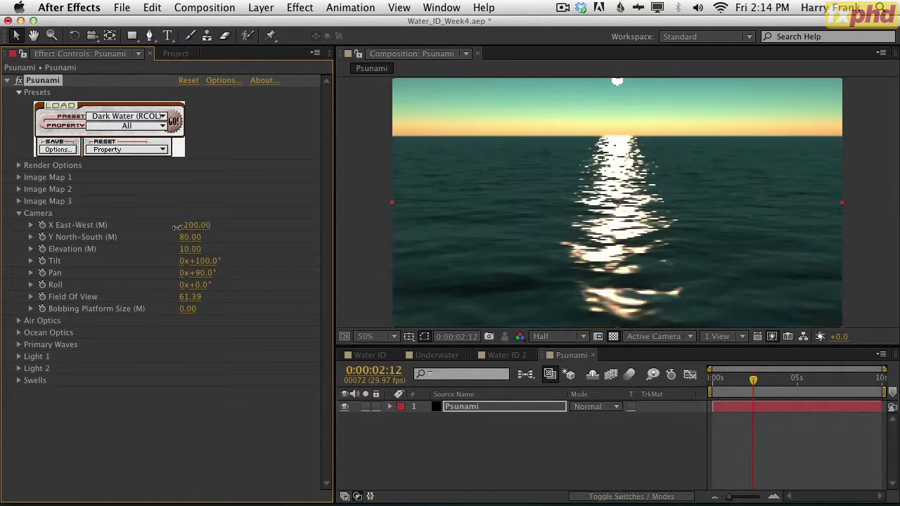
pyautogui.press('super+z')
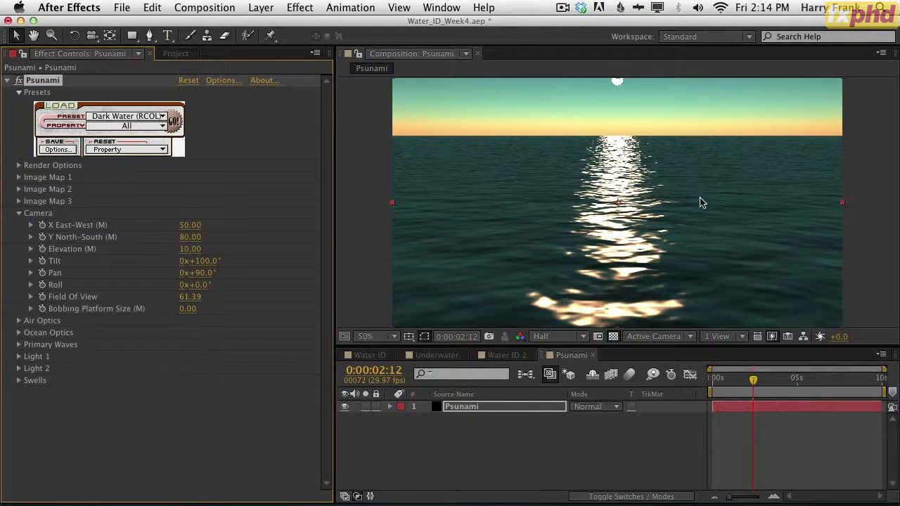
pyautogui.moveTo(730, 380); pyautogui.dragTo(751, 380)
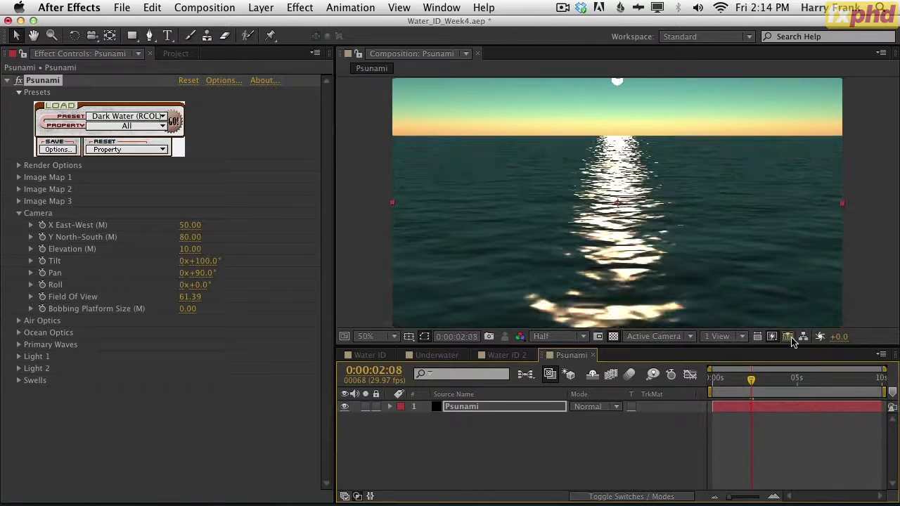
# Check the fast preview options, deselect the Psunami layer, and scrub the ocean animation to 0:00:02:20.
pyautogui.click(772, 338)
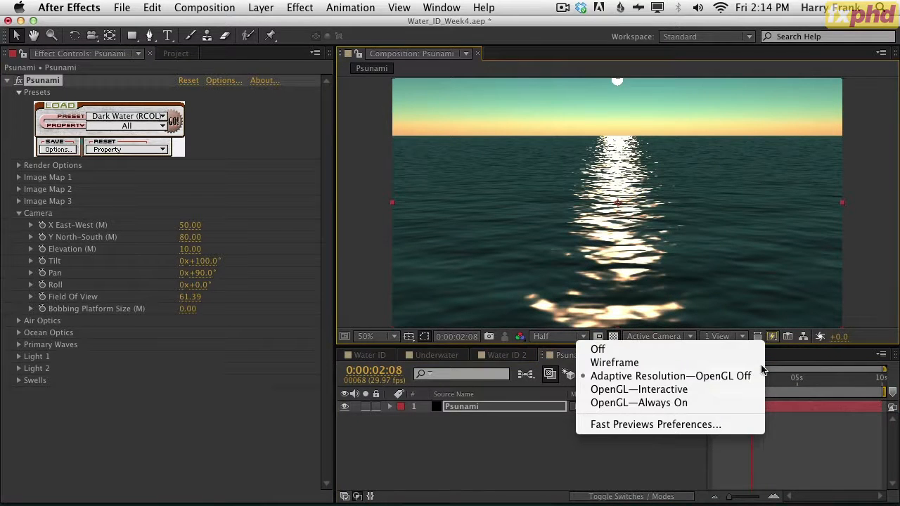
pyautogui.click(793, 350)
pyautogui.moveTo(779, 382); pyautogui.dragTo(731, 390)
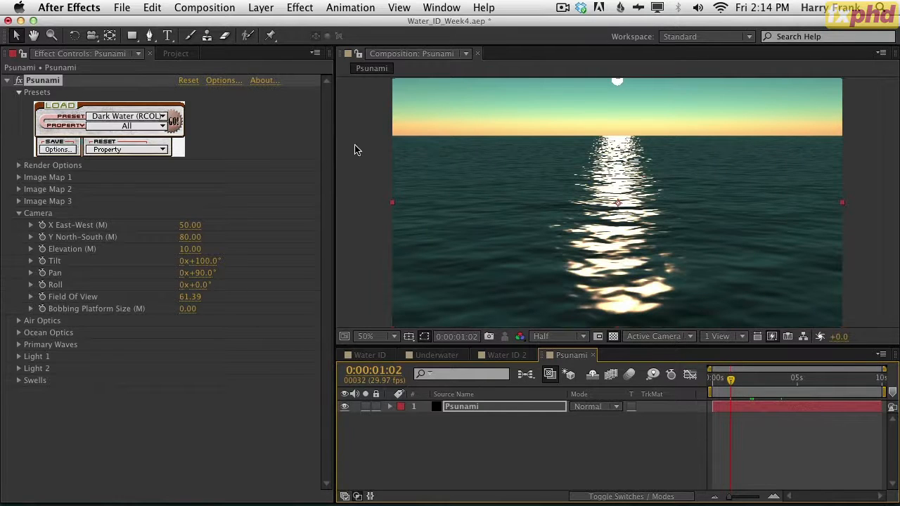
pyautogui.click(467, 443)
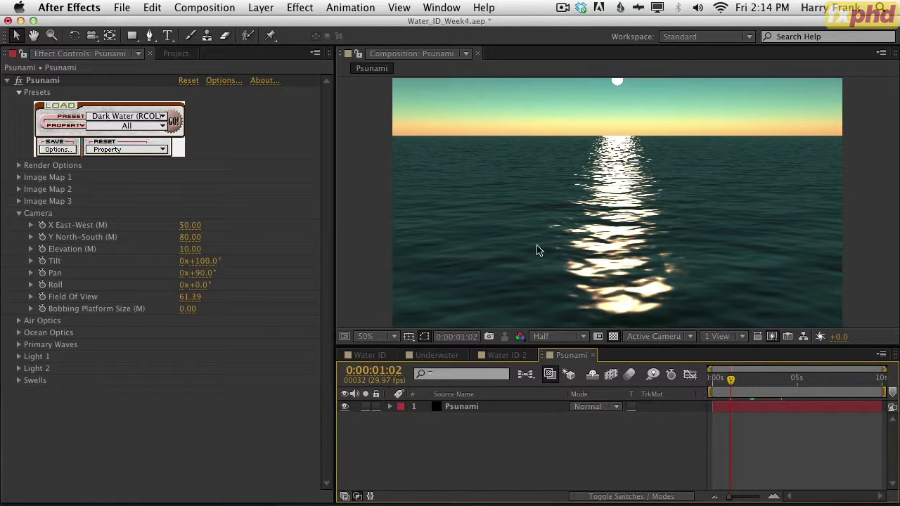
pyautogui.moveTo(731, 379); pyautogui.dragTo(757, 384)
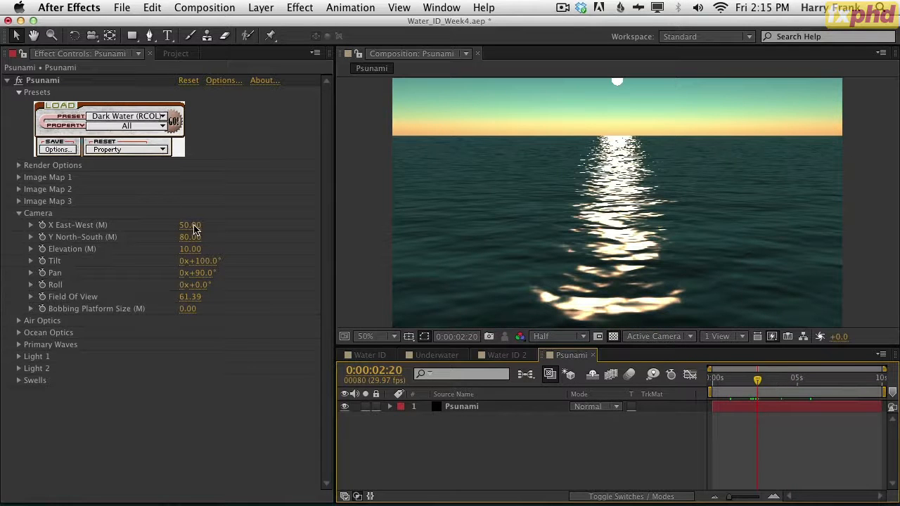
# Expand the Psunami Render Options, check the Render What choices, and set Render Mode to Realistic.
pyautogui.click(19, 165)
pyautogui.click(247, 179)
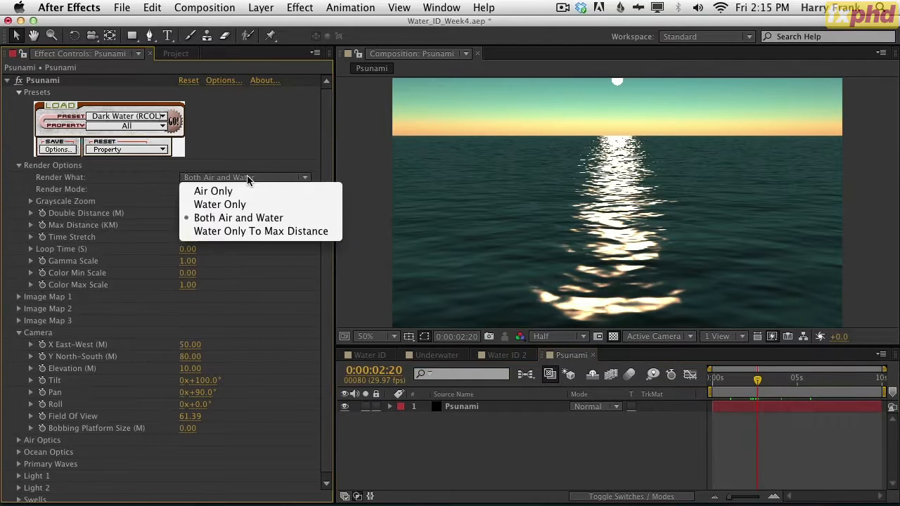
pyautogui.click(277, 135)
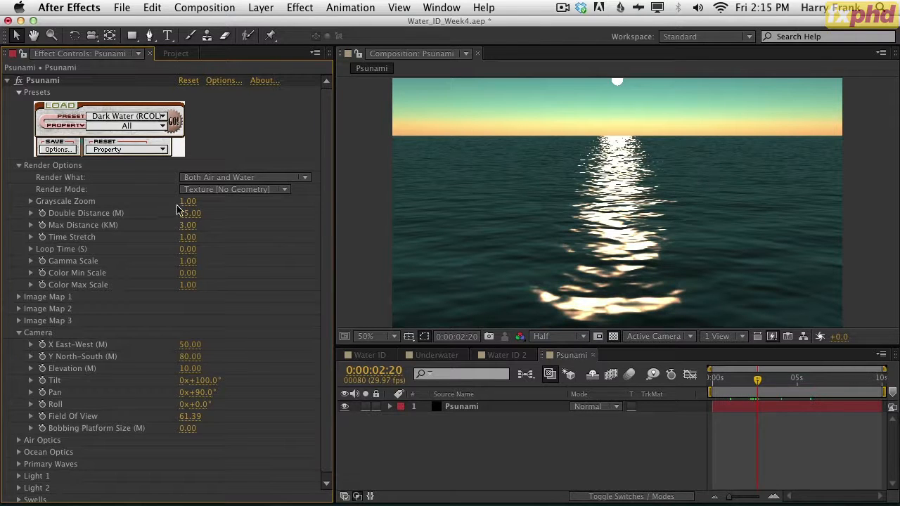
pyautogui.click(226, 190)
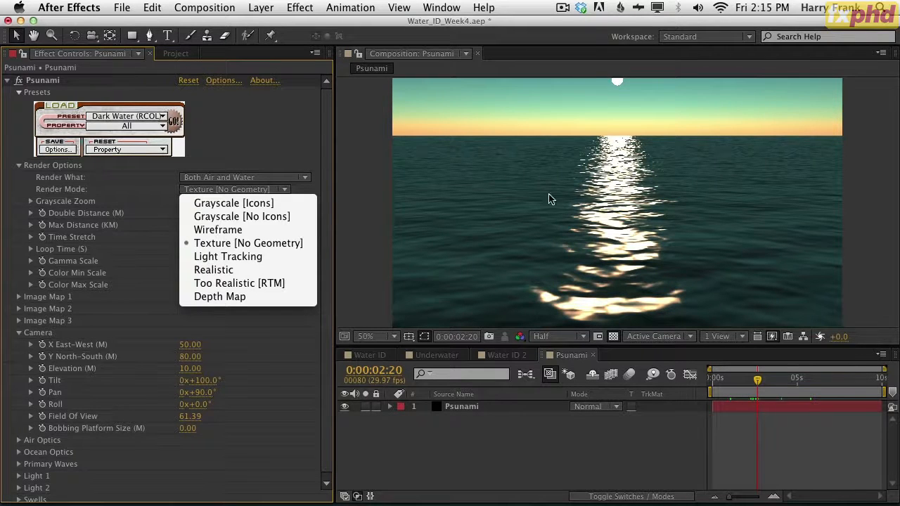
pyautogui.click(285, 276)
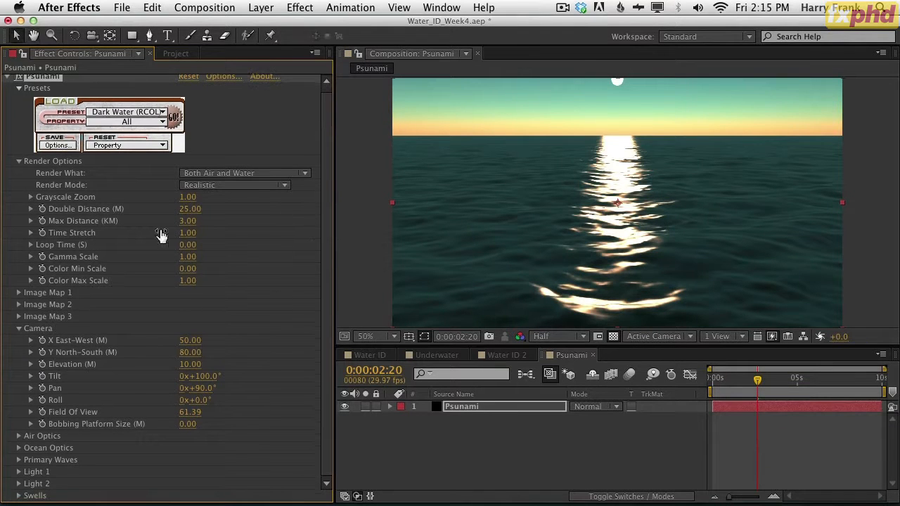
# Collapse Render Options and Camera, move the current time to 0:00:01:12, and reveal the Psunami layer's effect in the timeline.
pyautogui.click(19, 161)
pyautogui.click(19, 214)
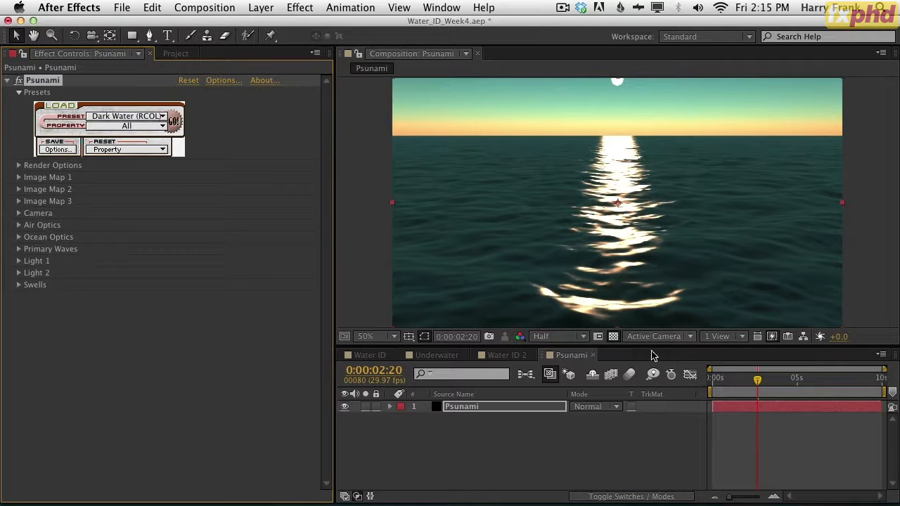
pyautogui.moveTo(728, 389); pyautogui.dragTo(737, 386)
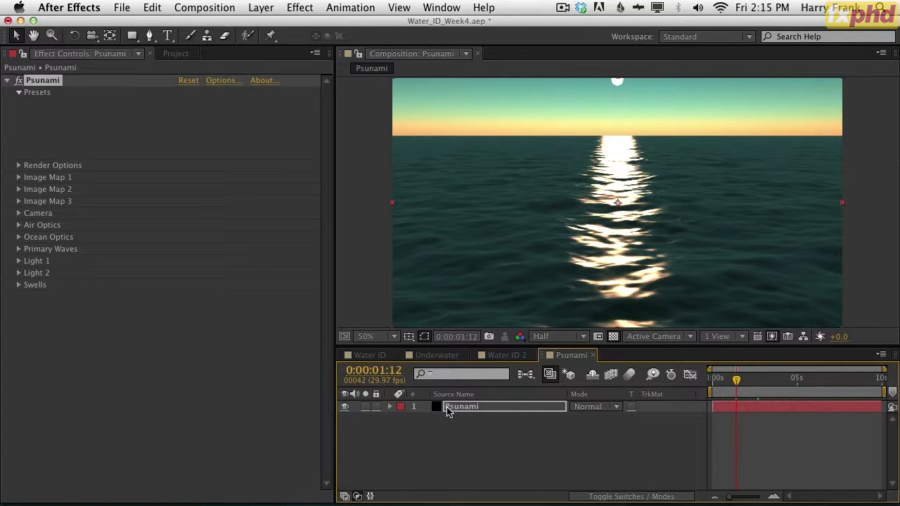
pyautogui.press('e')
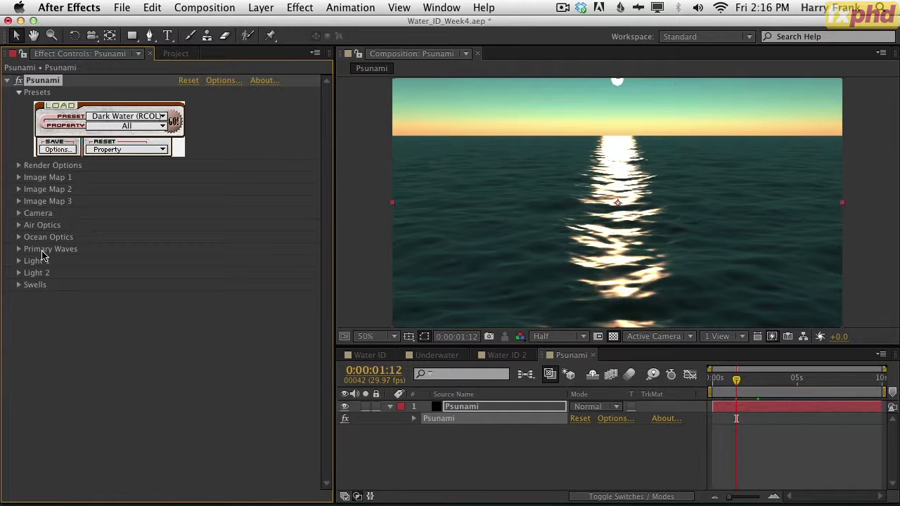
# Expand Primary Waves and set Wind Speed (M/S) to 11.40 and Fine Grid Size (M) to 0.20.
pyautogui.click(11, 253)
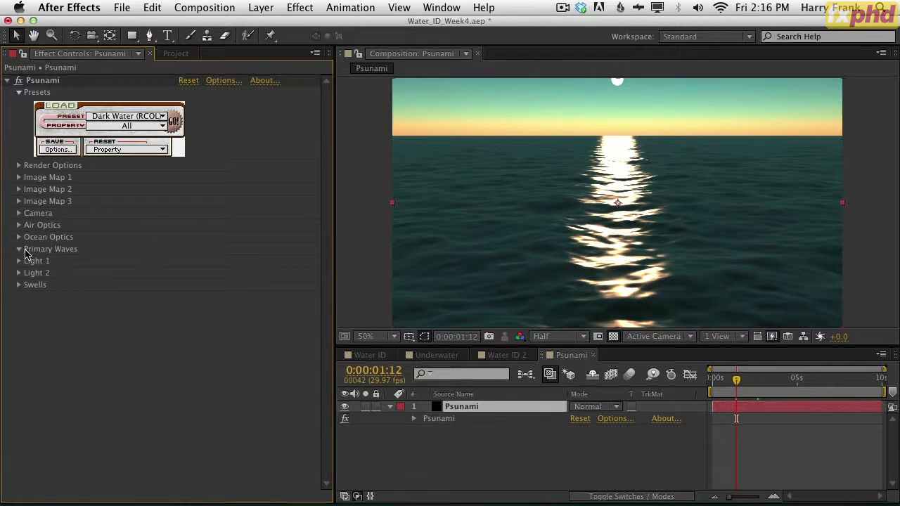
pyautogui.click(19, 249)
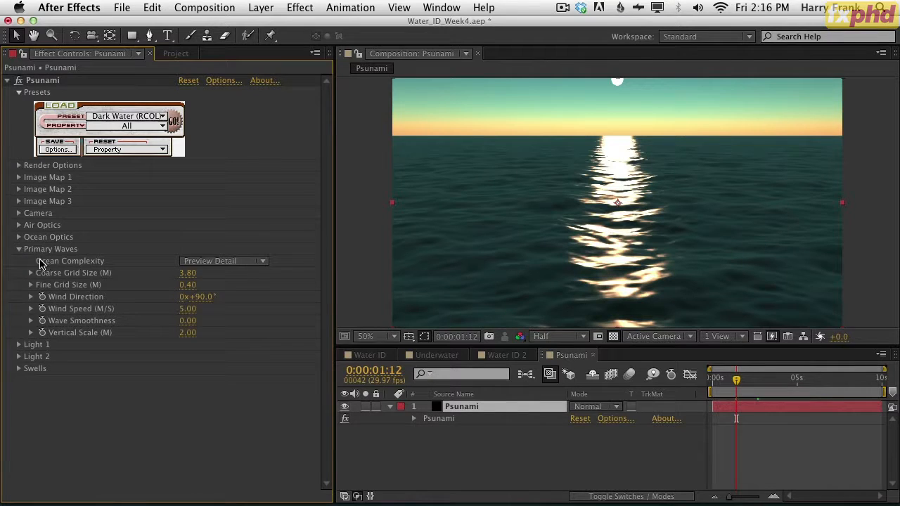
pyautogui.click(190, 308)
pyautogui.moveTo(199, 308); pyautogui.dragTo(203, 309)
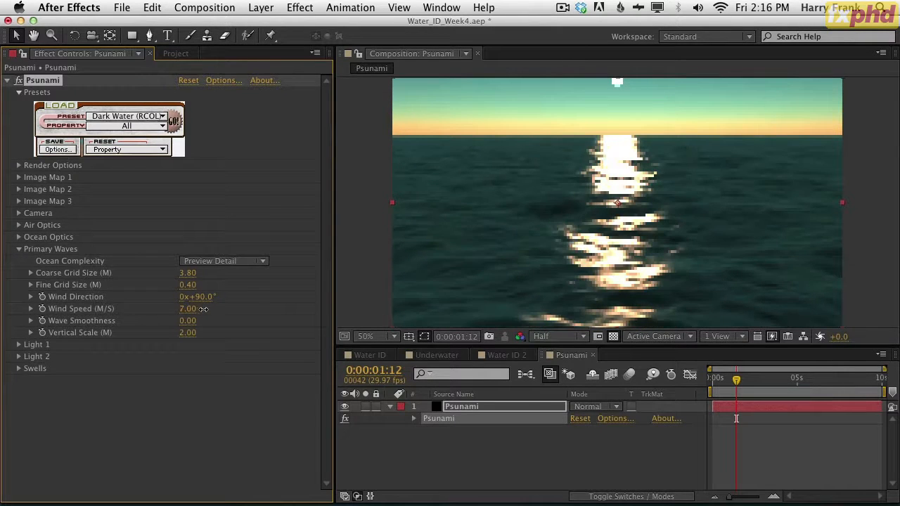
pyautogui.moveTo(219, 309); pyautogui.dragTo(234, 308)
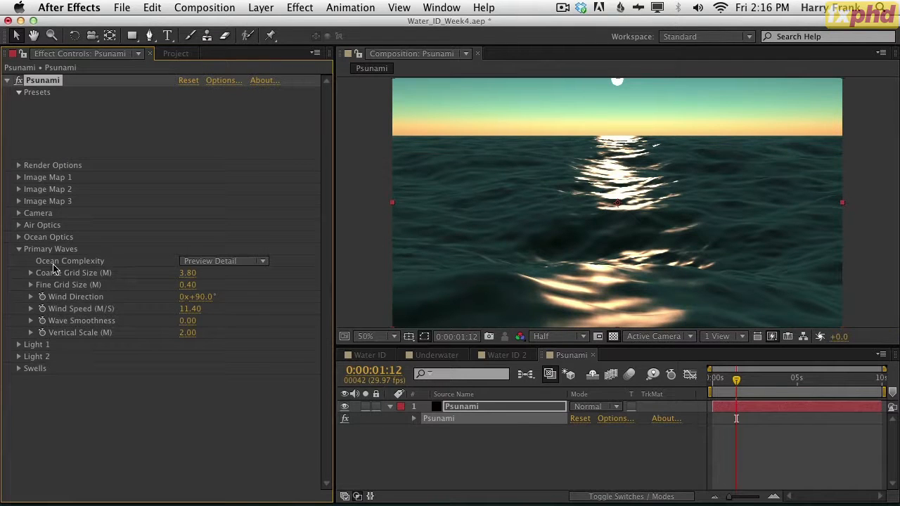
pyautogui.click(189, 285)
pyautogui.write('0.2')
pyautogui.press('Return')
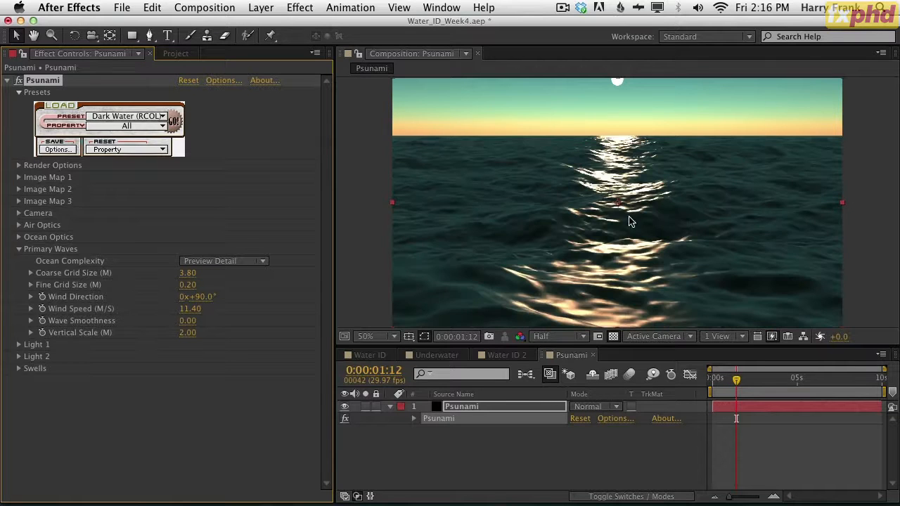
# Set the Psunami Render Mode to Wireframe and scrub the wave motion to 0:00:04:21.
pyautogui.click(19, 166)
pyautogui.click(219, 177)
pyautogui.click(216, 174)
pyautogui.click(204, 190)
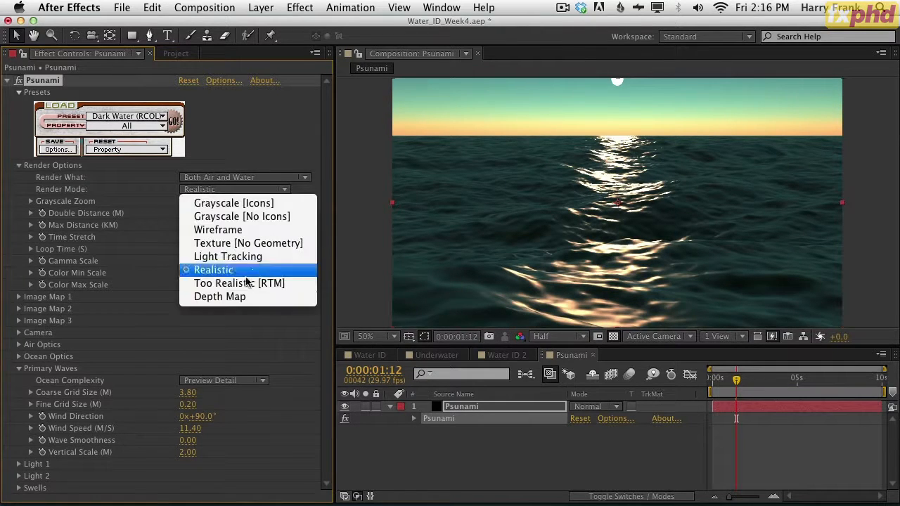
pyautogui.click(260, 230)
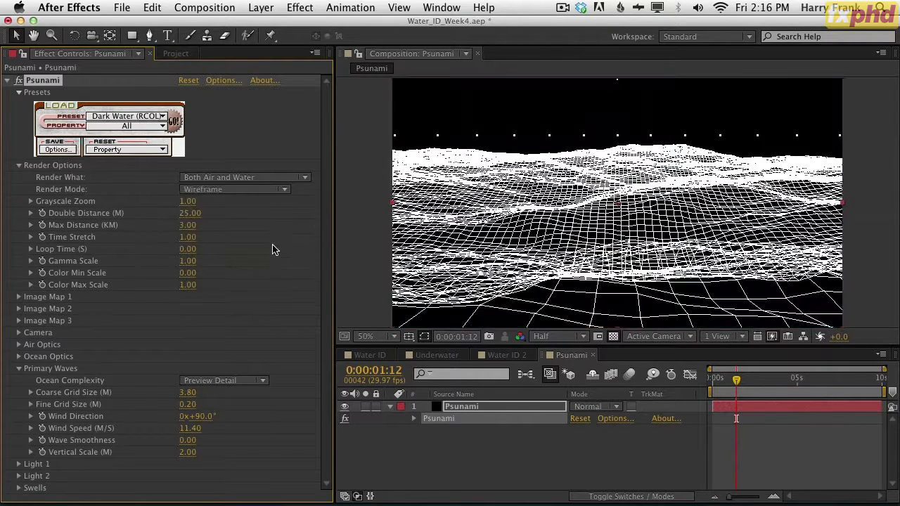
pyautogui.moveTo(719, 378); pyautogui.dragTo(793, 379)
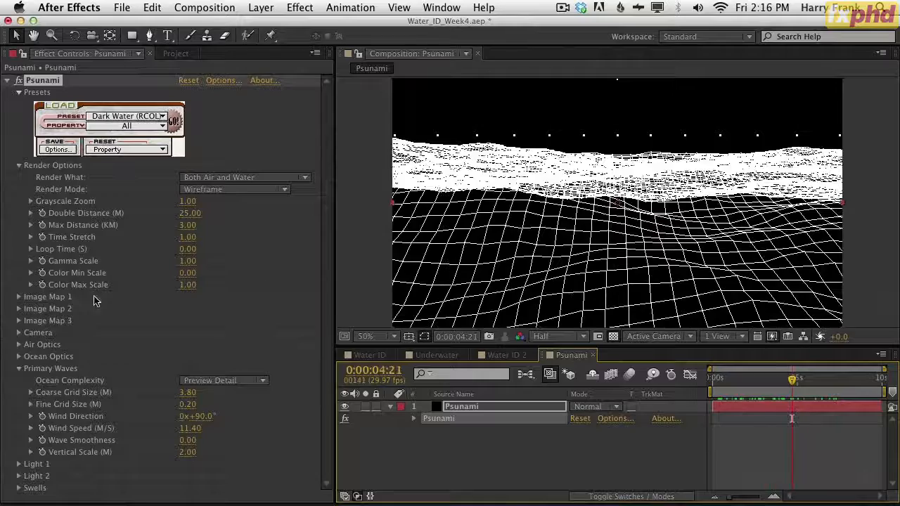
# Set the Primary Waves Wind Direction to 165° and scrub the wireframe waves to 0:00:03:28.
pyautogui.moveTo(201, 416); pyautogui.dragTo(245, 412)
pyautogui.moveTo(730, 386); pyautogui.dragTo(779, 394)
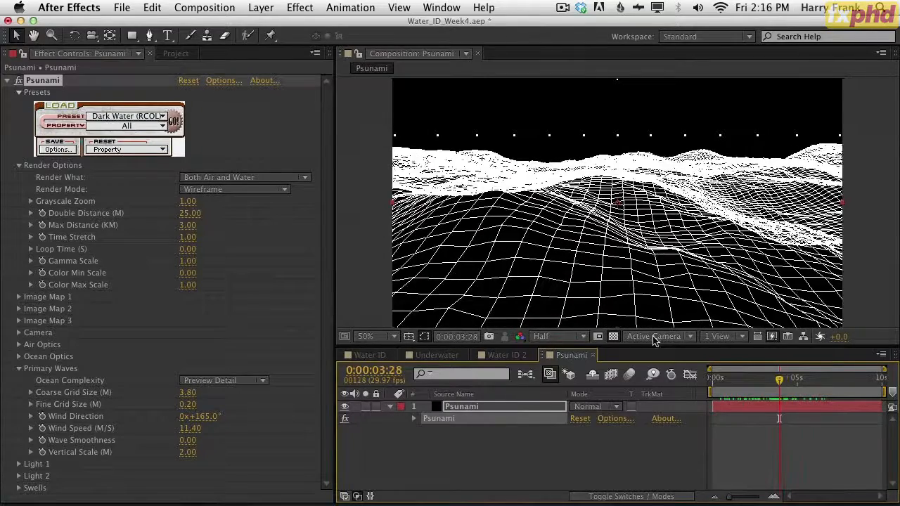
# Set the Psunami Render Mode to Texture [No Geometry] and collapse Primary Waves and Render Options.
pyautogui.click(253, 177)
pyautogui.click(251, 175)
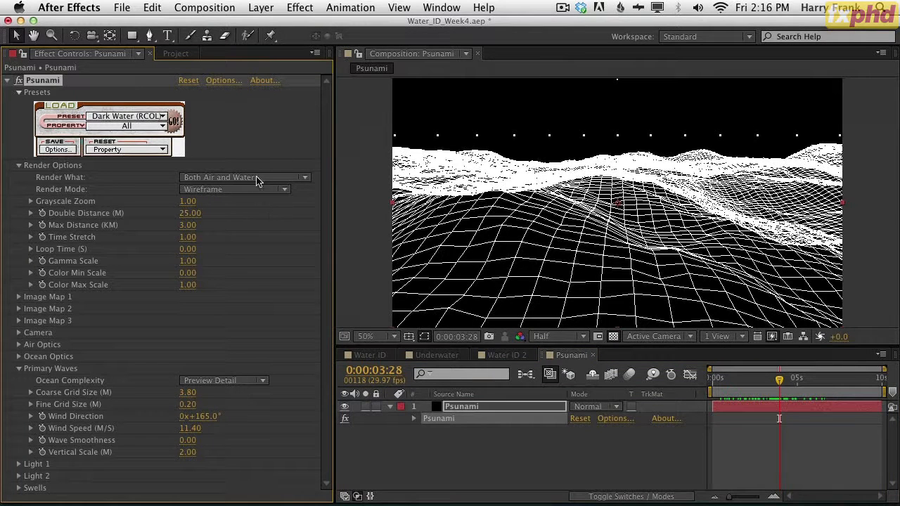
pyautogui.click(251, 189)
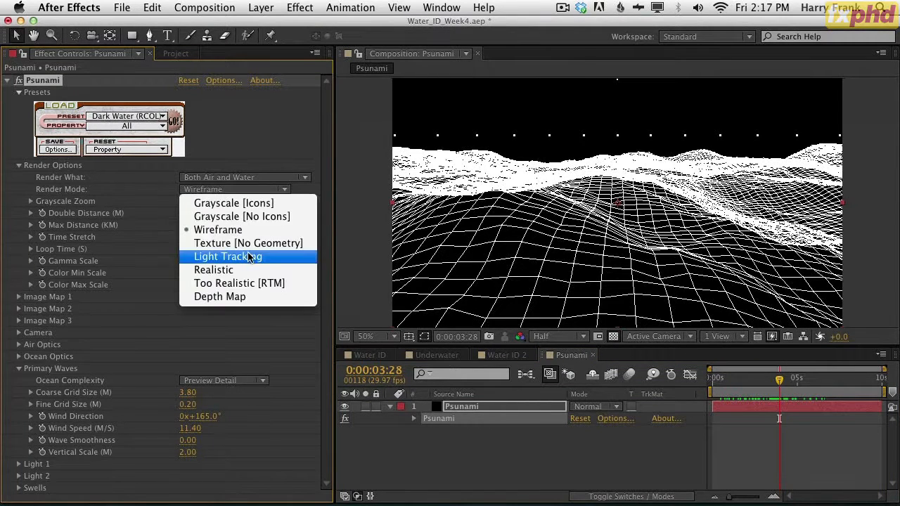
pyautogui.click(260, 242)
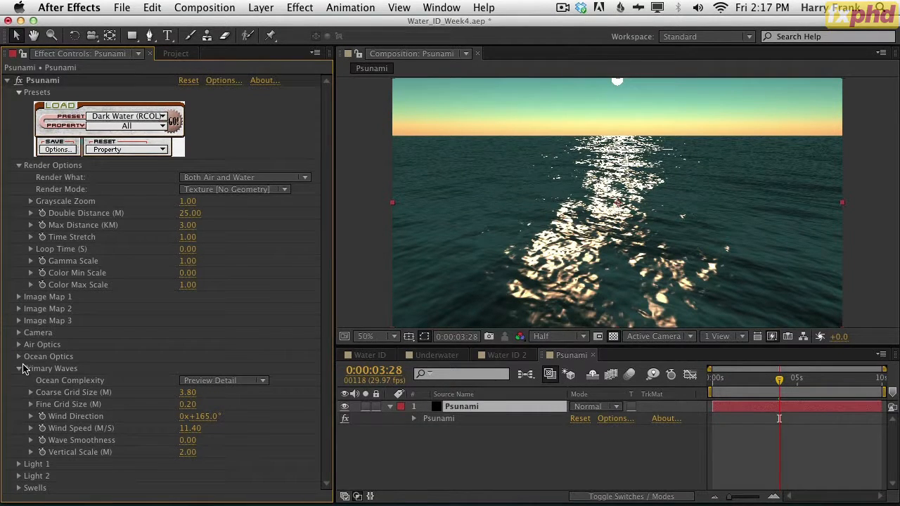
pyautogui.click(19, 368)
pyautogui.click(19, 167)
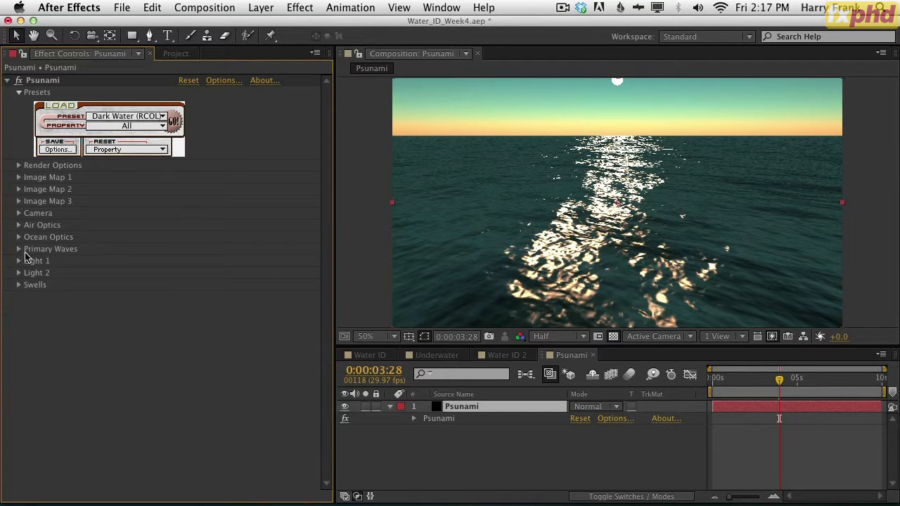
# Expand Light 1 and try Light Elevation values of 88°, 86° and 81°.
pyautogui.click(19, 261)
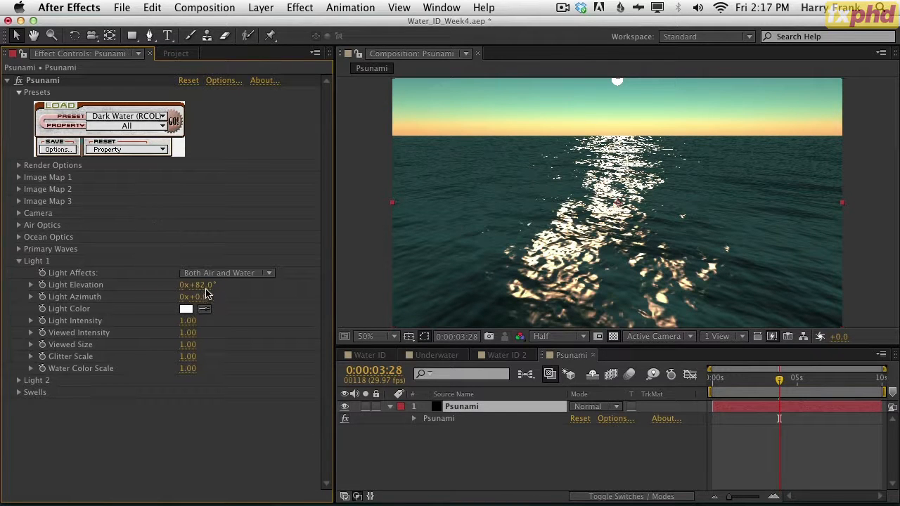
pyautogui.click(211, 286)
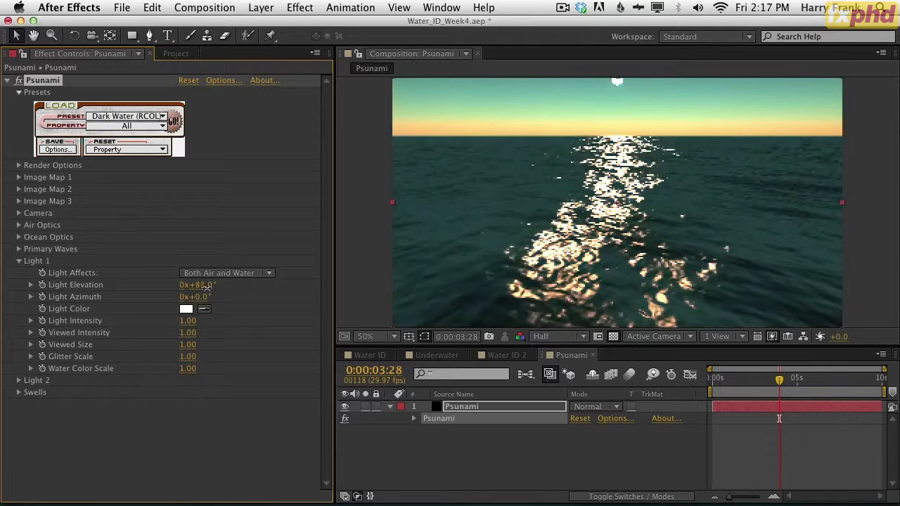
pyautogui.moveTo(216, 287); pyautogui.dragTo(211, 287)
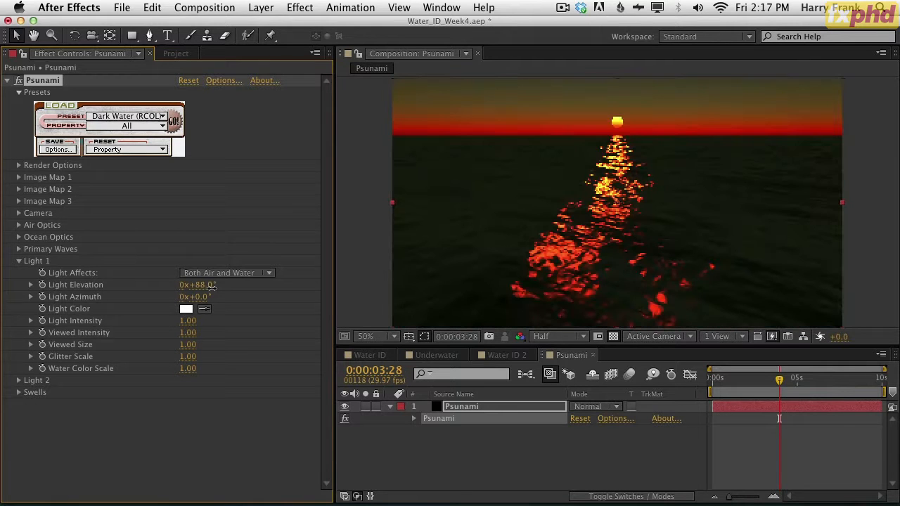
pyautogui.moveTo(212, 286); pyautogui.dragTo(210, 287)
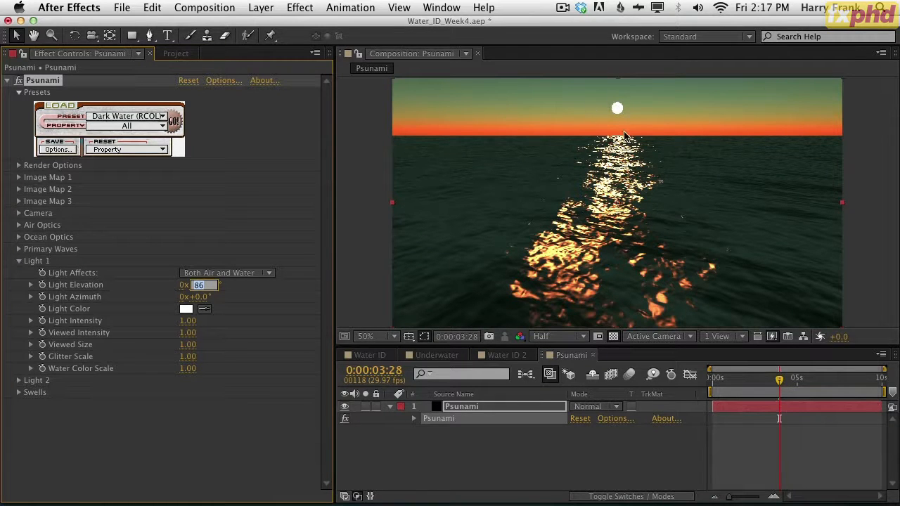
pyautogui.press('Return')
pyautogui.moveTo(202, 286); pyautogui.dragTo(198, 288)
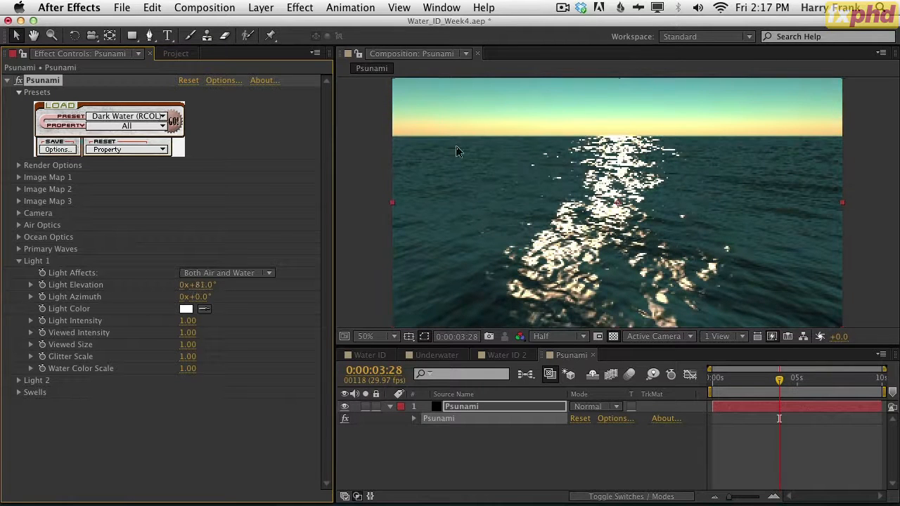
# Try Light 1's Light Elevation at values up to 89° and settle on 79°.
pyautogui.click(207, 285)
pyautogui.write('83')
pyautogui.press('Return')
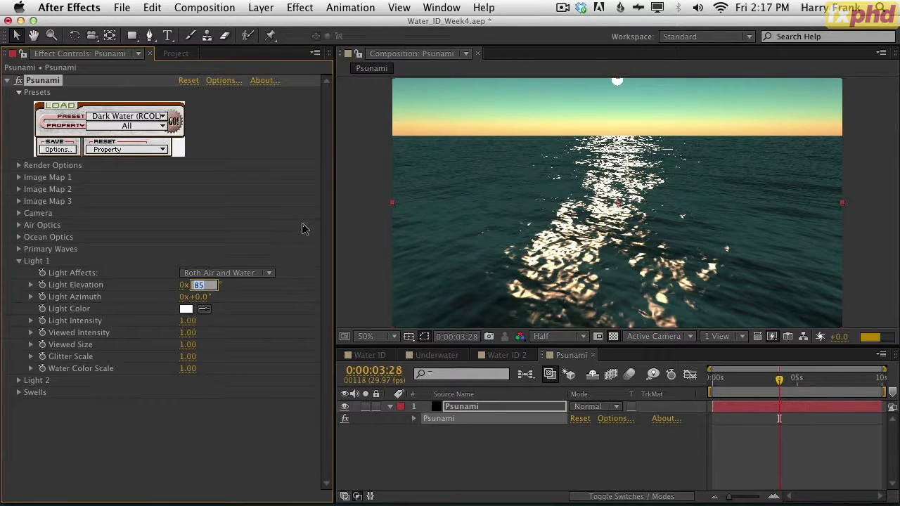
pyautogui.press('Up')
pyautogui.press('Up')
pyautogui.press('Up')
pyautogui.press('Up')
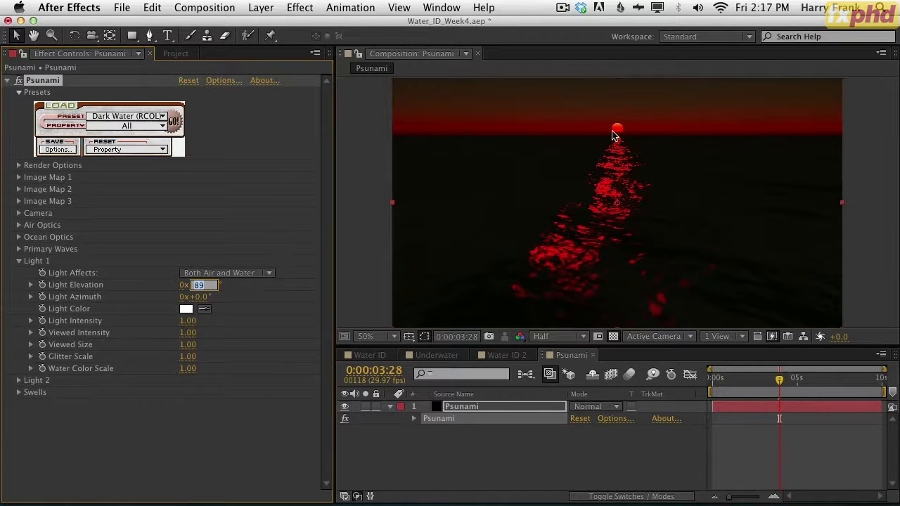
pyautogui.press('Down')
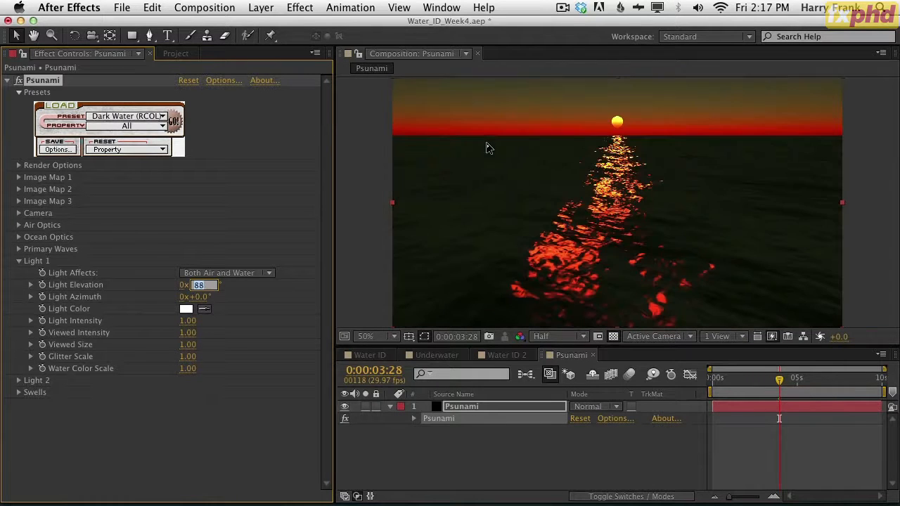
pyautogui.press('Down')
pyautogui.press('Down')
pyautogui.press('Down')
pyautogui.press('Down')
pyautogui.press('Down')
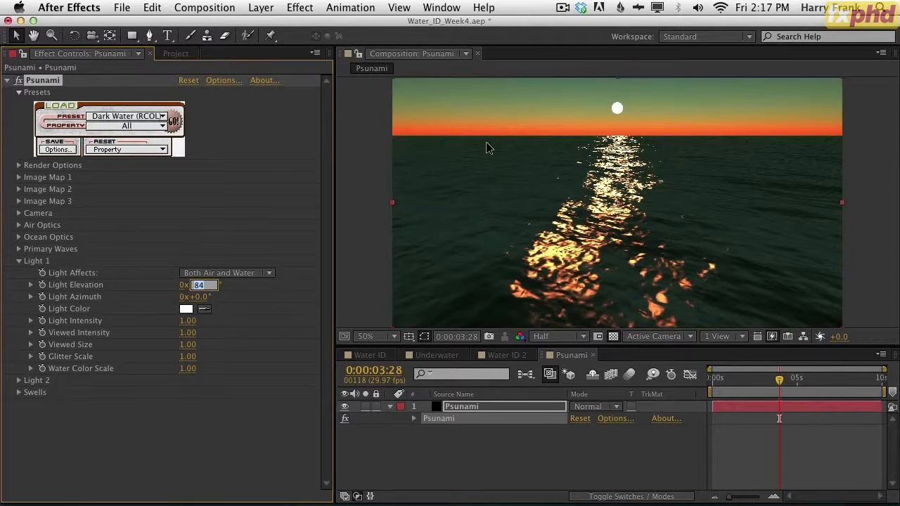
pyautogui.press('Down')
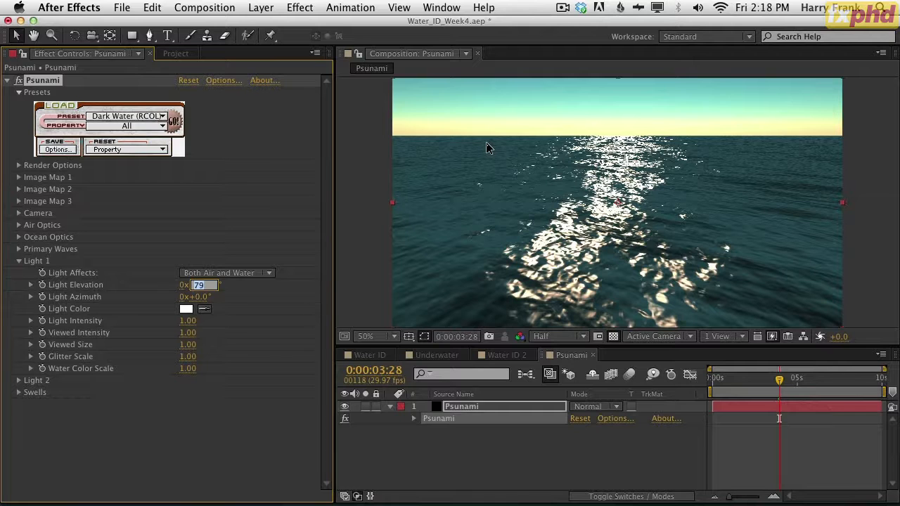
# Scrub to 0:00:00:20 and set Light 1's Light Azimuth to 10°.
pyautogui.click(437, 458)
pyautogui.click(724, 380)
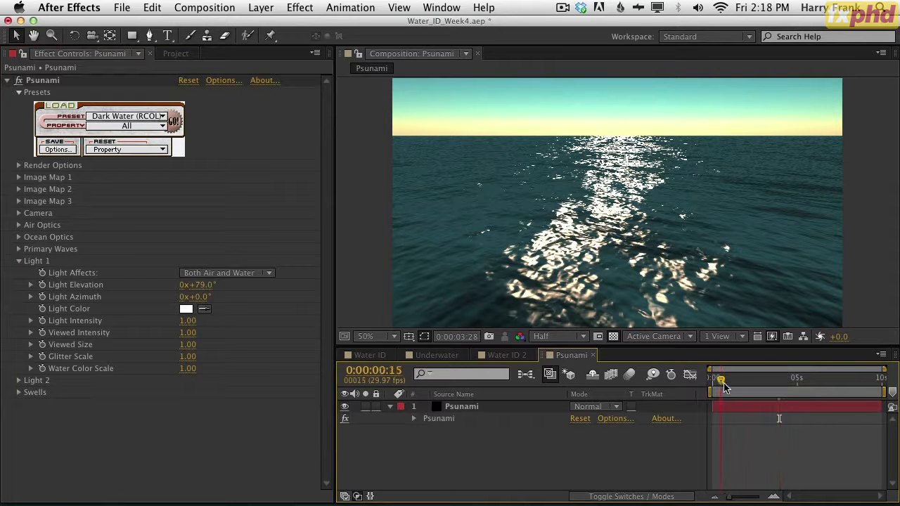
pyautogui.click(195, 297)
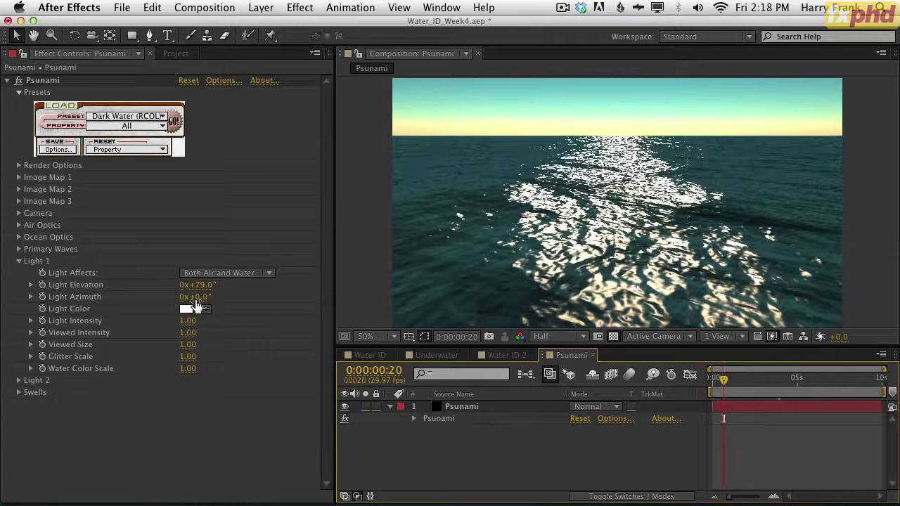
pyautogui.write('3')
pyautogui.press('Up')
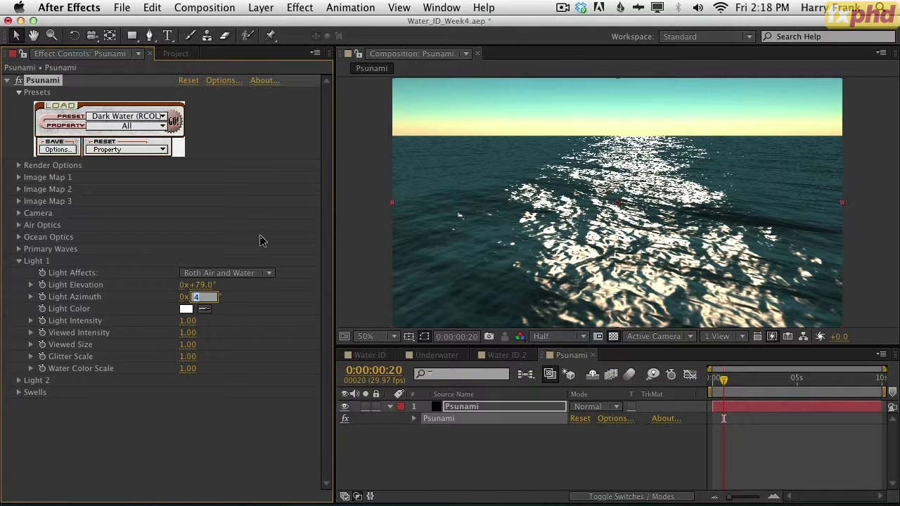
pyautogui.press('Up')
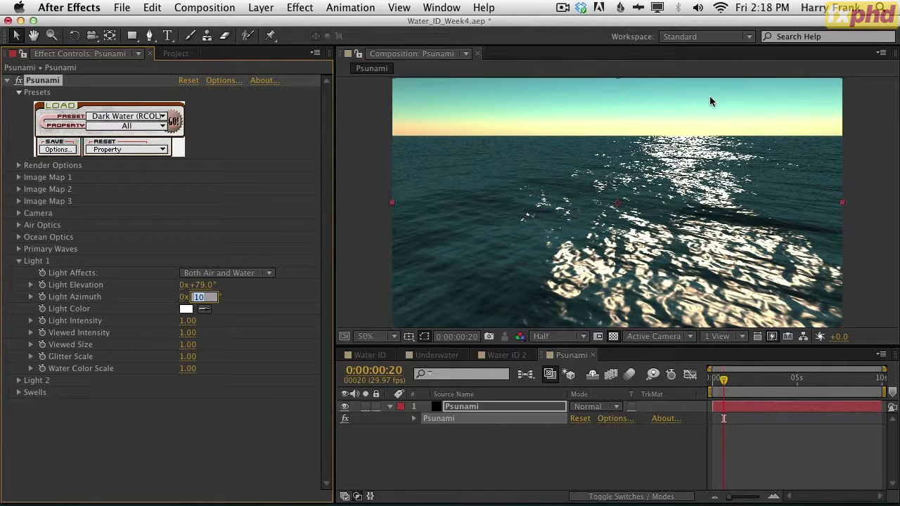
pyautogui.click(265, 314)
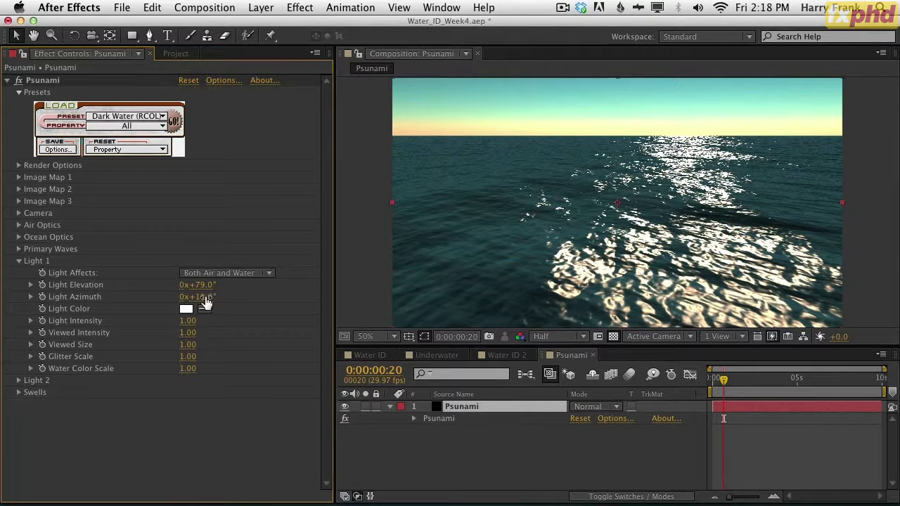
# Set Light 1's Viewed Size to 0, try higher Light Elevation values such as 87° and return it to 79°.
pyautogui.moveTo(204, 285); pyautogui.dragTo(207, 284)
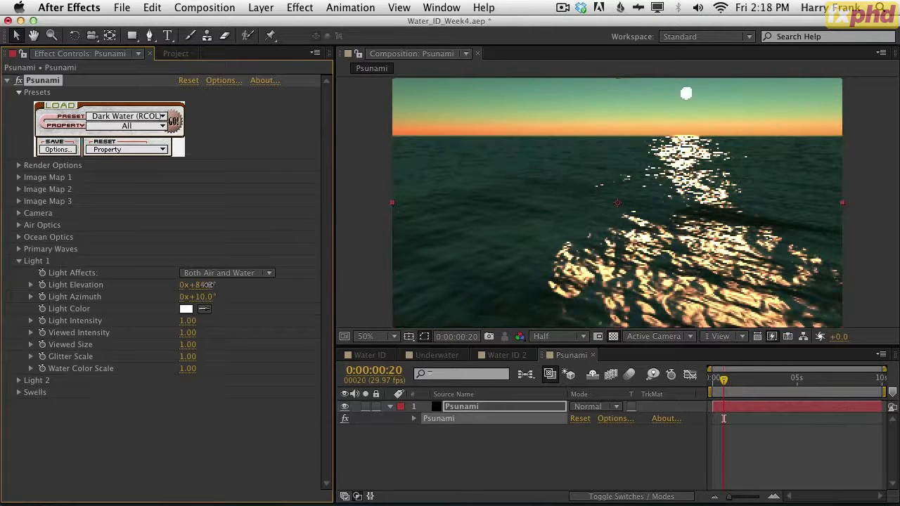
pyautogui.moveTo(187, 345); pyautogui.dragTo(157, 348)
pyautogui.moveTo(29, 382); pyautogui.dragTo(2, 374)
pyautogui.click(200, 286)
pyautogui.press('Down')
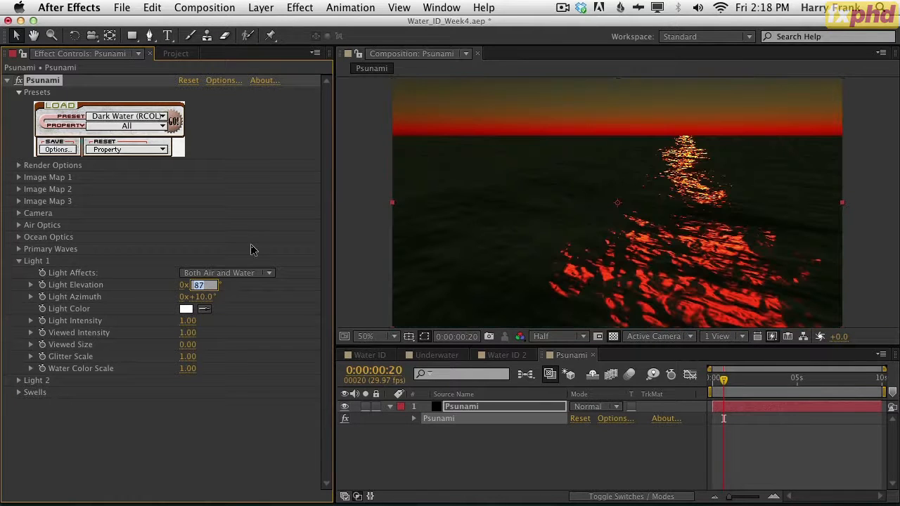
pyautogui.press('Down')
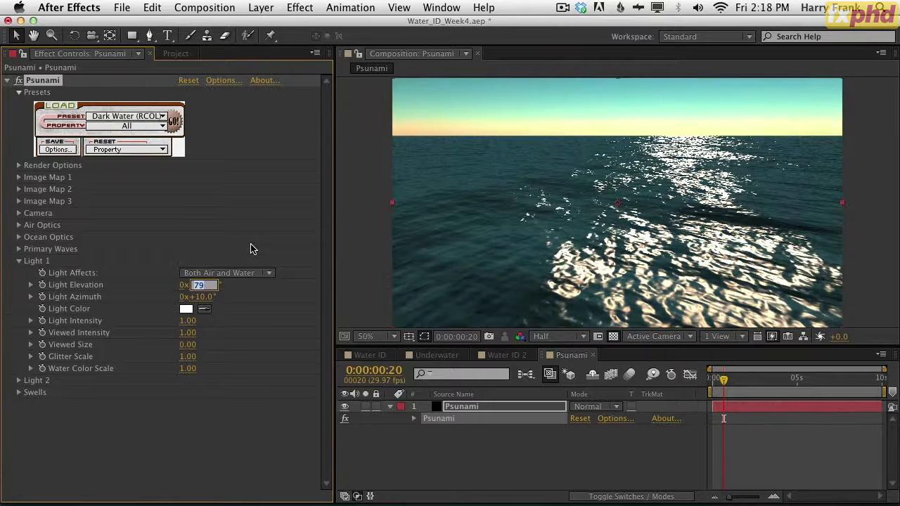
# Preview the water at 0:00:04:07 and expand Primary Waves and Render Options to review the Render Mode choices.
pyautogui.moveTo(720, 392); pyautogui.dragTo(784, 394)
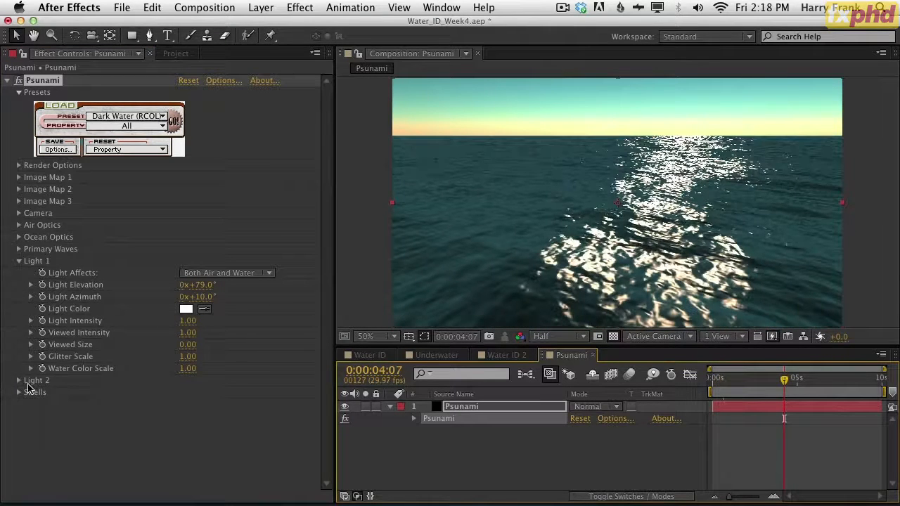
pyautogui.click(19, 249)
pyautogui.moveTo(195, 311); pyautogui.dragTo(223, 306)
pyautogui.press('super+z')
pyautogui.click(19, 165)
pyautogui.click(262, 179)
pyautogui.click(262, 143)
pyautogui.click(250, 190)
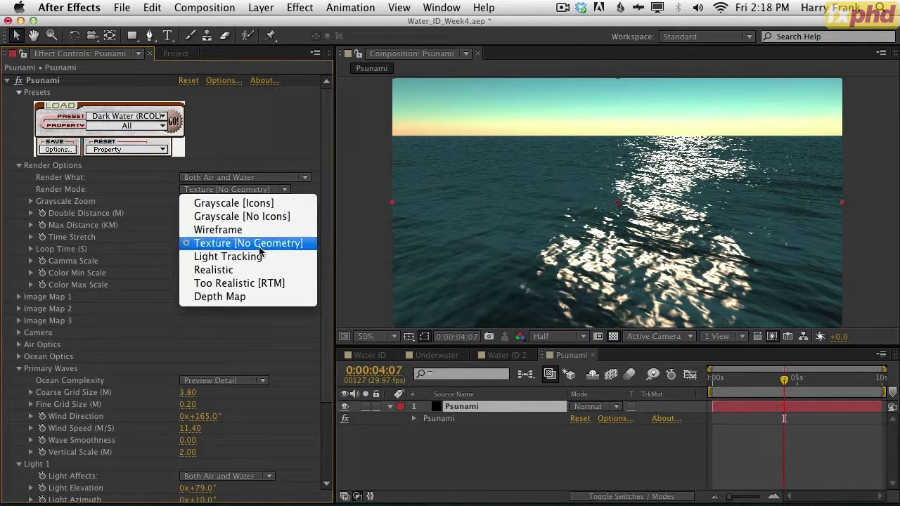
pyautogui.click(755, 356)
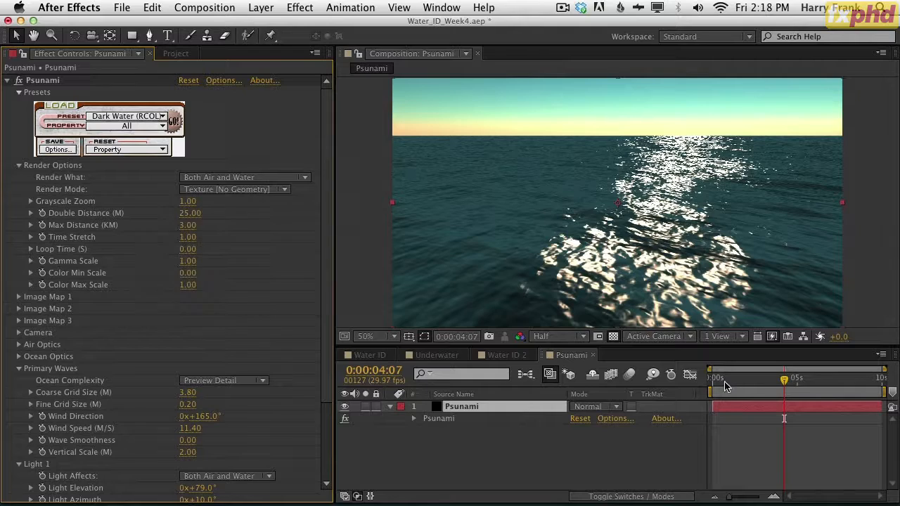
# Scrub the water animation to 0:00:02:01 and collapse Render Options and Primary Waves.
pyautogui.click(725, 382)
pyautogui.moveTo(728, 386)
pyautogui.mouseDown()
pyautogui.moveTo(763, 381)
pyautogui.moveTo(733, 381)
pyautogui.moveTo(759, 382)
pyautogui.moveTo(744, 388)
pyautogui.mouseUp()
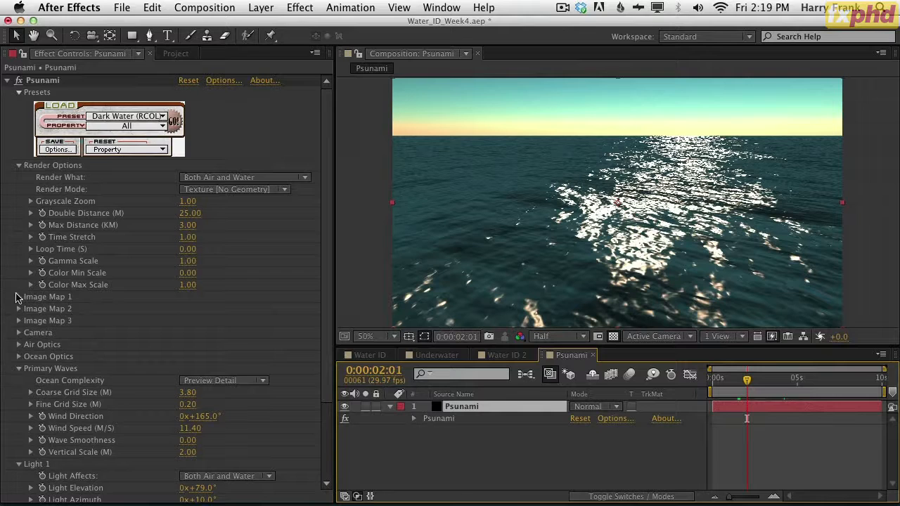
pyautogui.click(19, 166)
pyautogui.click(19, 250)
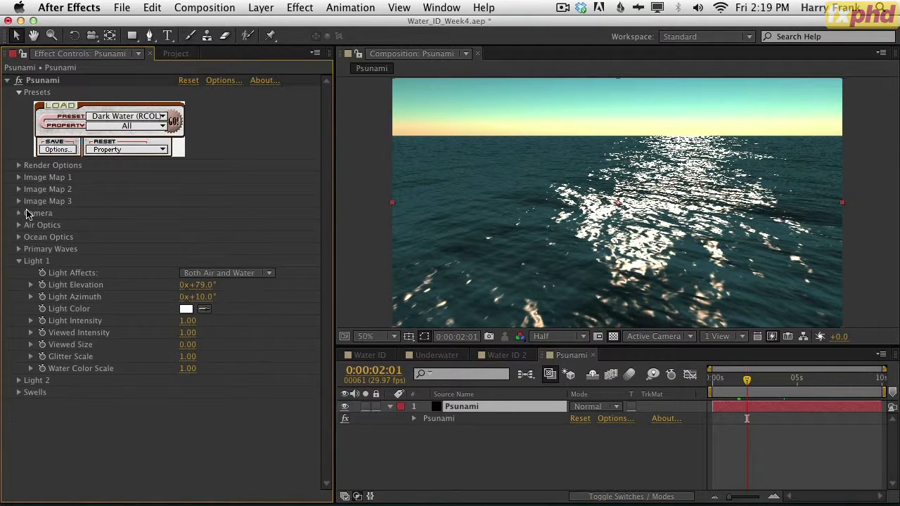
# Expand the Psunami Camera settings and try Elevation values of 0 and 0.1 m.
pyautogui.click(19, 213)
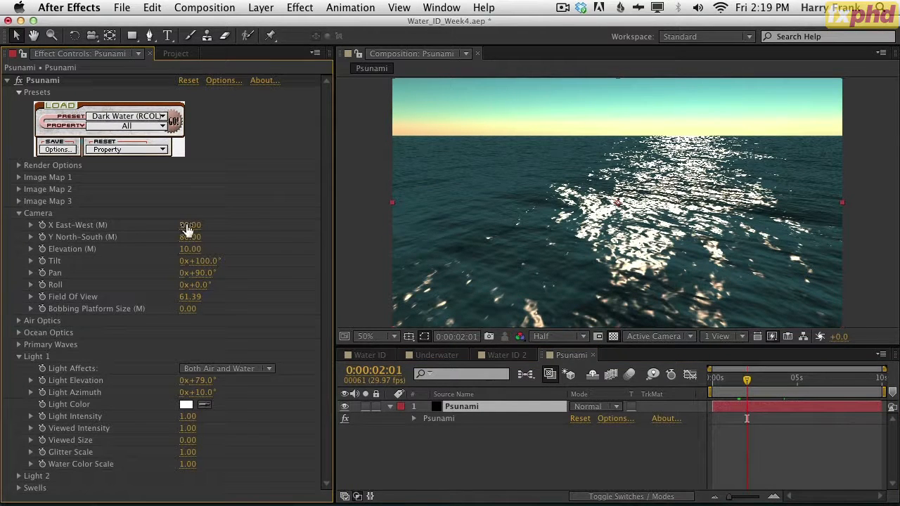
pyautogui.click(187, 249)
pyautogui.write('0')
pyautogui.press('Return')
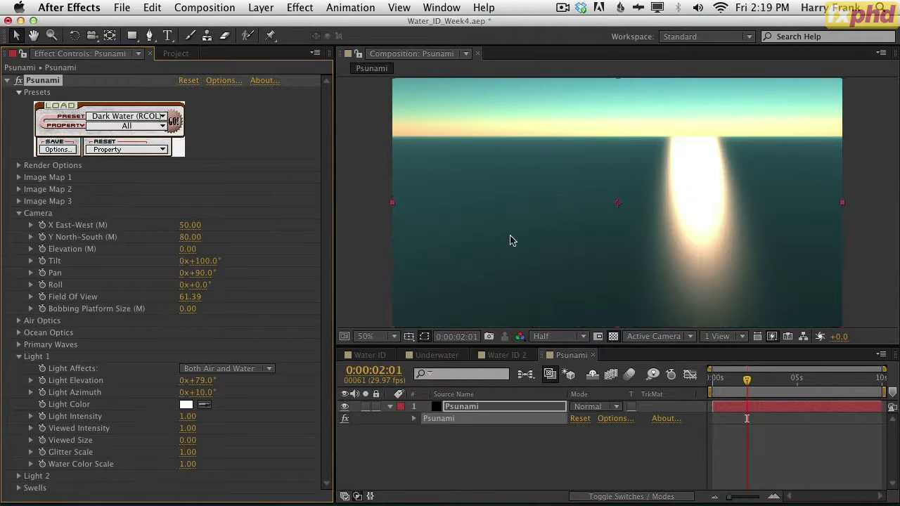
pyautogui.click(187, 250)
pyautogui.write('0.1')
pyautogui.press('Return')
pyautogui.press('space')
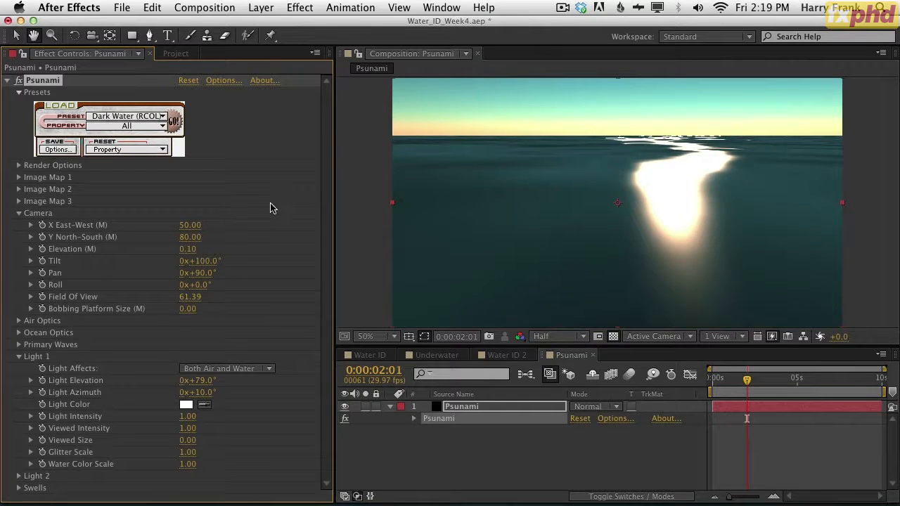
pyautogui.press('space')
# Try a Camera Elevation of -2.9 m and scrub through the frames up to 0:00:03:16.
pyautogui.click(189, 250)
pyautogui.write('-2.9')
pyautogui.press('Return')
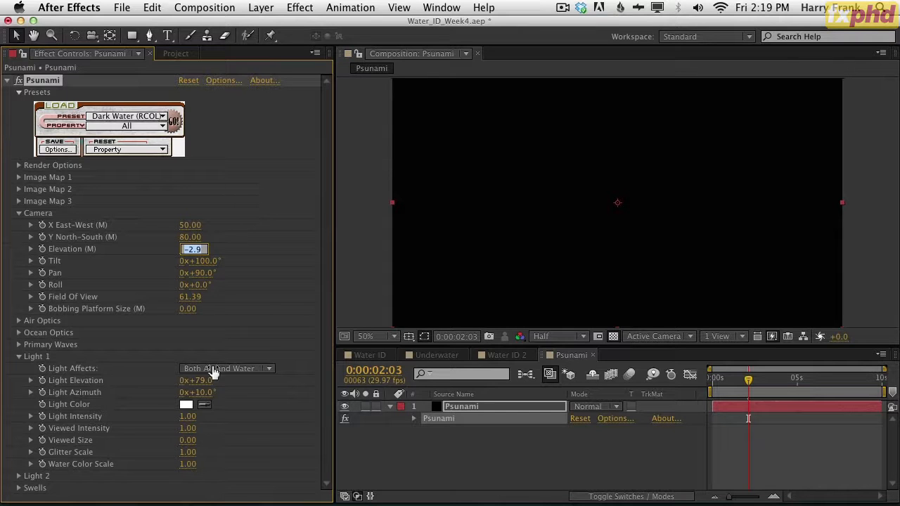
pyautogui.click(467, 458)
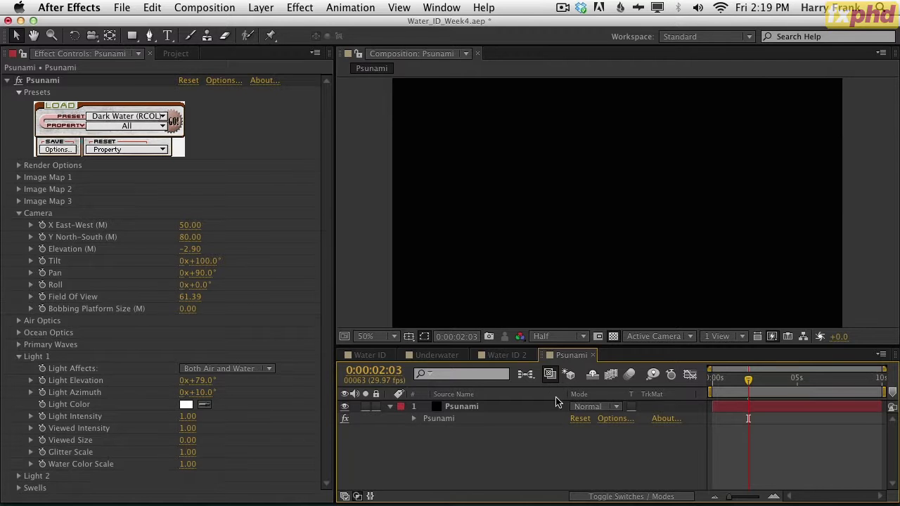
pyautogui.moveTo(751, 379); pyautogui.dragTo(773, 379)
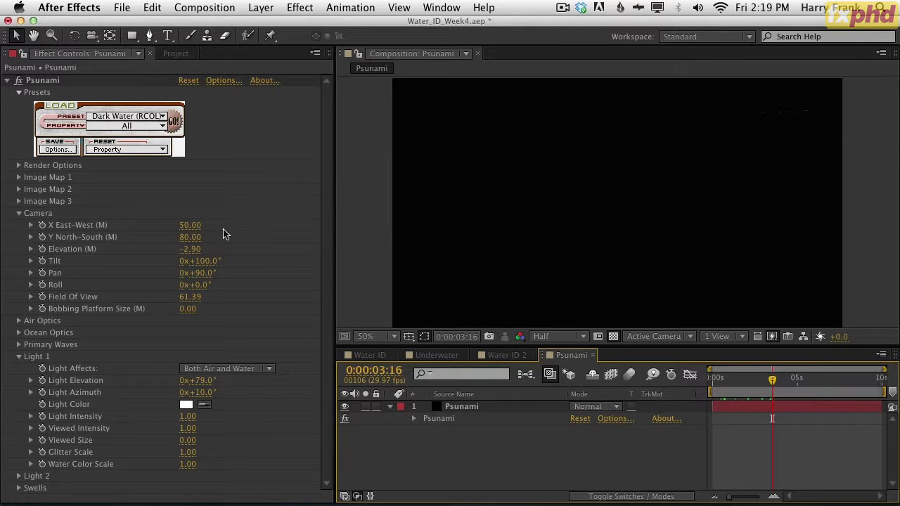
pyautogui.moveTo(716, 379); pyautogui.dragTo(726, 379)
# Set the Psunami Camera Elevation to 10 m.
pyautogui.click(192, 249)
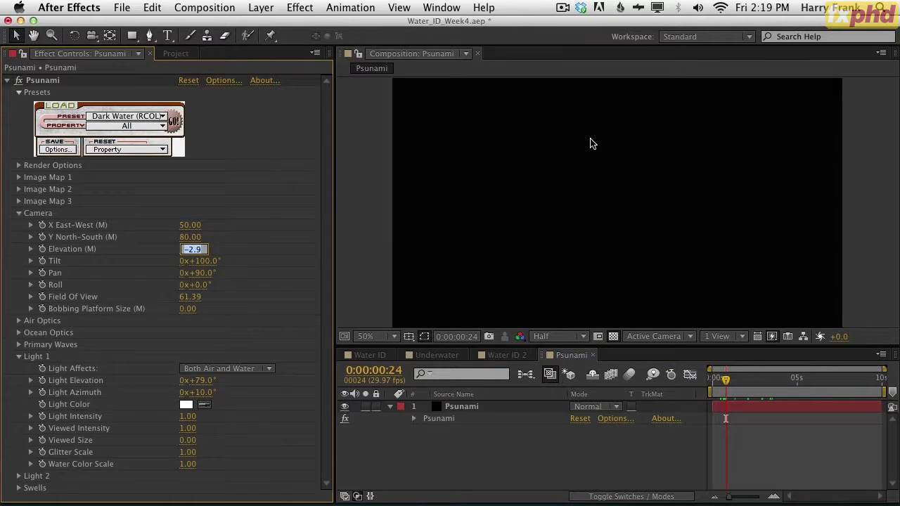
pyautogui.write('10')
pyautogui.press('Return')
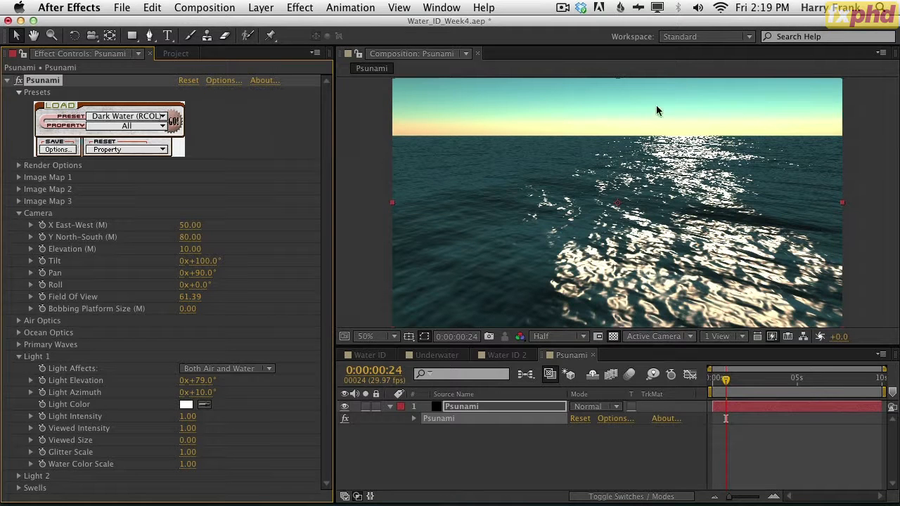
# Show layer names in the timeline and rename the Psunami solid as Psunami Above.
pyautogui.click(467, 395)
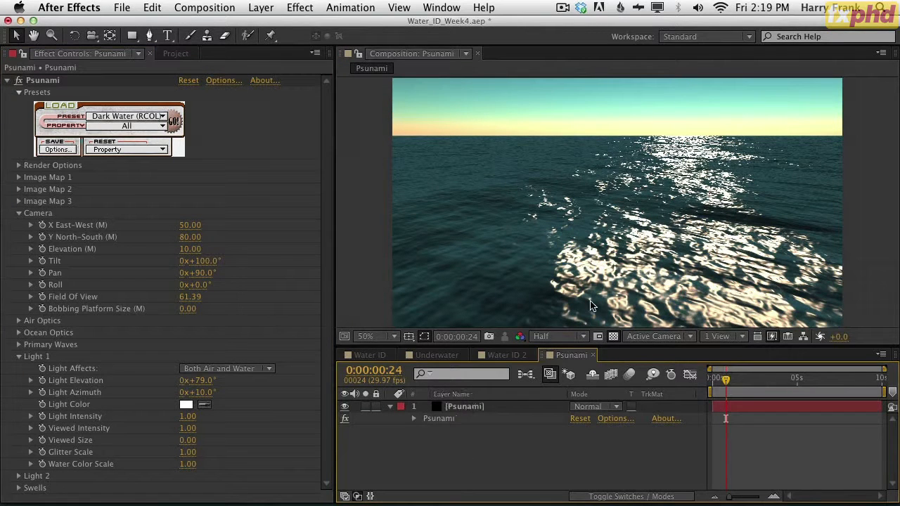
pyautogui.click(648, 205)
pyautogui.press('super+shift+y')
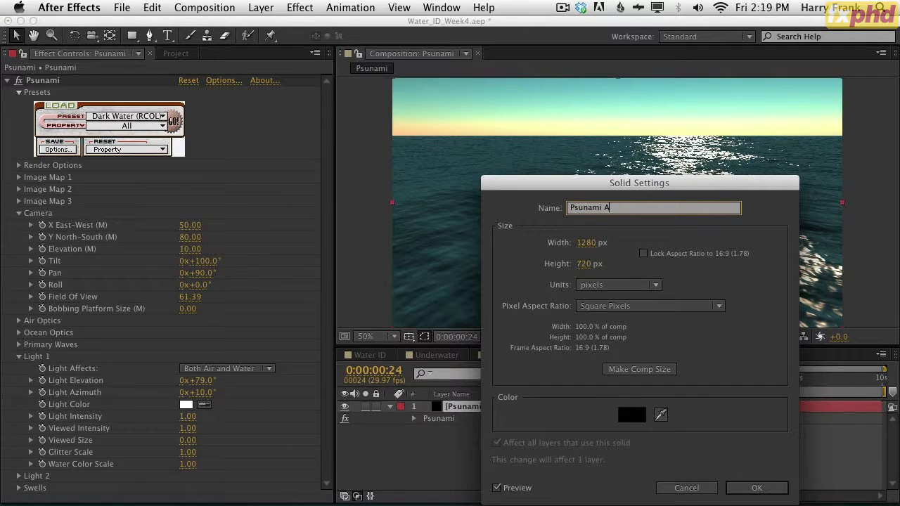
pyautogui.write('Psunami Above')
pyautogui.press('Return')
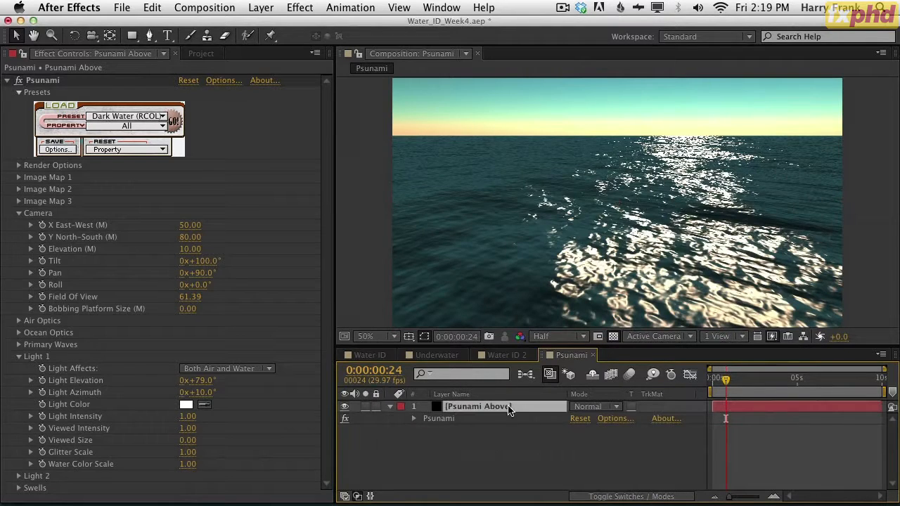
# Duplicate the Psunami Above layer, create a new solid for the copy named Psunami Below, and hide Psunami Above.
pyautogui.click(517, 408)
pyautogui.press('capslock')
pyautogui.press('super+shift+y')
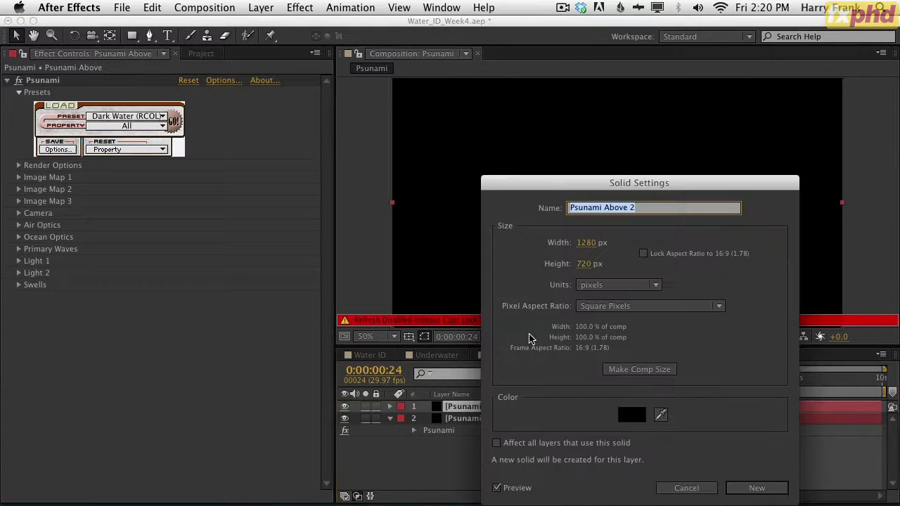
pyautogui.press('Right')
pyautogui.press('BackSpace')
pyautogui.press('BackSpace')
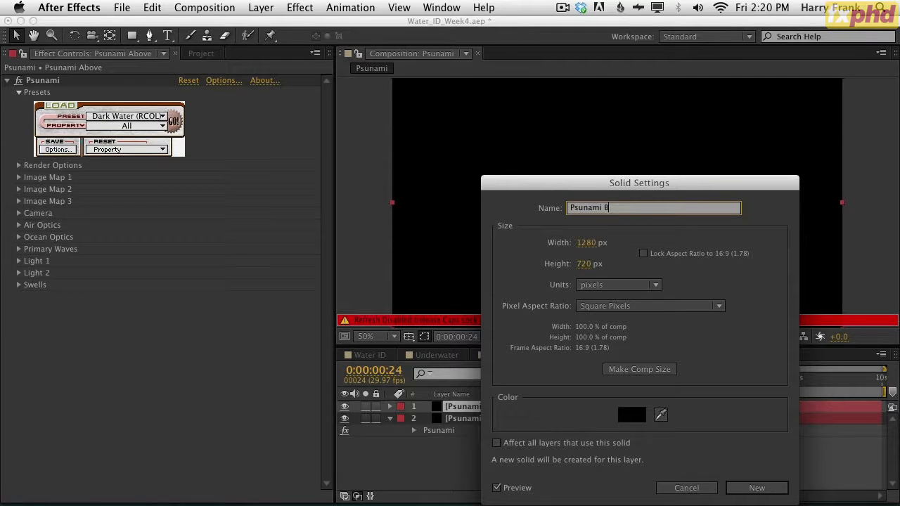
pyautogui.write('Below')
pyautogui.press('Return')
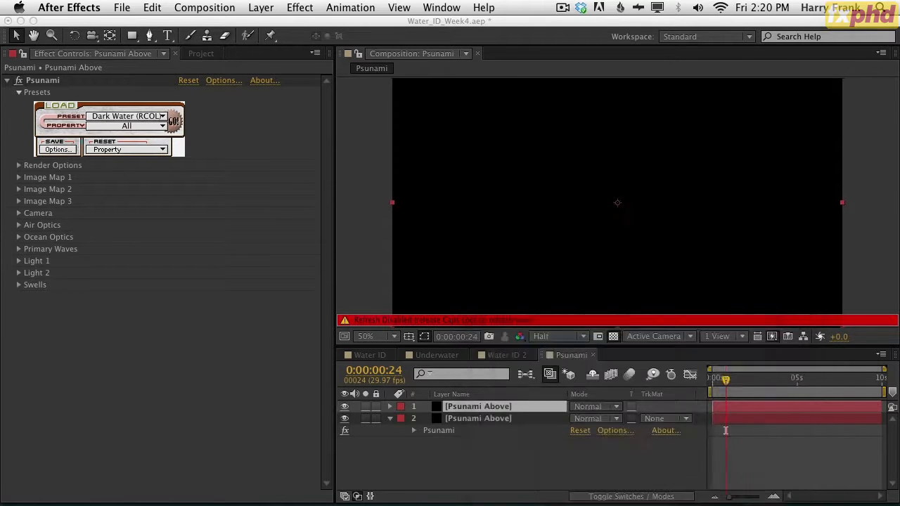
pyautogui.press('capslock')
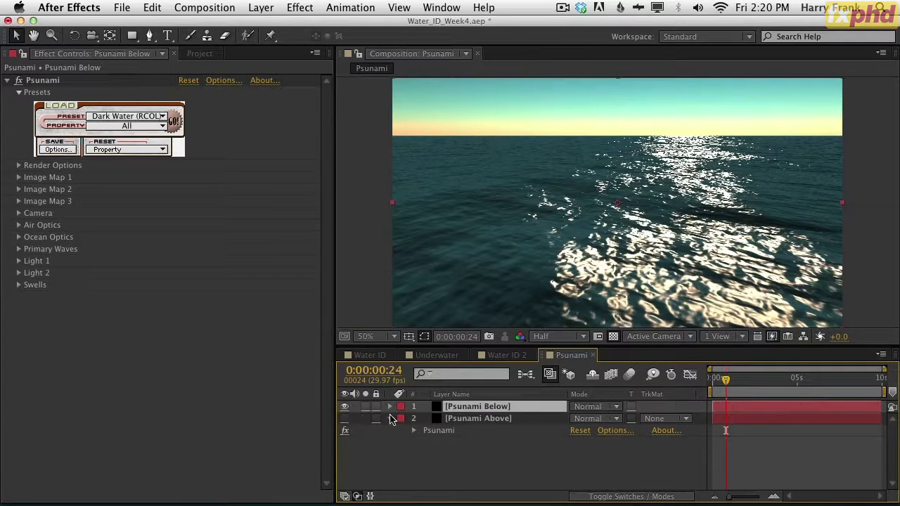
# Load the Underwater preset Dark Water (RCOL) into the Psunami Below effect and expand its Camera settings.
pyautogui.click(390, 407)
pyautogui.click(439, 419)
pyautogui.click(121, 118)
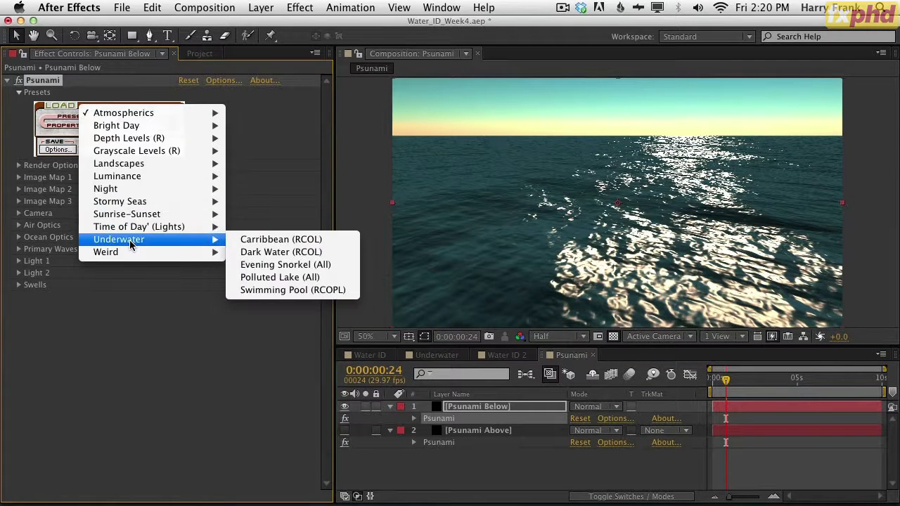
pyautogui.click(204, 59)
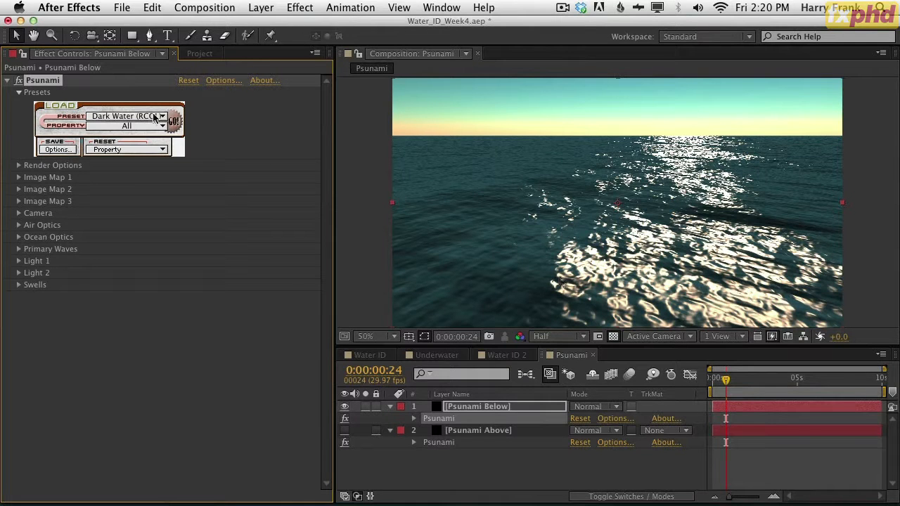
pyautogui.click(155, 118)
pyautogui.moveTo(162, 242)
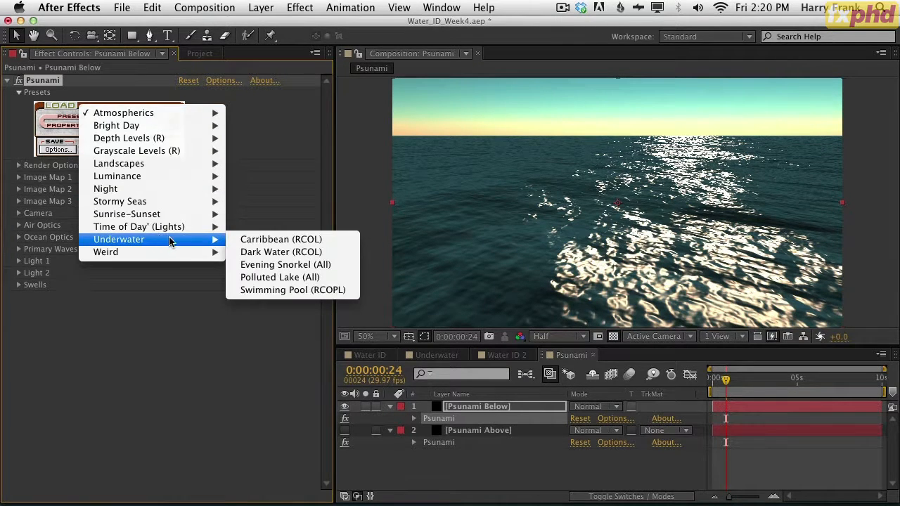
pyautogui.moveTo(204, 252)
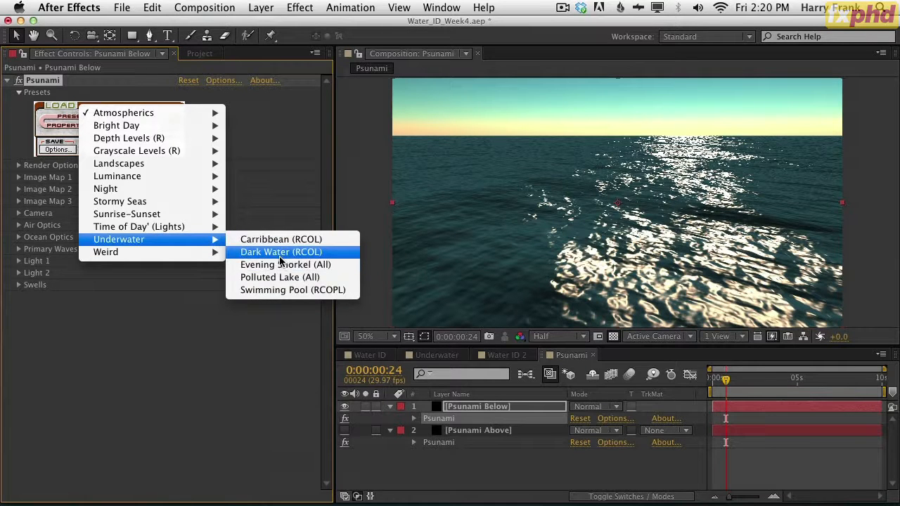
pyautogui.click(279, 256)
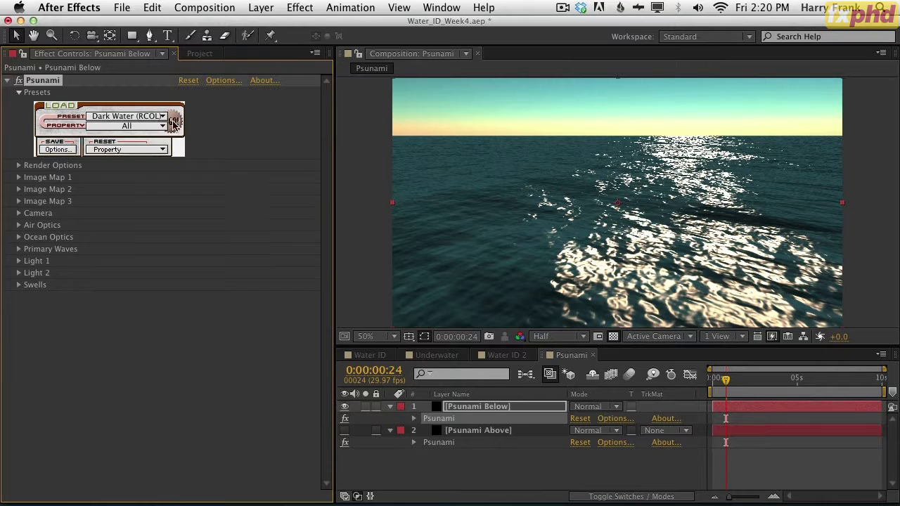
pyautogui.click(174, 122)
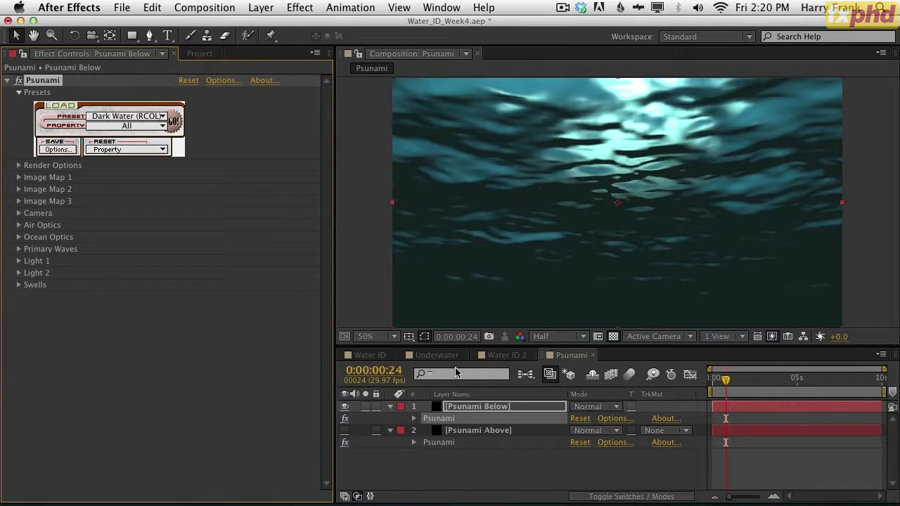
pyautogui.click(19, 213)
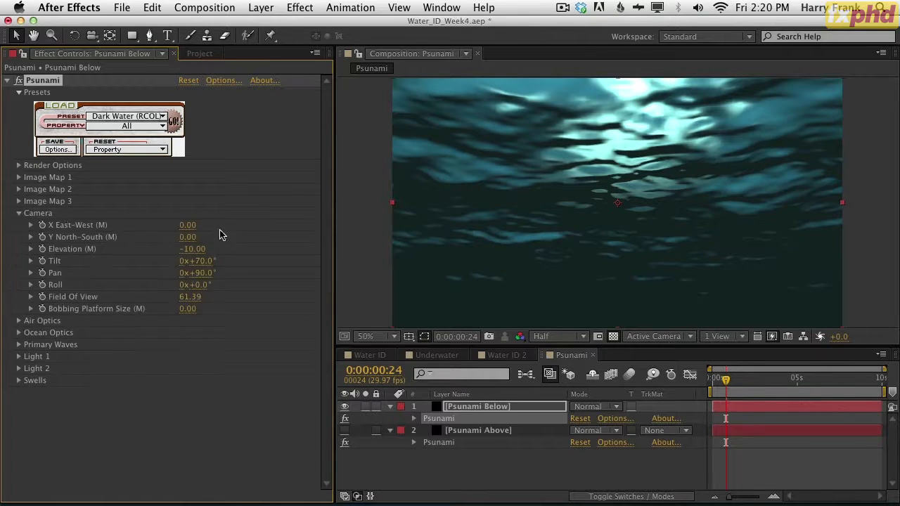
# Set the Psunami Below camera Tilt to 71° and change its Render Mode to Texture [No Geometry].
pyautogui.click(200, 261)
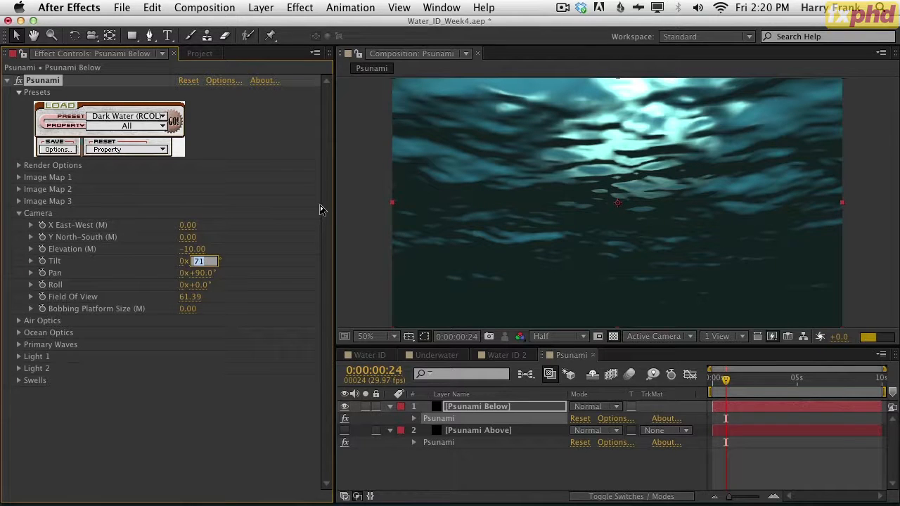
pyautogui.click(261, 175)
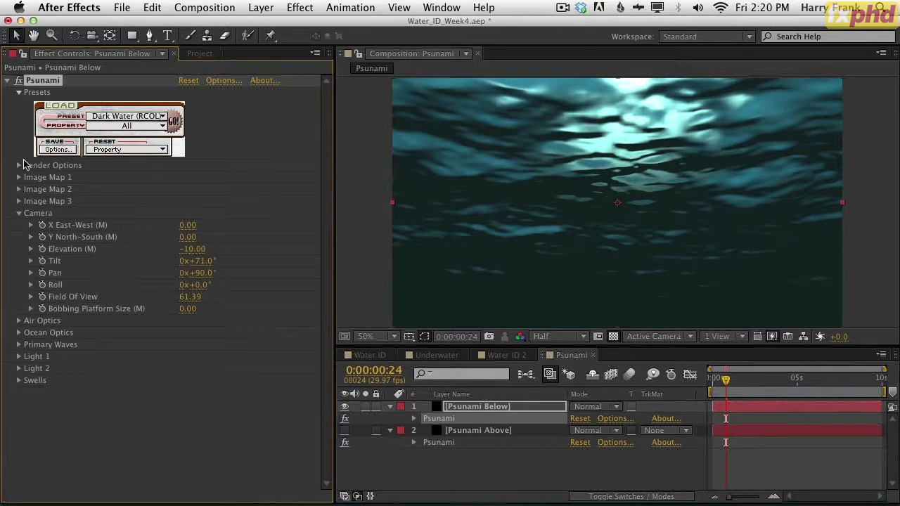
pyautogui.click(19, 166)
pyautogui.click(238, 189)
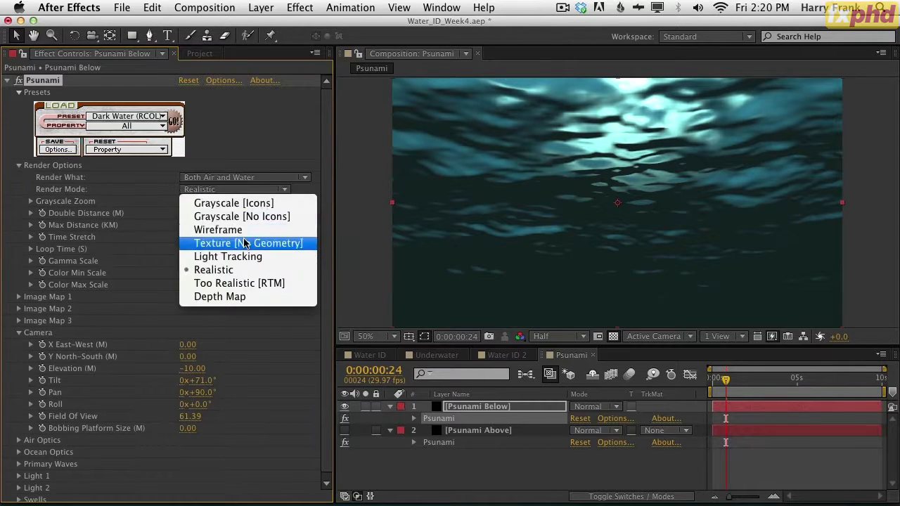
pyautogui.click(245, 244)
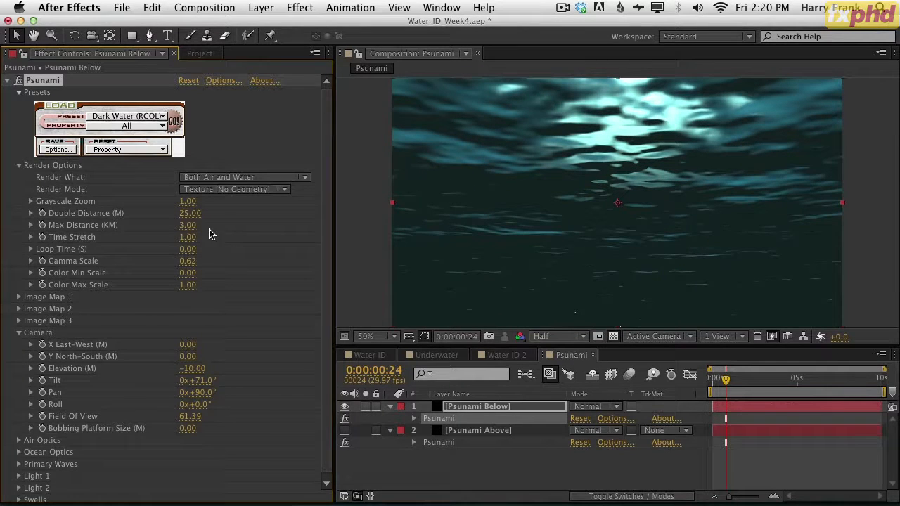
# Try the Psunami Below camera at 91° Tilt and another Elevation, and settle on 81° Tilt with Elevation at -10 m.
pyautogui.click(203, 381)
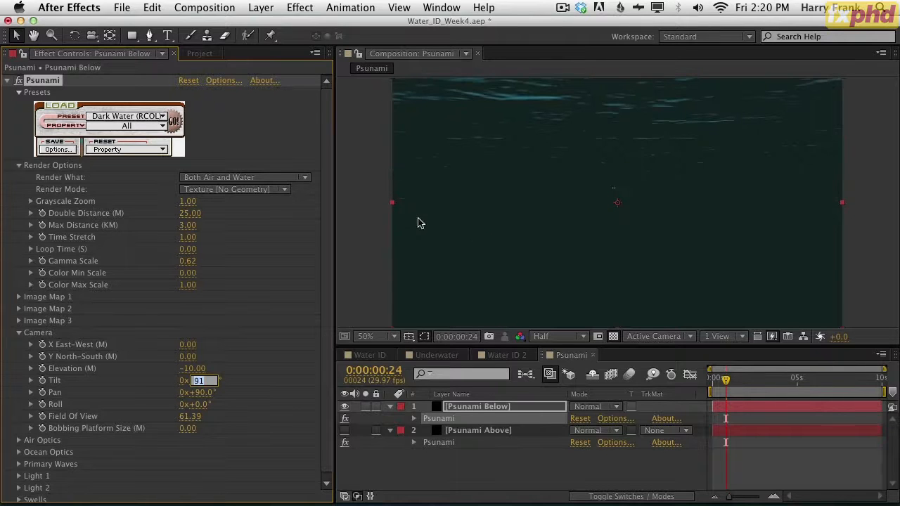
pyautogui.click(247, 399)
pyautogui.moveTo(192, 370); pyautogui.dragTo(193, 370)
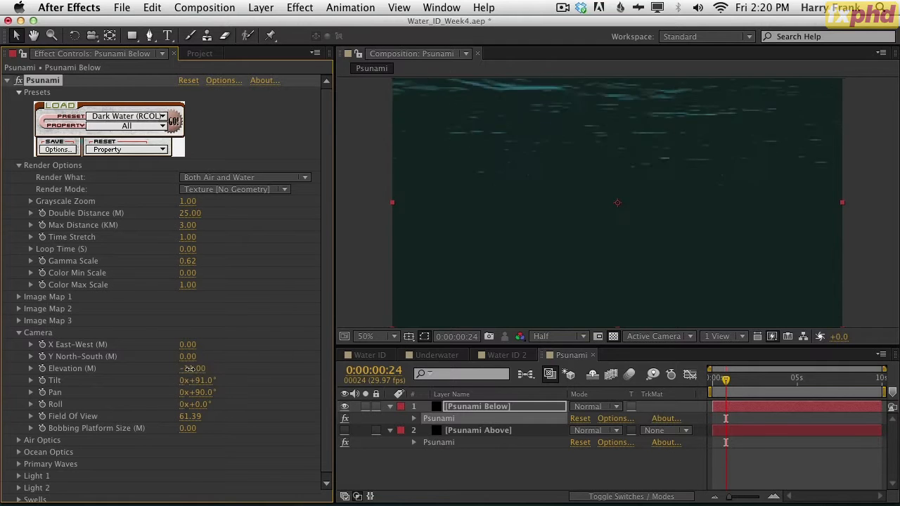
pyautogui.moveTo(198, 380); pyautogui.dragTo(195, 381)
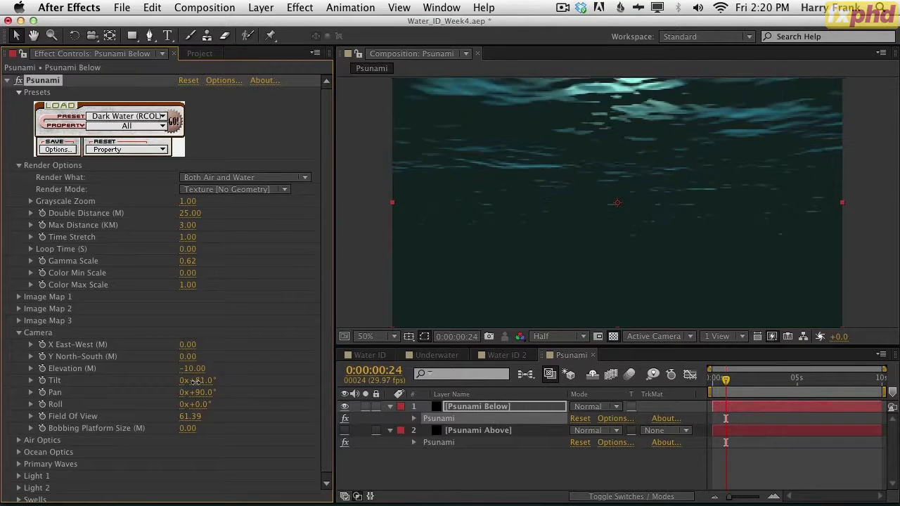
# Set Psunami Below's camera elevation to -34 m and tilt to 82°, and add an expression to Psunami Above's camera elevation.
pyautogui.moveTo(190, 369)
pyautogui.mouseDown()
pyautogui.moveTo(171, 371)
pyautogui.moveTo(190, 372)
pyautogui.mouseUp()
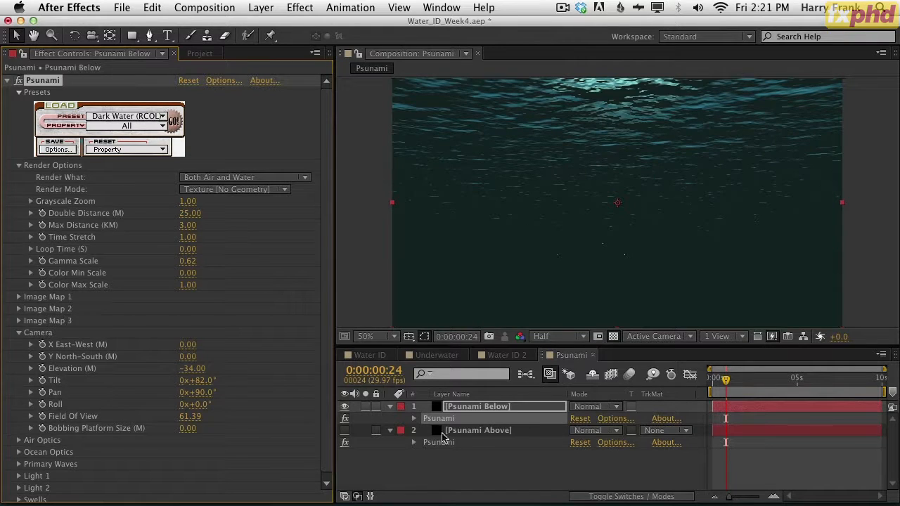
pyautogui.click(414, 442)
pyautogui.scroll(-2, 436, 450)
pyautogui.click(425, 446)
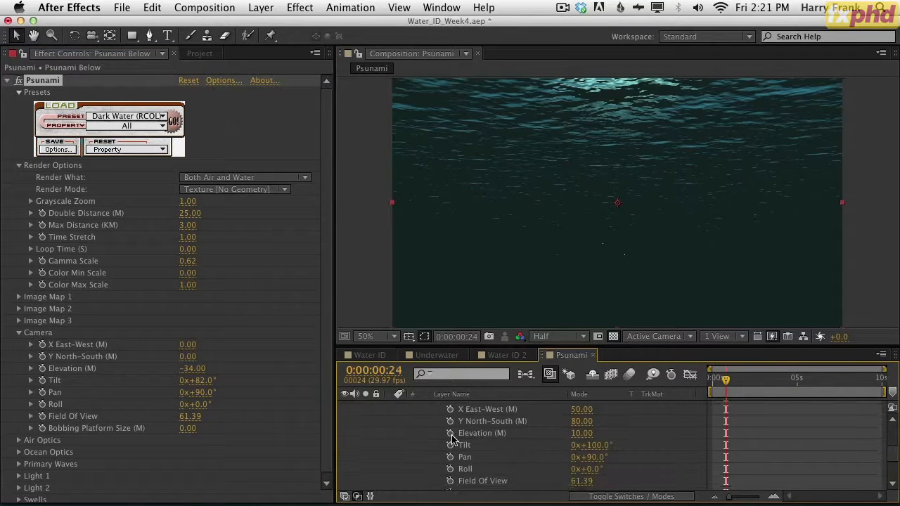
pyautogui.keyDown('alt'); pyautogui.click(450, 433); pyautogui.keyUp('alt')
pyautogui.press('`')
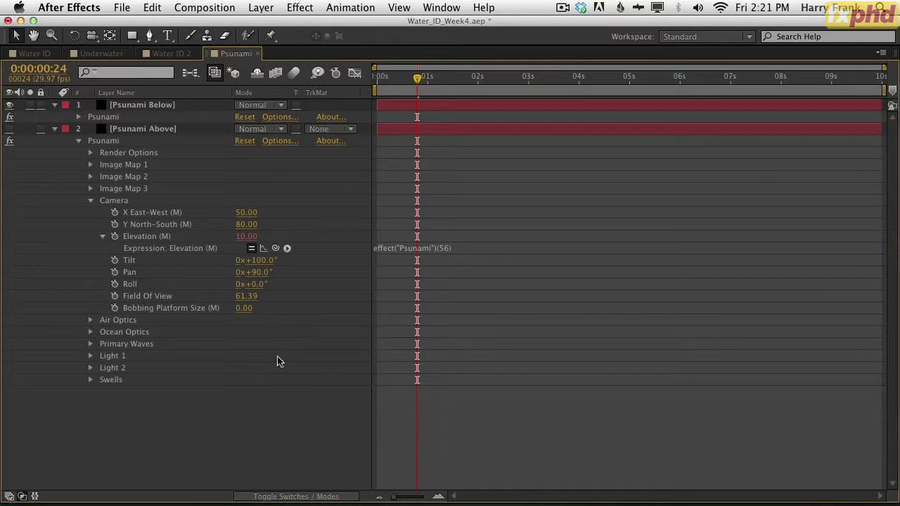
# Link Psunami Above's Elevation expression to the camera Elevation of Psunami Below.
pyautogui.click(79, 117)
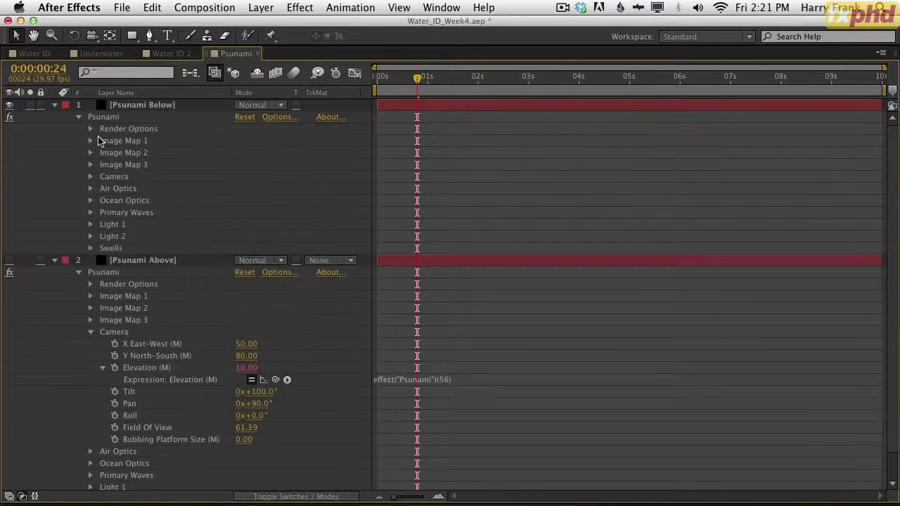
pyautogui.click(90, 178)
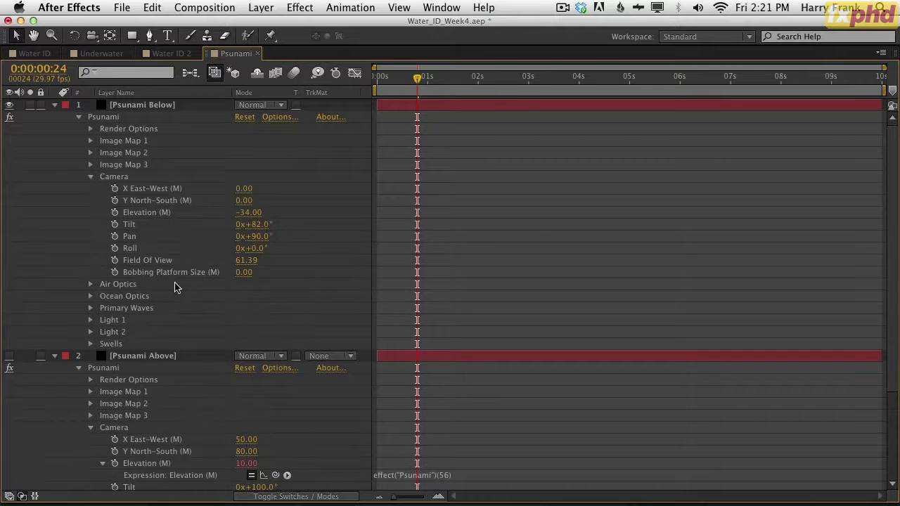
pyautogui.scroll(-2, 132, 430)
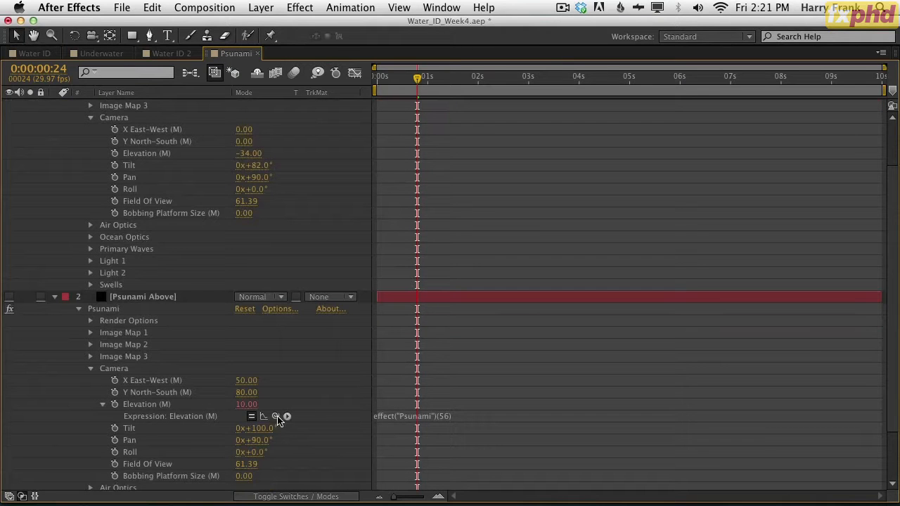
pyautogui.moveTo(275, 417); pyautogui.dragTo(147, 163)
pyautogui.click(48, 161)
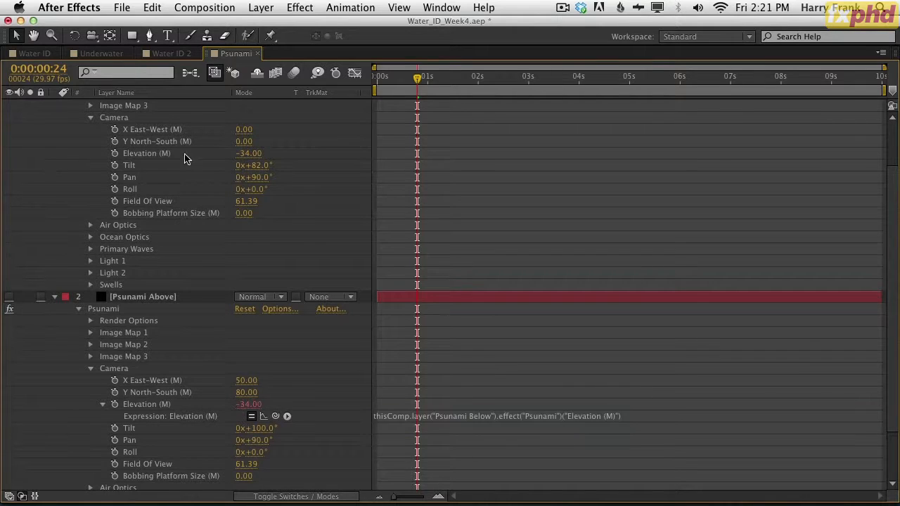
pyautogui.click(319, 154)
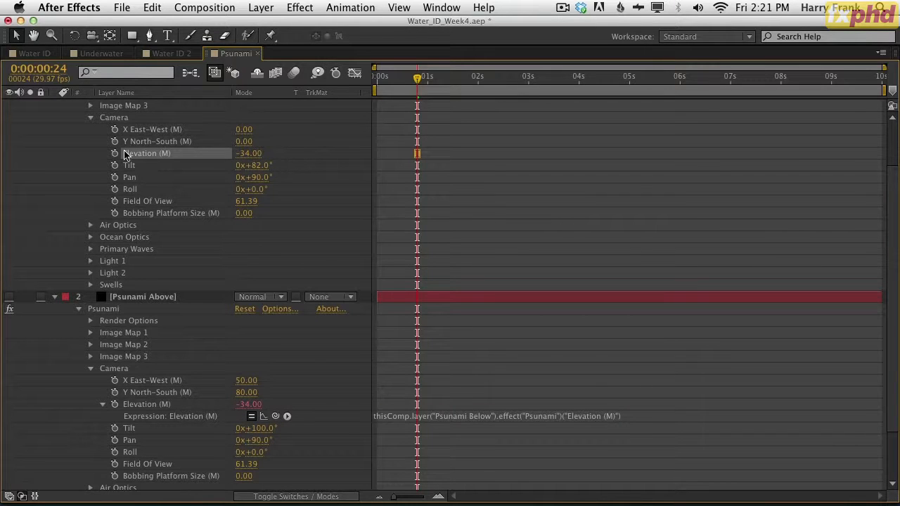
pyautogui.scroll(3, 151, 134)
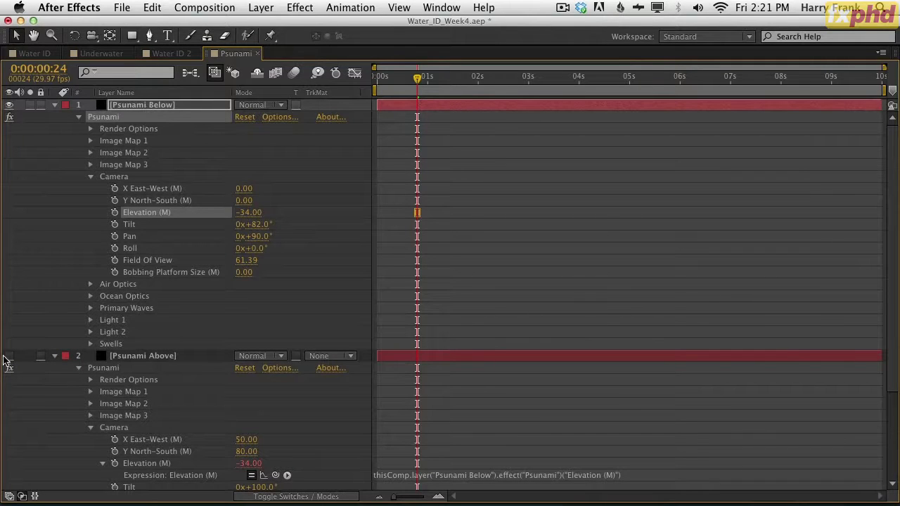
# Keyframe Psunami Below's opacity from 0% at frame 11 to 100% at about frame 18.
pyautogui.click(163, 105)
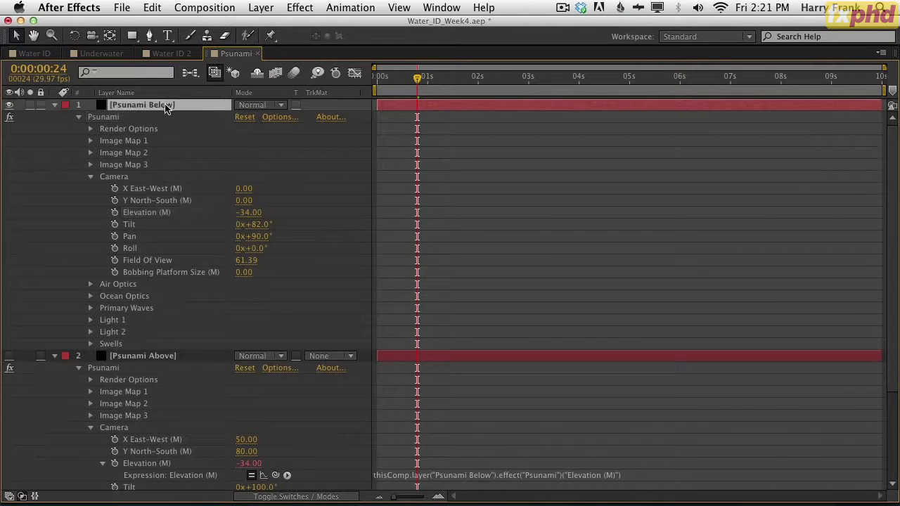
pyautogui.press('t')
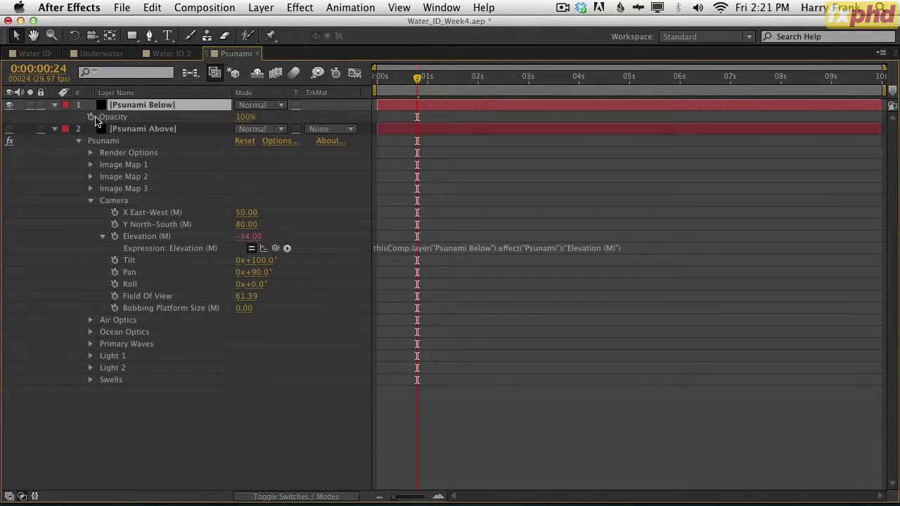
pyautogui.hotkey('alt', 'shift', 't')
pyautogui.moveTo(412, 78); pyautogui.dragTo(395, 78)
pyautogui.moveTo(243, 121); pyautogui.dragTo(90, 133)
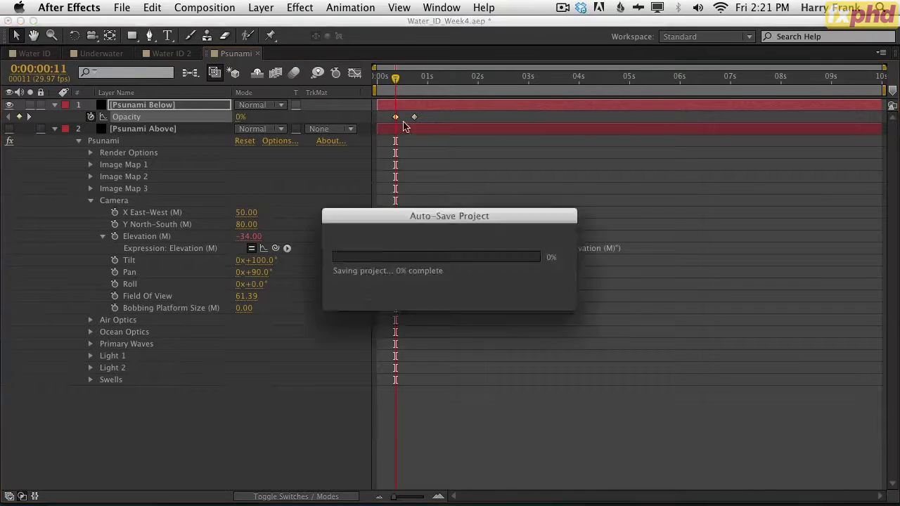
pyautogui.moveTo(416, 118); pyautogui.dragTo(408, 118)
# Make the Psunami Above layer visible and enter 10 for its camera elevation.
pyautogui.moveTo(385, 90); pyautogui.dragTo(382, 86)
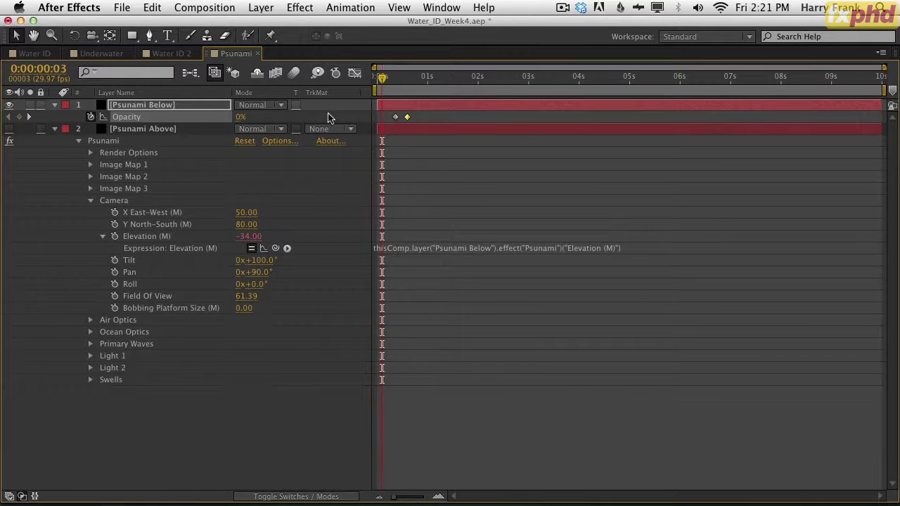
pyautogui.press('`')
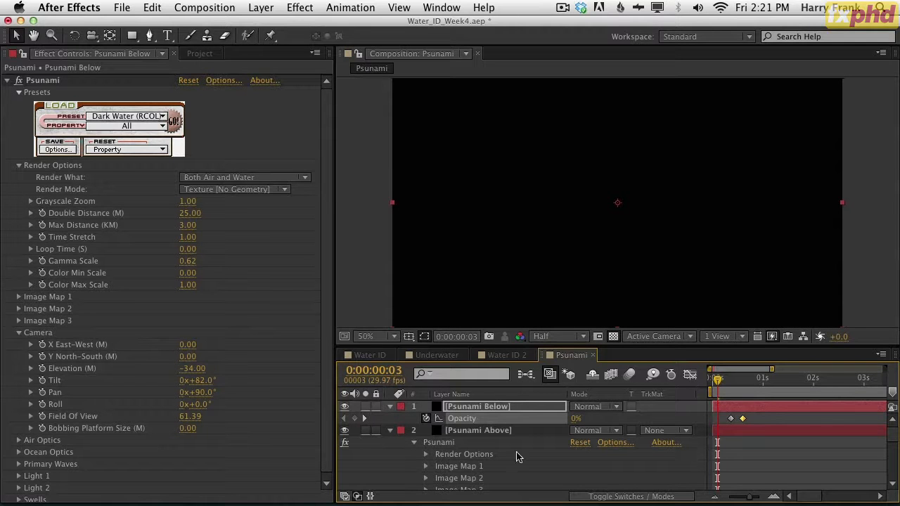
pyautogui.click(496, 431)
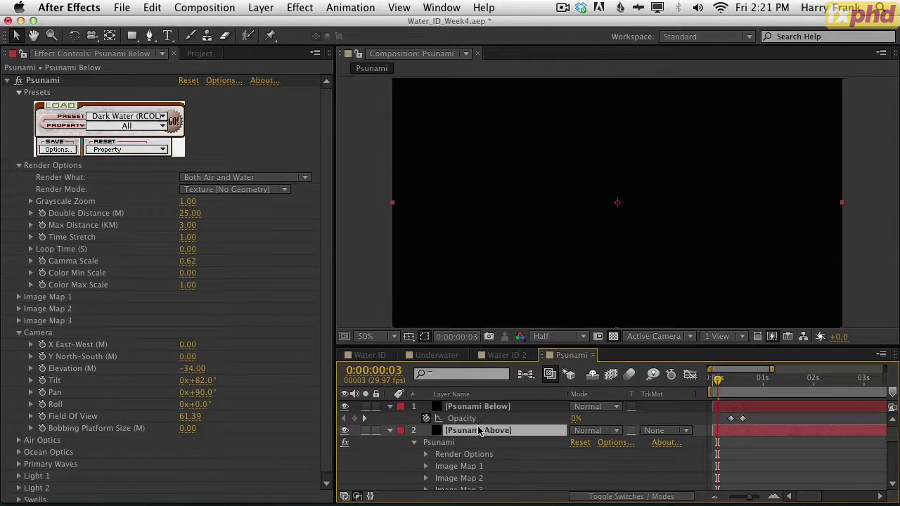
pyautogui.click(413, 442)
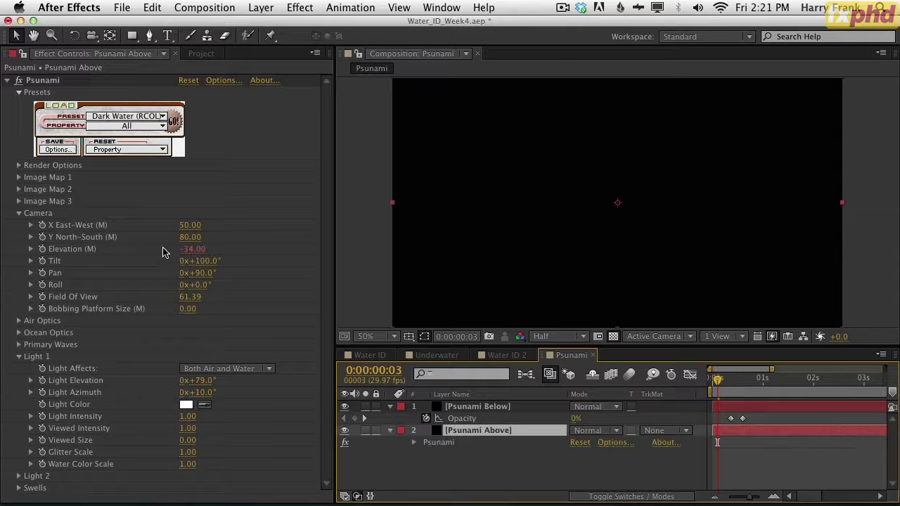
pyautogui.click(193, 249)
pyautogui.write('10')
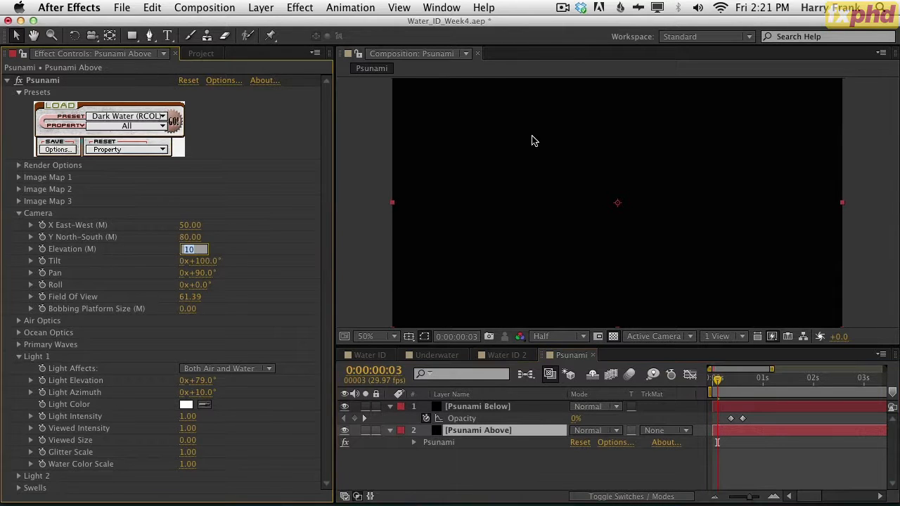
pyautogui.press('Return')
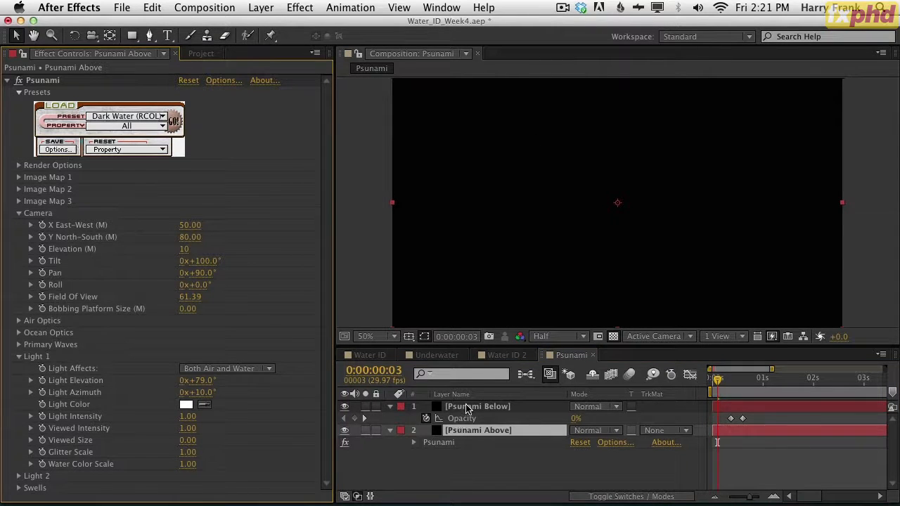
# Keyframe Psunami Below's camera elevation from 10 m at frame 3 to -34 m at about frame 18.
pyautogui.click(465, 407)
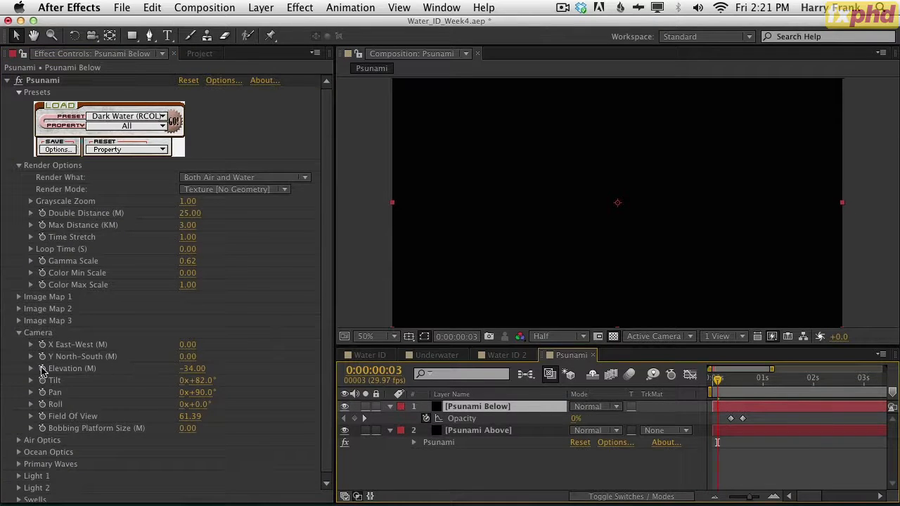
pyautogui.click(194, 368)
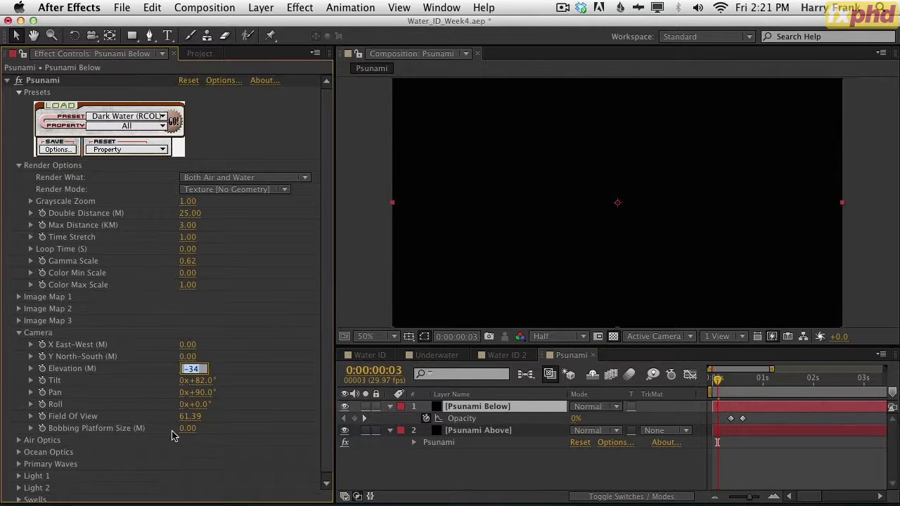
pyautogui.click(284, 325)
pyautogui.click(42, 369)
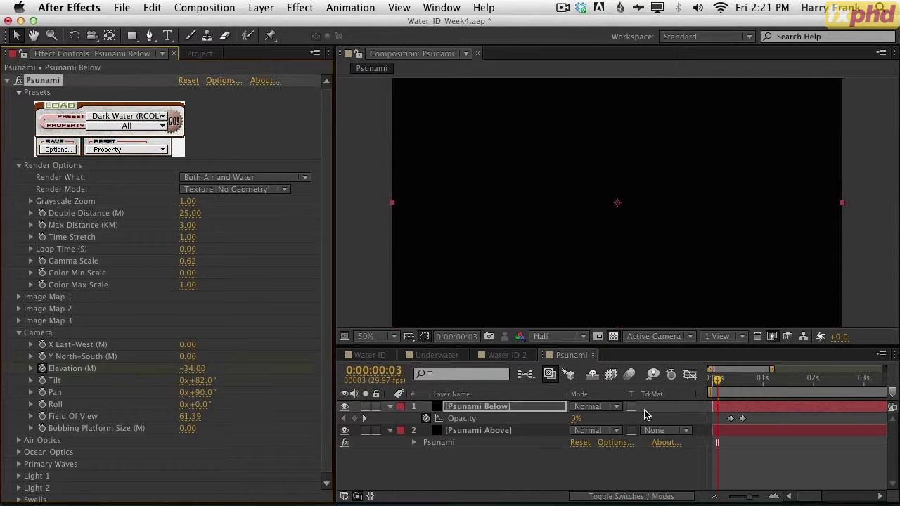
pyautogui.press('u')
pyautogui.moveTo(718, 430); pyautogui.dragTo(746, 436)
pyautogui.click(583, 430)
pyautogui.write('10')
pyautogui.press('Return')
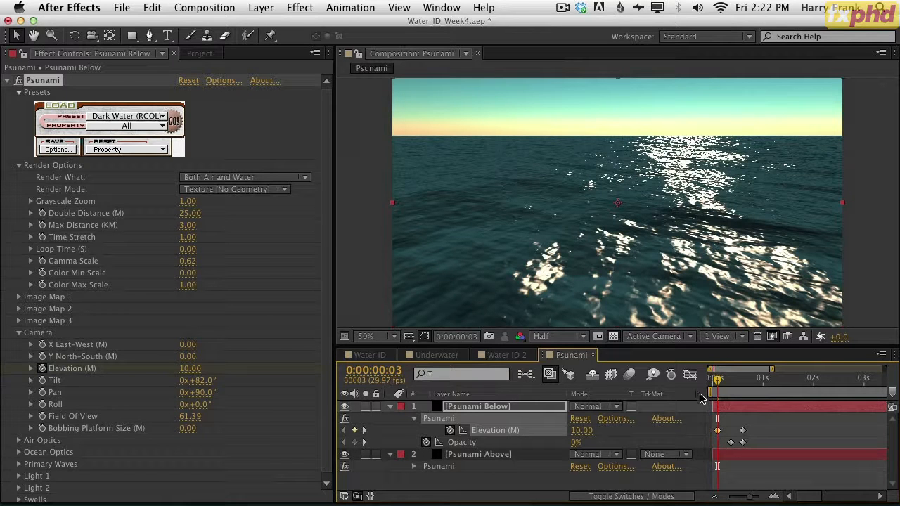
# Move the ending elevation keyframe to frame 8 and the two opacity keyframes to frames 6 and 8.
pyautogui.click(719, 383)
pyautogui.moveTo(721, 383); pyautogui.dragTo(723, 405)
pyautogui.moveTo(759, 440)
pyautogui.mouseDown()
pyautogui.moveTo(725, 453)
pyautogui.moveTo(717, 443)
pyautogui.moveTo(744, 435)
pyautogui.moveTo(723, 443)
pyautogui.mouseUp()
pyautogui.click(739, 444)
pyautogui.click(737, 442)
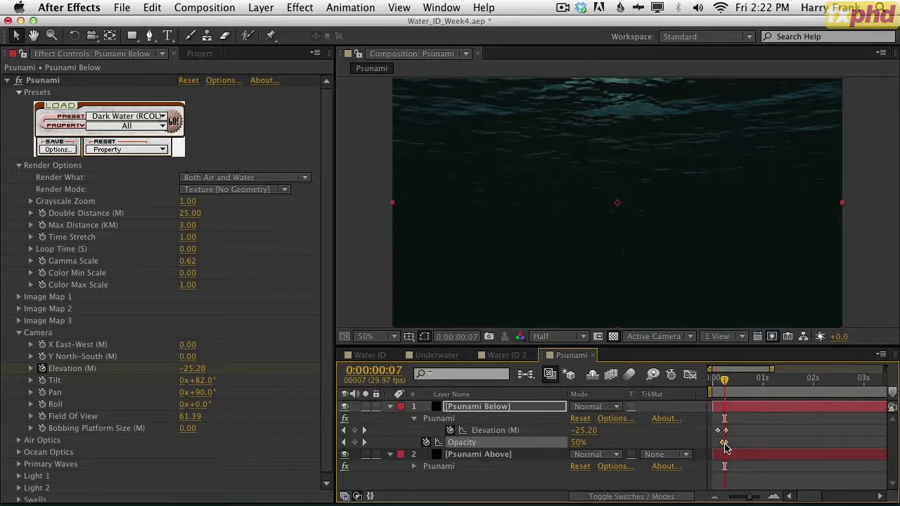
# Shift Psunami Below's opacity keyframes to frames 5 and 6 so the fade matches the camera crossing the waterline.
pyautogui.click(774, 497)
pyautogui.moveTo(775, 458); pyautogui.dragTo(810, 458)
pyautogui.moveTo(729, 370); pyautogui.dragTo(733, 370)
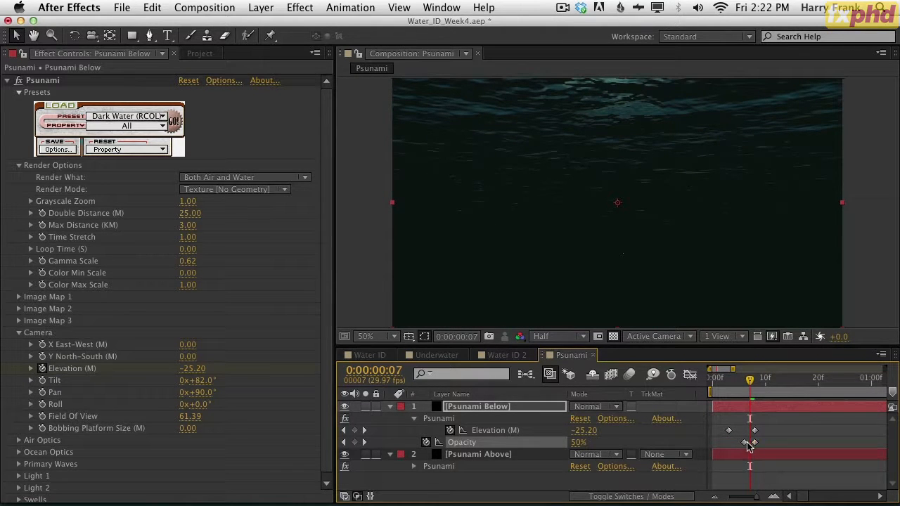
pyautogui.moveTo(765, 445); pyautogui.dragTo(744, 443)
pyautogui.moveTo(716, 383); pyautogui.dragTo(734, 391)
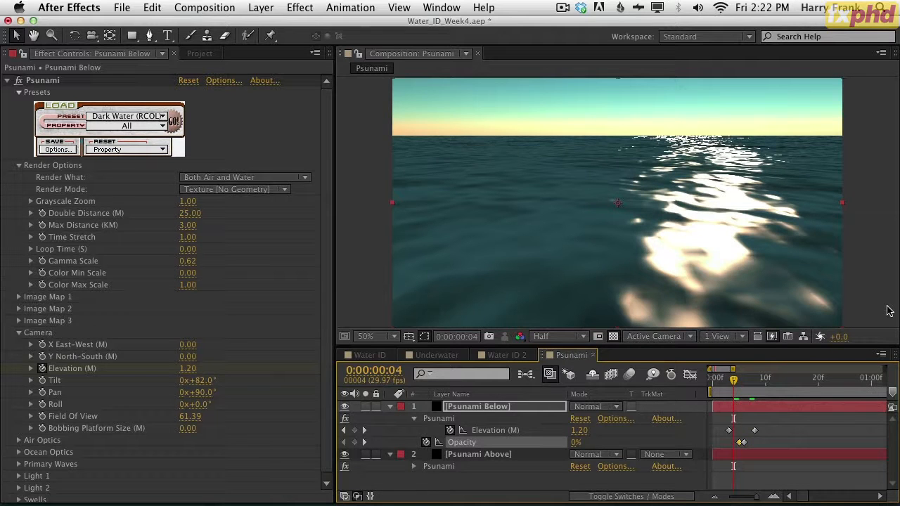
# Preview the plunge from above to below the water, starting at the first frame.
pyautogui.press('Home')
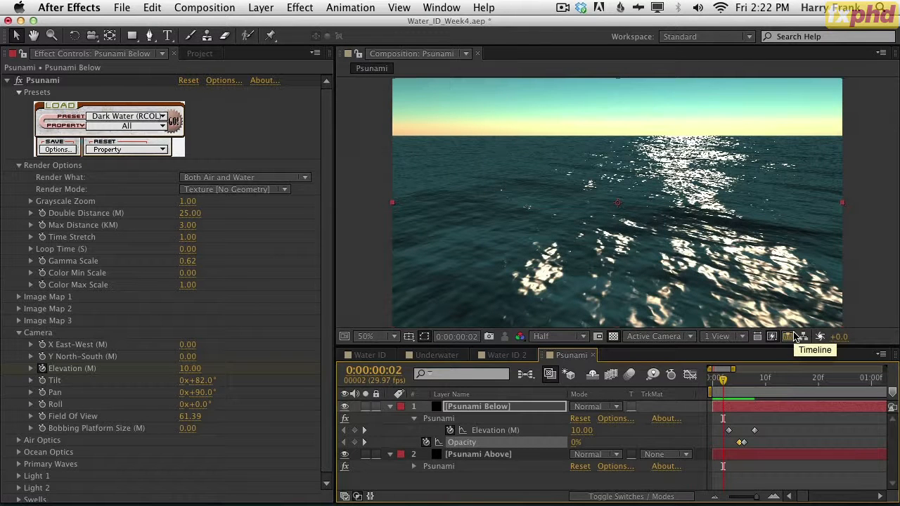
pyautogui.click(728, 381)
pyautogui.click(711, 380)
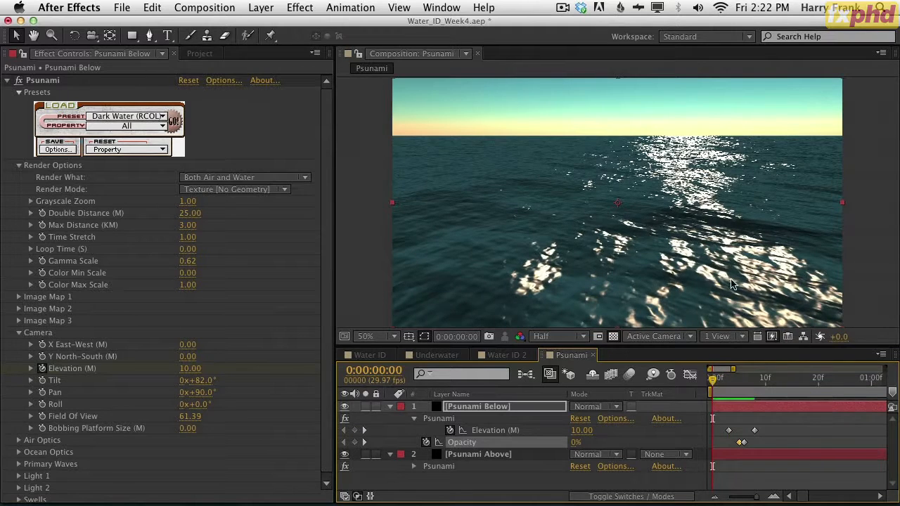
pyautogui.press('space')
pyautogui.click(719, 378)
pyautogui.click(712, 380)
pyautogui.press('space')
pyautogui.press('space')
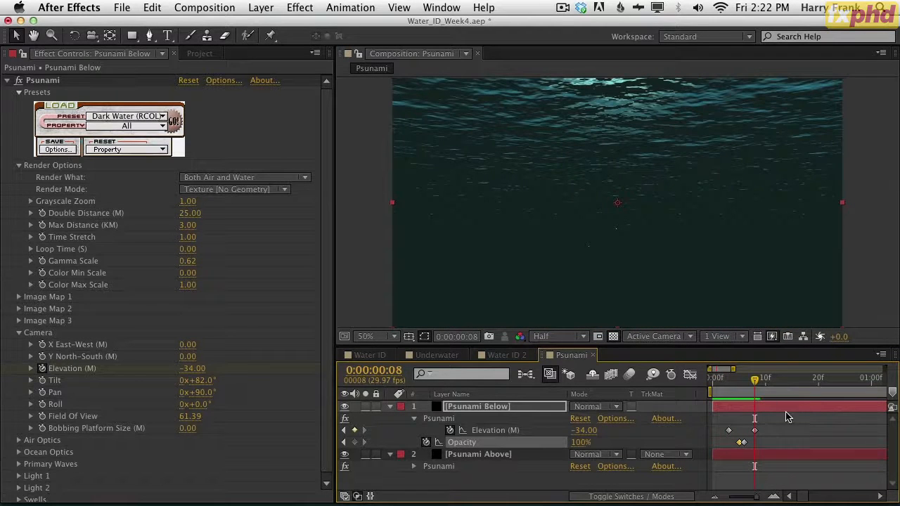
# Stretch all elevation and opacity keyframes of Psunami Below so the descent runs from frame 8 to frame 24, and preview it.
pyautogui.click(869, 381)
pyautogui.moveTo(776, 426); pyautogui.dragTo(712, 467)
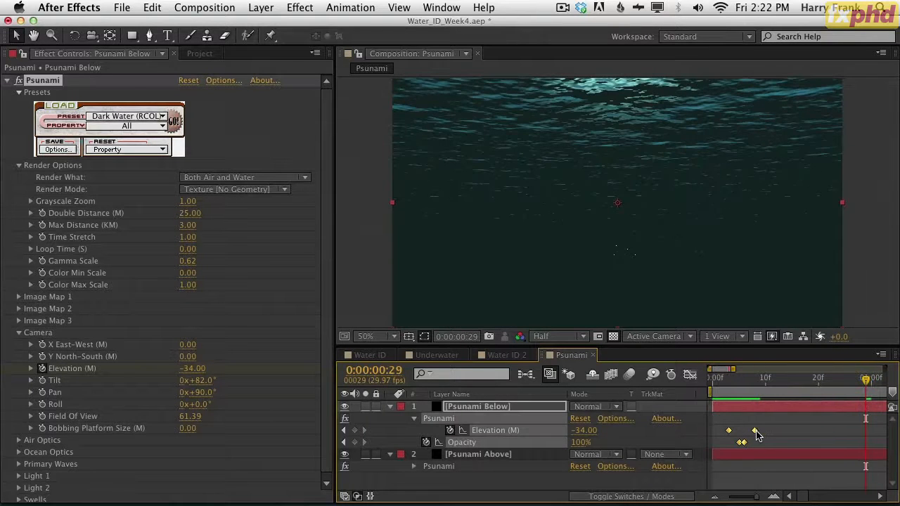
pyautogui.moveTo(760, 430); pyautogui.dragTo(844, 441)
pyautogui.moveTo(743, 381); pyautogui.dragTo(782, 396)
pyautogui.moveTo(771, 430); pyautogui.dragTo(753, 433)
pyautogui.click(747, 396)
pyautogui.click(765, 393)
pyautogui.moveTo(734, 369)
pyautogui.mouseDown()
pyautogui.moveTo(758, 371)
pyautogui.moveTo(744, 370)
pyautogui.mouseUp()
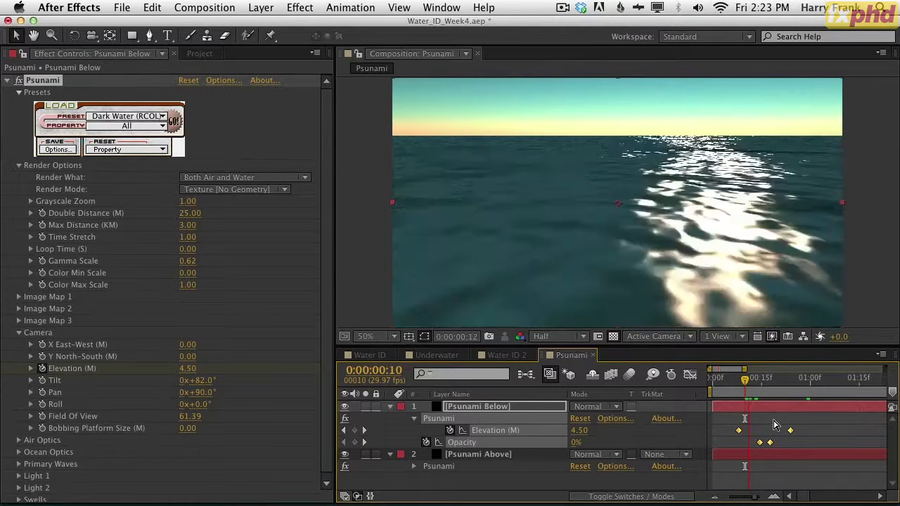
pyautogui.press('space')
# Move Psunami Below's opacity keyframes to frames 10 and 13, and scrub through the waterline transition.
pyautogui.click(785, 443)
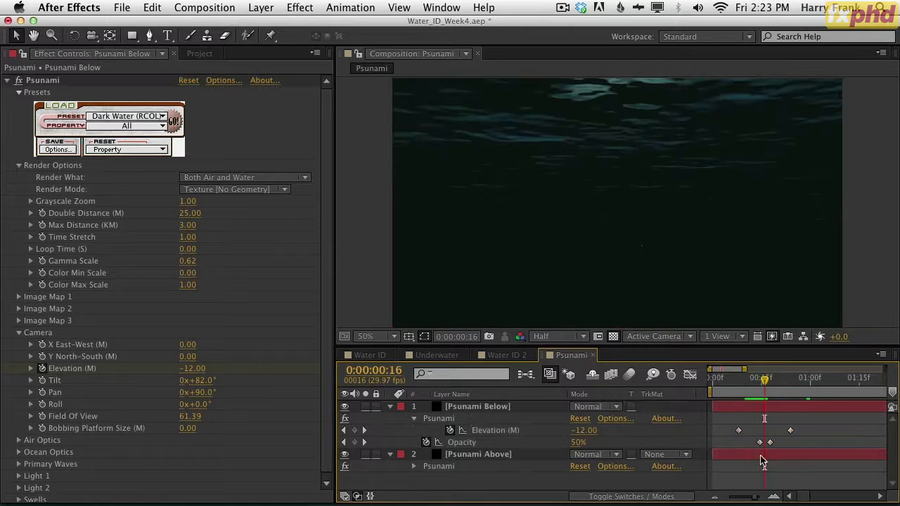
pyautogui.moveTo(761, 383); pyautogui.dragTo(751, 383)
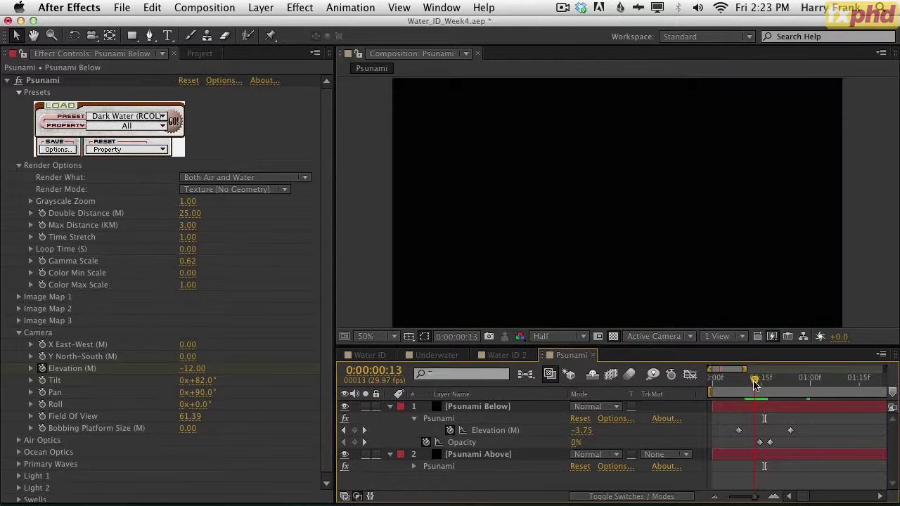
pyautogui.moveTo(748, 438); pyautogui.dragTo(773, 454)
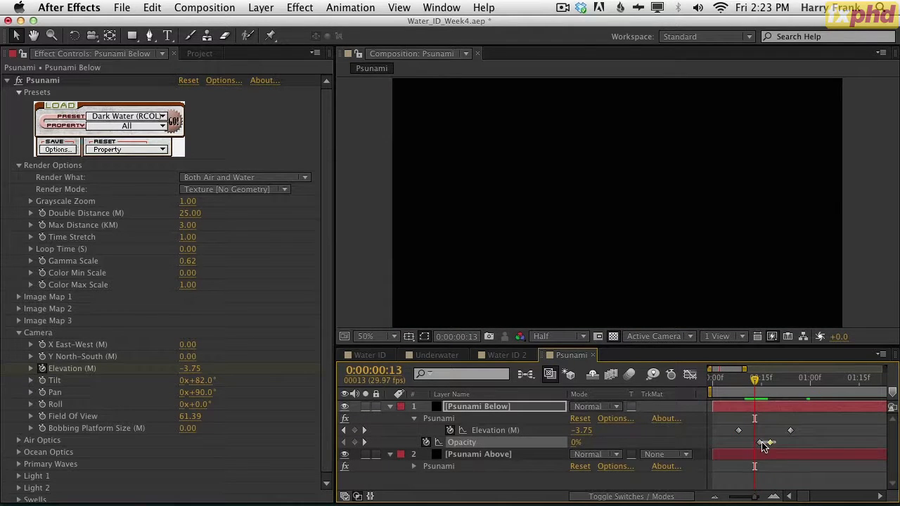
pyautogui.moveTo(751, 442); pyautogui.dragTo(745, 442)
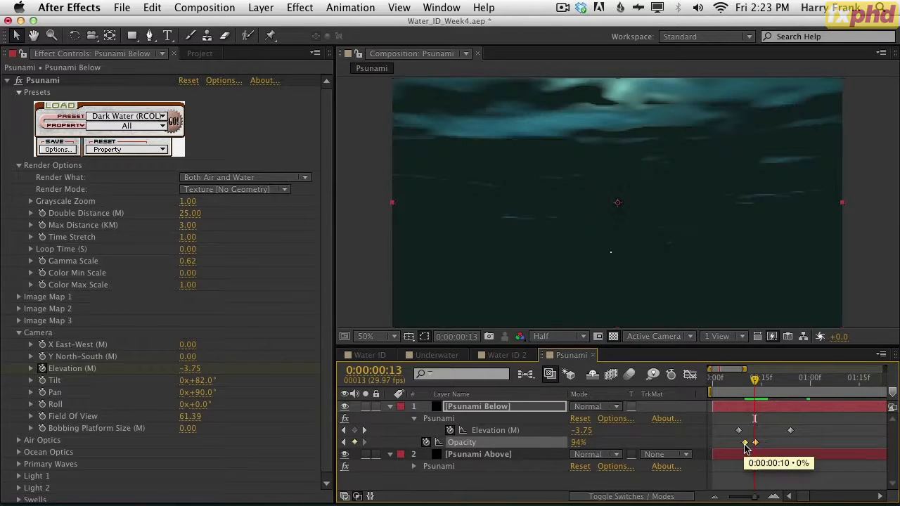
pyautogui.click(785, 440)
pyautogui.click(732, 384)
pyautogui.moveTo(732, 383); pyautogui.dragTo(749, 395)
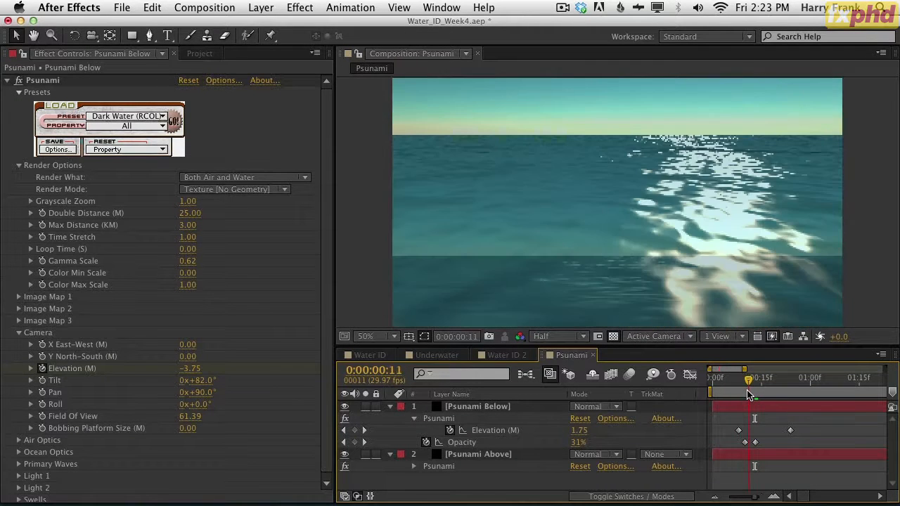
# Move Psunami Below's opacity keyframes to frames 12 and 14, and preview the waterline crossing.
pyautogui.click(746, 443)
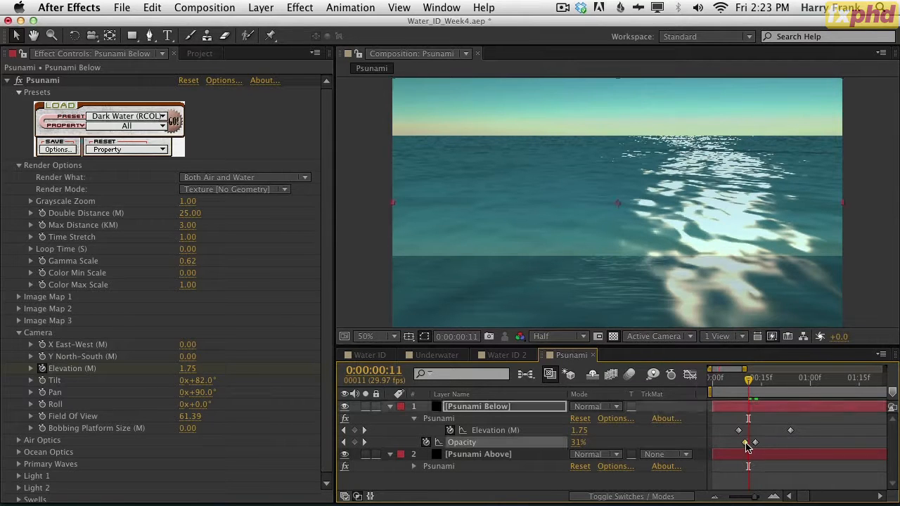
pyautogui.moveTo(749, 448); pyautogui.dragTo(764, 449)
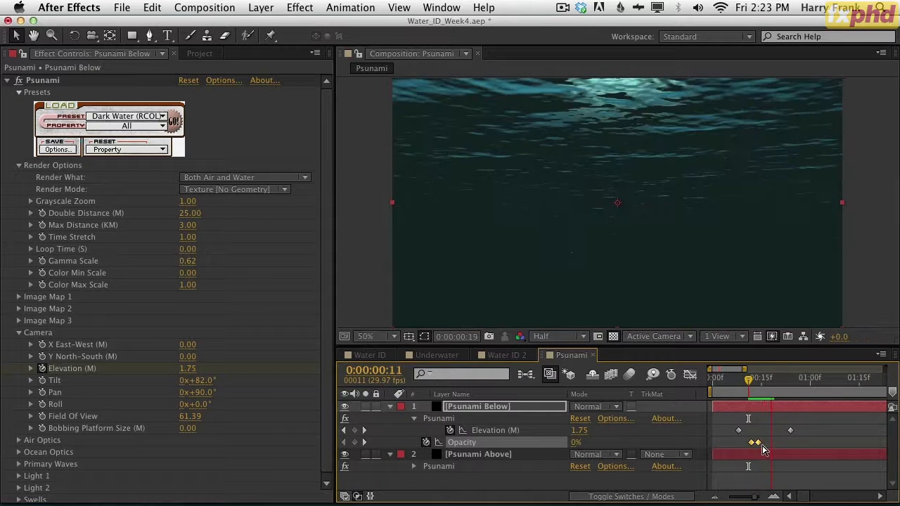
pyautogui.press('space')
pyautogui.press('space')
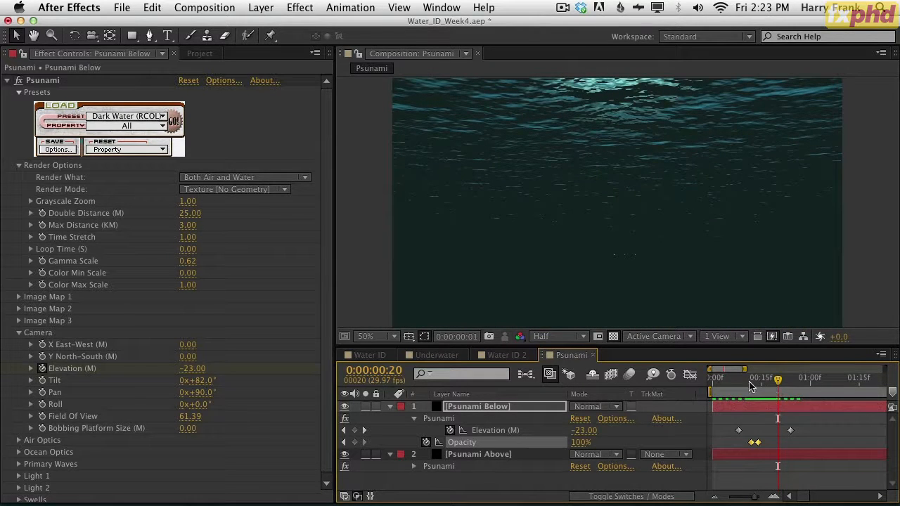
# Set Psunami Below's elevation keyframe at frame 24 to -13, and scrub through the descent.
pyautogui.moveTo(786, 389); pyautogui.dragTo(790, 379)
pyautogui.press('capslock')
pyautogui.moveTo(574, 433); pyautogui.dragTo(598, 435)
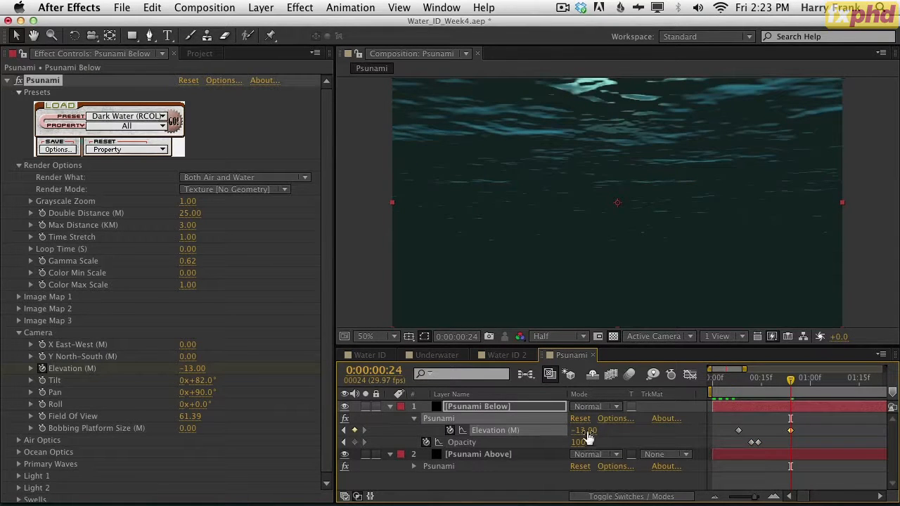
pyautogui.click(869, 323)
pyautogui.moveTo(729, 382); pyautogui.dragTo(755, 392)
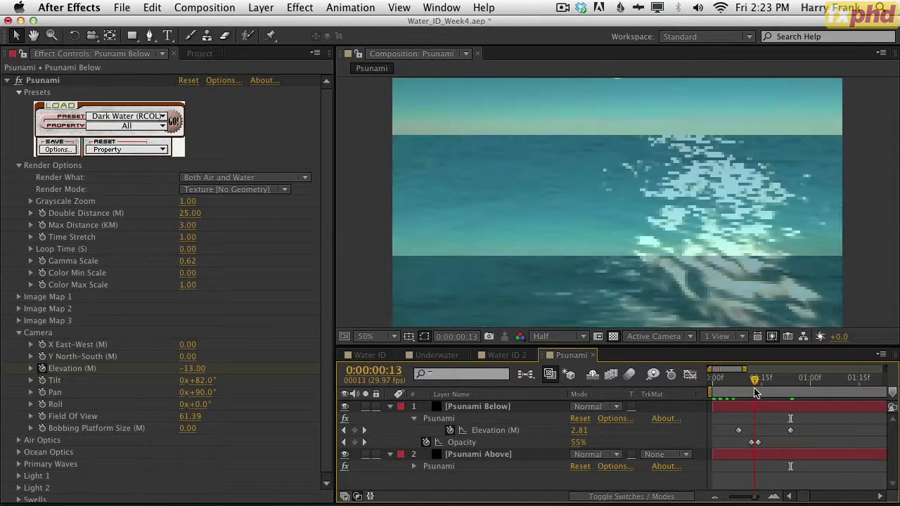
# Move Psunami Below's opacity keyframes to frames 14 and 15, scrubbing across the waterline to check the fade.
pyautogui.click(756, 442)
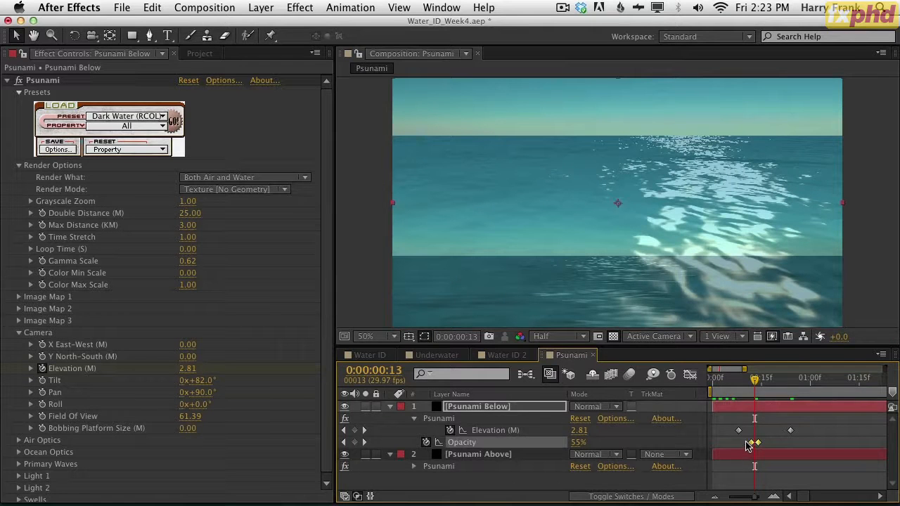
pyautogui.moveTo(758, 447); pyautogui.dragTo(776, 450)
pyautogui.press('space')
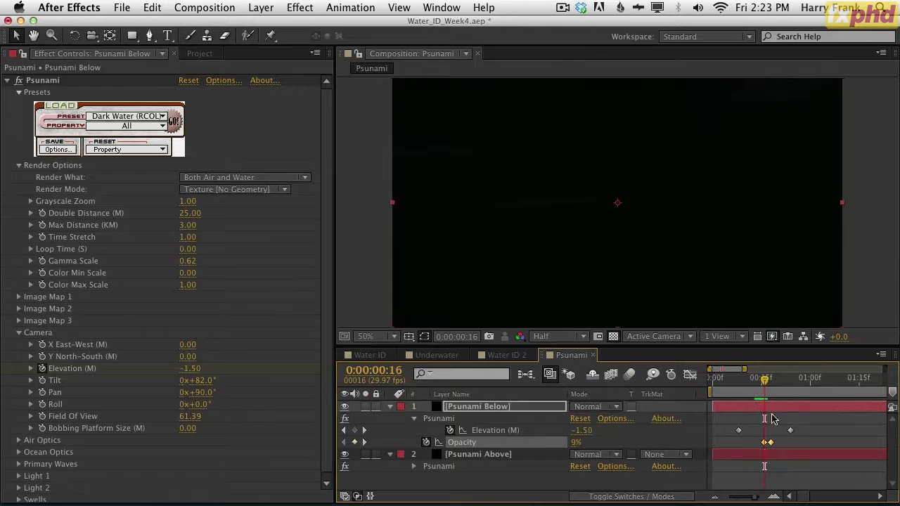
pyautogui.moveTo(764, 379)
pyautogui.mouseDown()
pyautogui.moveTo(747, 386)
pyautogui.moveTo(763, 391)
pyautogui.mouseUp()
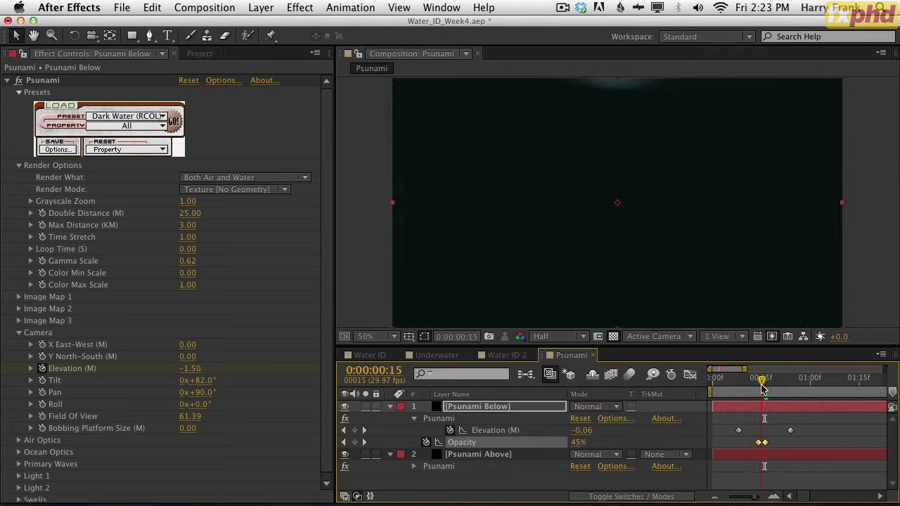
pyautogui.moveTo(765, 443); pyautogui.dragTo(762, 443)
pyautogui.click(768, 382)
pyautogui.moveTo(776, 394)
pyautogui.mouseDown()
pyautogui.moveTo(796, 392)
pyautogui.moveTo(728, 397)
pyautogui.moveTo(764, 399)
pyautogui.mouseUp()
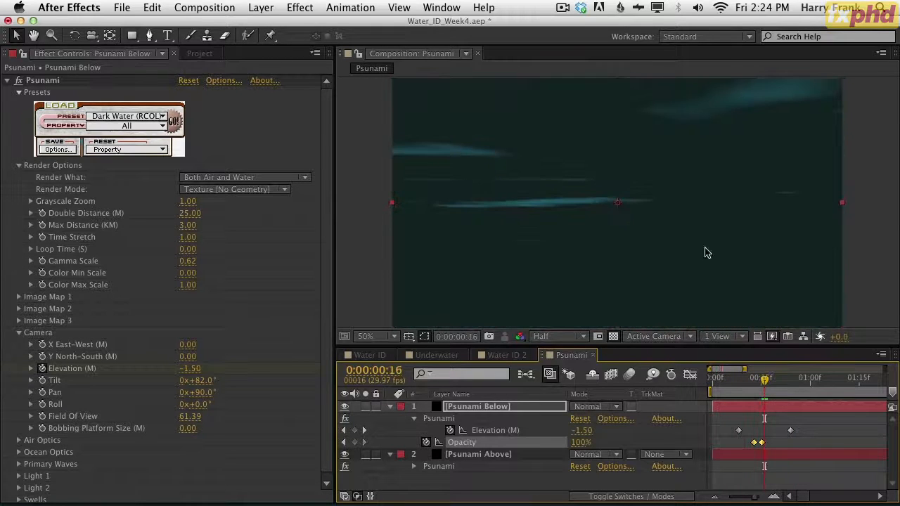
pyautogui.click(740, 441)
pyautogui.moveTo(754, 443); pyautogui.dragTo(756, 444)
pyautogui.moveTo(758, 383)
pyautogui.mouseDown()
pyautogui.moveTo(751, 383)
pyautogui.moveTo(767, 386)
pyautogui.mouseUp()
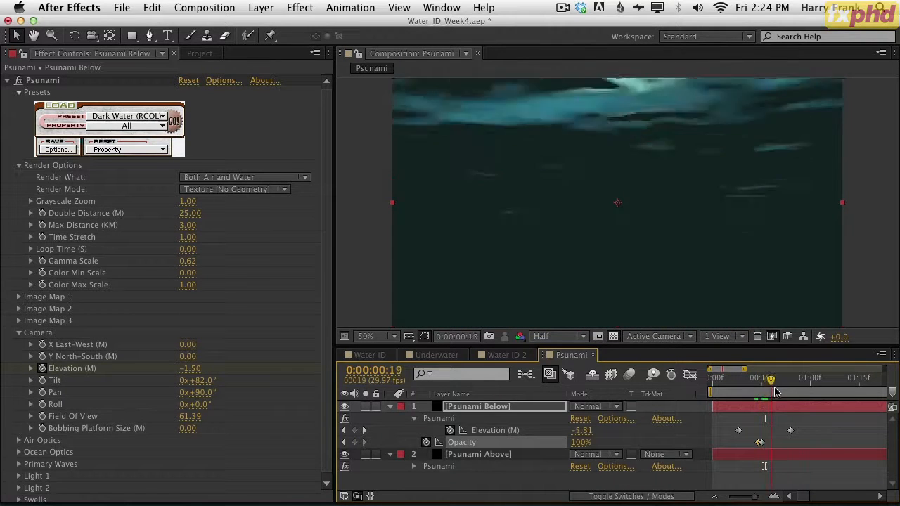
# Collapse both layers' properties, show about five seconds of the timeline, and preview the plunge.
pyautogui.press('u')
pyautogui.click(512, 420)
pyautogui.press('u')
pyautogui.click(569, 444)
pyautogui.moveTo(744, 369); pyautogui.dragTo(792, 371)
pyautogui.moveTo(735, 380); pyautogui.dragTo(793, 382)
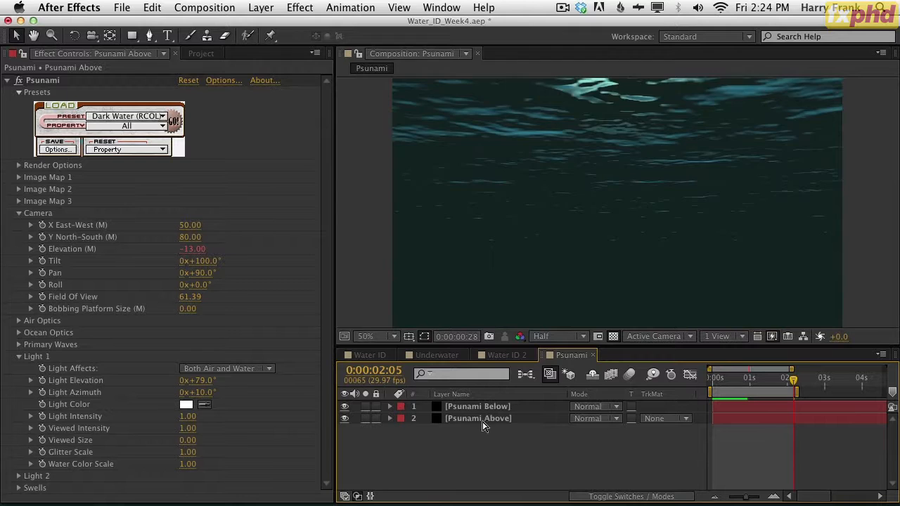
pyautogui.press('space')
# Reveal the layers' effects and set Psunami Above's render mode to Realistic.
pyautogui.press('e')
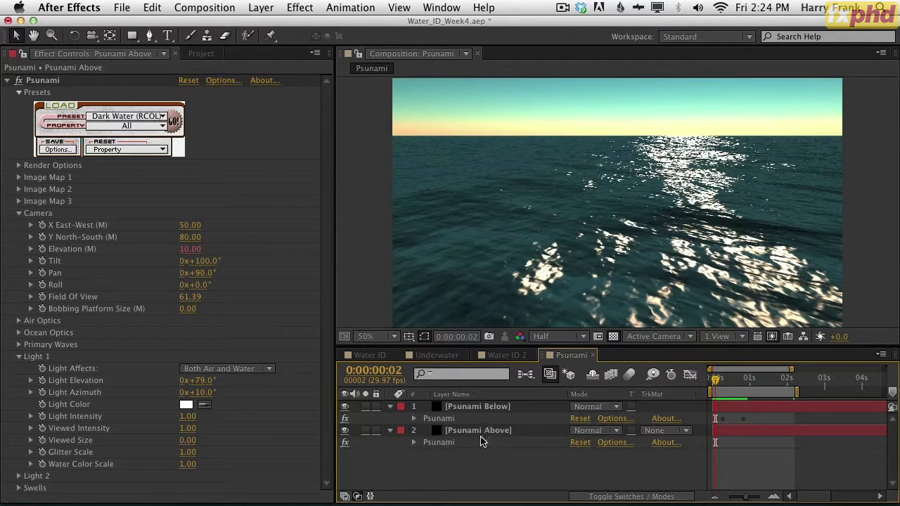
pyautogui.click(481, 441)
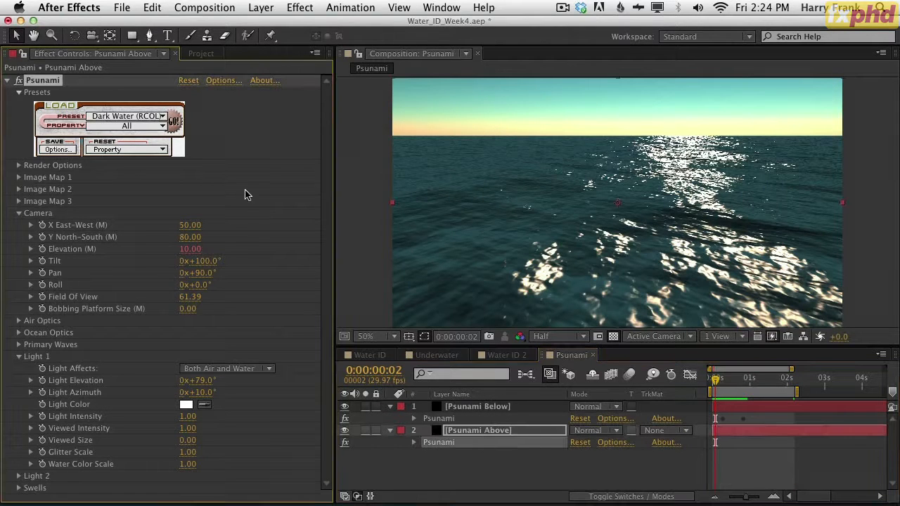
pyautogui.click(20, 166)
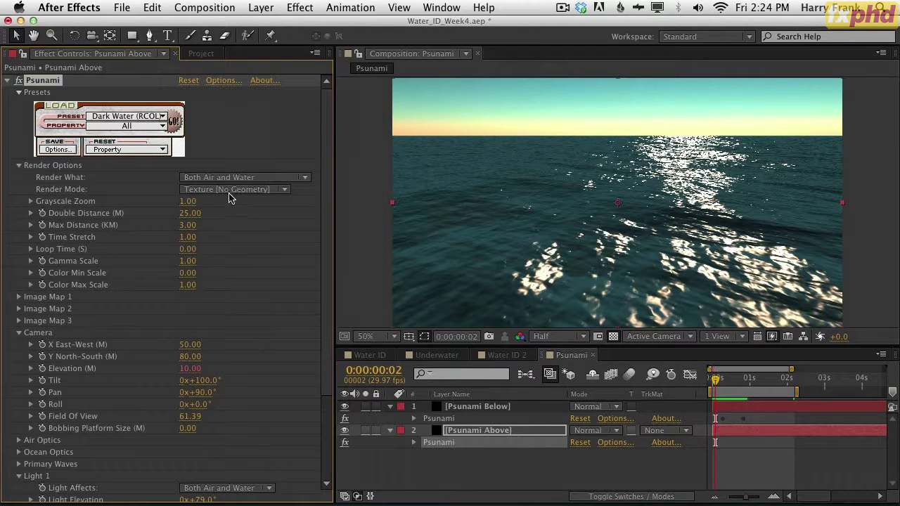
pyautogui.click(229, 193)
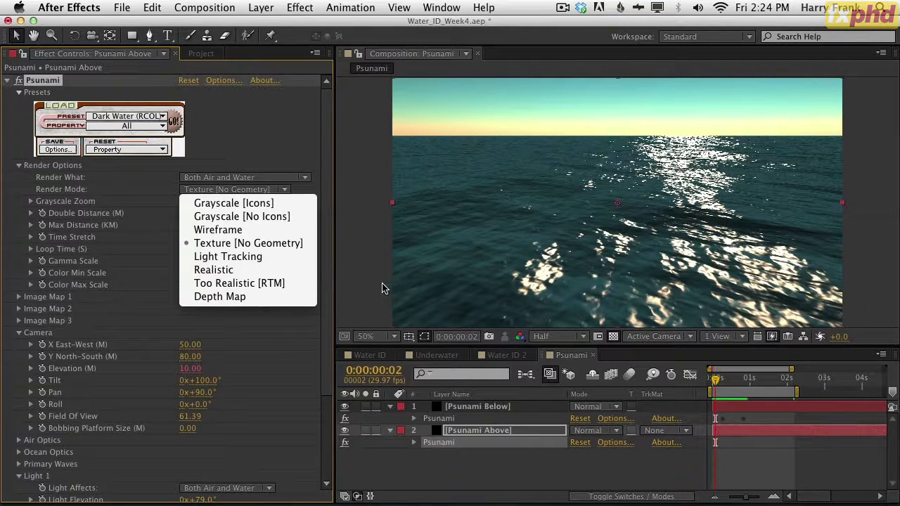
pyautogui.click(261, 270)
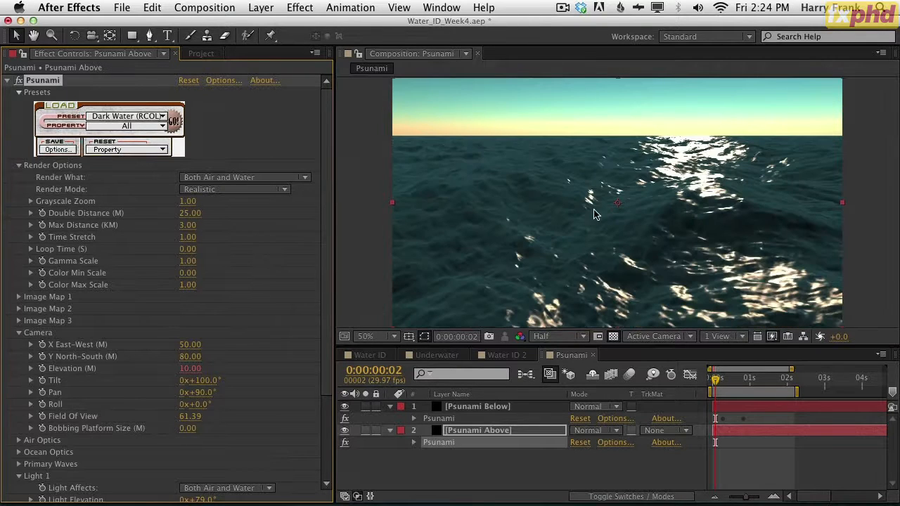
# Set the wind speed in Psunami Above's primary waves to 8.
pyautogui.moveTo(215, 357); pyautogui.dragTo(226, 270)
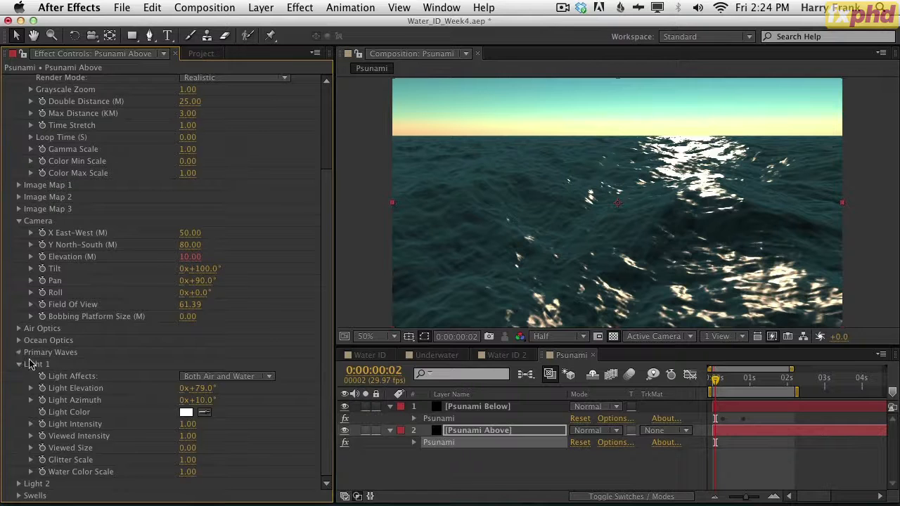
pyautogui.click(18, 352)
pyautogui.click(192, 414)
pyautogui.write('8')
pyautogui.press('Return')
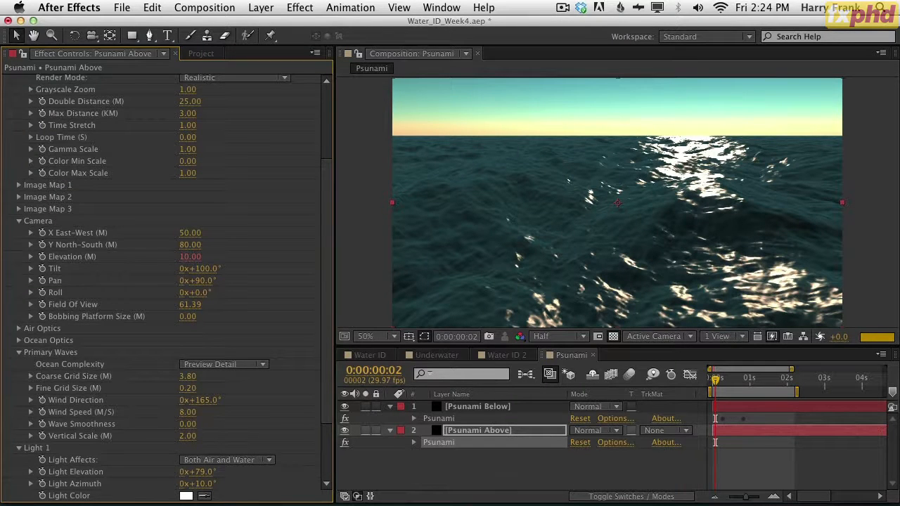
pyautogui.click(505, 468)
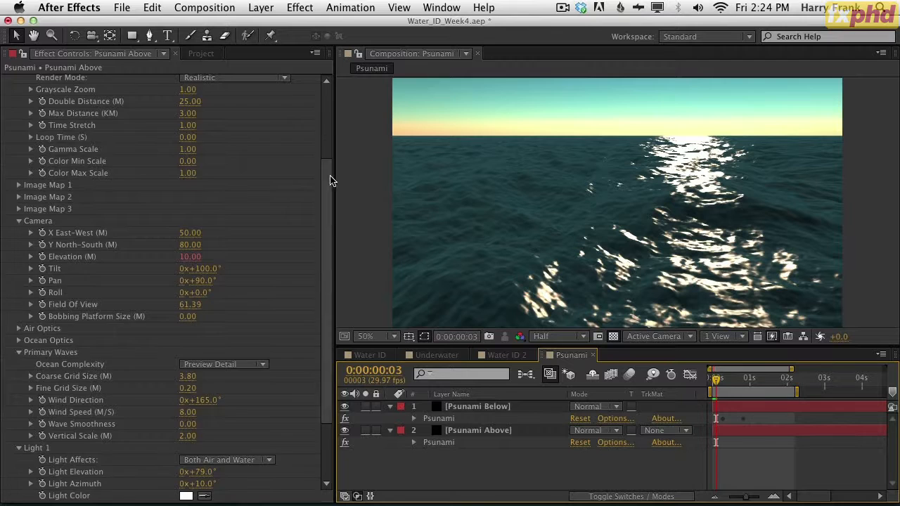
# Set Psunami Above's render mode back to Texture [No Geometry], and scrub to frame 7.
pyautogui.scroll(5, 331, 181)
pyautogui.click(235, 190)
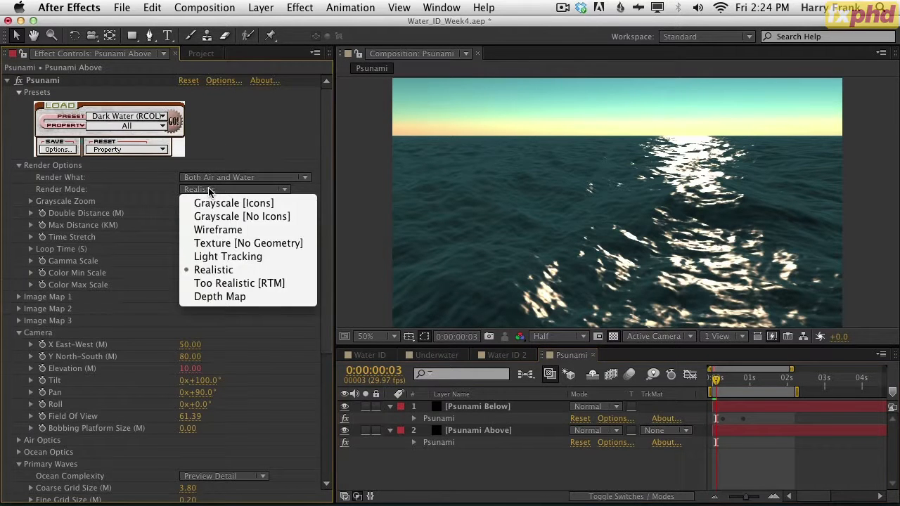
pyautogui.click(225, 246)
pyautogui.press('capslock')
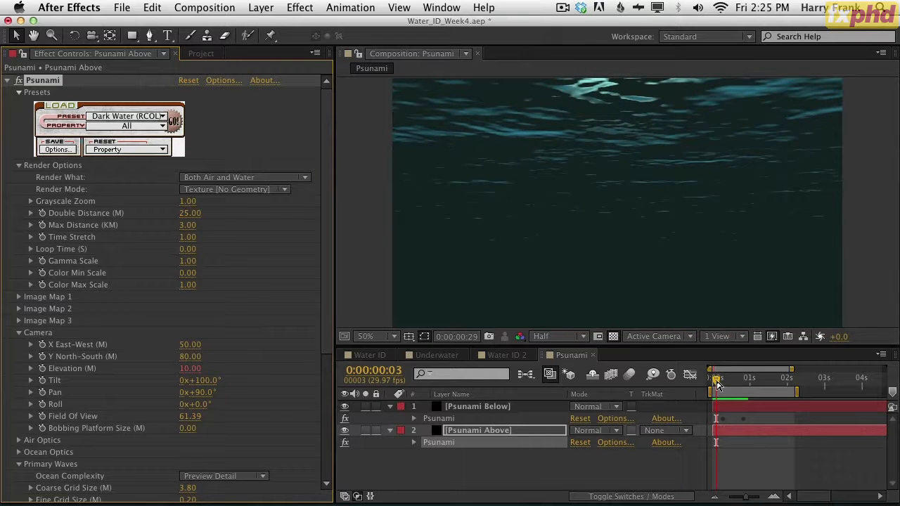
pyautogui.moveTo(717, 379)
pyautogui.mouseDown()
pyautogui.moveTo(737, 383)
pyautogui.moveTo(721, 382)
pyautogui.mouseUp()
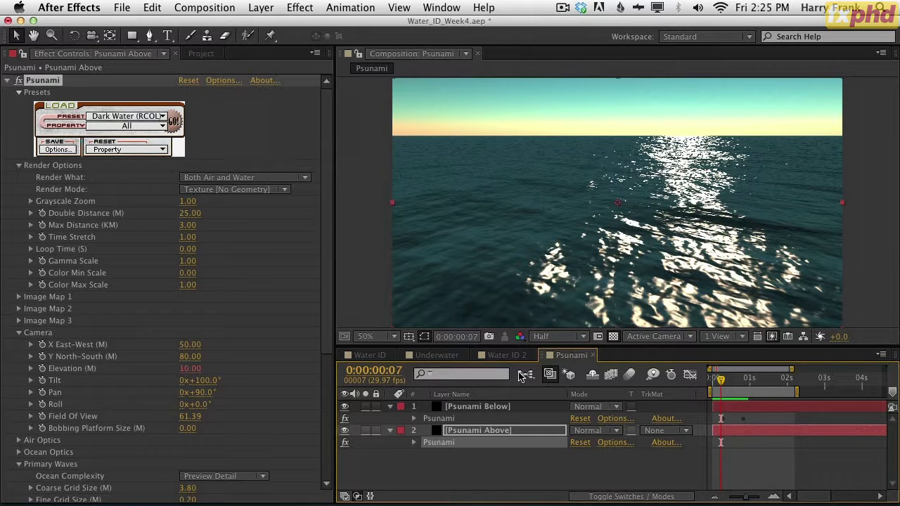
# Add the Psunami composition to Water ID 2 as a layer above Tracking Null.
pyautogui.click(507, 355)
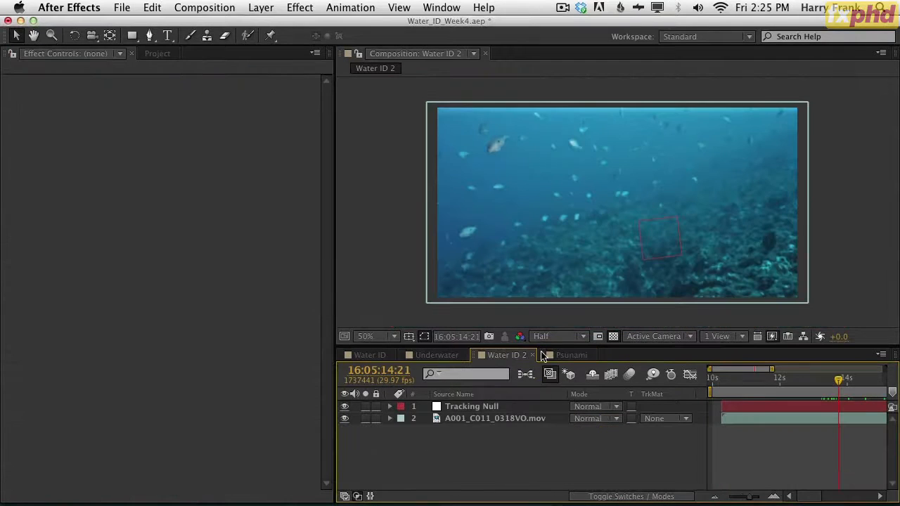
pyautogui.click(158, 53)
pyautogui.click(49, 232)
pyautogui.click(40, 219)
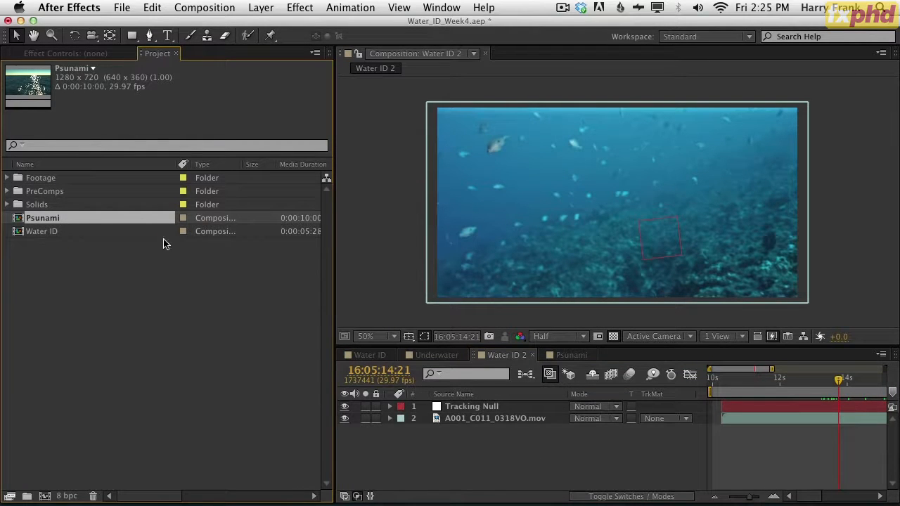
pyautogui.moveTo(477, 420); pyautogui.dragTo(478, 402)
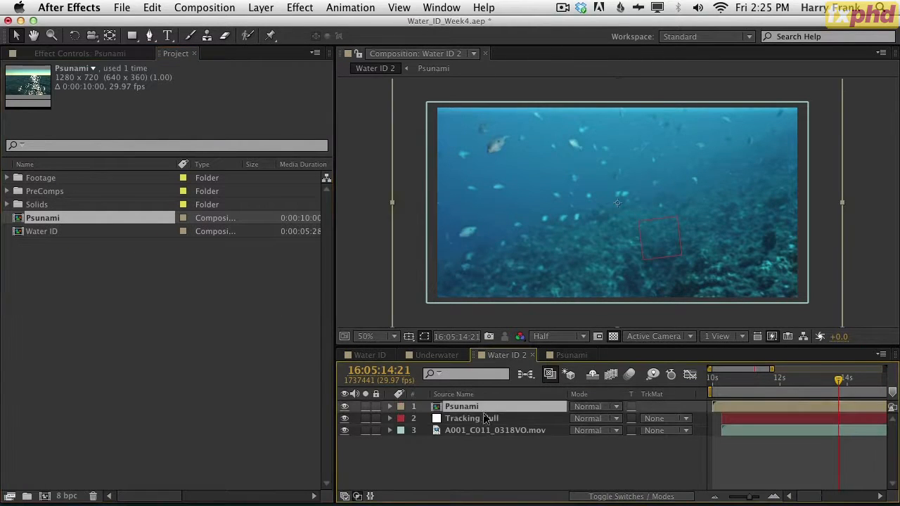
# Parent the Psunami layer to Tracking Null, using the Parent column and hiding it again.
pyautogui.moveTo(682, 441)
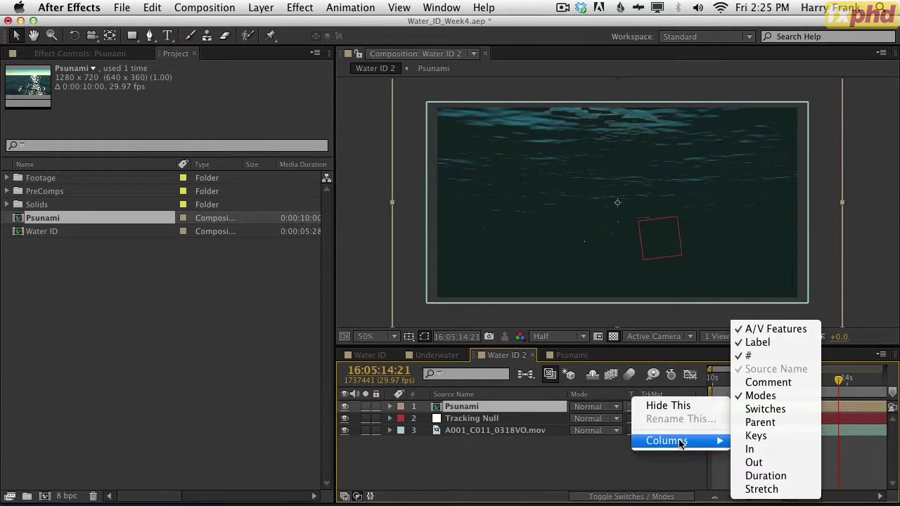
pyautogui.click(770, 422)
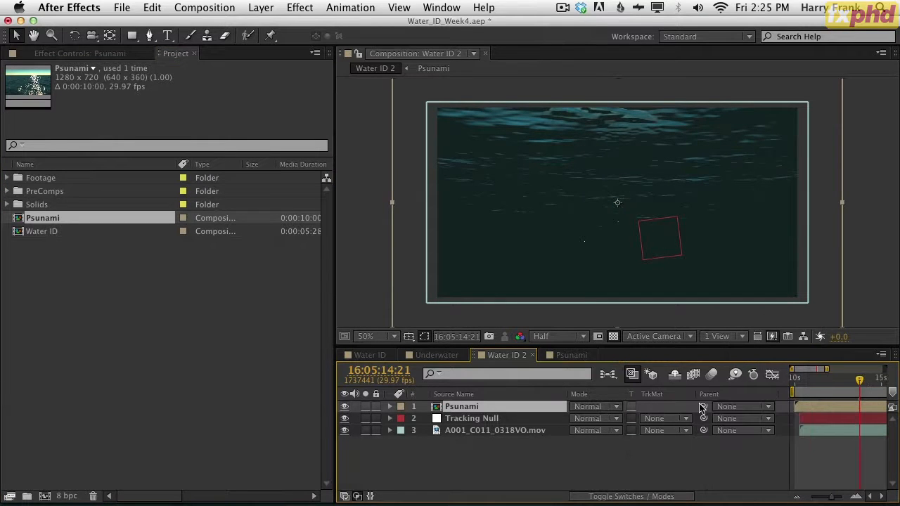
pyautogui.moveTo(703, 411); pyautogui.dragTo(521, 452)
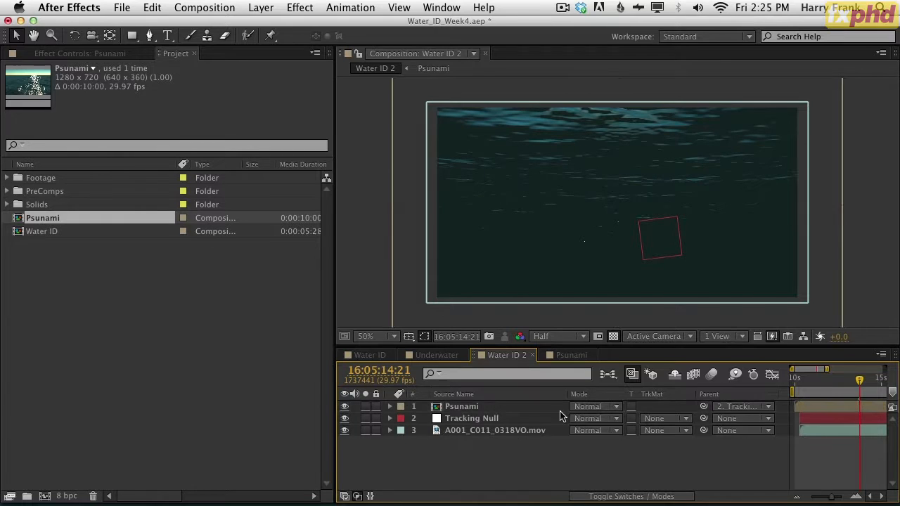
pyautogui.rightClick(727, 398)
pyautogui.click(766, 401)
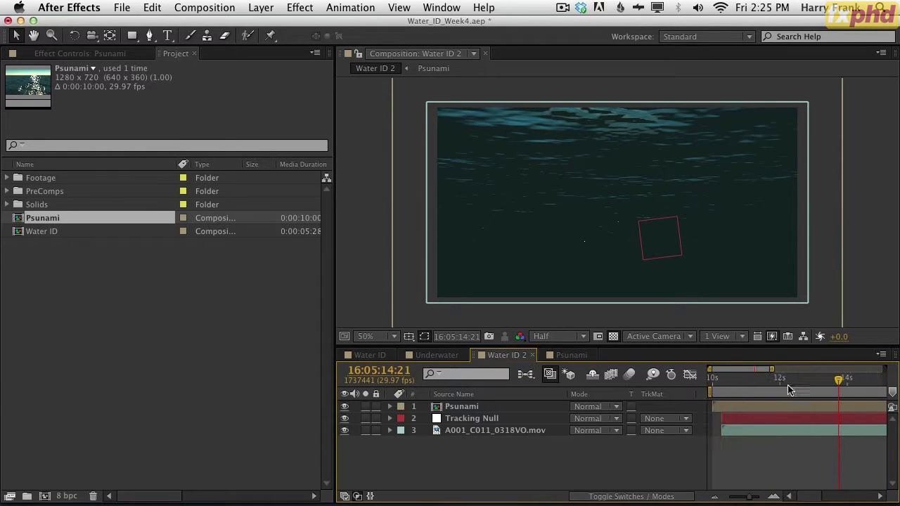
# Preview the parented Psunami layer in Water ID 2 from the composition's first frame.
pyautogui.moveTo(773, 370); pyautogui.dragTo(884, 370)
pyautogui.moveTo(751, 384)
pyautogui.mouseDown()
pyautogui.moveTo(795, 380)
pyautogui.moveTo(742, 383)
pyautogui.mouseUp()
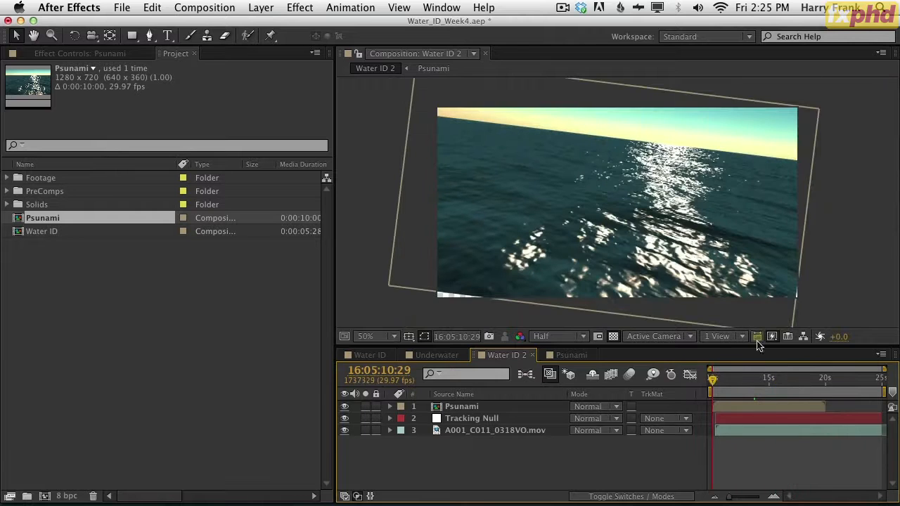
pyautogui.press('space')
pyautogui.press('space')
# Shift Tracking Null and the A001_C011_0318VO.mov footage together to start about one second into the composition.
pyautogui.moveTo(710, 384)
pyautogui.mouseDown()
pyautogui.moveTo(724, 386)
pyautogui.moveTo(709, 385)
pyautogui.mouseUp()
pyautogui.click(773, 498)
pyautogui.click(733, 421)
pyautogui.keyDown('shift'); pyautogui.click(746, 431); pyautogui.keyUp('shift')
pyautogui.moveTo(745, 432); pyautogui.dragTo(732, 433)
pyautogui.moveTo(718, 385); pyautogui.dragTo(773, 427)
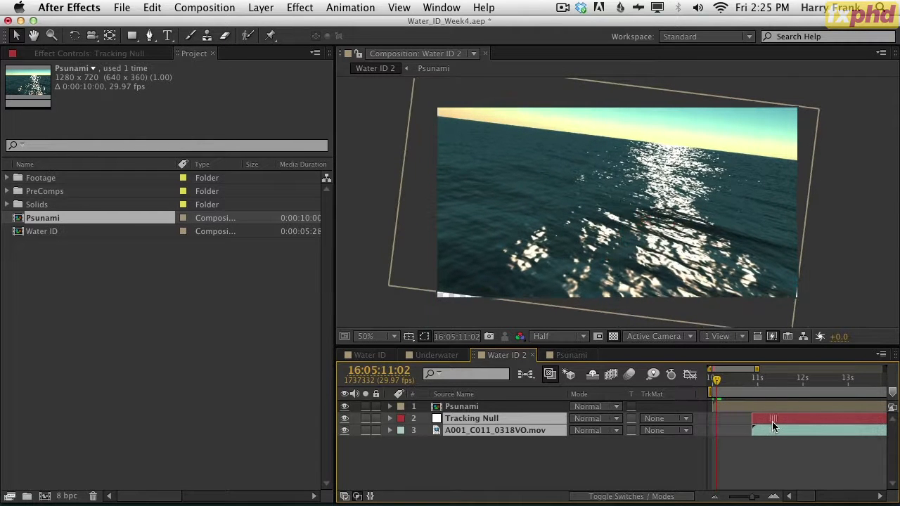
pyautogui.moveTo(722, 389); pyautogui.dragTo(719, 389)
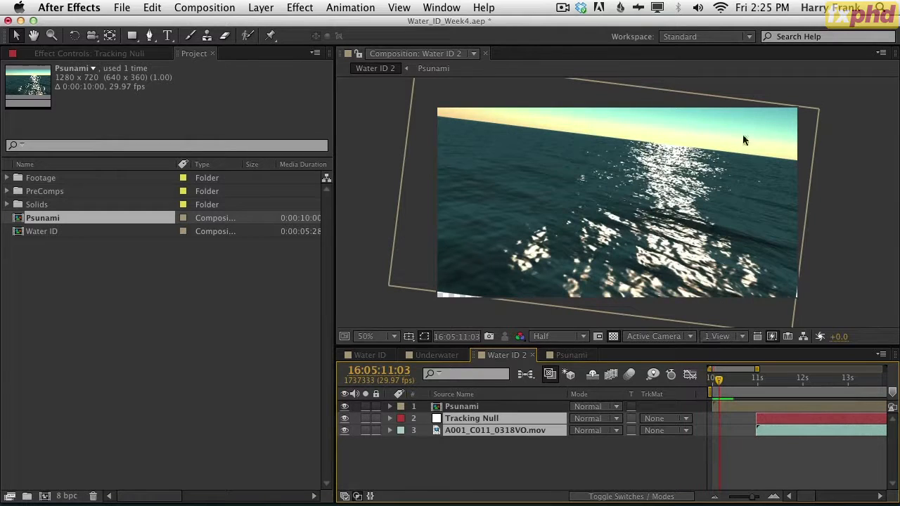
# Show the Parent column in the Water ID 2 timeline to review the Psunami layer's parenting.
pyautogui.click(493, 408)
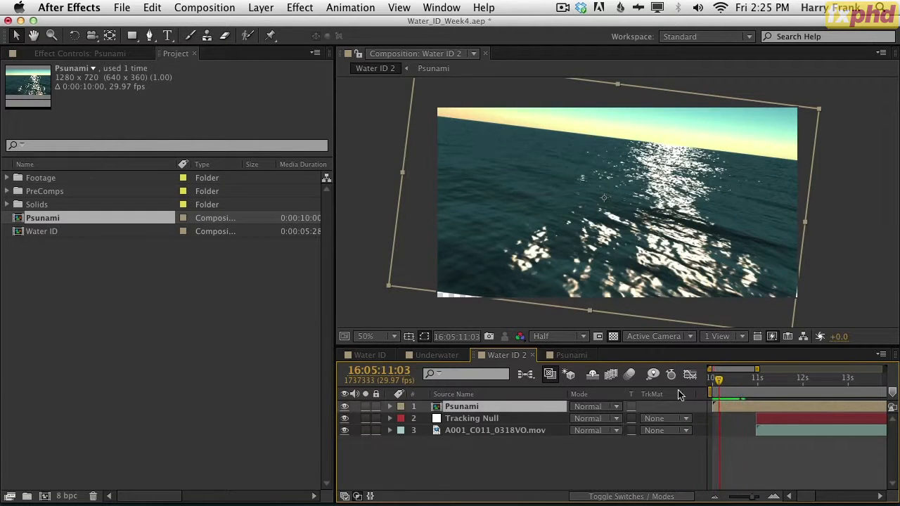
pyautogui.rightClick(655, 396)
pyautogui.moveTo(735, 438)
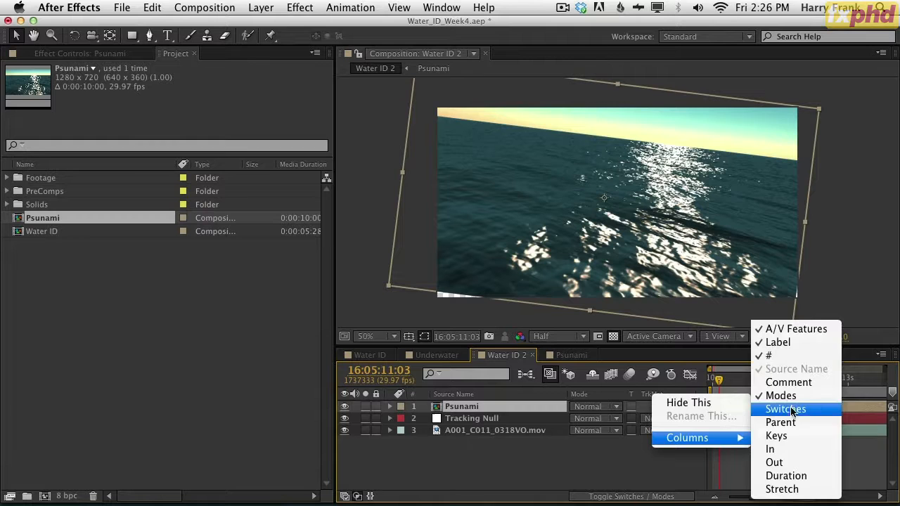
pyautogui.click(780, 422)
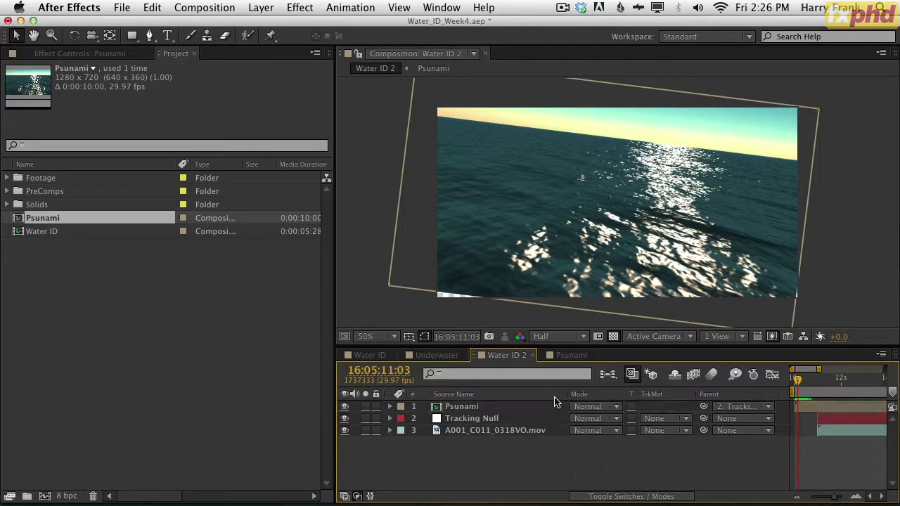
# Reset the Psunami layer's transform on the composition's first frame and fit the layer to the composition size.
pyautogui.moveTo(800, 386); pyautogui.dragTo(765, 392)
pyautogui.click(492, 407)
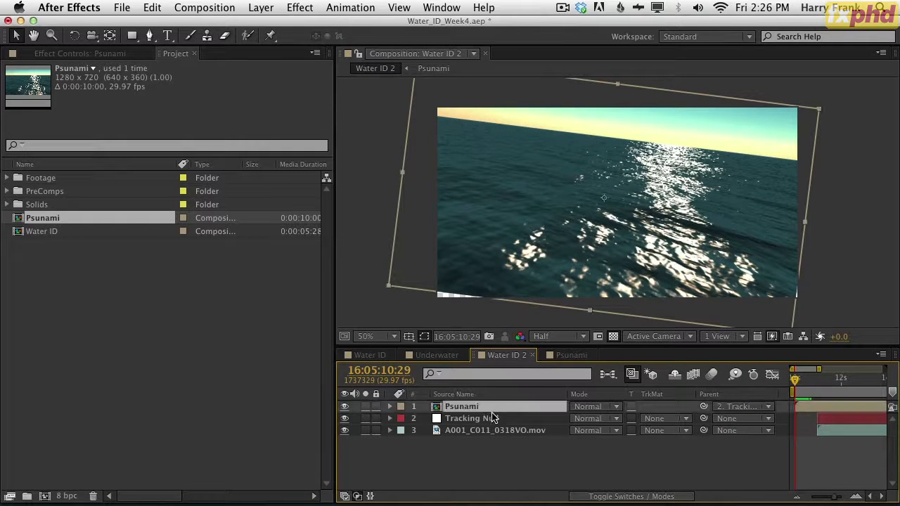
pyautogui.press('u')
pyautogui.click(578, 420)
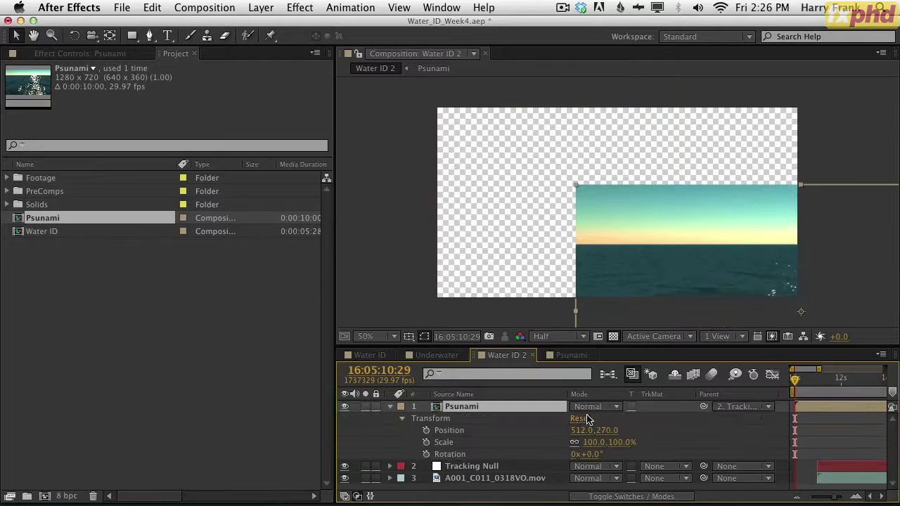
pyautogui.press('super+alt+f')
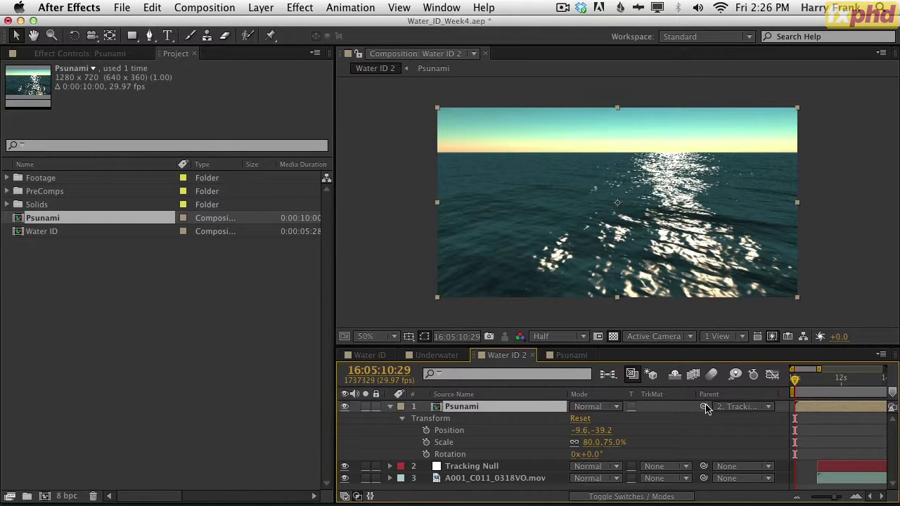
pyautogui.moveTo(559, 432); pyautogui.dragTo(472, 467)
pyautogui.press('u')
pyautogui.click(547, 456)
# Preview Water ID 2 from the first frame and inspect the start of the underwater footage around 16:05:11:28.
pyautogui.moveTo(803, 383); pyautogui.dragTo(793, 394)
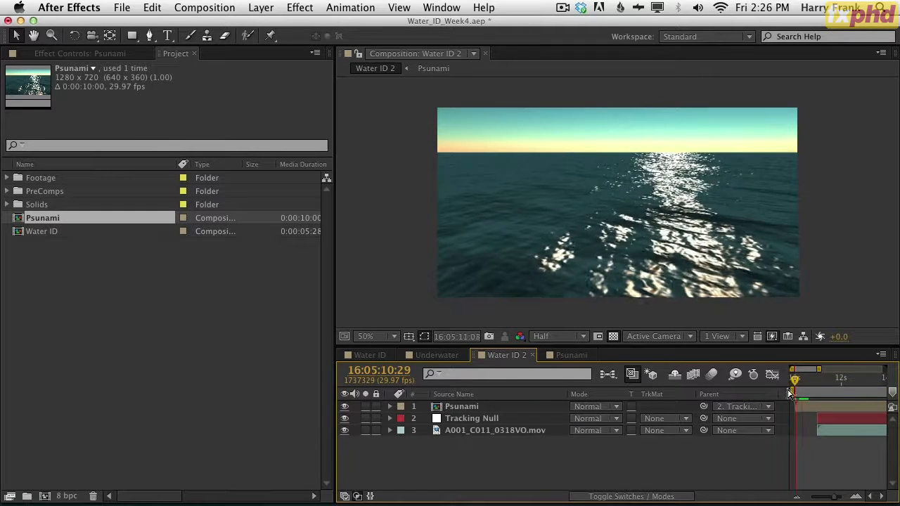
pyautogui.press('space')
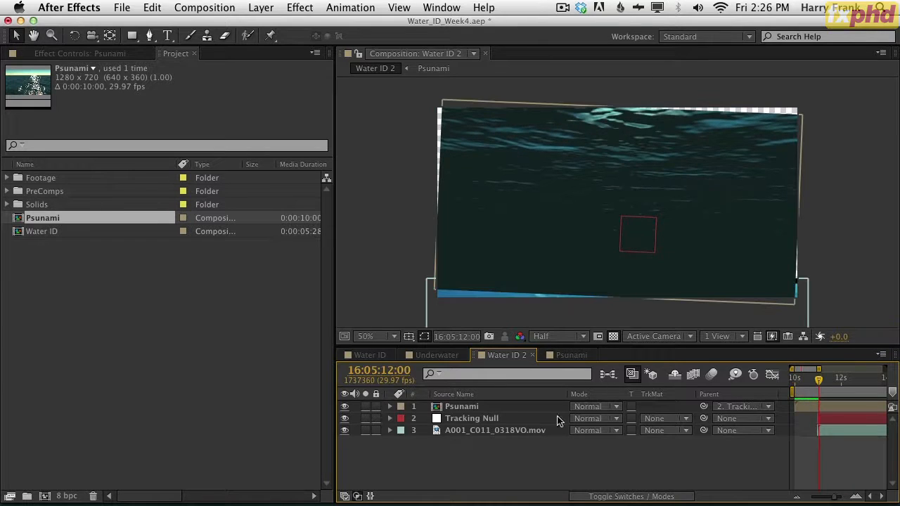
pyautogui.moveTo(825, 387)
pyautogui.mouseDown()
pyautogui.moveTo(847, 388)
pyautogui.moveTo(799, 394)
pyautogui.moveTo(817, 397)
pyautogui.mouseUp()
# Set the Psunami layer's blending mode to Screen.
pyautogui.click(460, 407)
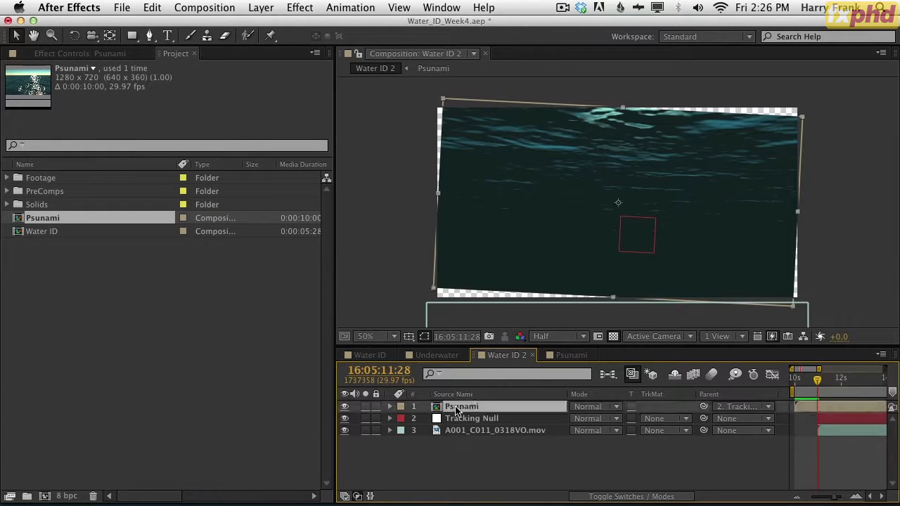
pyautogui.click(584, 408)
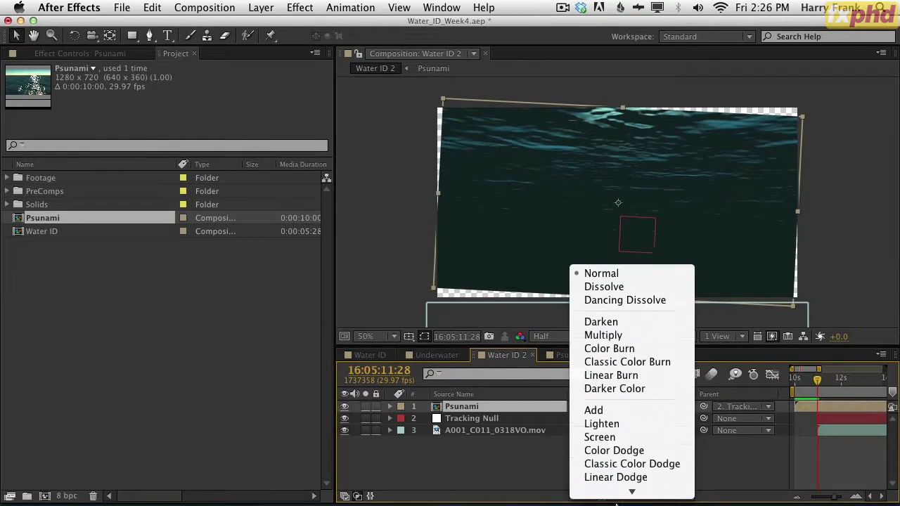
pyautogui.click(617, 382)
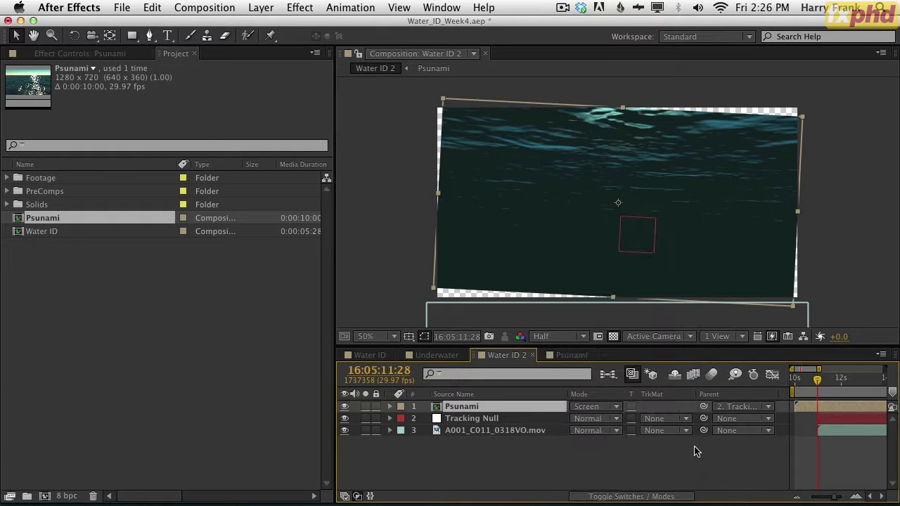
pyautogui.click(622, 461)
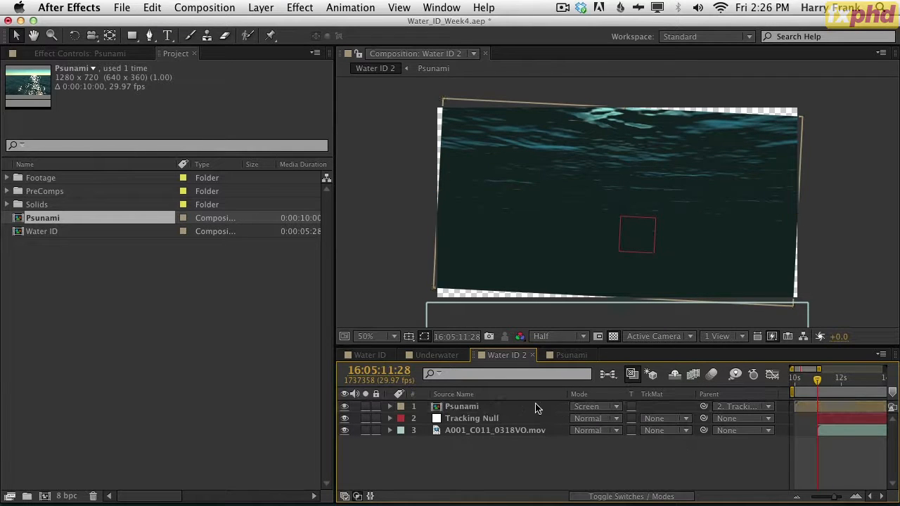
# Shift Tracking Null and the A001_C011_0318VO.mov footage slightly earlier together, to start at about 16:05:11:27.
pyautogui.click(824, 430)
pyautogui.keyDown('shift'); pyautogui.click(826, 420); pyautogui.keyUp('shift')
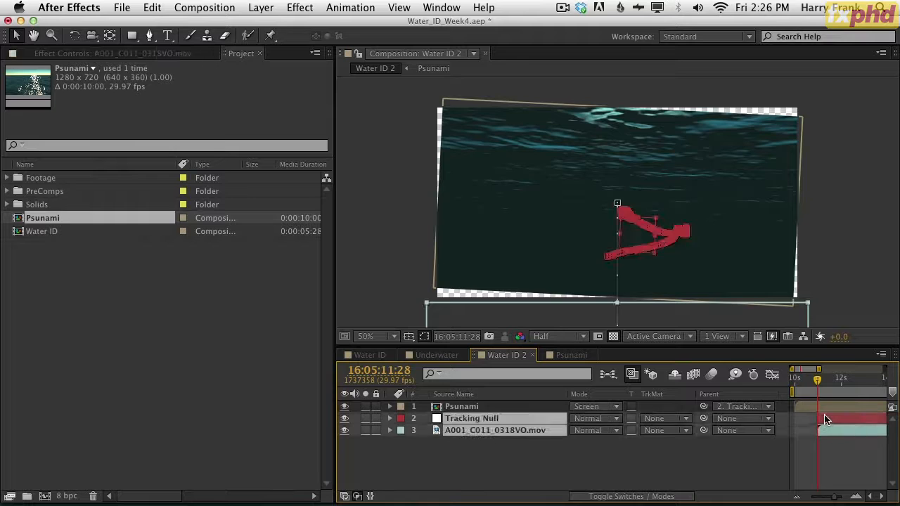
pyautogui.moveTo(822, 415); pyautogui.dragTo(823, 414)
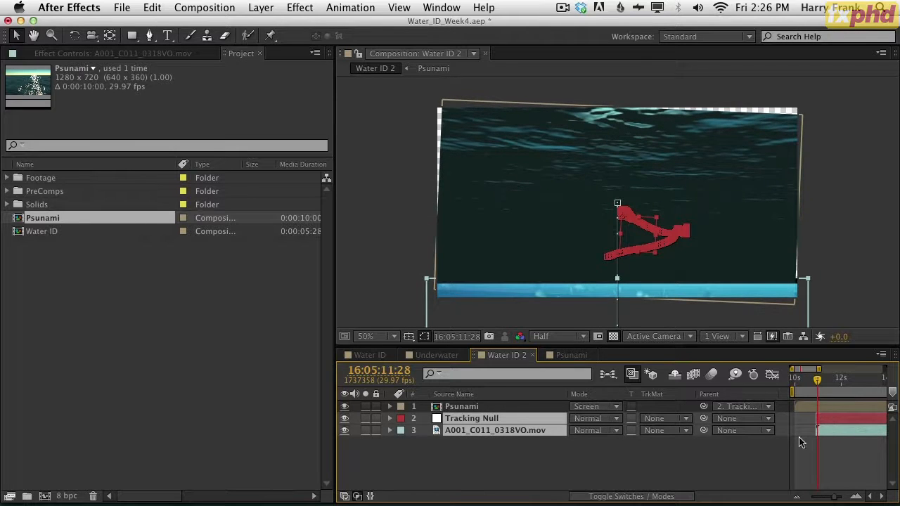
# Reveal the Position keyframes of A001_C011_0318VO.mov and inspect the footage's rise up to 16:05:12:07.
pyautogui.click(514, 430)
pyautogui.press('p')
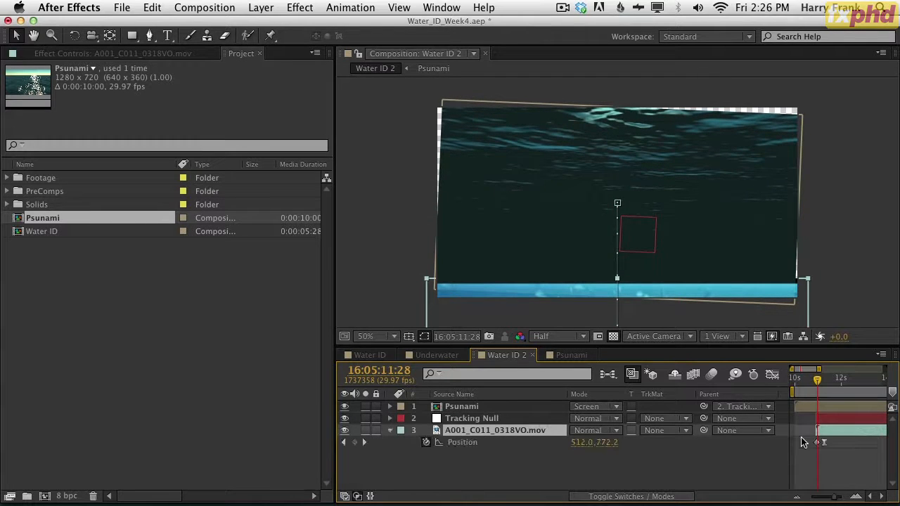
pyautogui.moveTo(827, 380)
pyautogui.mouseDown()
pyautogui.moveTo(812, 386)
pyautogui.moveTo(828, 390)
pyautogui.moveTo(800, 394)
pyautogui.moveTo(821, 391)
pyautogui.mouseUp()
pyautogui.click(437, 443)
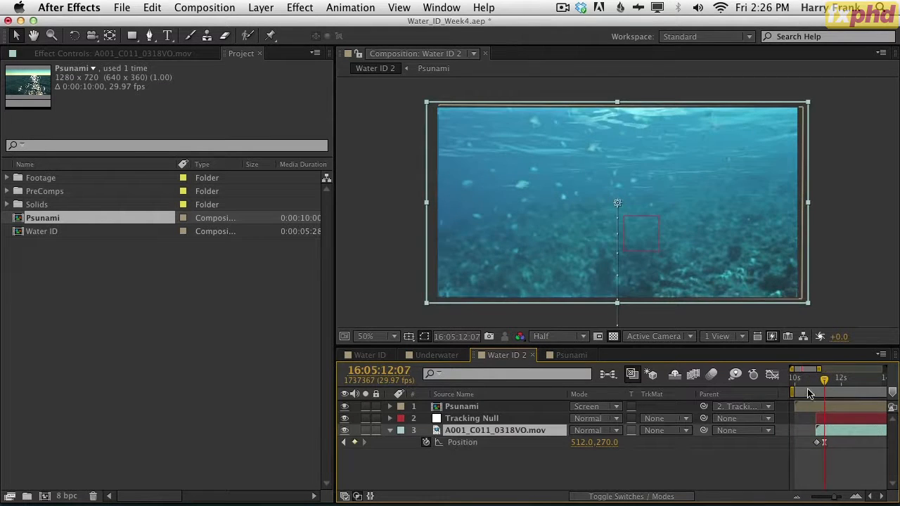
# Move Tracking Null and A001_C011_0318VO.mov earlier together, to start at about 16:05:11:19.
pyautogui.moveTo(808, 387); pyautogui.dragTo(809, 394)
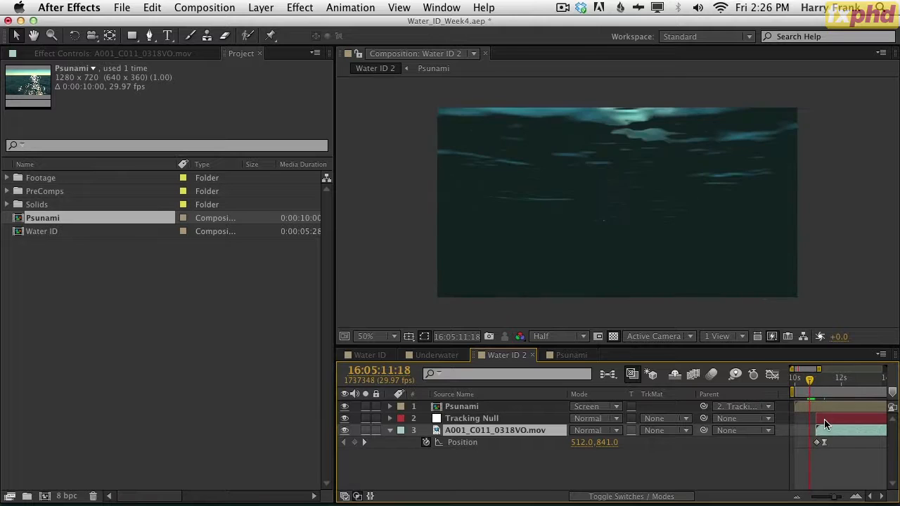
pyautogui.click(824, 420)
pyautogui.keyDown('shift'); pyautogui.click(831, 430); pyautogui.keyUp('shift')
pyautogui.moveTo(831, 430); pyautogui.dragTo(826, 432)
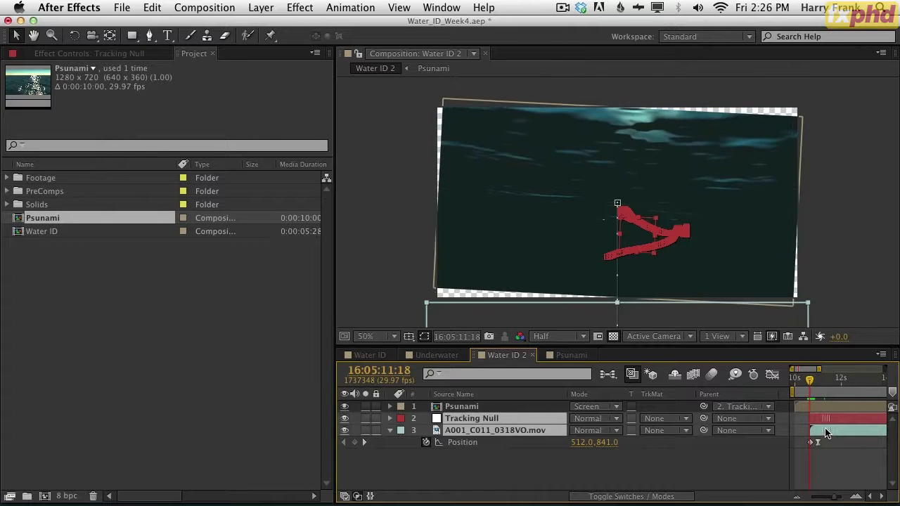
pyautogui.click(779, 467)
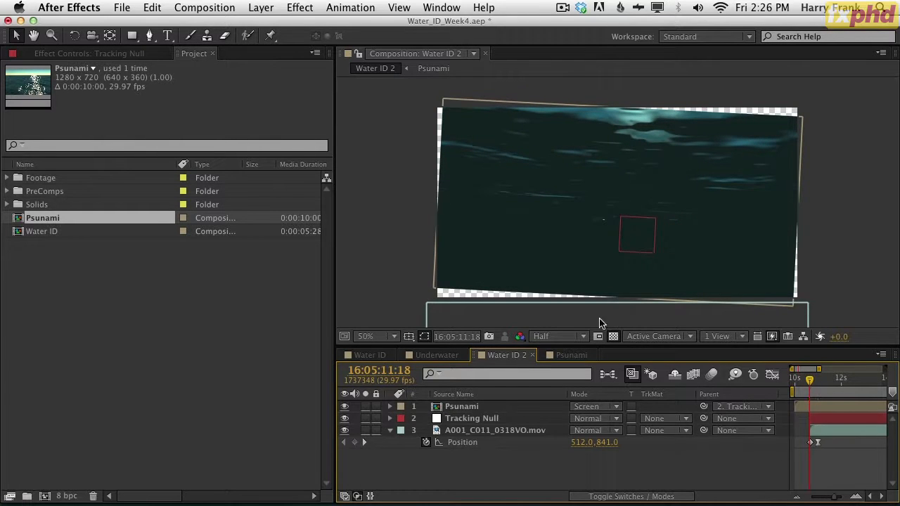
# Fine-tune the timing of Tracking Null and the underwater footage so both start at about 16:05:11:20.
pyautogui.click(432, 319)
pyautogui.moveTo(809, 300); pyautogui.dragTo(788, 258)
pyautogui.moveTo(807, 381)
pyautogui.mouseDown()
pyautogui.moveTo(819, 385)
pyautogui.moveTo(808, 381)
pyautogui.mouseUp()
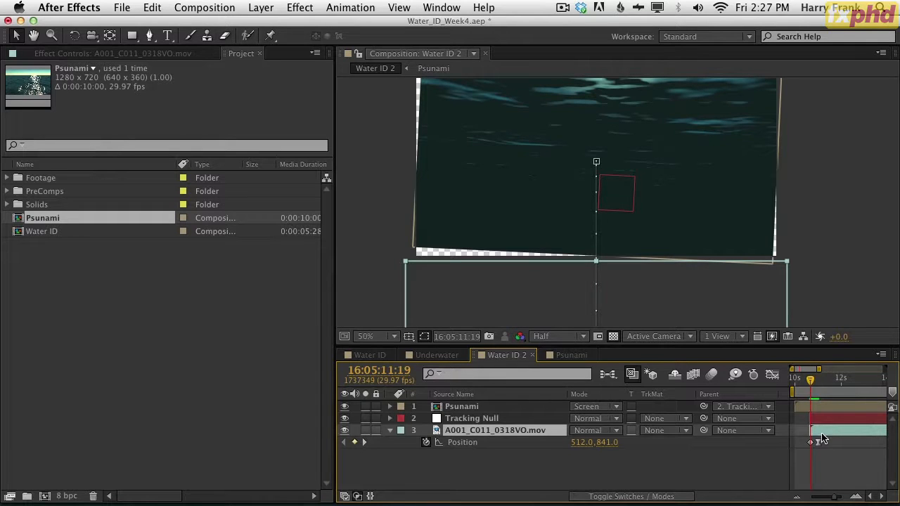
pyautogui.keyDown('shift'); pyautogui.click(821, 420); pyautogui.keyUp('shift')
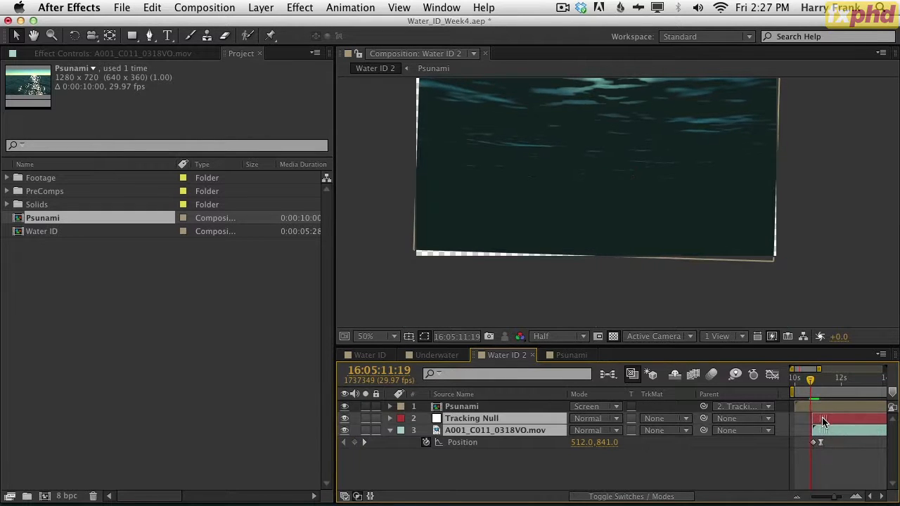
pyautogui.moveTo(821, 419); pyautogui.dragTo(811, 398)
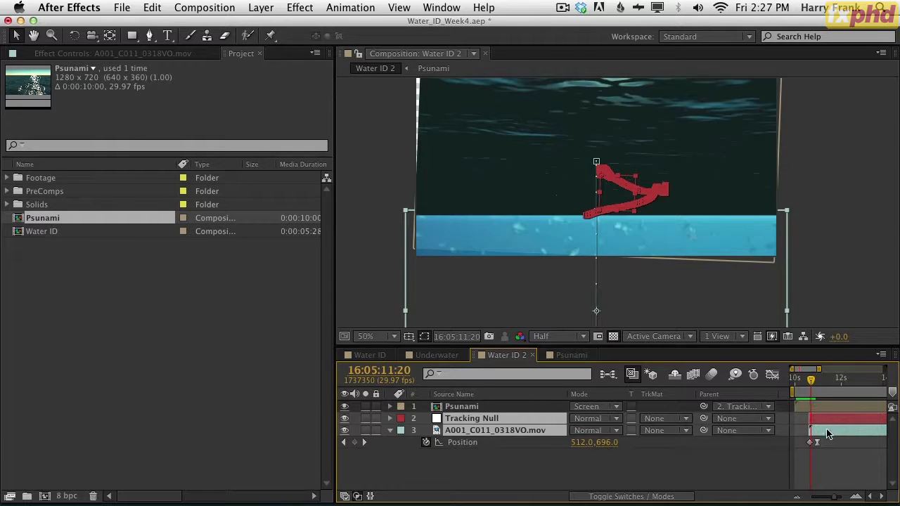
pyautogui.moveTo(827, 432); pyautogui.dragTo(828, 432)
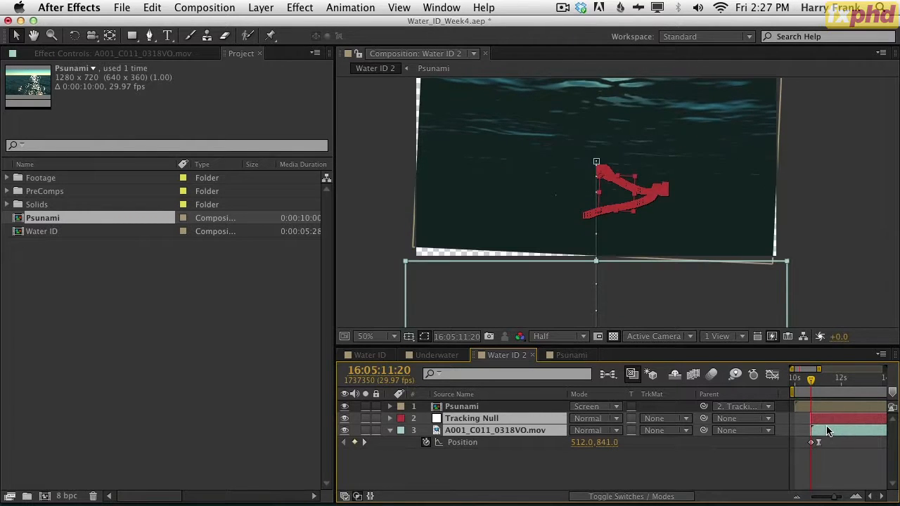
# Shorten the work area around the plunge and preview the transition from the ocean surface to the underwater footage.
pyautogui.press('space')
pyautogui.press('space')
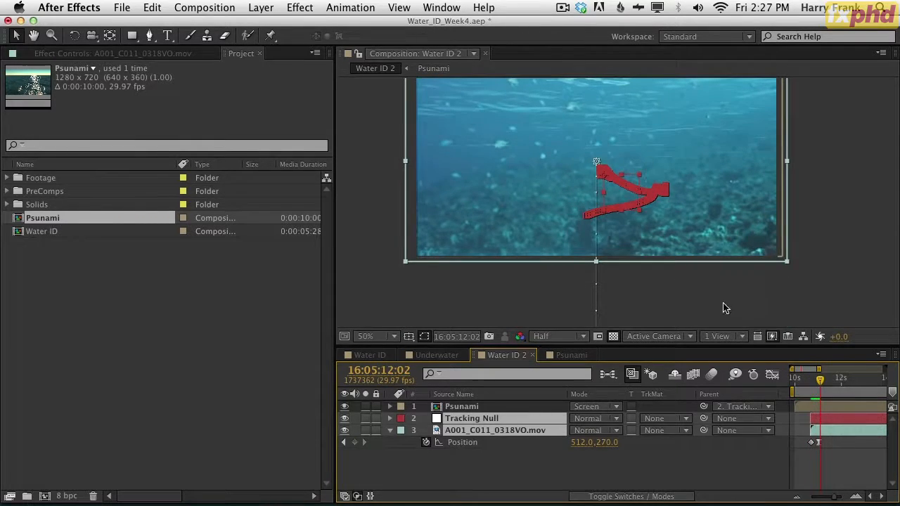
pyautogui.moveTo(707, 286); pyautogui.dragTo(776, 346)
pyautogui.press('space')
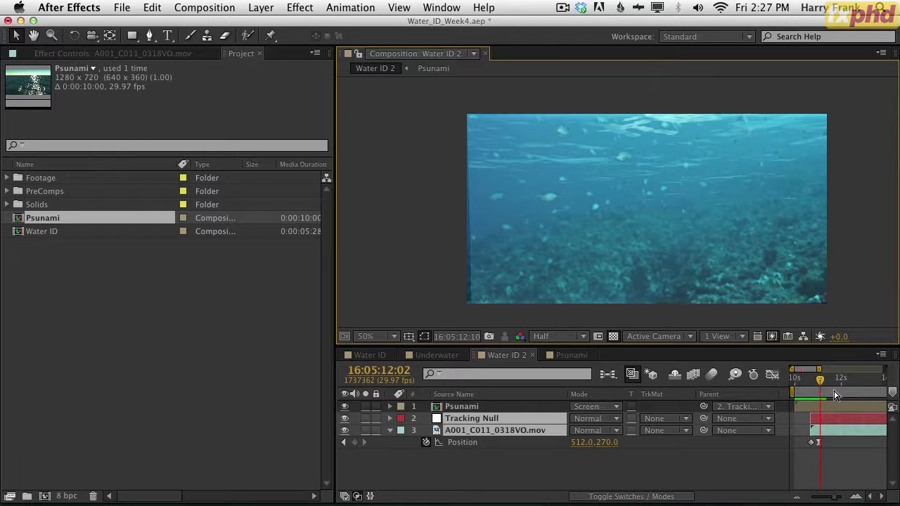
pyautogui.click(823, 382)
pyautogui.click(830, 380)
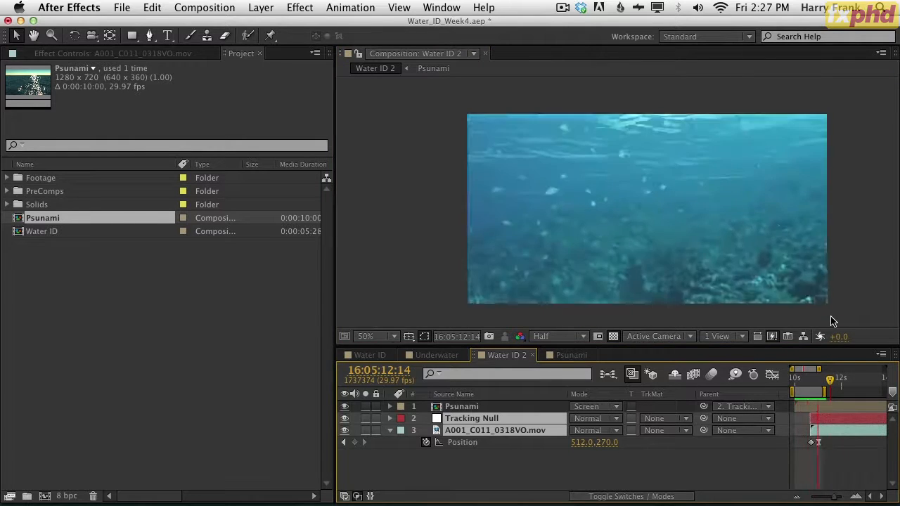
pyautogui.press('space')
# Try starting Tracking Null and the underwater footage earlier, at about 16:05:11:06, preview the transition, and undo the shift.
pyautogui.click(809, 381)
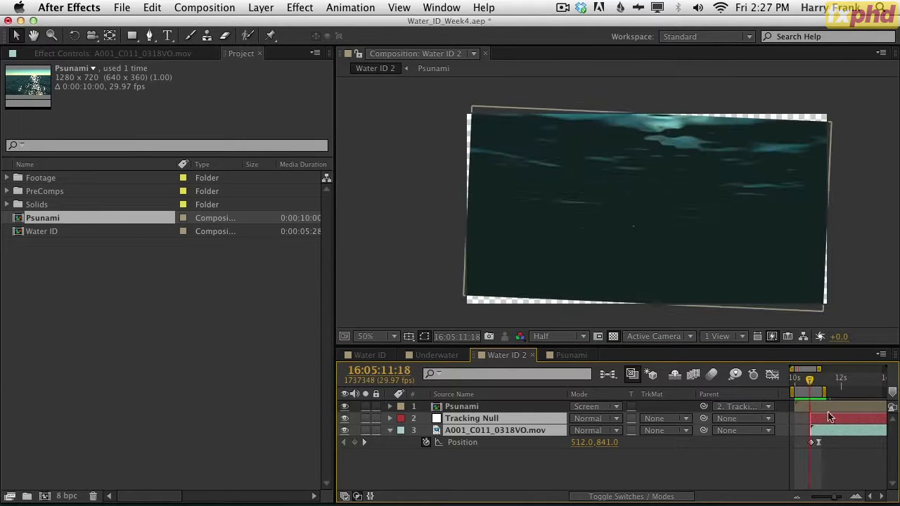
pyautogui.moveTo(831, 420); pyautogui.dragTo(823, 419)
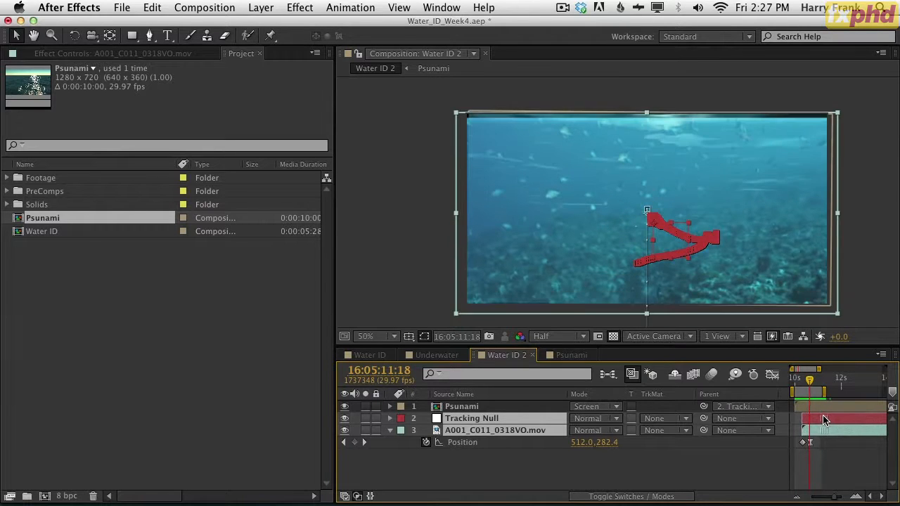
pyautogui.click(805, 462)
pyautogui.press('space')
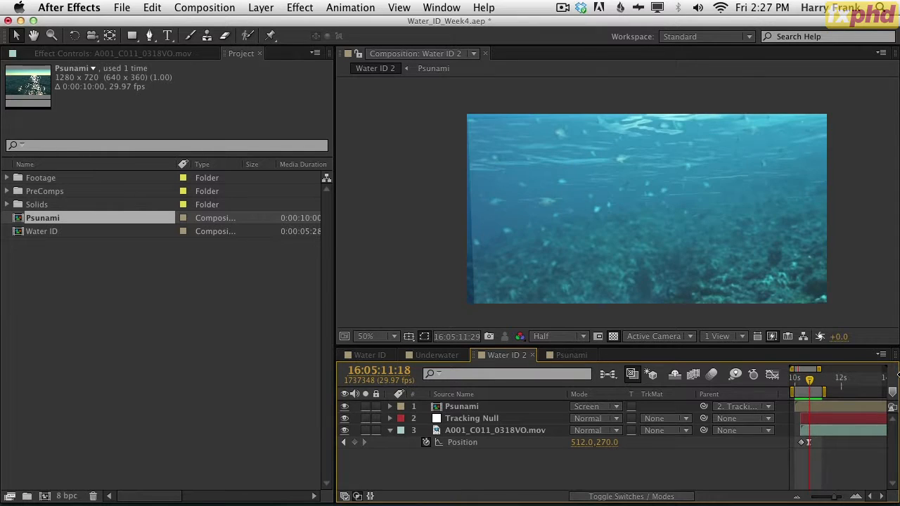
pyautogui.press('space')
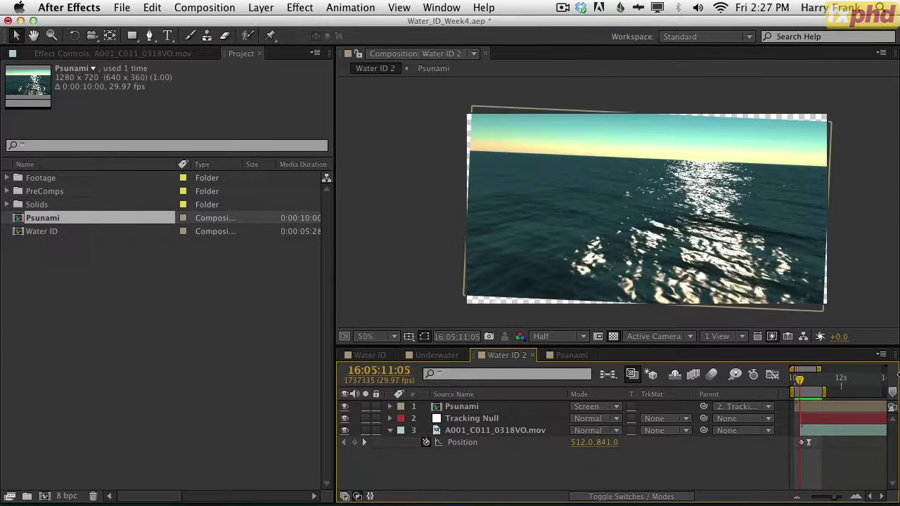
pyautogui.click(817, 420)
pyautogui.press('super+z')
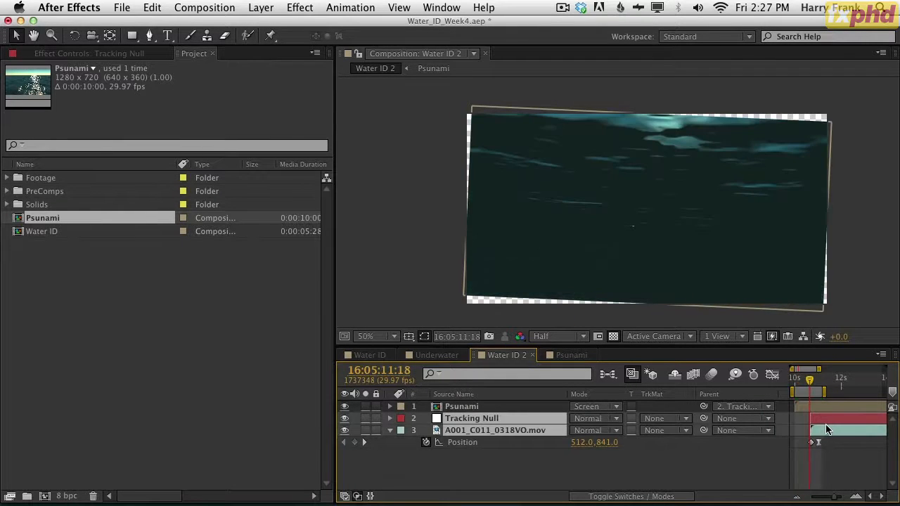
# Try starting Tracking Null and the underwater footage a few frames later, moving them back to about 16:05:11:20 and previewing.
pyautogui.hotkey('alt', 'pagedown')
pyautogui.hotkey('alt', 'pagedown')
pyautogui.hotkey('alt', 'pagedown')
pyautogui.hotkey('alt', 'pagedown')
pyautogui.hotkey('alt', 'pagedown')
pyautogui.hotkey('alt', 'pagedown')
pyautogui.moveTo(799, 382); pyautogui.dragTo(810, 385)
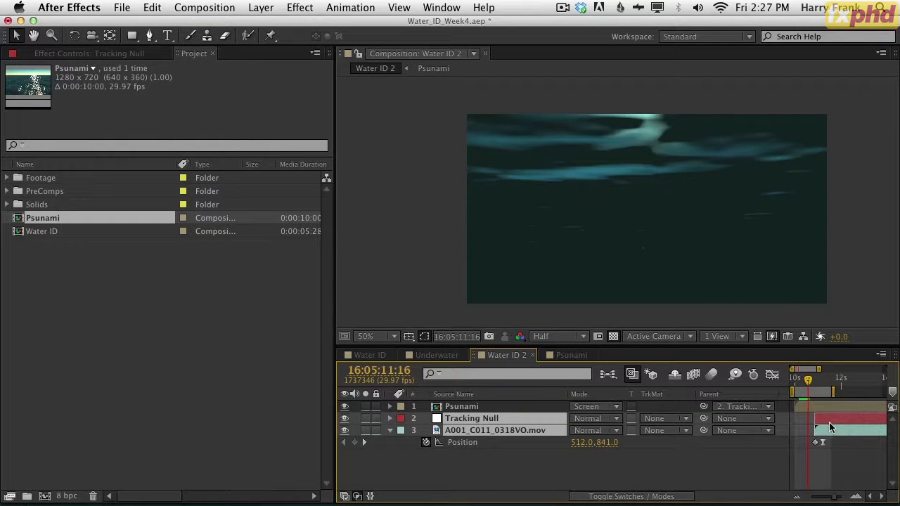
pyautogui.moveTo(830, 422); pyautogui.dragTo(826, 422)
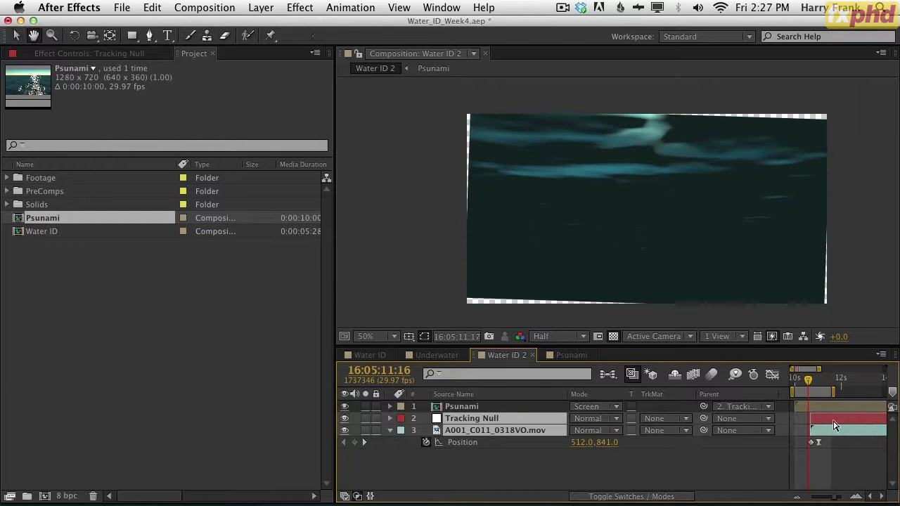
pyautogui.press('i')
pyautogui.click(814, 454)
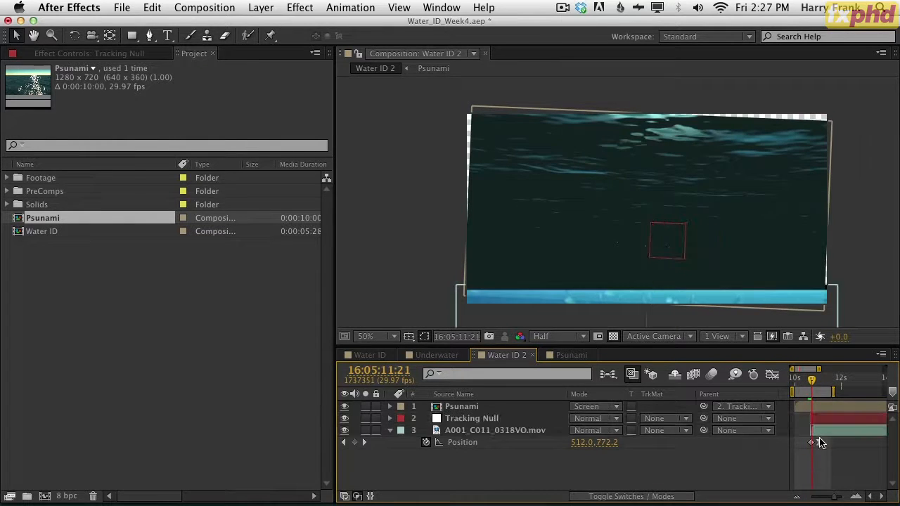
# Shift Tracking Null and the underwater footage together so both start about ten frames earlier.
pyautogui.click(820, 441)
pyautogui.moveTo(808, 379); pyautogui.dragTo(813, 389)
pyautogui.moveTo(830, 422); pyautogui.dragTo(827, 422)
pyautogui.hotkey('alt', 'pageup')
pyautogui.hotkey('alt', 'pageup')
pyautogui.hotkey('alt', 'pageup')
pyautogui.hotkey('shift', 'pagedown')
pyautogui.hotkey('alt', 'pageup')
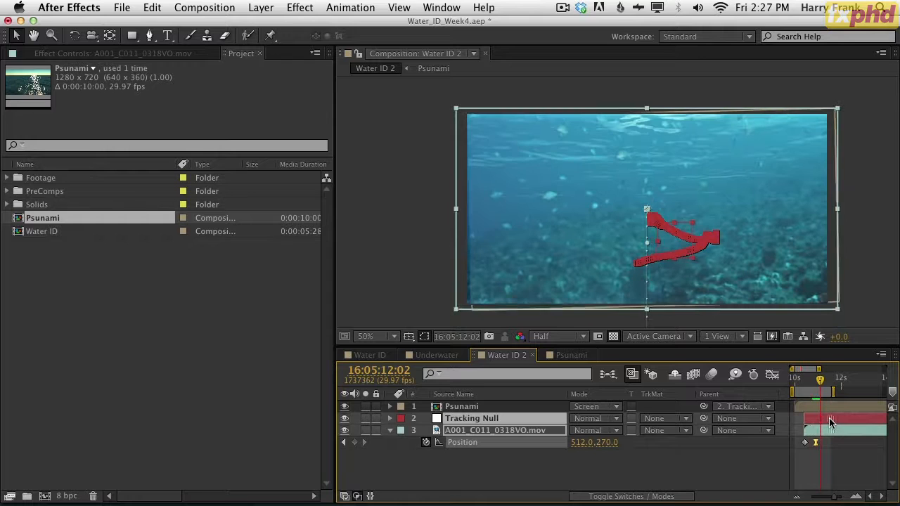
# Move the underwater footage's second Position keyframe a few frames earlier and preview the transition.
pyautogui.moveTo(800, 387); pyautogui.dragTo(809, 400)
pyautogui.moveTo(815, 442); pyautogui.dragTo(812, 443)
pyautogui.moveTo(809, 385); pyautogui.dragTo(801, 391)
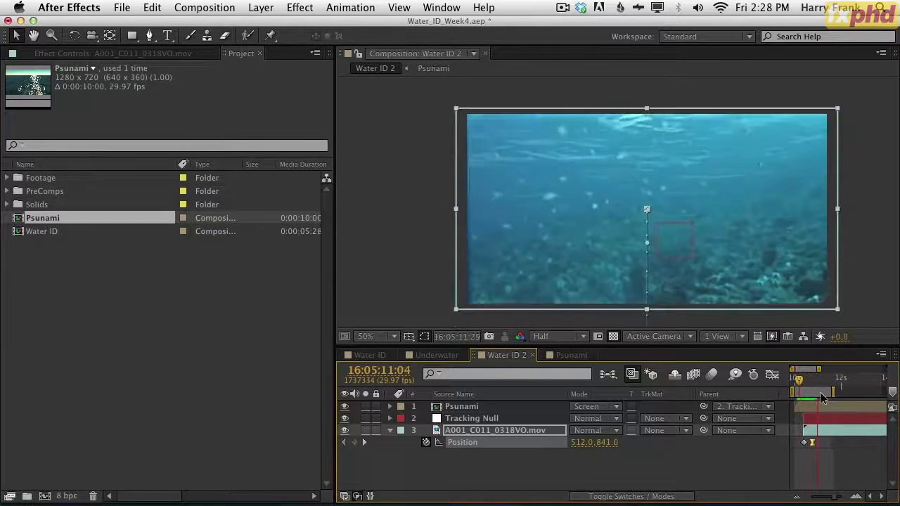
pyautogui.press('space')
# Show the whole composition's timeline and extend the work area over most of the underwater footage.
pyautogui.moveTo(818, 369); pyautogui.dragTo(888, 373)
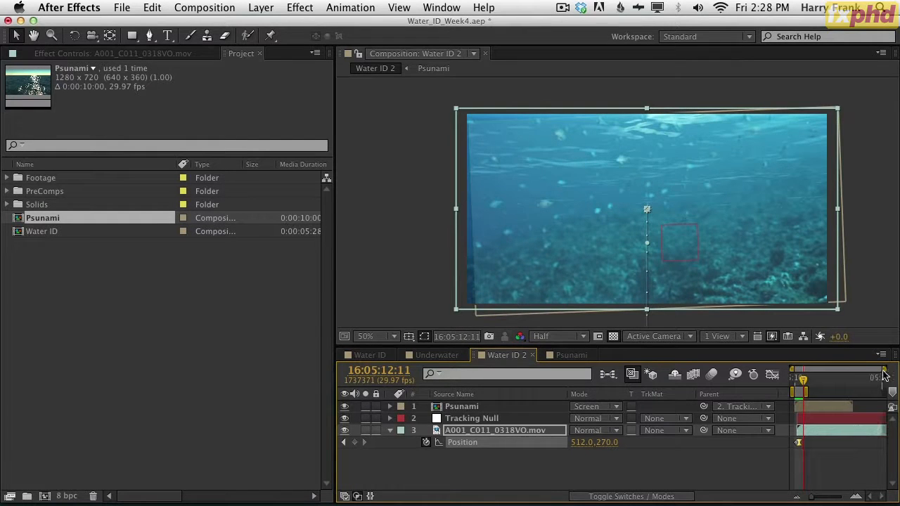
pyautogui.click(819, 392)
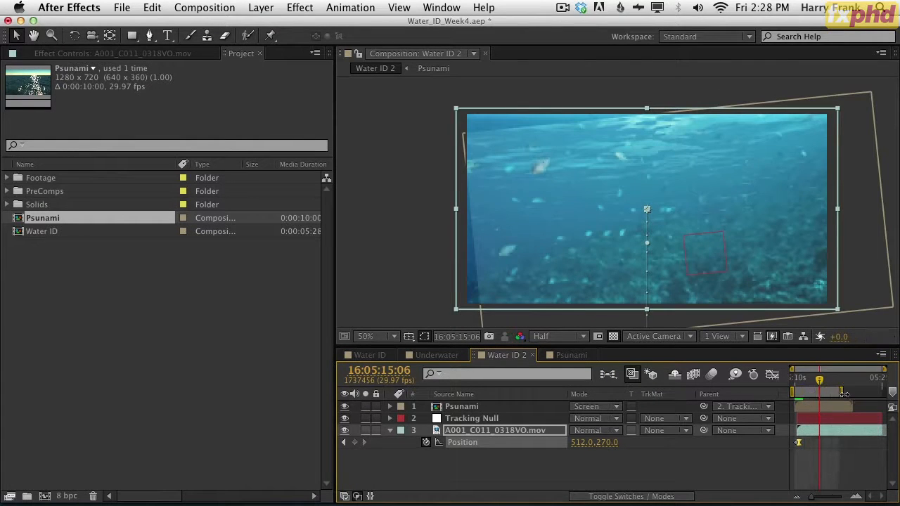
pyautogui.moveTo(857, 391)
pyautogui.mouseDown()
pyautogui.moveTo(884, 392)
pyautogui.moveTo(850, 397)
pyautogui.moveTo(874, 392)
pyautogui.mouseUp()
pyautogui.moveTo(840, 386); pyautogui.dragTo(847, 386)
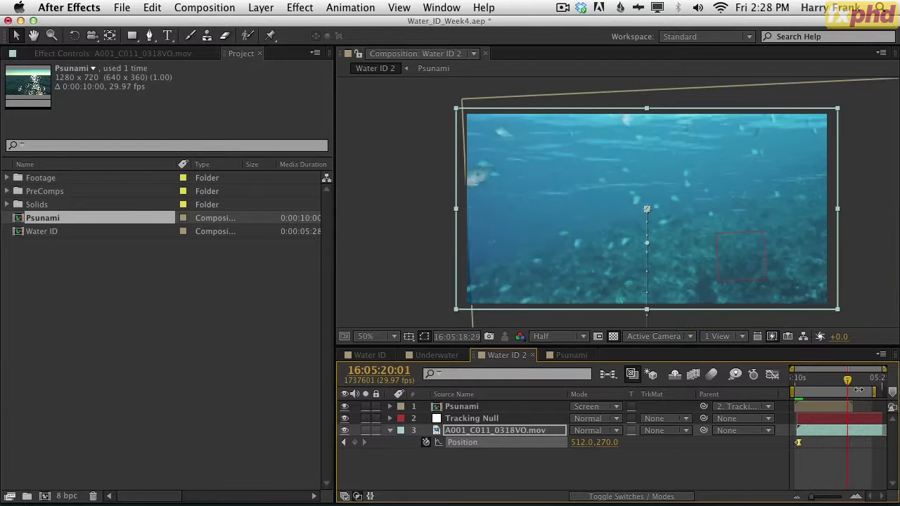
# Set the start timecode of Water ID 2 to 0:00:00:00 and its duration to 6 seconds.
pyautogui.press('Home')
pyautogui.press('super+k')
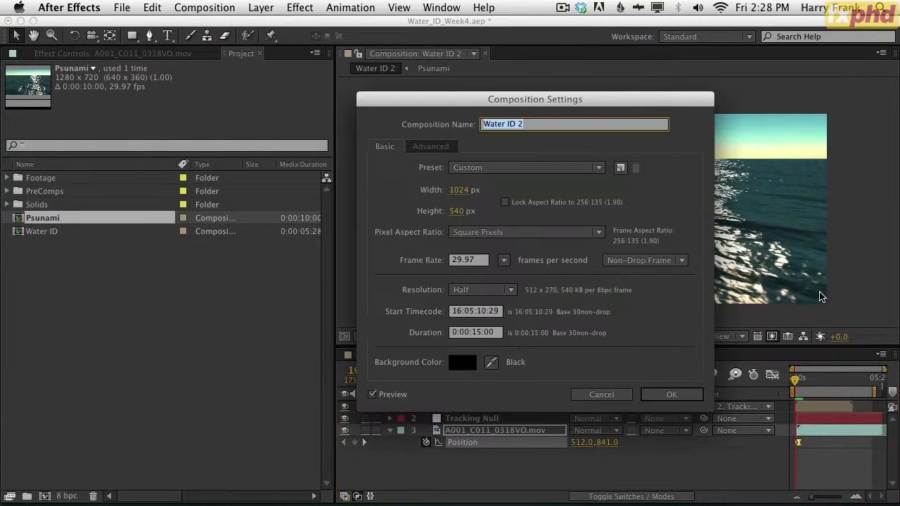
pyautogui.click(474, 312)
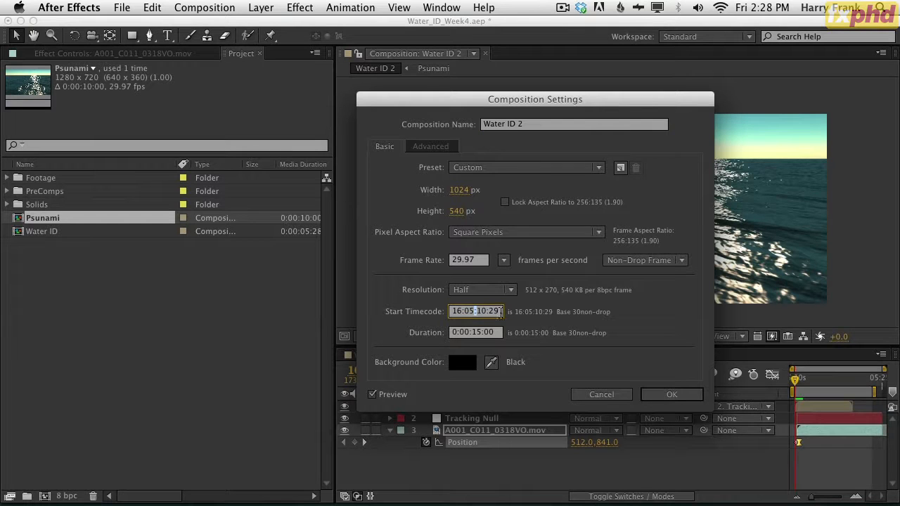
pyautogui.write('0')
pyautogui.press('Tab')
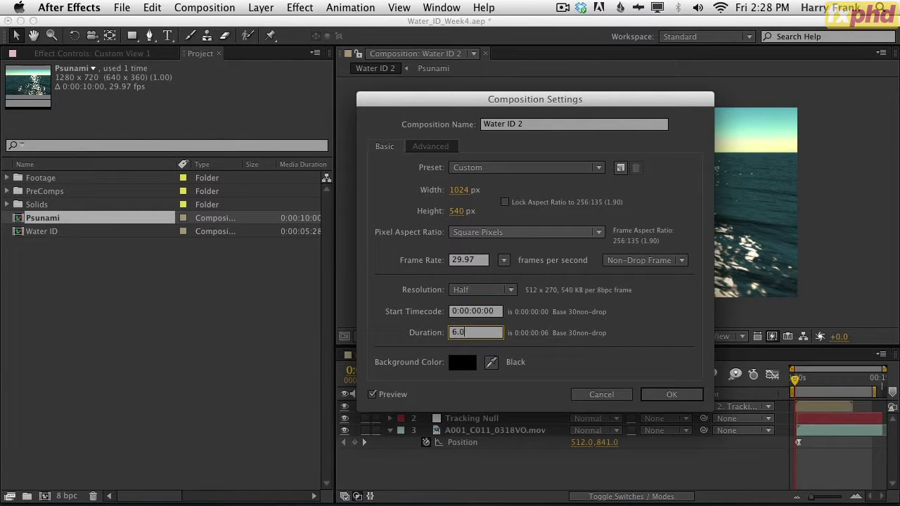
pyautogui.press('Return')
# Preview the plunge from the composition's start and inspect the transition frames up to about one second.
pyautogui.press('space')
pyautogui.moveTo(796, 380); pyautogui.dragTo(803, 382)
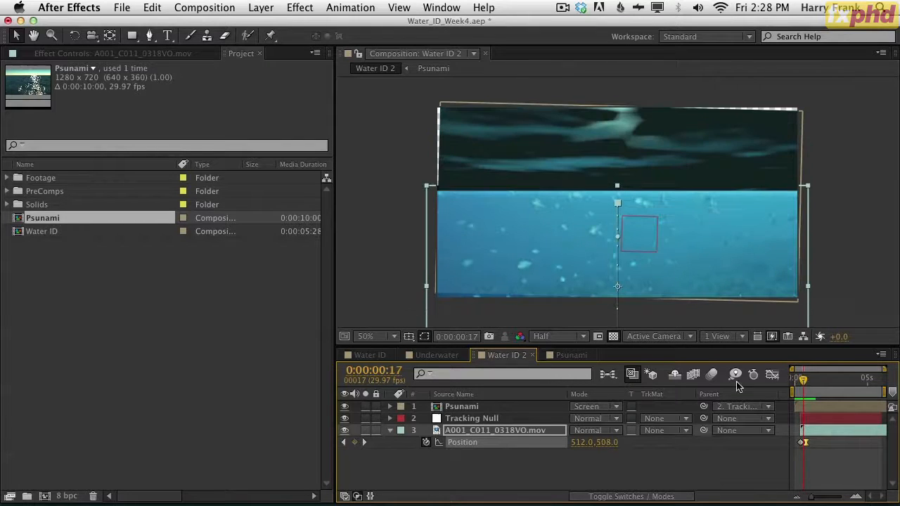
pyautogui.click(628, 453)
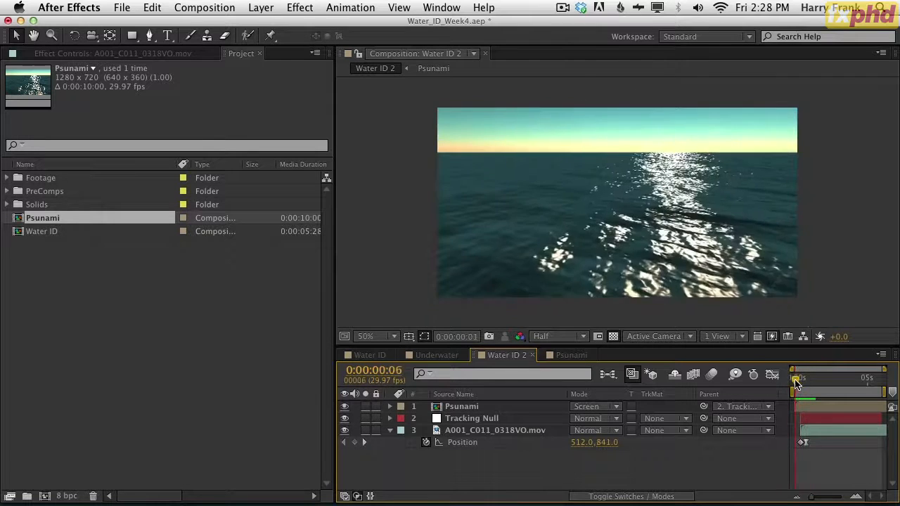
pyautogui.moveTo(805, 384); pyautogui.dragTo(809, 380)
# Scale the Psunami layer to 89.0, 83.4% and shift it slightly upward over the underwater footage.
pyautogui.click(477, 419)
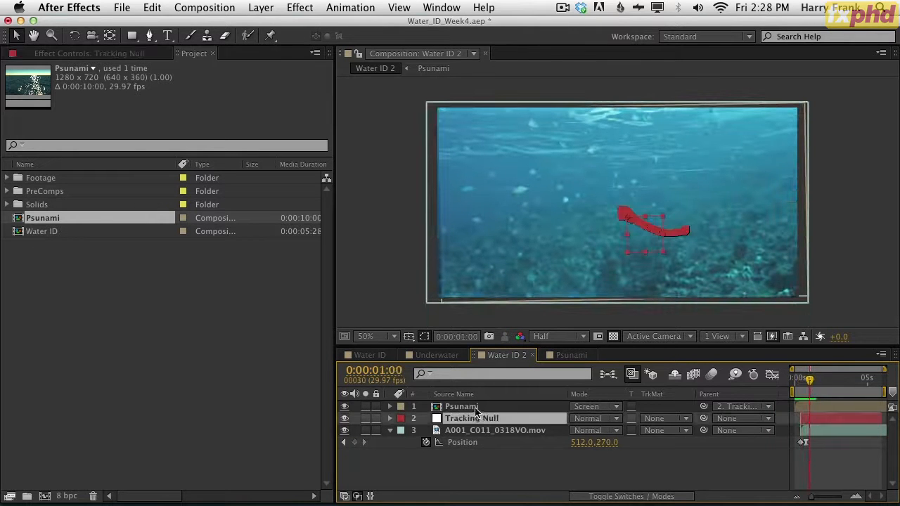
pyautogui.click(478, 408)
pyautogui.press('s')
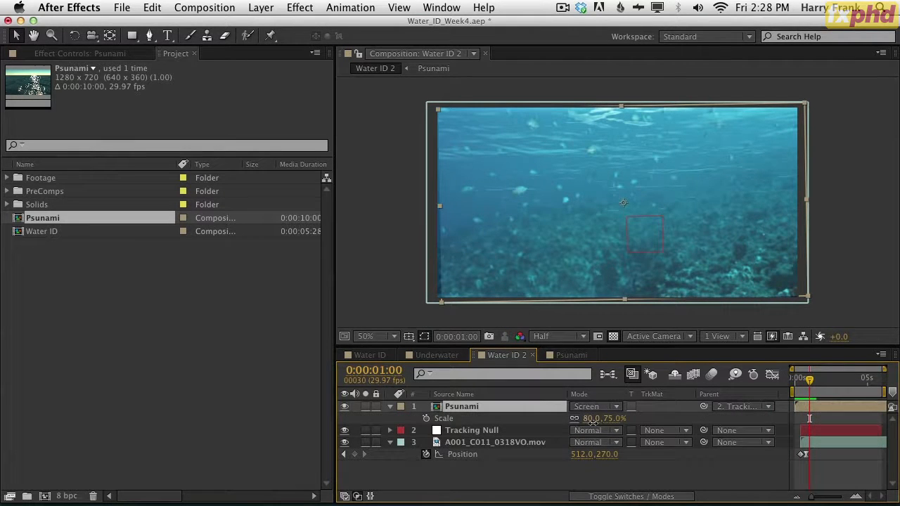
pyautogui.moveTo(596, 420); pyautogui.dragTo(596, 422)
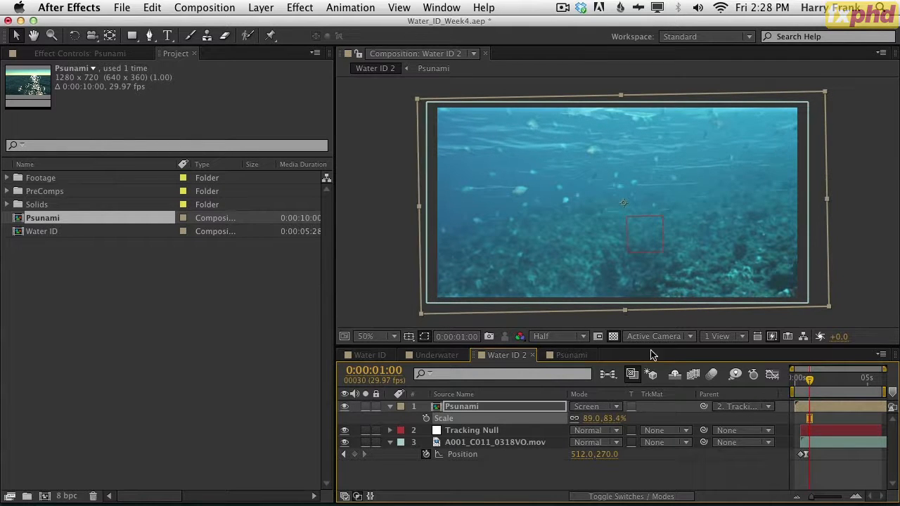
pyautogui.moveTo(670, 301)
pyautogui.mouseDown()
pyautogui.moveTo(663, 280)
pyautogui.moveTo(666, 294)
pyautogui.mouseUp()
# In the Psunami composition, raise the camera Tilt of the Psunami Below effect to 90°.
pyautogui.doubleClick(489, 406)
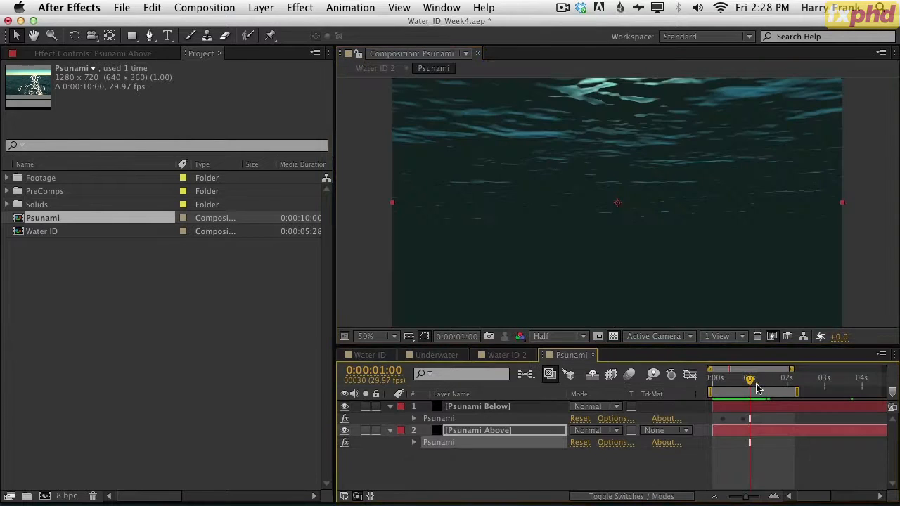
pyautogui.click(756, 380)
pyautogui.doubleClick(440, 419)
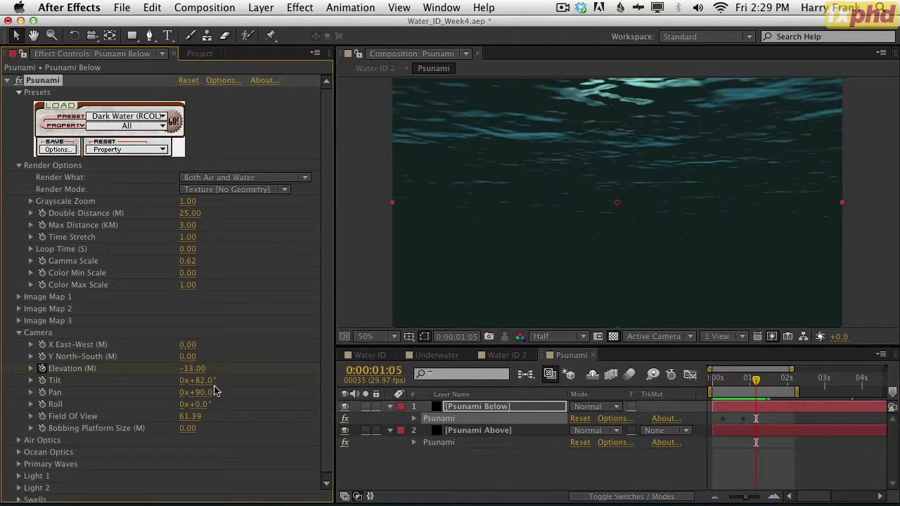
pyautogui.click(203, 381)
pyautogui.press('Up')
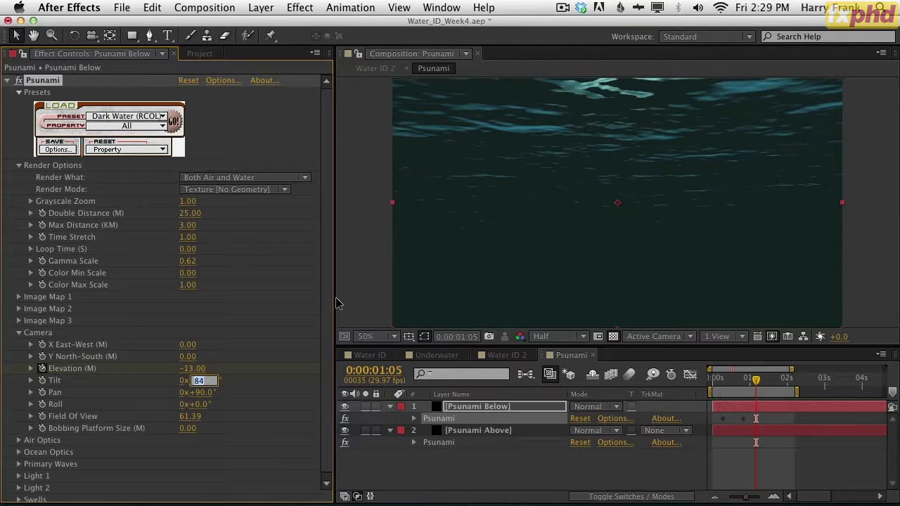
pyautogui.press('Up')
pyautogui.press('Up')
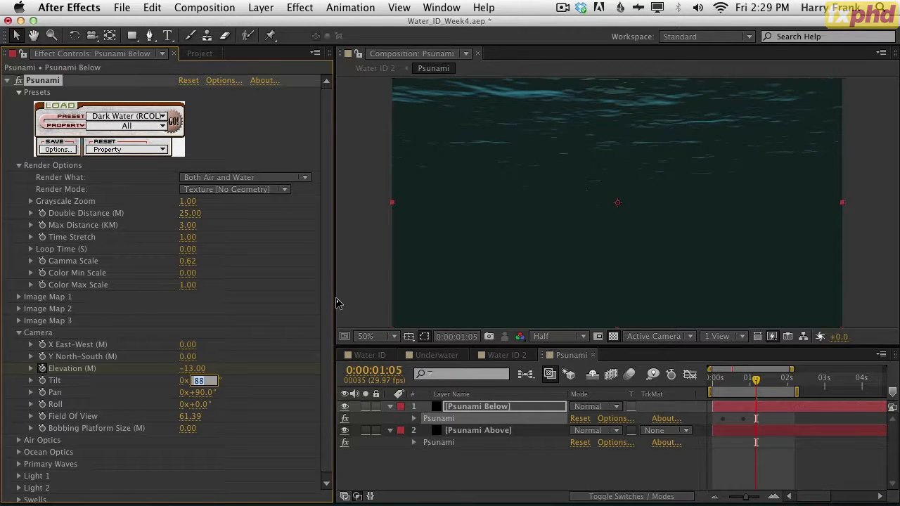
pyautogui.click(512, 462)
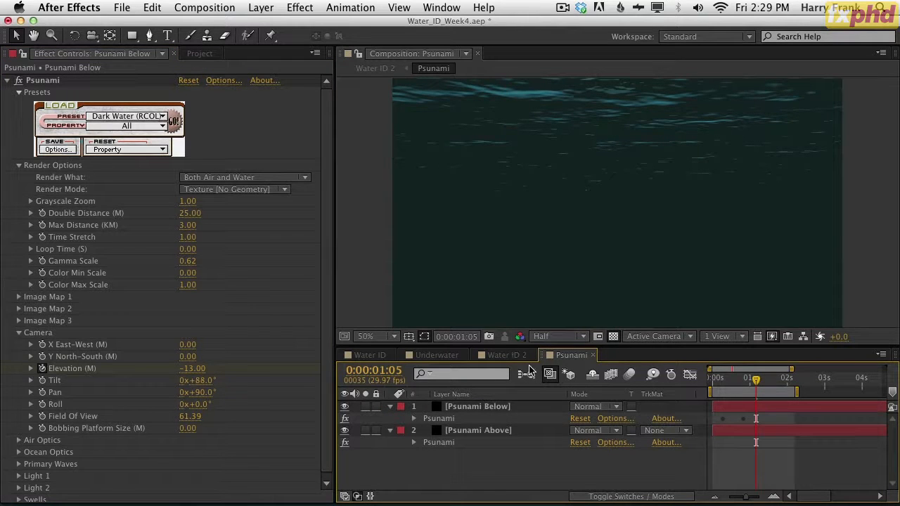
pyautogui.moveTo(198, 380)
pyautogui.mouseDown()
pyautogui.moveTo(216, 381)
pyautogui.moveTo(196, 380)
pyautogui.mouseUp()
pyautogui.click(199, 380)
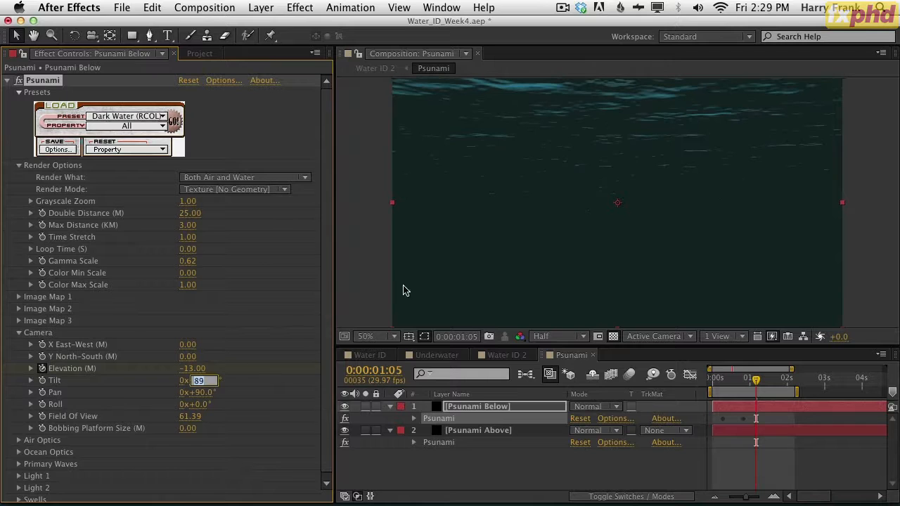
pyautogui.click(512, 474)
# Check the retilted water surface against the underwater footage in Water ID 2.
pyautogui.press('super+w')
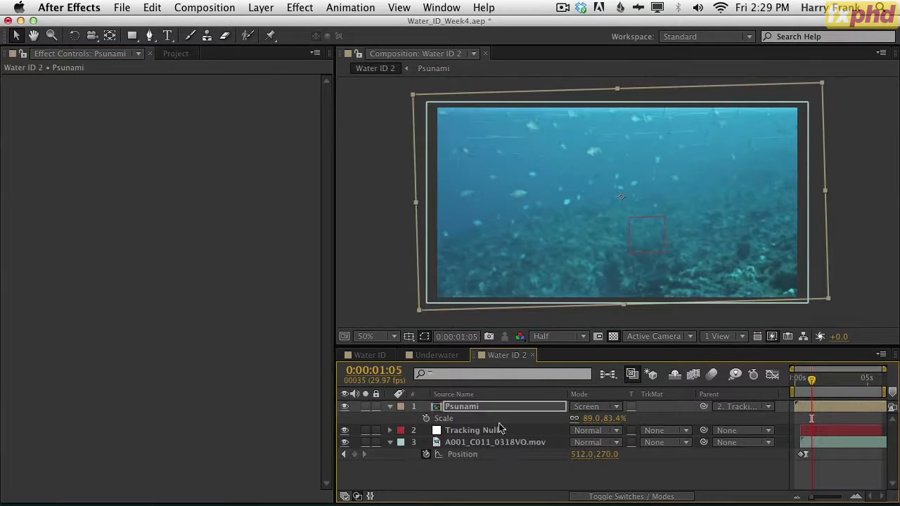
pyautogui.moveTo(805, 380)
pyautogui.mouseDown()
pyautogui.moveTo(798, 377)
pyautogui.moveTo(819, 381)
pyautogui.mouseUp()
pyautogui.click(593, 478)
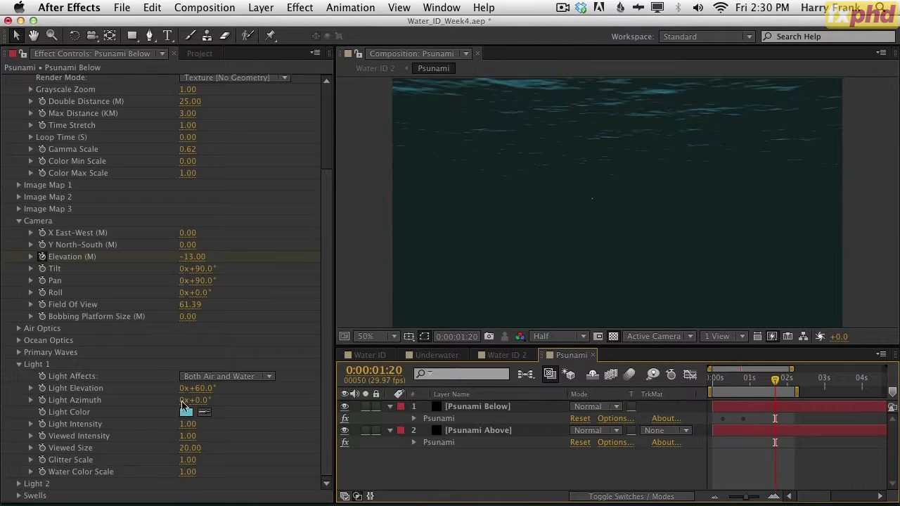
# Set Light 1's Light Elevation to 84° and the primary waves' Fine Grid Size to 0.20 on Psunami Below.
pyautogui.moveTo(197, 389); pyautogui.dragTo(221, 387)
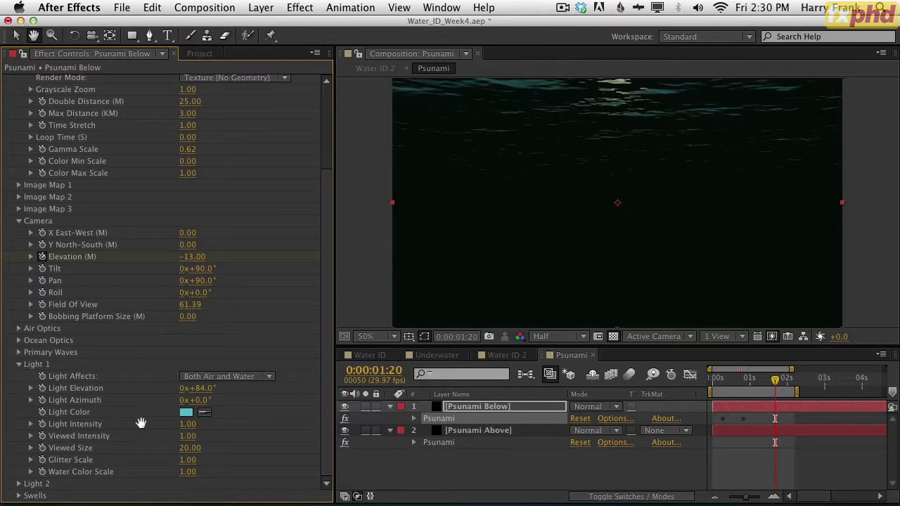
pyautogui.click(19, 352)
pyautogui.scroll(-2, 134, 374)
pyautogui.click(189, 349)
pyautogui.press('BackSpace')
pyautogui.press('Return')
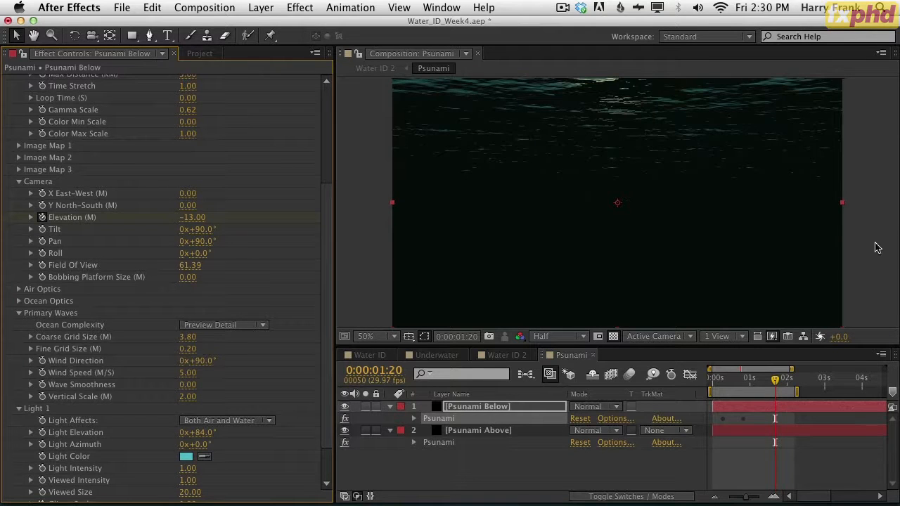
# Set Psunami Below's Coarse Grid Size to 5.04, slightly adjust its Wind Direction, and check the ripples in Water ID 2.
pyautogui.moveTo(187, 337); pyautogui.dragTo(262, 340)
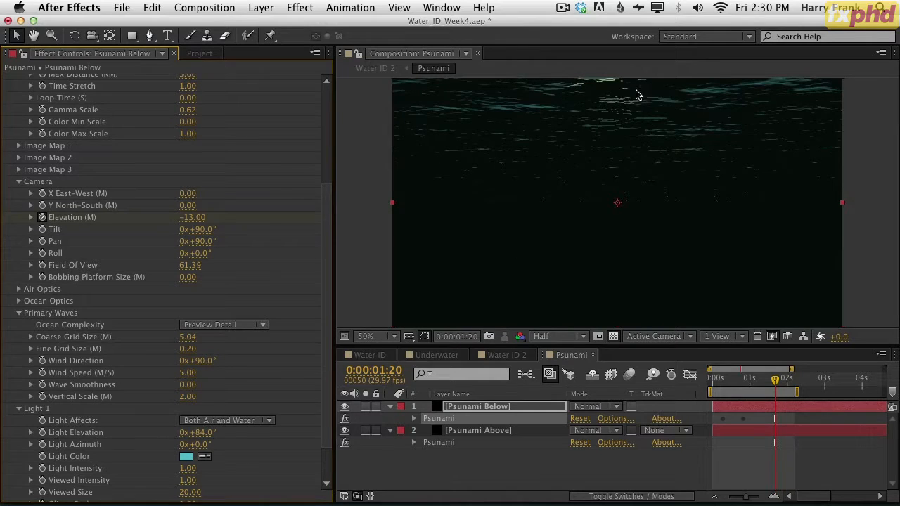
pyautogui.moveTo(213, 363); pyautogui.dragTo(219, 364)
pyautogui.click(501, 355)
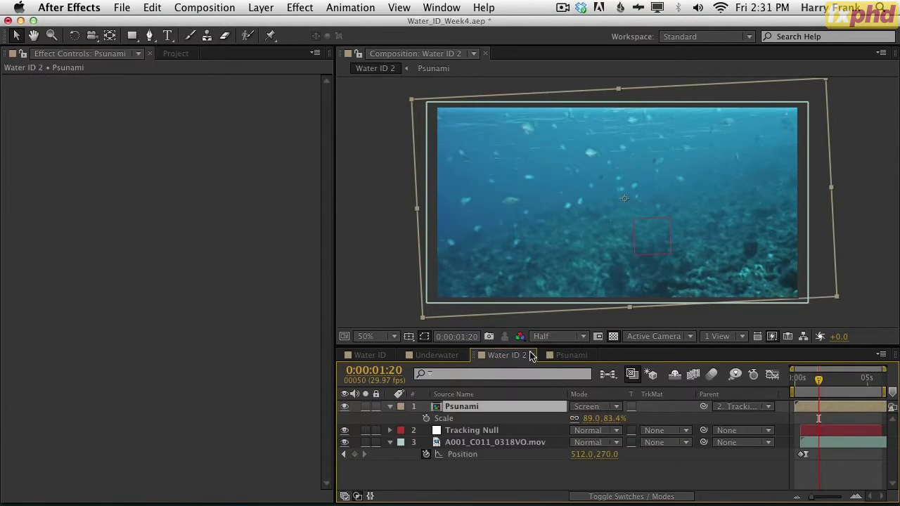
pyautogui.moveTo(818, 380)
pyautogui.mouseDown()
pyautogui.moveTo(794, 377)
pyautogui.moveTo(815, 382)
pyautogui.mouseUp()
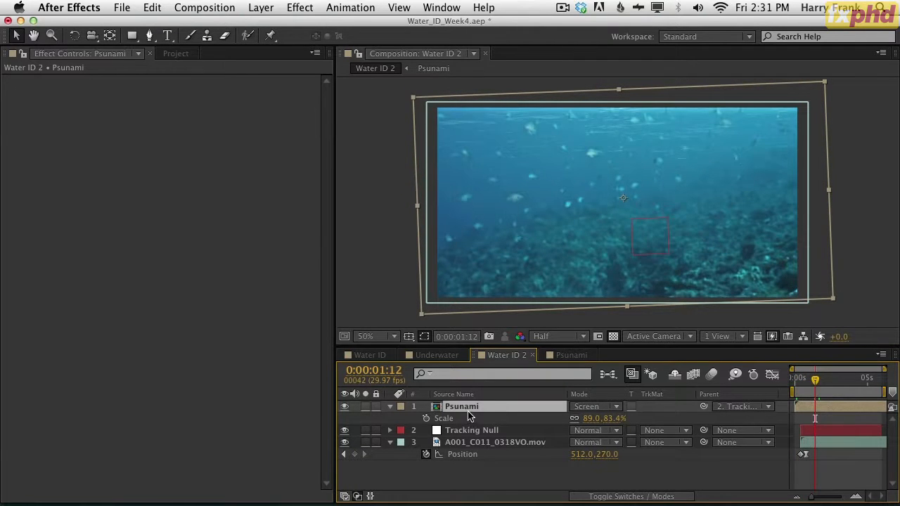
# Locate the Type composition in the project from its layer in the Underwater composition.
pyautogui.press('s')
pyautogui.click(476, 478)
pyautogui.click(175, 54)
pyautogui.click(49, 293)
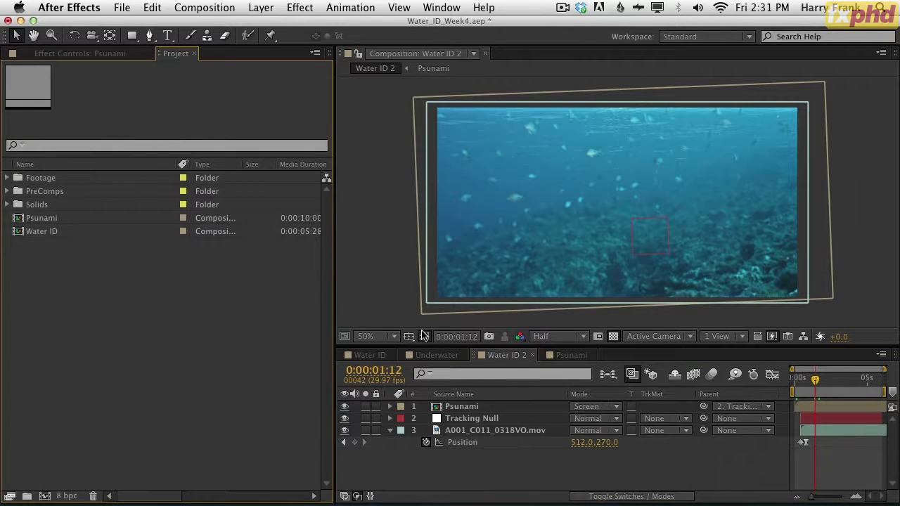
pyautogui.click(453, 357)
pyautogui.scroll(-3, 464, 478)
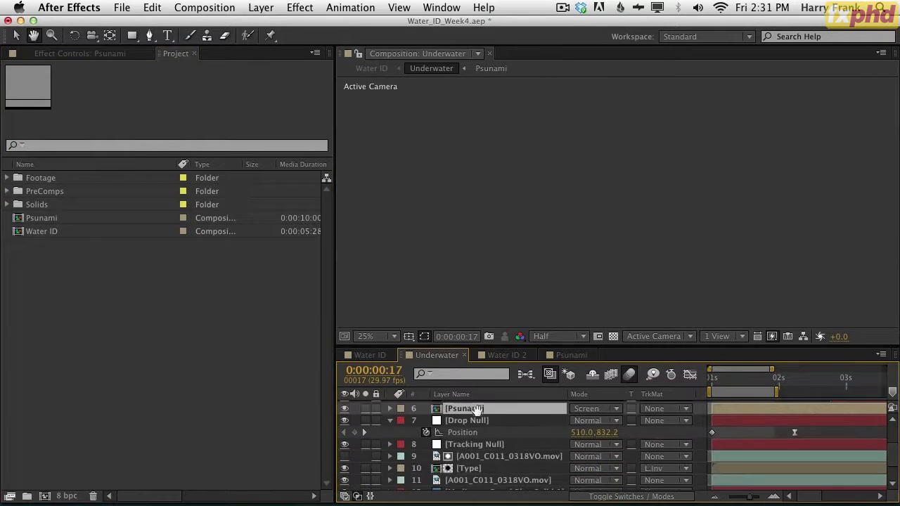
pyautogui.click(461, 468)
pyautogui.rightClick(471, 470)
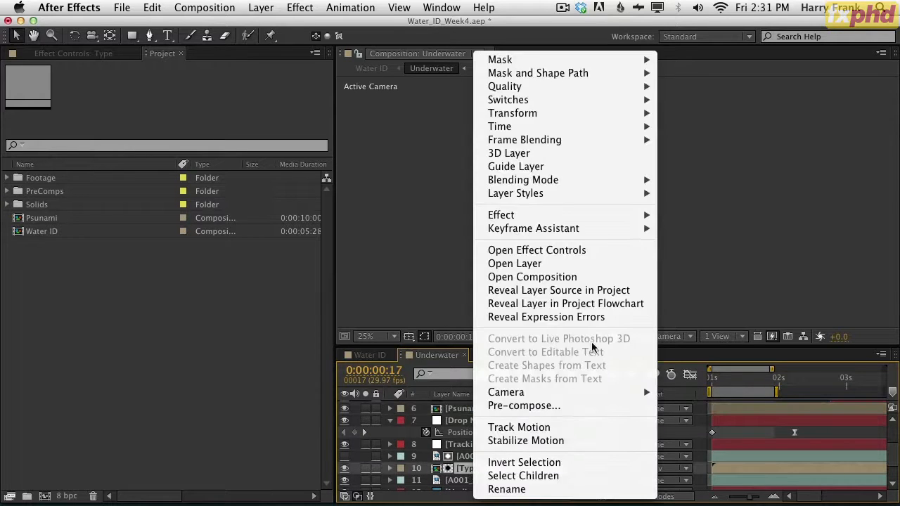
pyautogui.click(583, 291)
# Add the Type composition above the other layers in Water ID 2 and parent it to Tracking Null.
pyautogui.click(504, 355)
pyautogui.moveTo(50, 271); pyautogui.dragTo(657, 200)
pyautogui.press('F4')
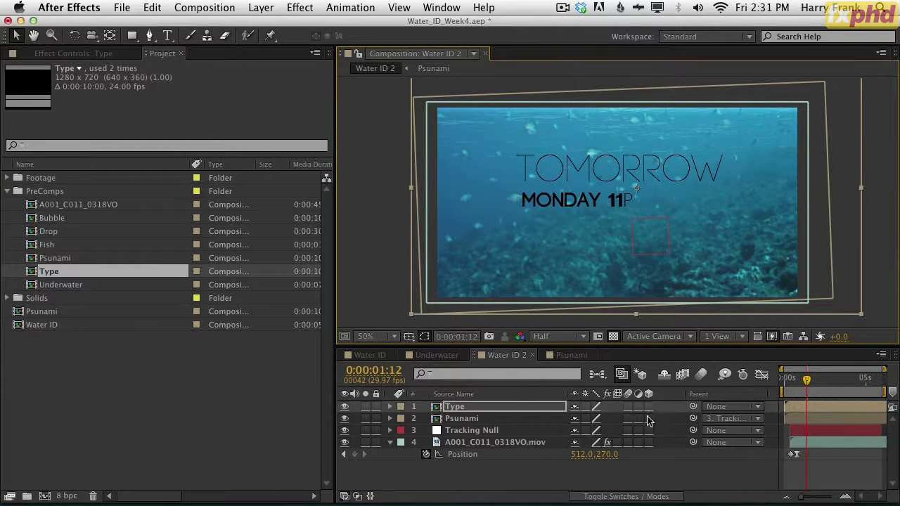
pyautogui.moveTo(692, 407); pyautogui.dragTo(478, 430)
# Scale the Type layer to 63.3% and position the title near the middle of the frame.
pyautogui.moveTo(703, 233); pyautogui.dragTo(707, 248)
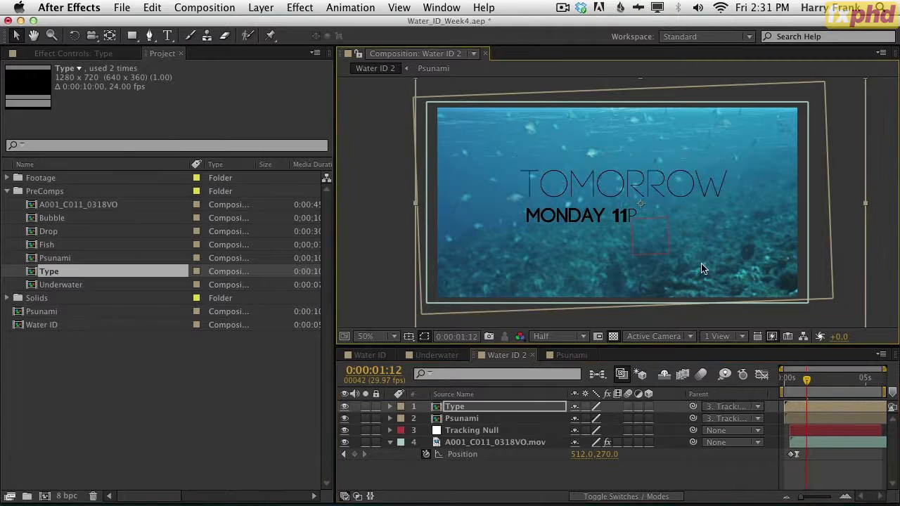
pyautogui.press('s')
pyautogui.moveTo(598, 419); pyautogui.dragTo(574, 419)
pyautogui.moveTo(680, 245); pyautogui.dragTo(659, 247)
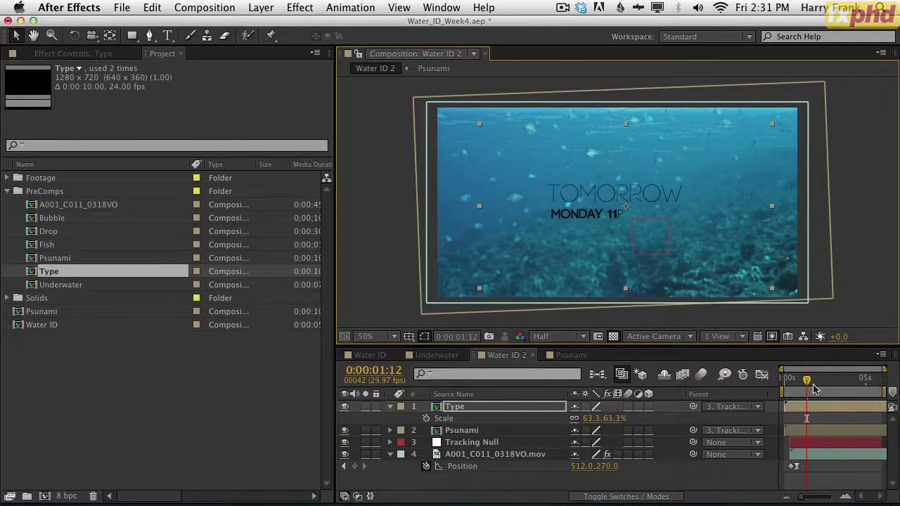
# Delay the Type layer to start about one second in and check how it follows the footage.
pyautogui.click(801, 380)
pyautogui.moveTo(801, 382); pyautogui.dragTo(835, 381)
pyautogui.press('s')
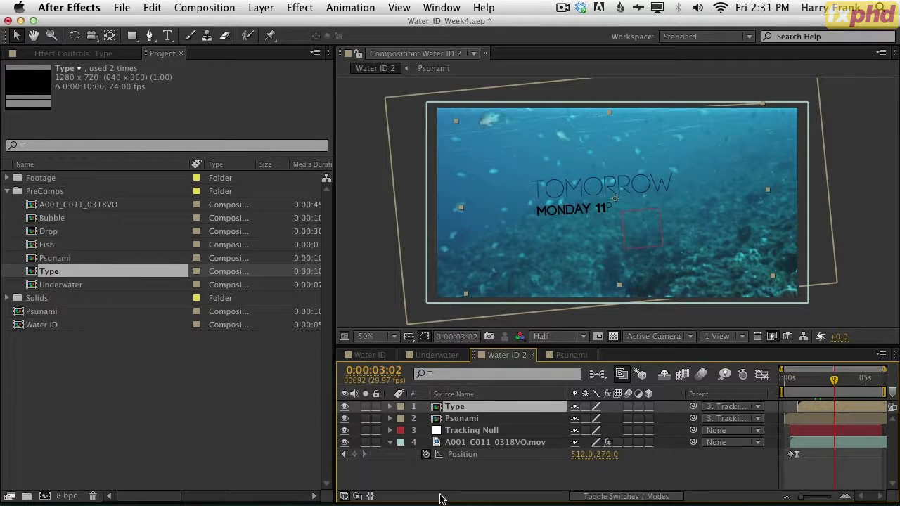
# Hide the Psunami layer and preview the tracked title with the work area starting at 0:00:00:17.
pyautogui.click(344, 418)
pyautogui.moveTo(824, 383); pyautogui.dragTo(793, 379)
pyautogui.press('b')
pyautogui.press('KP_0')
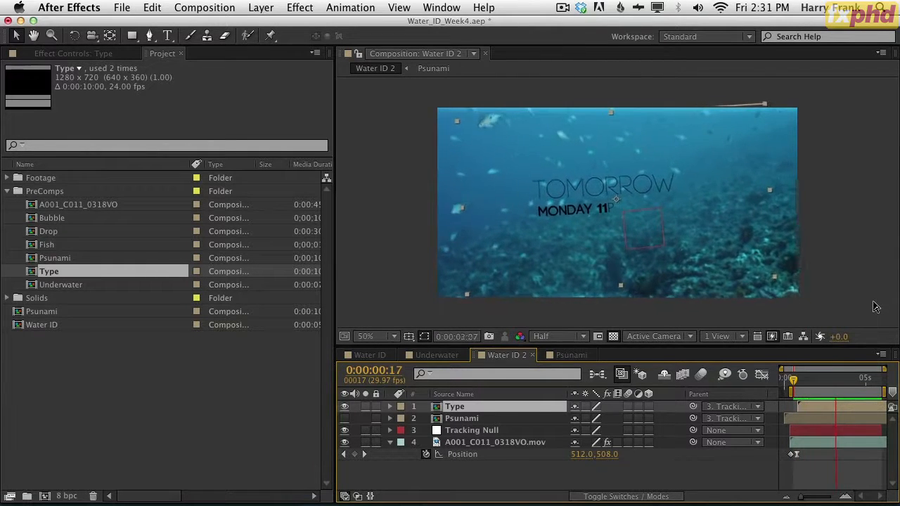
pyautogui.press('space')
pyautogui.click(489, 337)
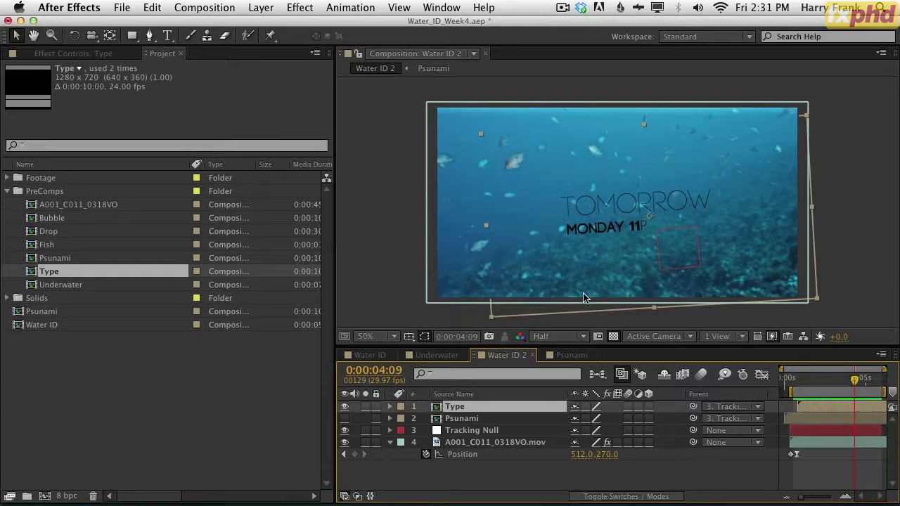
# Make the Psunami layer visible again in Water ID 2 and select it.
pyautogui.click(461, 479)
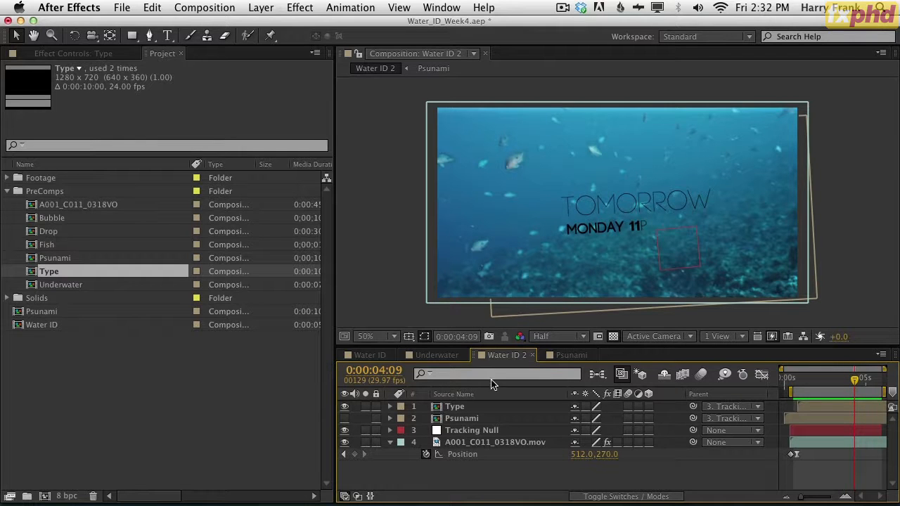
pyautogui.click(344, 418)
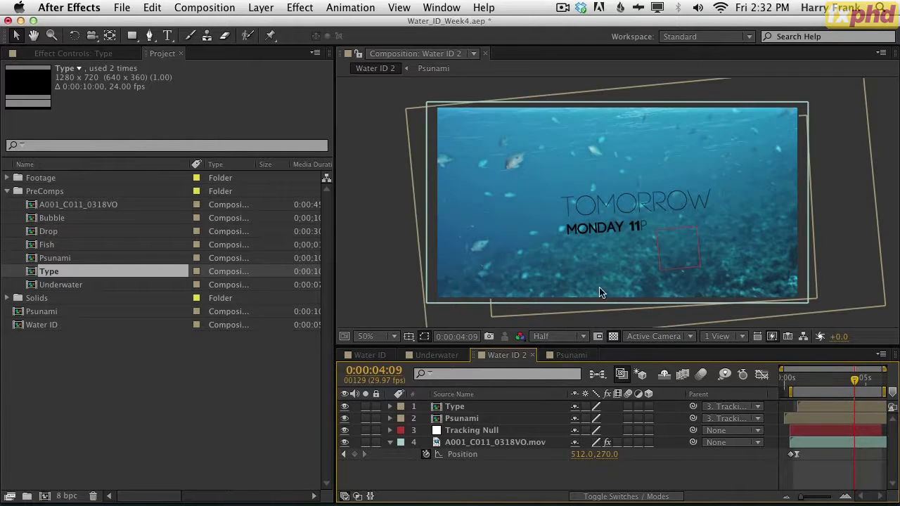
pyautogui.click(453, 419)
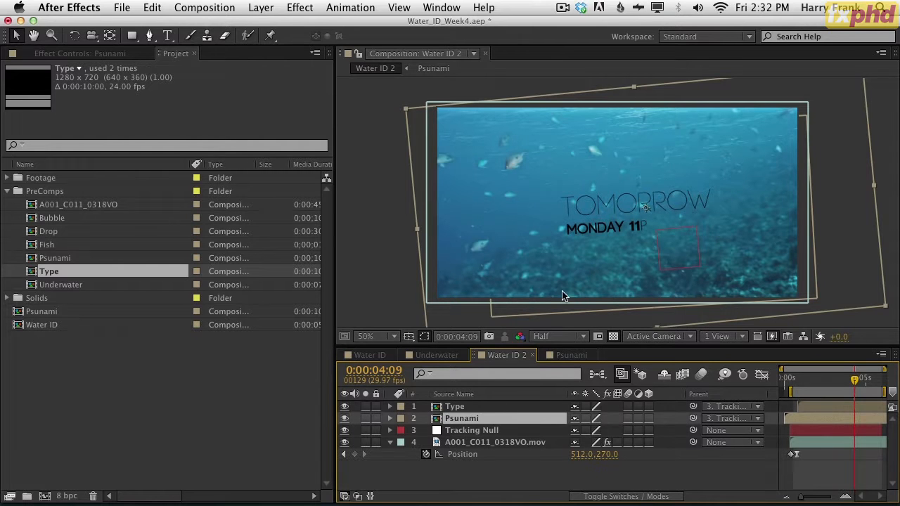
# Create a 1024 × 540 black solid named Shine above all other layers and make it an adjustment layer.
pyautogui.click(473, 480)
pyautogui.press('super+y')
pyautogui.write('Shine')
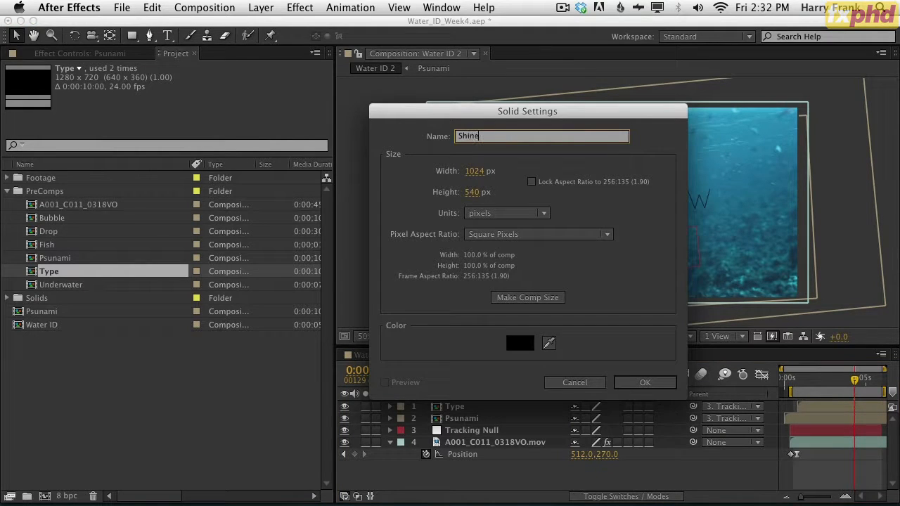
pyautogui.press('Return')
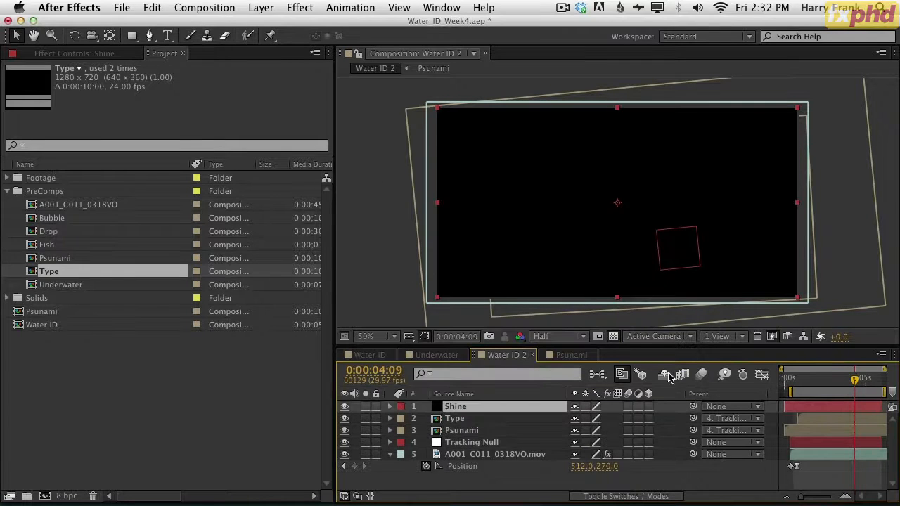
pyautogui.click(638, 407)
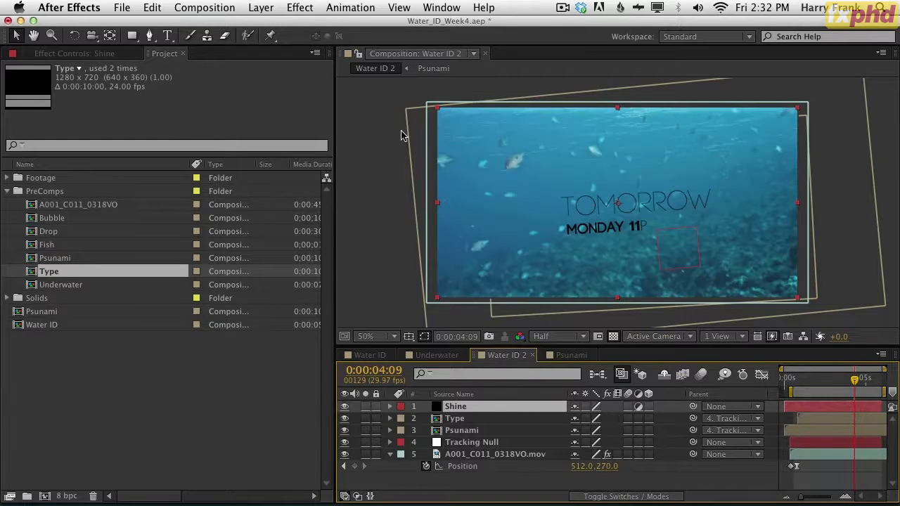
pyautogui.click(300, 7)
pyautogui.scroll(-5, 379, 443)
pyautogui.moveTo(380, 462)
pyautogui.click(498, 449)
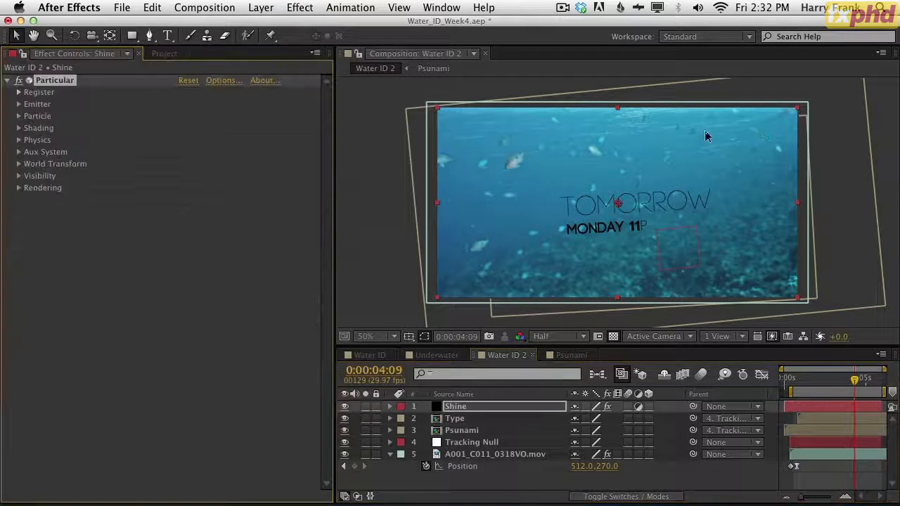
pyautogui.press('super+z')
# Apply the Trapcode Shine effect to the Shine adjustment layer.
pyautogui.click(300, 7)
pyautogui.scroll(-5, 373, 457)
pyautogui.moveTo(436, 462)
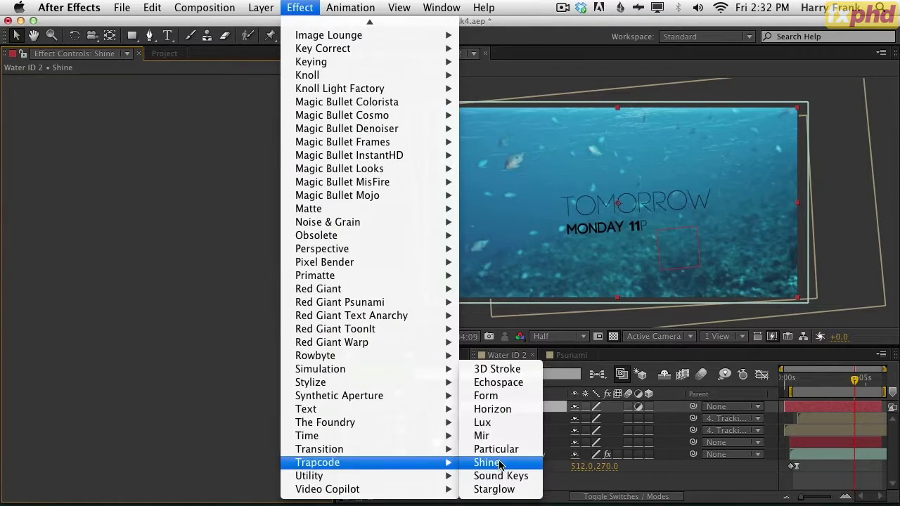
pyautogui.click(486, 462)
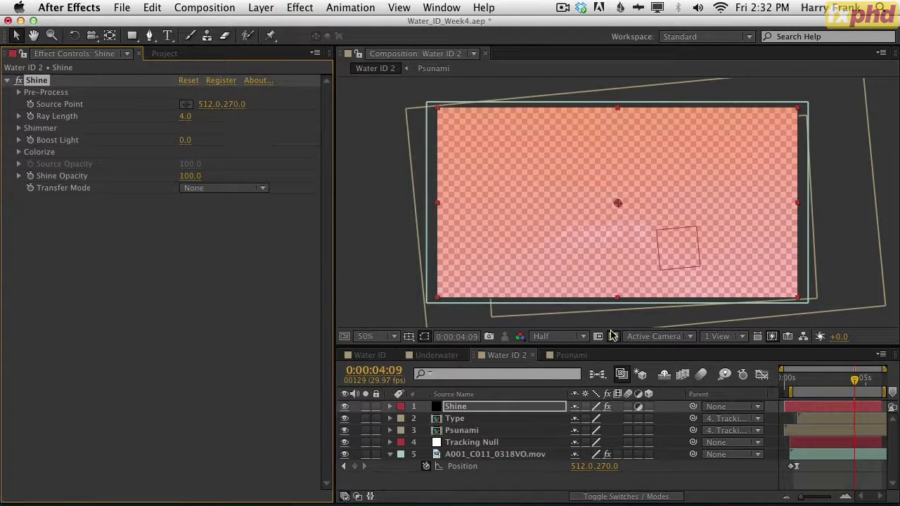
# Set the Shine effect's transfer mode to Overlay and its Colorize option to None.
pyautogui.click(211, 187)
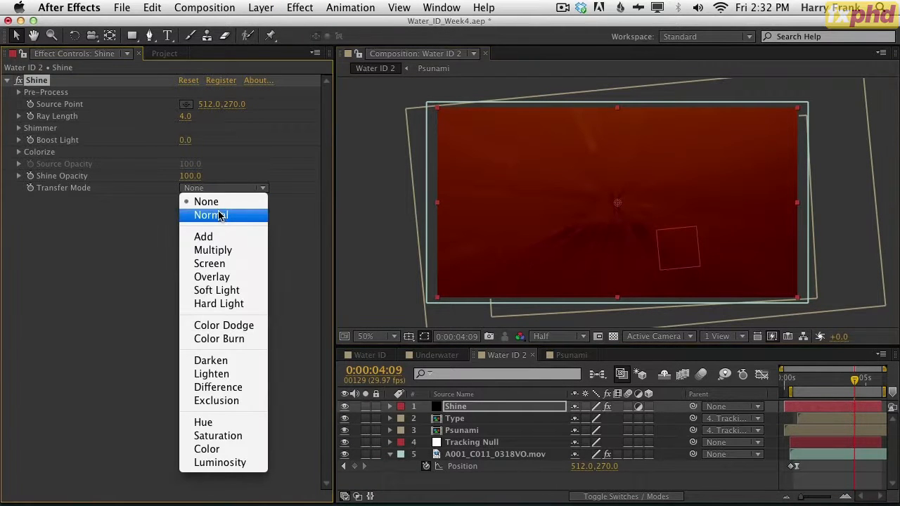
pyautogui.click(234, 278)
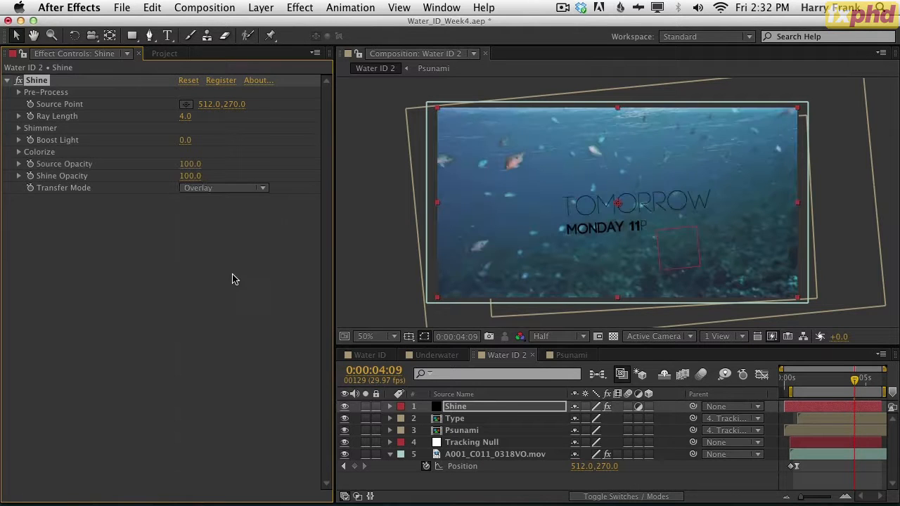
pyautogui.click(210, 188)
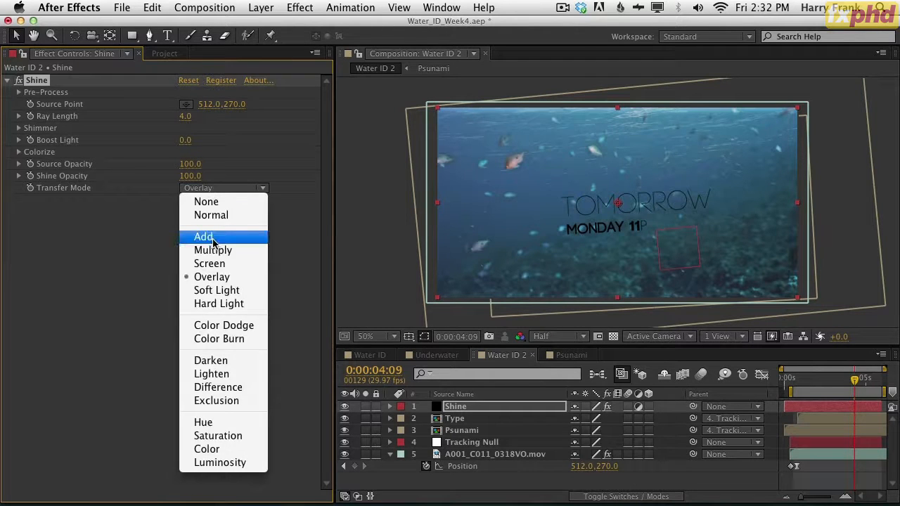
pyautogui.click(246, 152)
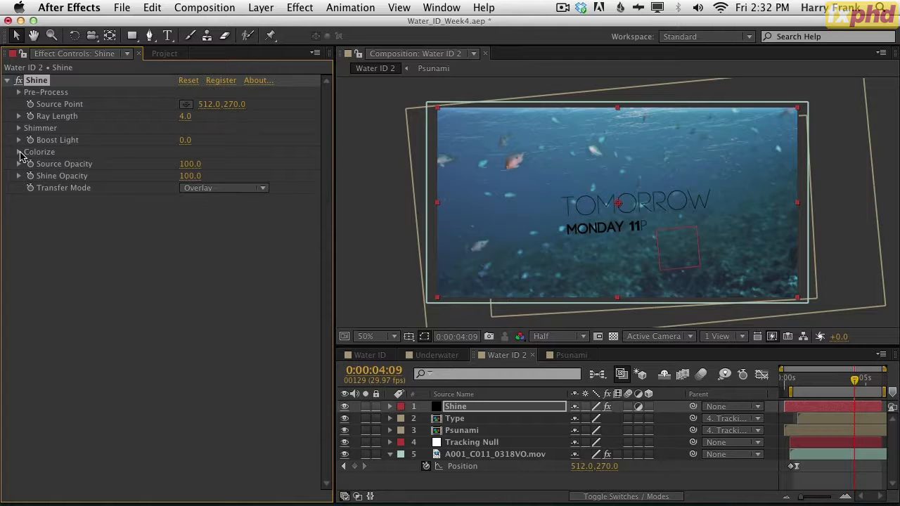
pyautogui.click(19, 151)
pyautogui.click(221, 164)
pyautogui.click(615, 166)
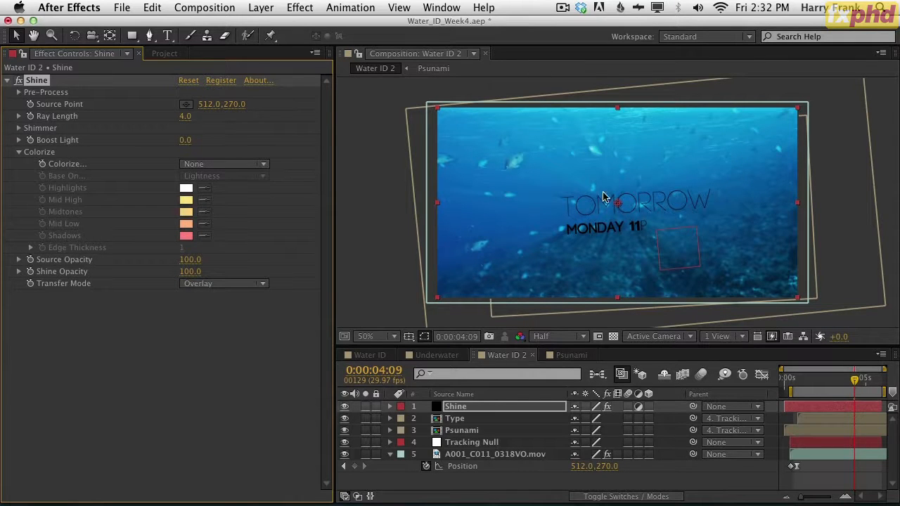
# Place the Shine source point above the frame at 804, -90 and raise Boost Light to 0.5.
pyautogui.click(185, 116)
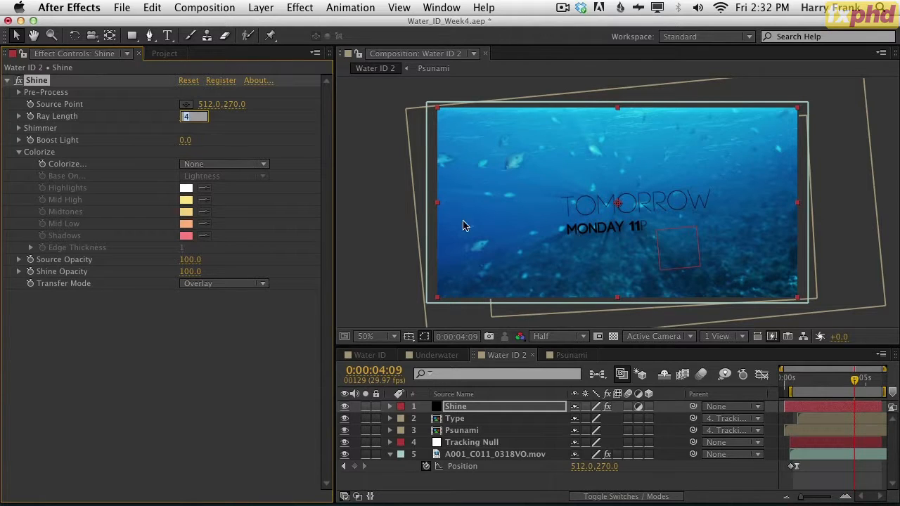
pyautogui.click(187, 104)
pyautogui.click(768, 109)
pyautogui.moveTo(758, 131); pyautogui.dragTo(659, 89)
pyautogui.click(214, 139)
pyautogui.moveTo(186, 141)
pyautogui.mouseDown()
pyautogui.moveTo(219, 143)
pyautogui.moveTo(186, 142)
pyautogui.mouseUp()
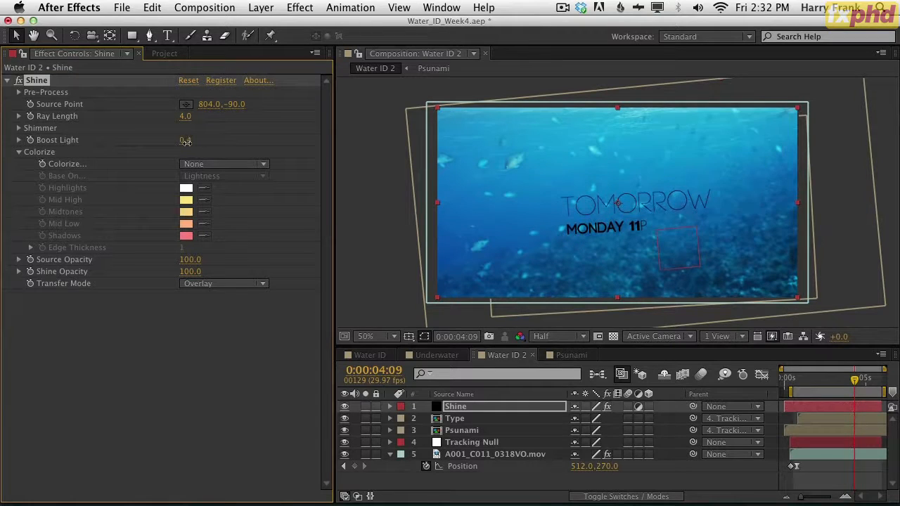
# Set the Shine effect's Shimmer amount to 298 and its detail to 26.4.
pyautogui.click(24, 131)
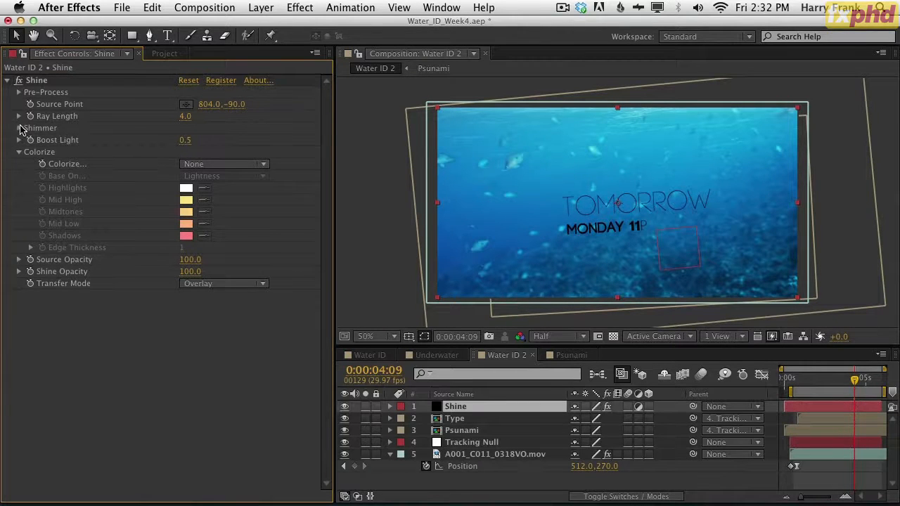
pyautogui.click(20, 128)
pyautogui.moveTo(187, 141); pyautogui.dragTo(379, 144)
pyautogui.moveTo(188, 152); pyautogui.dragTo(296, 157)
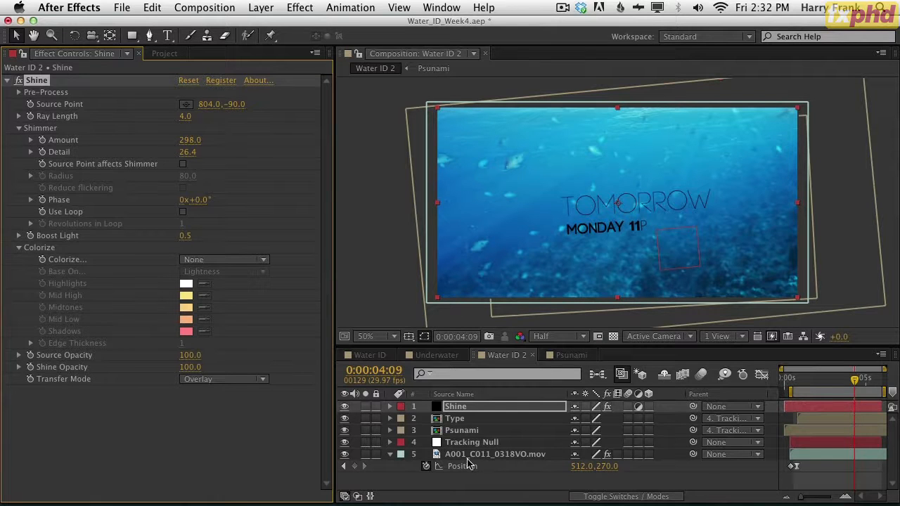
# Open the Psunami composition and set the Light 1 azimuth of the Psunami Below layer's effect to 18°.
pyautogui.doubleClick(471, 425)
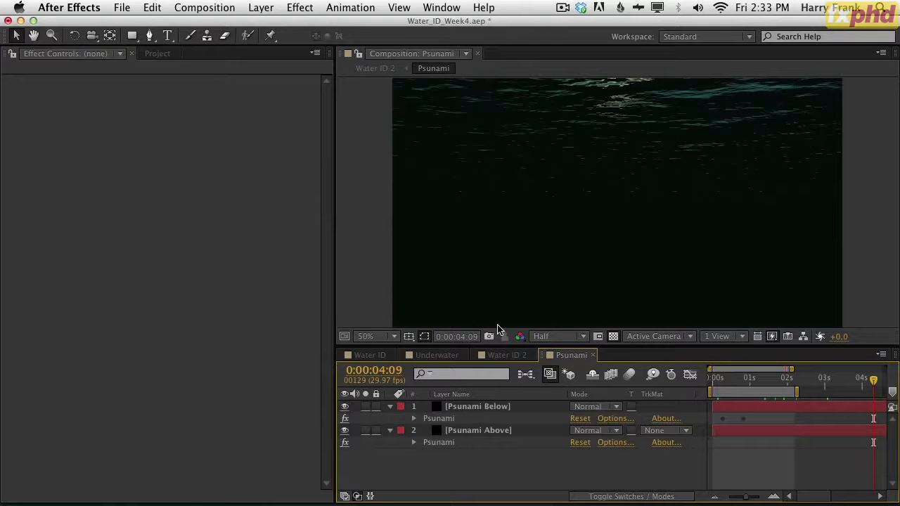
pyautogui.click(433, 429)
pyautogui.click(443, 418)
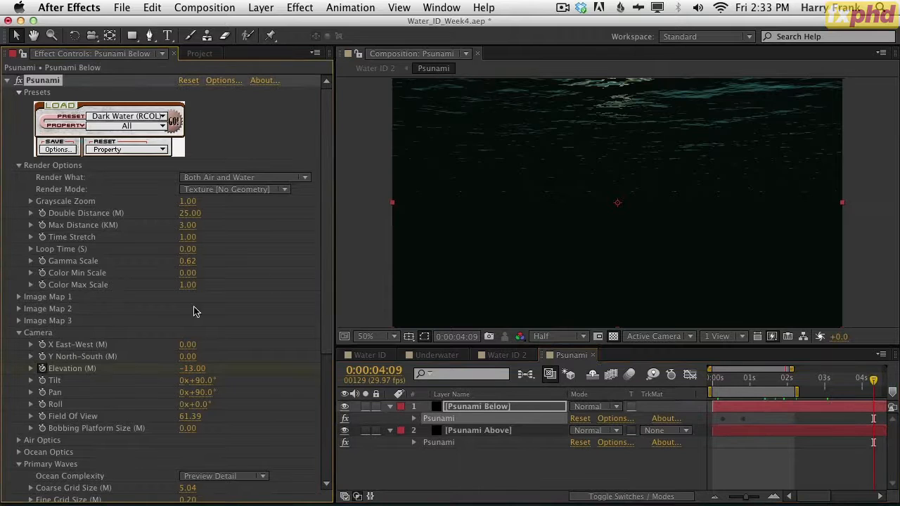
pyautogui.press('space')
pyautogui.moveTo(164, 435); pyautogui.dragTo(164, 384)
pyautogui.moveTo(144, 467); pyautogui.dragTo(135, 324)
pyautogui.moveTo(205, 400); pyautogui.dragTo(212, 399)
# Set Light 1's intensity to 1.96 on Psunami Below, trying and undoing changes to light elevation and viewed intensity.
pyautogui.moveTo(219, 400); pyautogui.dragTo(260, 388)
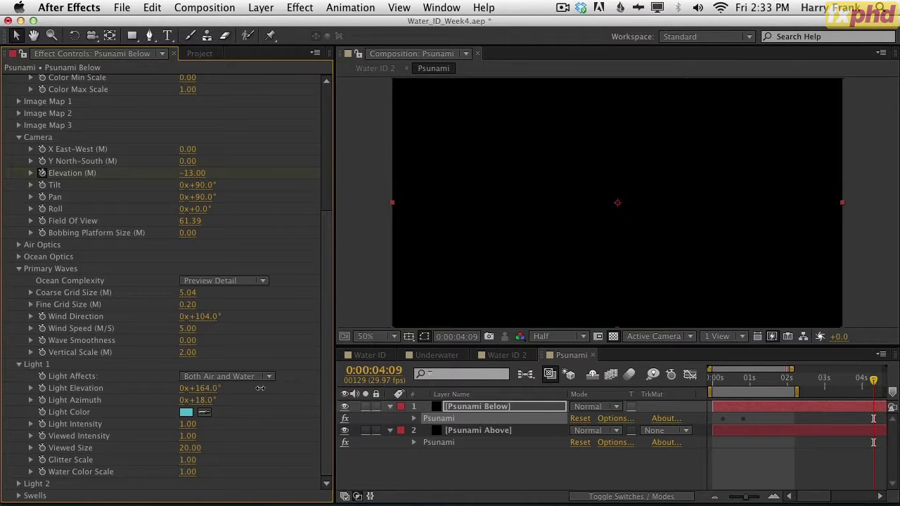
pyautogui.press('super+z')
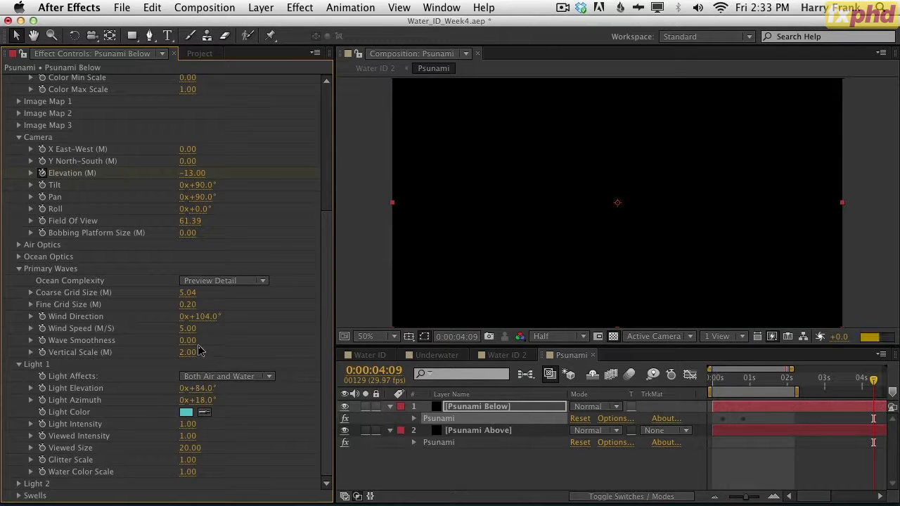
pyautogui.moveTo(188, 425); pyautogui.dragTo(252, 418)
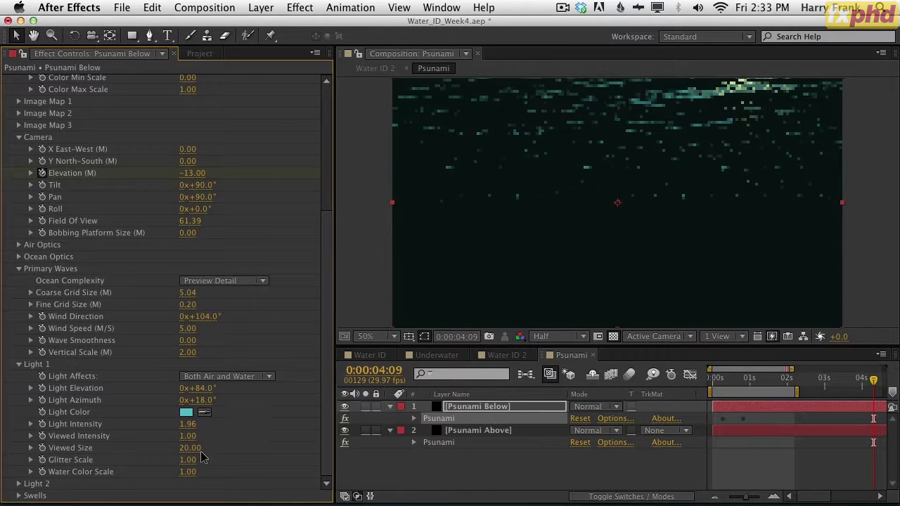
pyautogui.moveTo(187, 436); pyautogui.dragTo(372, 420)
pyautogui.press('super+z')
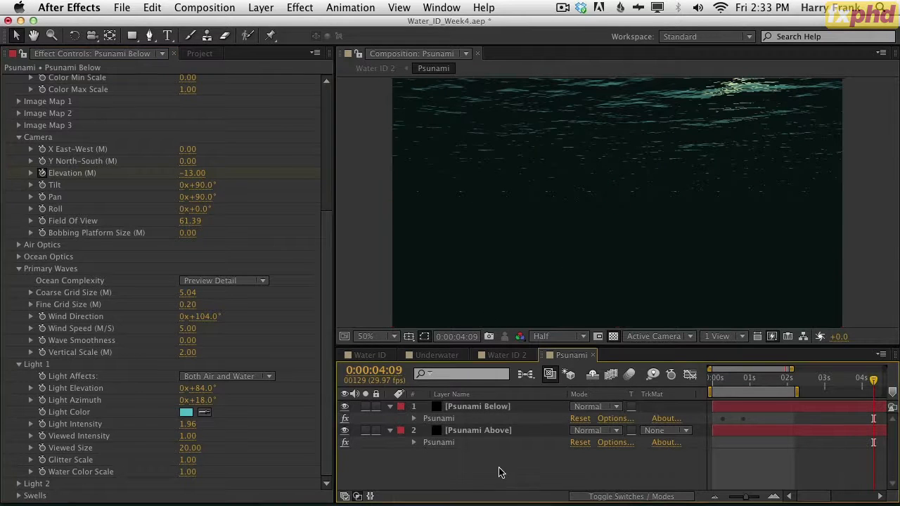
# Back in Water ID 2, move the Psunami layer slightly down, rotate it to level the water surface, and scrub to check.
pyautogui.click(507, 355)
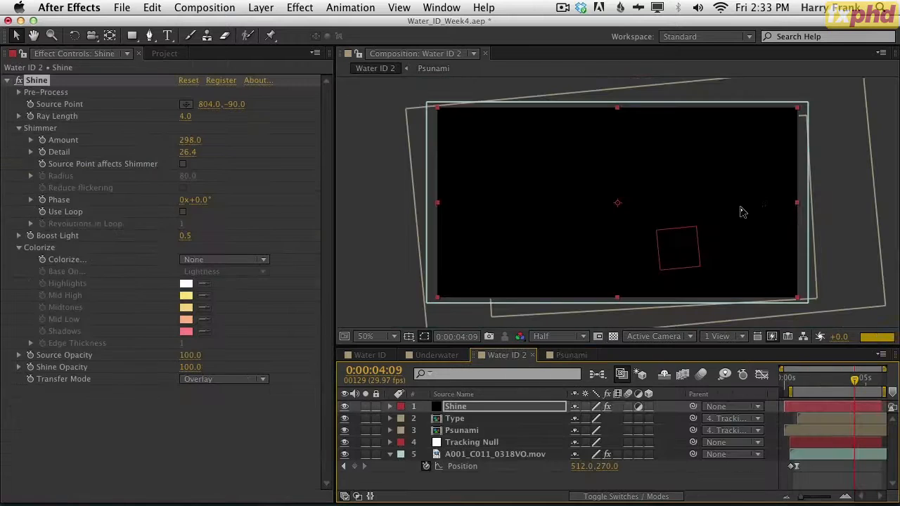
pyautogui.click(837, 202)
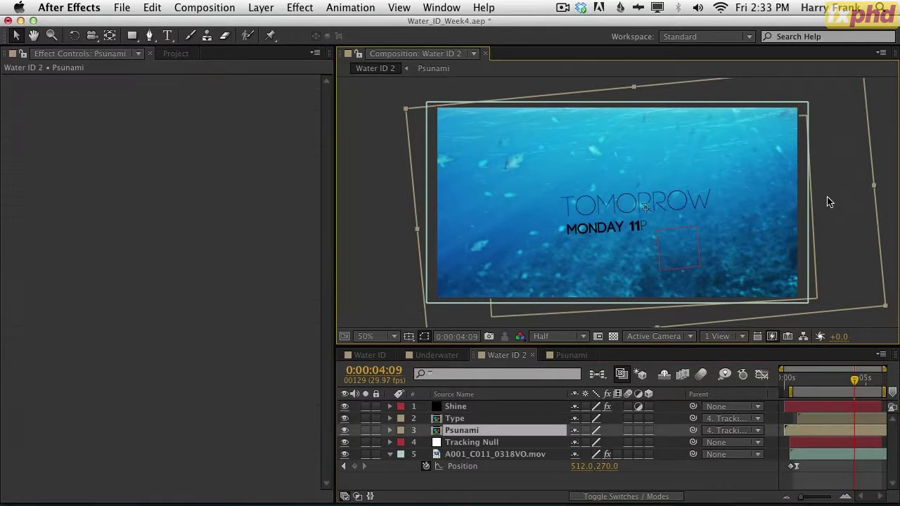
pyautogui.moveTo(833, 186); pyautogui.dragTo(817, 199)
pyautogui.press('Return')
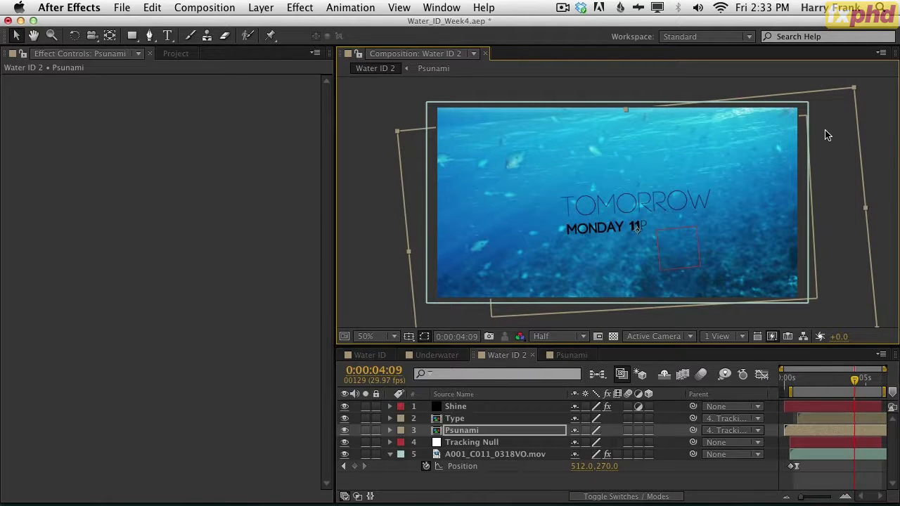
pyautogui.press('w')
pyautogui.moveTo(829, 134)
pyautogui.mouseDown()
pyautogui.moveTo(840, 151)
pyautogui.moveTo(836, 142)
pyautogui.mouseUp()
pyautogui.press('v')
pyautogui.moveTo(801, 378); pyautogui.dragTo(853, 393)
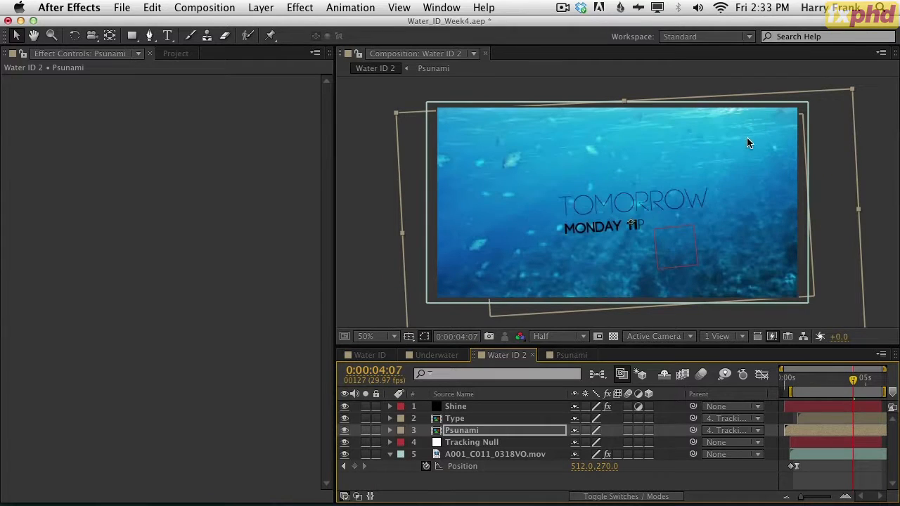
# Reveal the Shine layer's effect in the timeline and enlarge the timeline to fill the workspace.
pyautogui.click(464, 411)
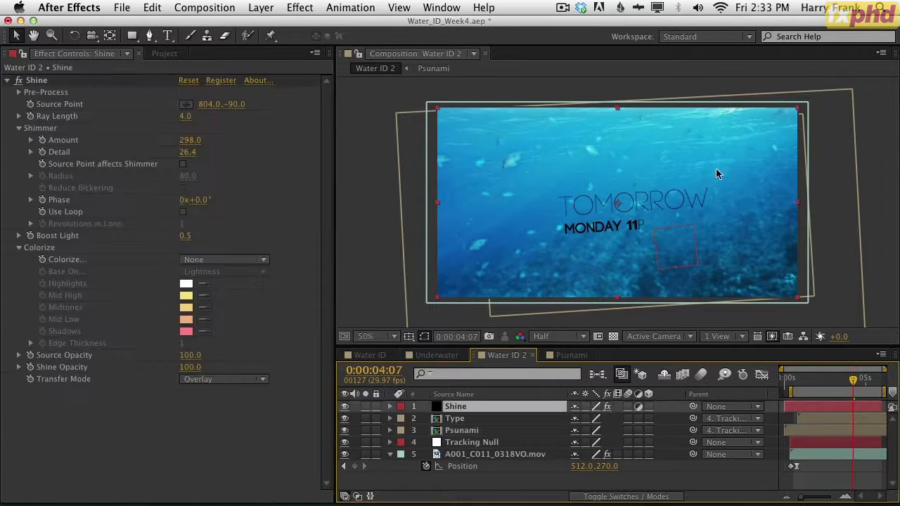
pyautogui.press('w')
pyautogui.press('e')
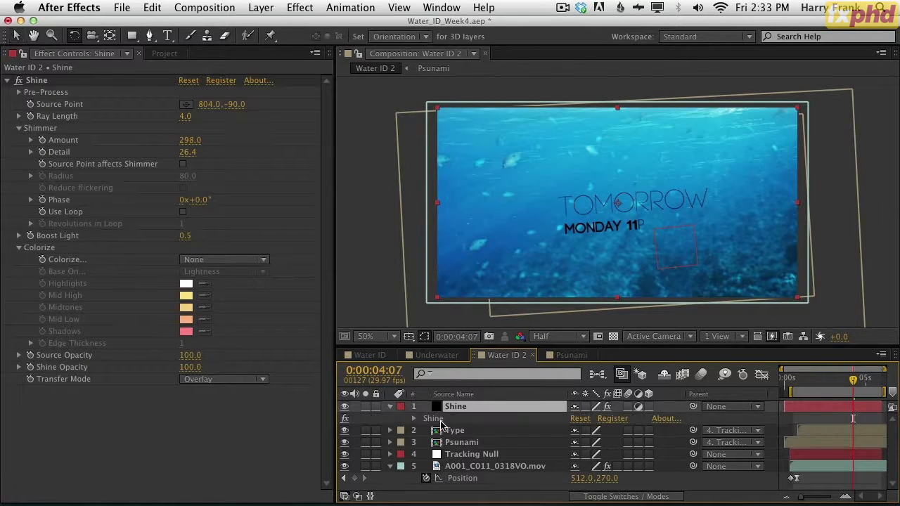
pyautogui.click(443, 420)
pyautogui.press('`')
pyautogui.press('`')
pyautogui.press('`')
# Reveal the Tracking Null's keyframes and copy all of its Position keyframes.
pyautogui.click(110, 167)
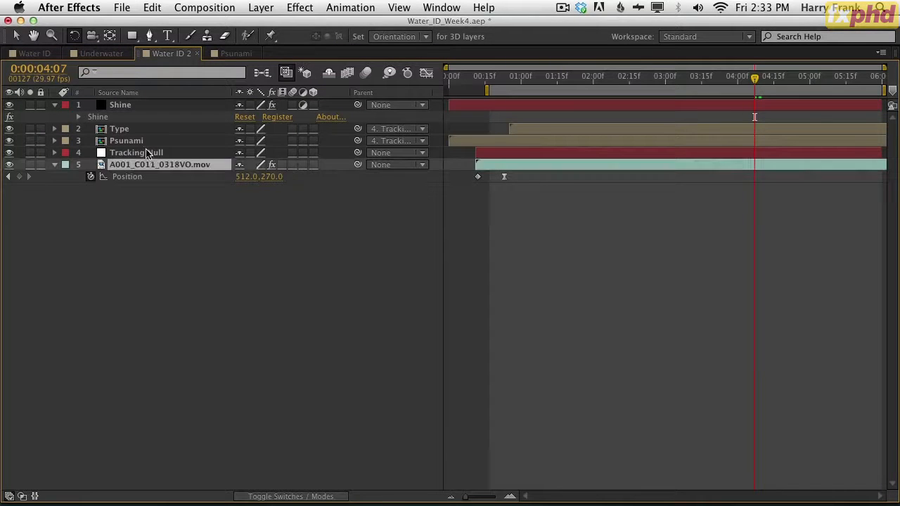
pyautogui.click(151, 152)
pyautogui.press('u')
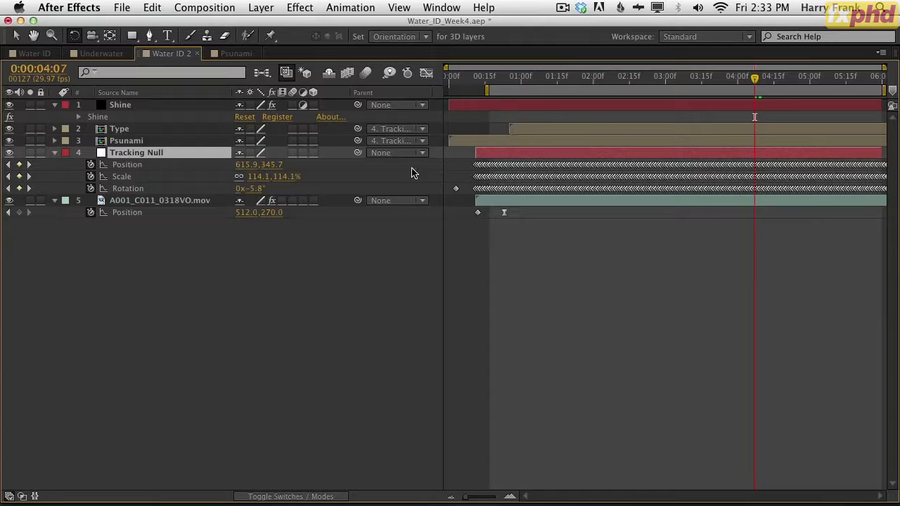
pyautogui.click(144, 166)
# Paste the tracked position keyframes onto Shine's Source Point starting at 0:00:00:12 and check the rays at 0:00:02:01.
pyautogui.click(482, 79)
pyautogui.moveTo(482, 79); pyautogui.dragTo(473, 79)
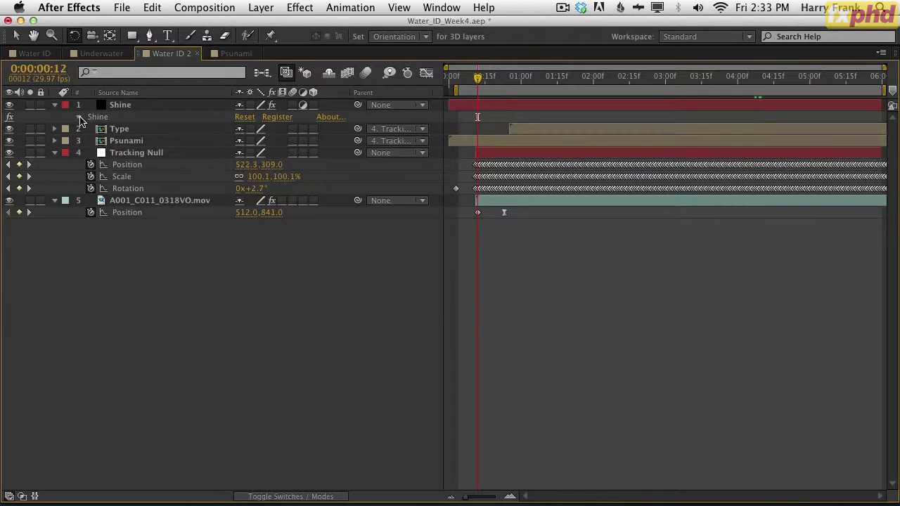
pyautogui.click(78, 117)
pyautogui.click(107, 142)
pyautogui.press('super+v')
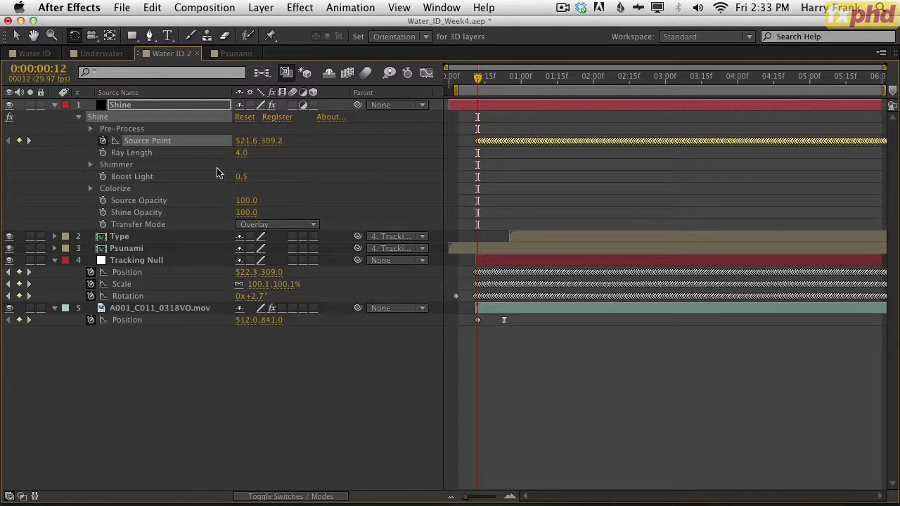
pyautogui.moveTo(551, 80); pyautogui.dragTo(595, 84)
pyautogui.press('`')
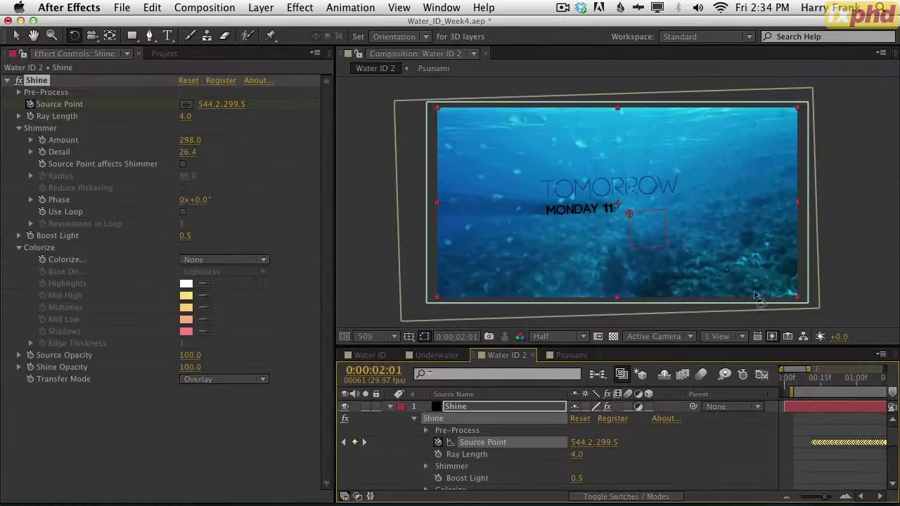
# Shift all of Shine's Source Point keyframes up and to the right so the light source sits just above the frame.
pyautogui.press('v')
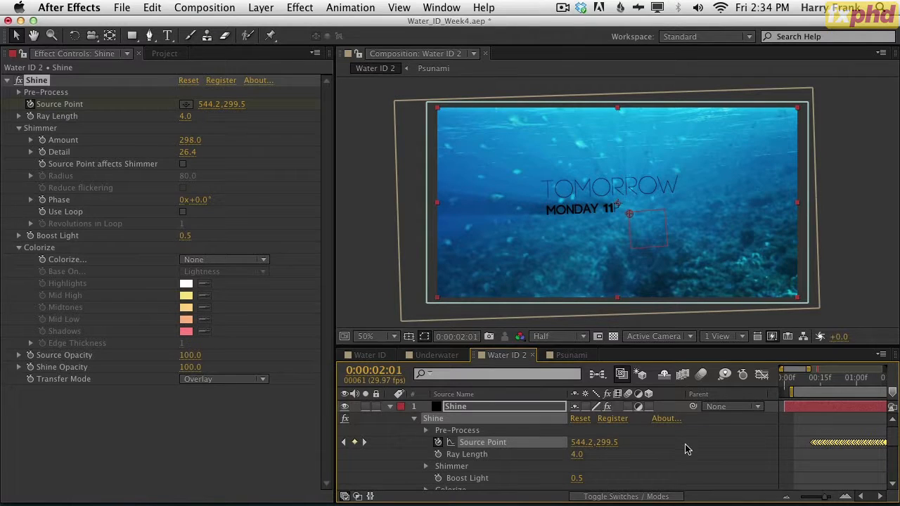
pyautogui.click(386, 457)
pyautogui.click(483, 442)
pyautogui.click(416, 462)
pyautogui.click(482, 442)
pyautogui.click(426, 458)
pyautogui.click(483, 446)
pyautogui.moveTo(580, 442); pyautogui.dragTo(707, 430)
pyautogui.moveTo(606, 443); pyautogui.dragTo(386, 428)
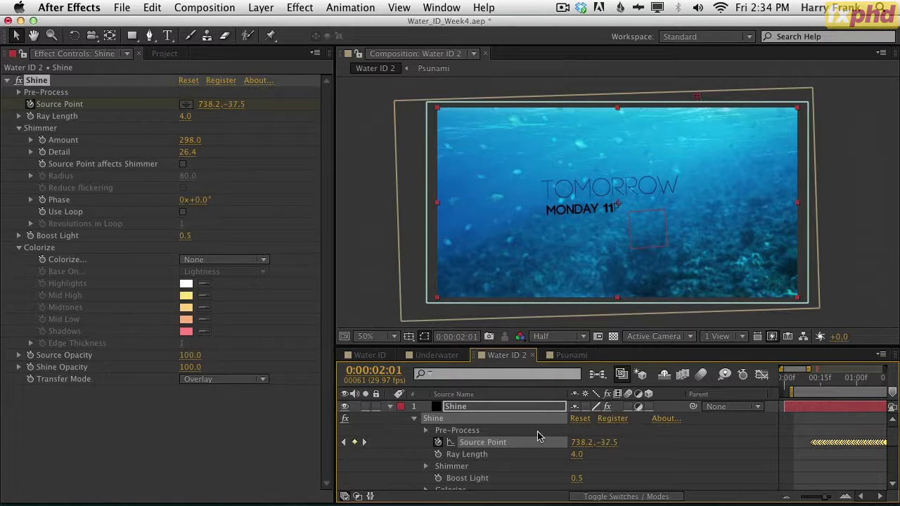
pyautogui.moveTo(584, 442); pyautogui.dragTo(616, 443)
# Check the offset Shine rays at 0:00:00:29, limit the layer to its keyframed properties and preview.
pyautogui.click(717, 457)
pyautogui.moveTo(824, 385); pyautogui.dragTo(853, 388)
pyautogui.click(456, 408)
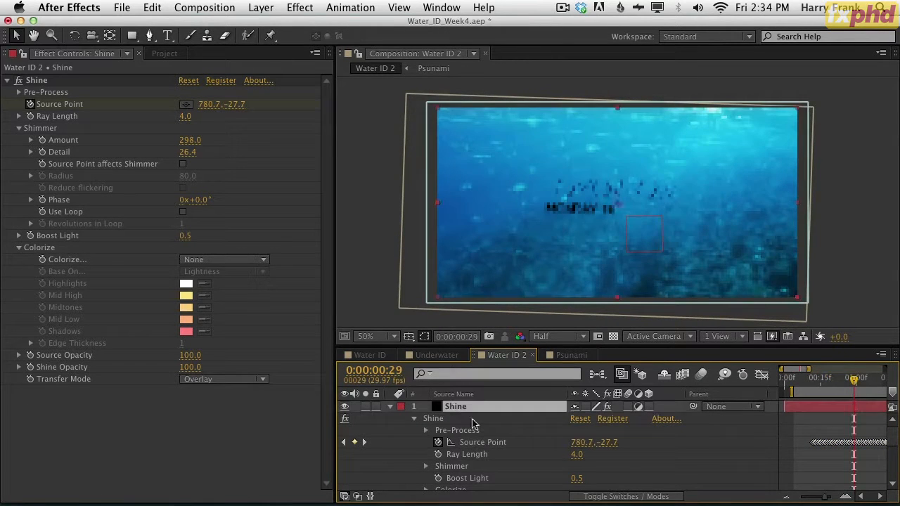
pyautogui.press('u')
pyautogui.press('space')
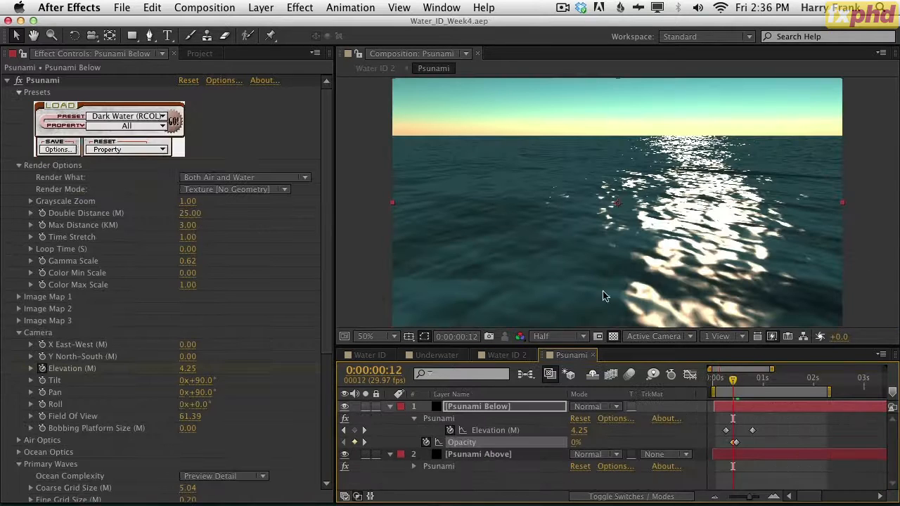
# In the Psunami comp, scrub the opening frames, hide Psunami Below and select Psunami Above.
pyautogui.moveTo(714, 389)
pyautogui.mouseDown()
pyautogui.moveTo(738, 389)
pyautogui.moveTo(722, 380)
pyautogui.mouseUp()
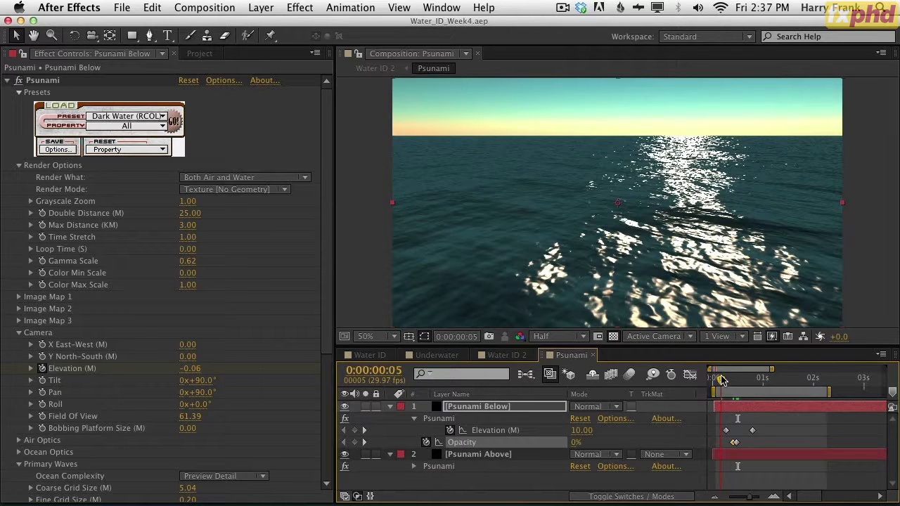
pyautogui.moveTo(720, 380); pyautogui.dragTo(733, 384)
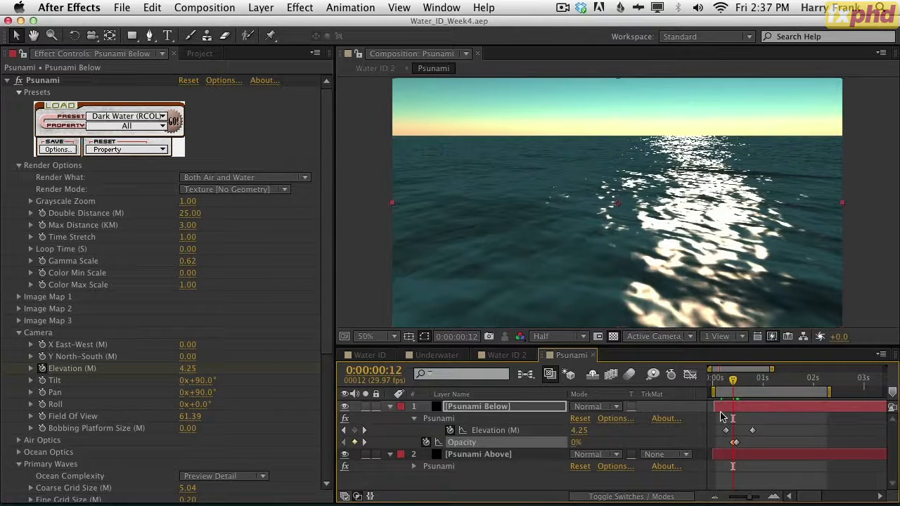
pyautogui.click(345, 406)
pyautogui.click(505, 477)
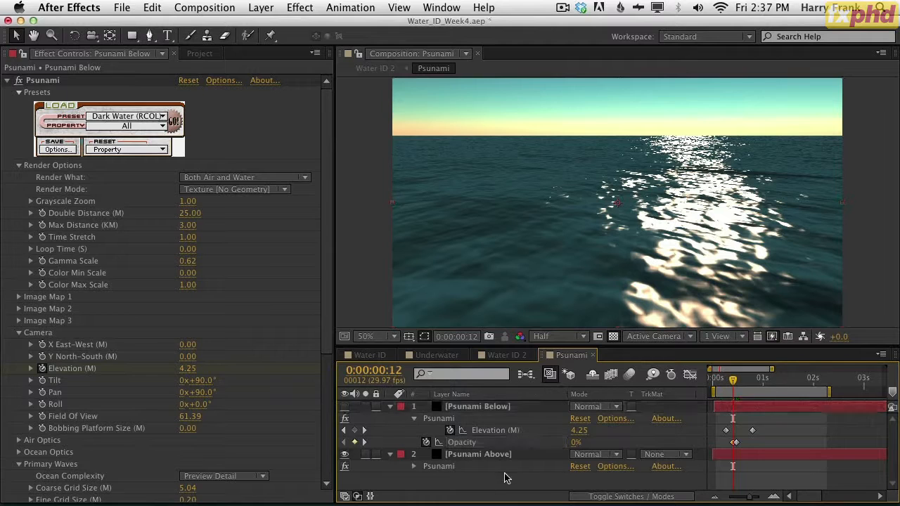
pyautogui.click(504, 455)
pyautogui.moveTo(732, 381); pyautogui.dragTo(730, 384)
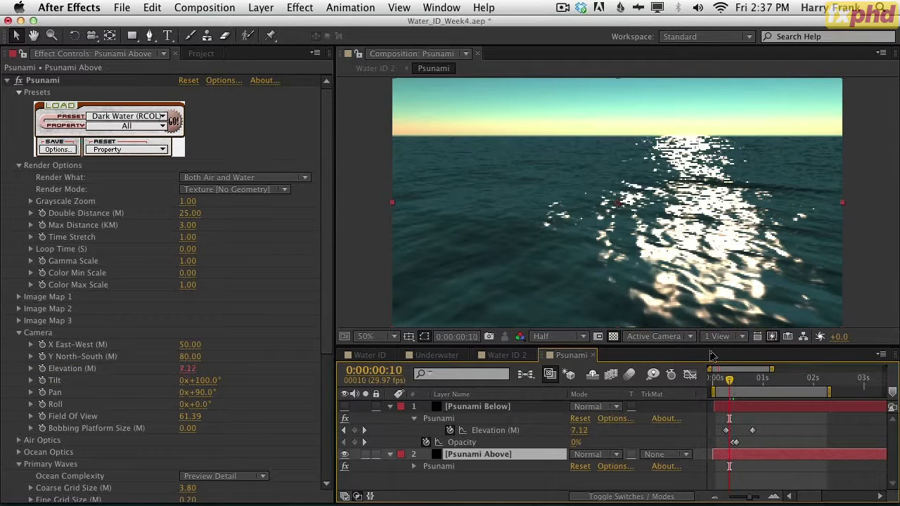
# Step through the frames around the water surface crossing and trim Psunami Above's end at 0:00:00:15.
pyautogui.press('pagedown')
pyautogui.press('pagedown')
pyautogui.press('pagedown')
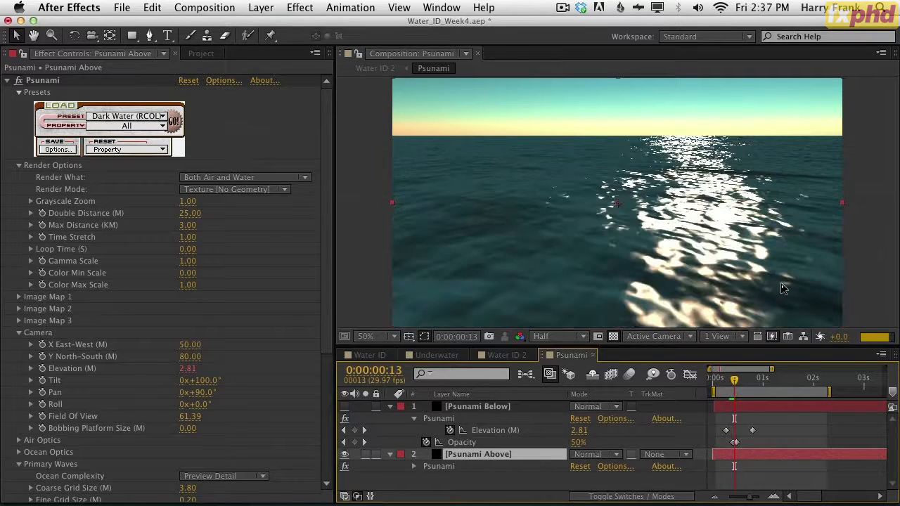
pyautogui.press('pageup')
pyautogui.press('pageup')
pyautogui.press('pagedown')
pyautogui.press('pagedown')
pyautogui.press('pagedown')
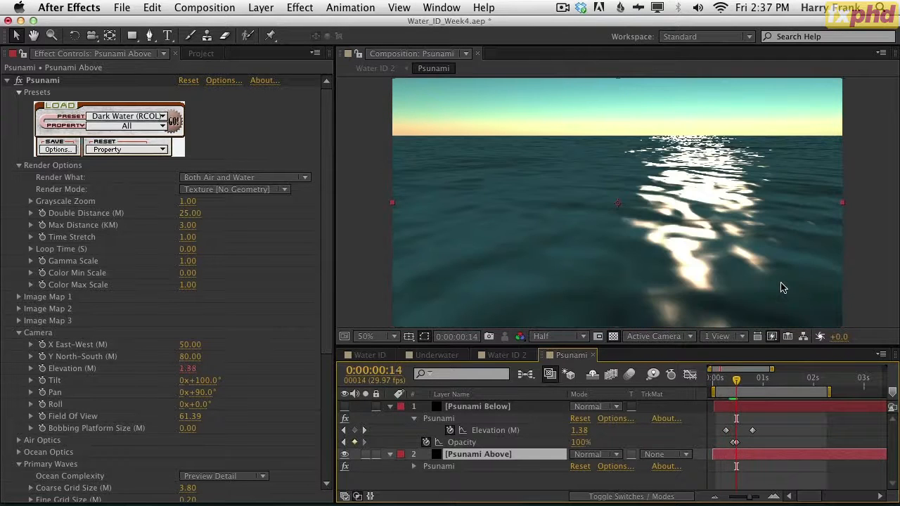
pyautogui.press('pagedown')
pyautogui.press('pageup')
pyautogui.press('pagedown')
pyautogui.hotkey('alt', ']')
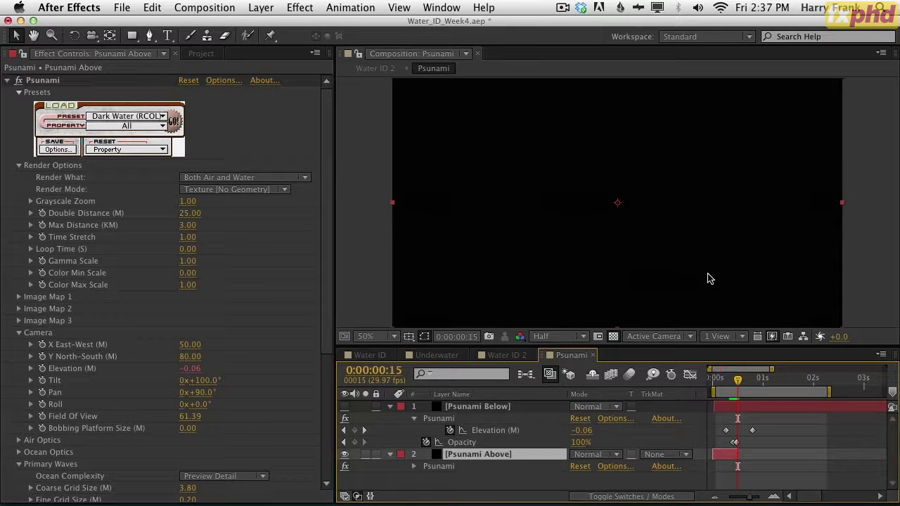
pyautogui.press('pageup')
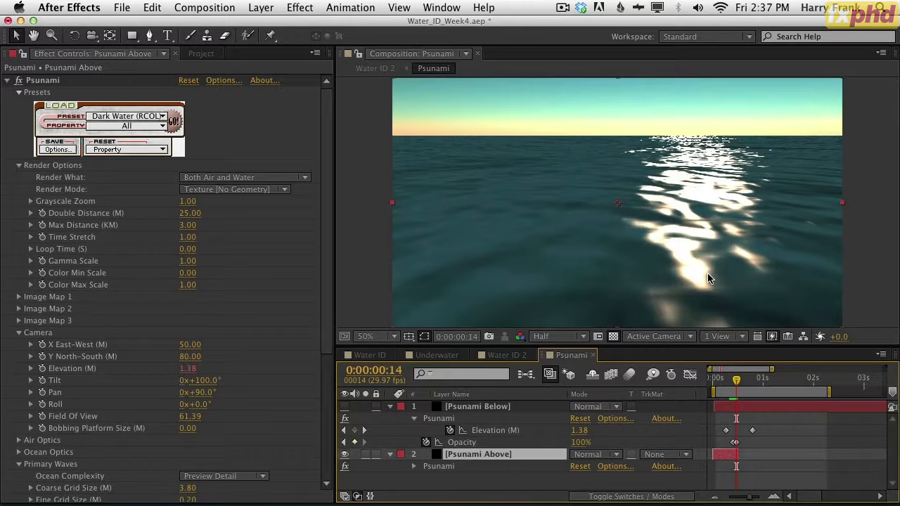
pyautogui.press('pagedown')
pyautogui.press('pageup')
pyautogui.press('pagedown')
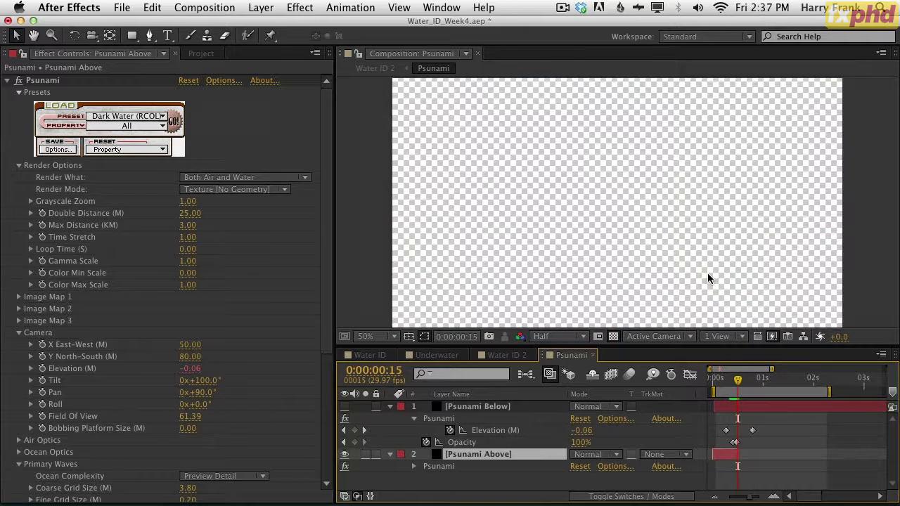
# Remove Psunami Below's Opacity keyframes at full opacity, make the layer visible again and preview the plunge.
pyautogui.click(426, 442)
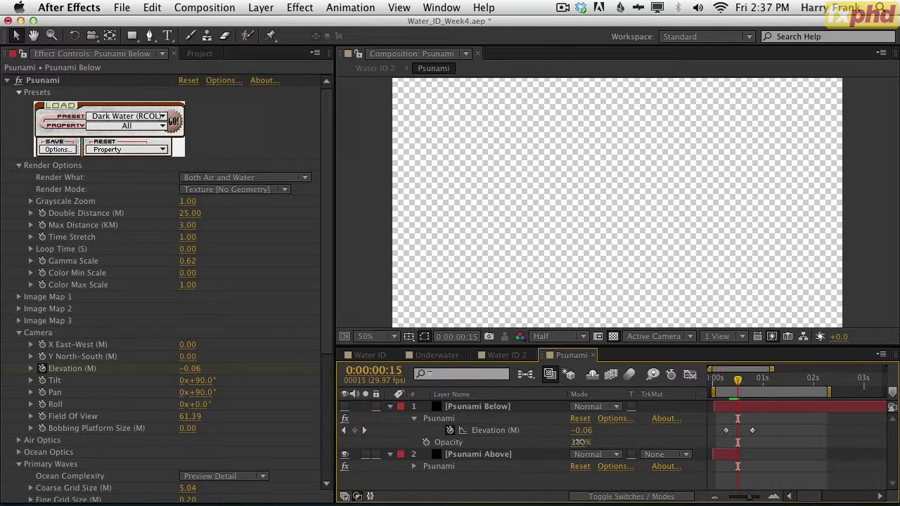
pyautogui.click(346, 407)
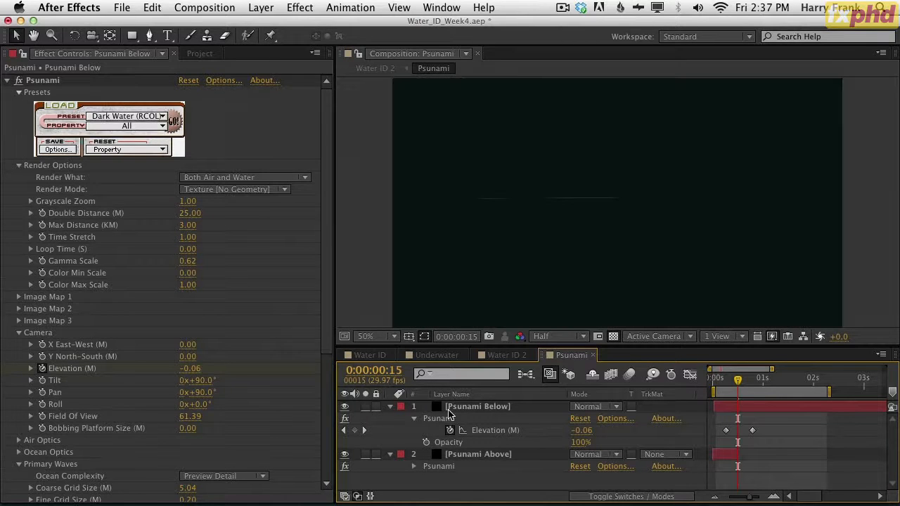
pyautogui.press('space')
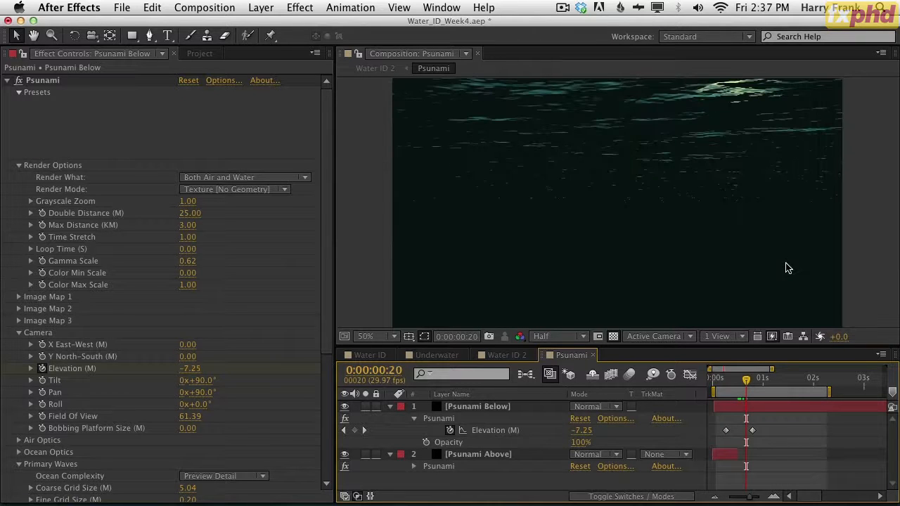
# Trim the start of Psunami Below to 0:00:00:15 and check the cut frame by frame.
pyautogui.press('pageup')
pyautogui.press('pageup')
pyautogui.press('pageup')
pyautogui.press('pageup')
pyautogui.press('pageup')
pyautogui.press('pageup')
pyautogui.press('pageup')
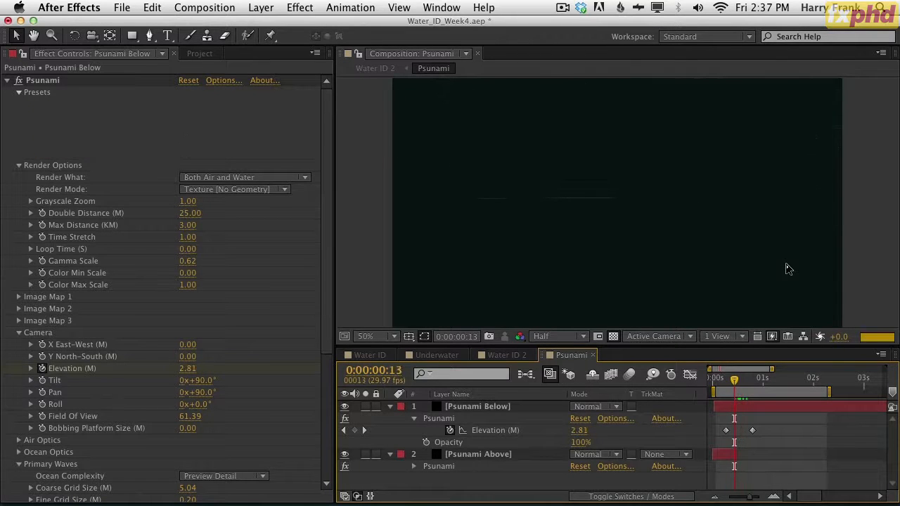
pyautogui.press('pagedown')
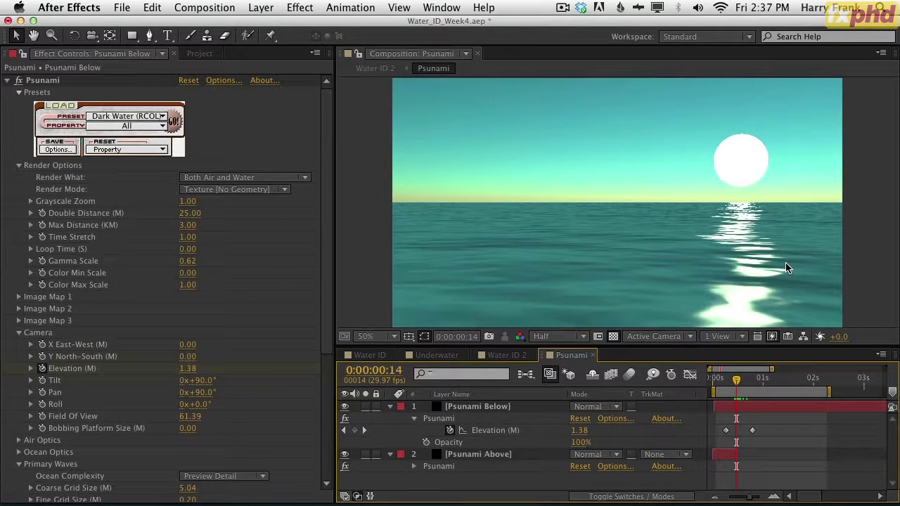
pyautogui.click(448, 422)
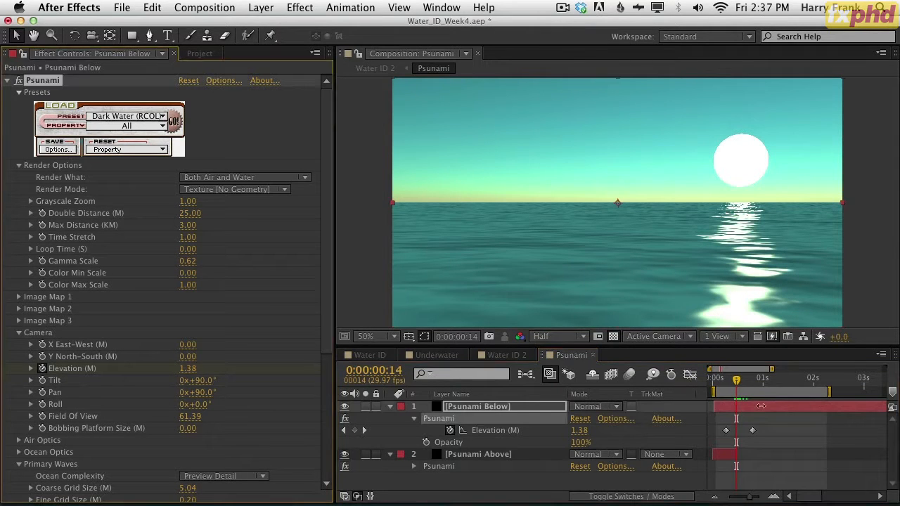
pyautogui.moveTo(713, 408); pyautogui.dragTo(737, 408)
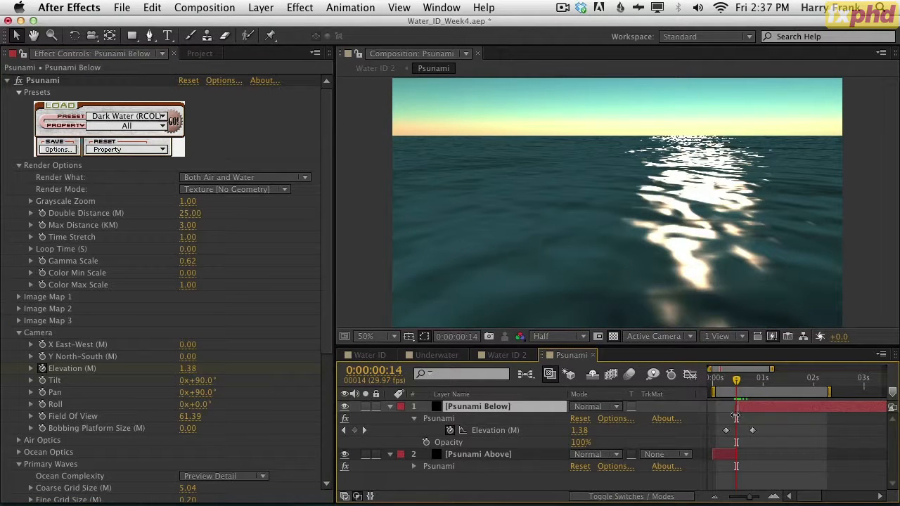
pyautogui.press('pagedown')
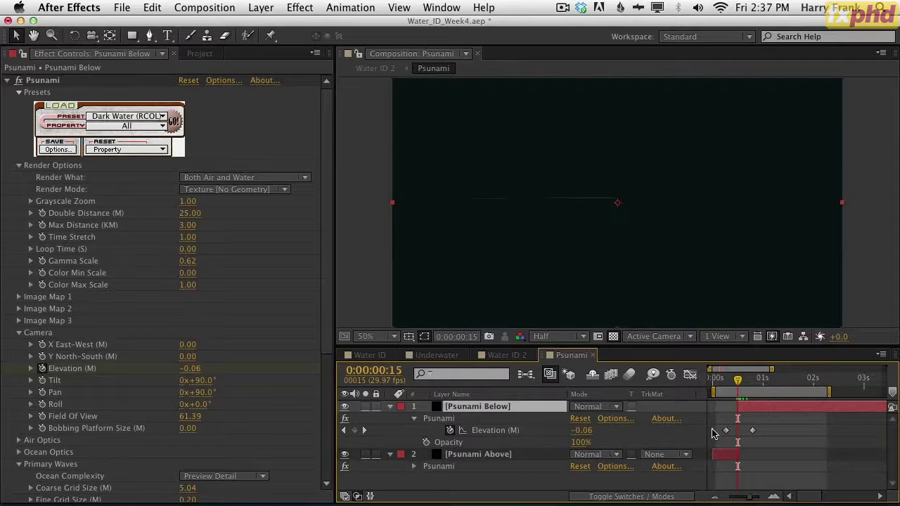
pyautogui.moveTo(738, 408); pyautogui.dragTo(742, 409)
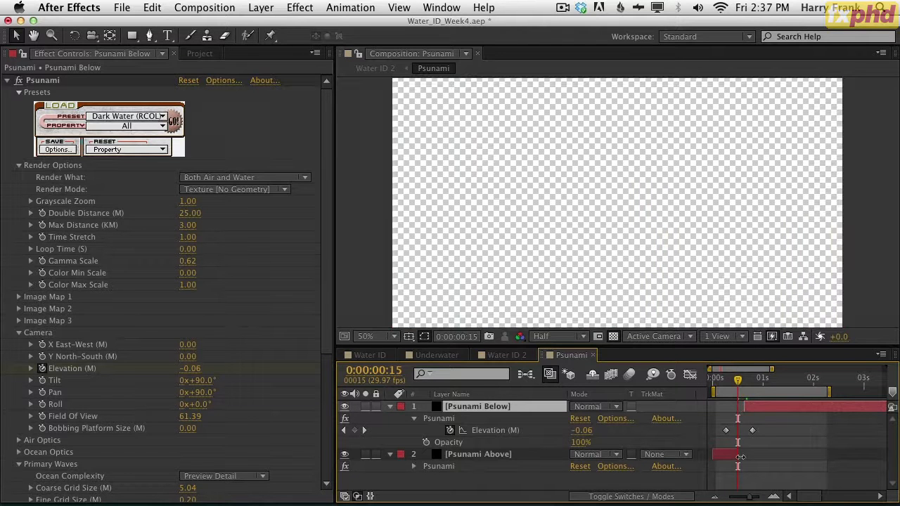
pyautogui.click(739, 459)
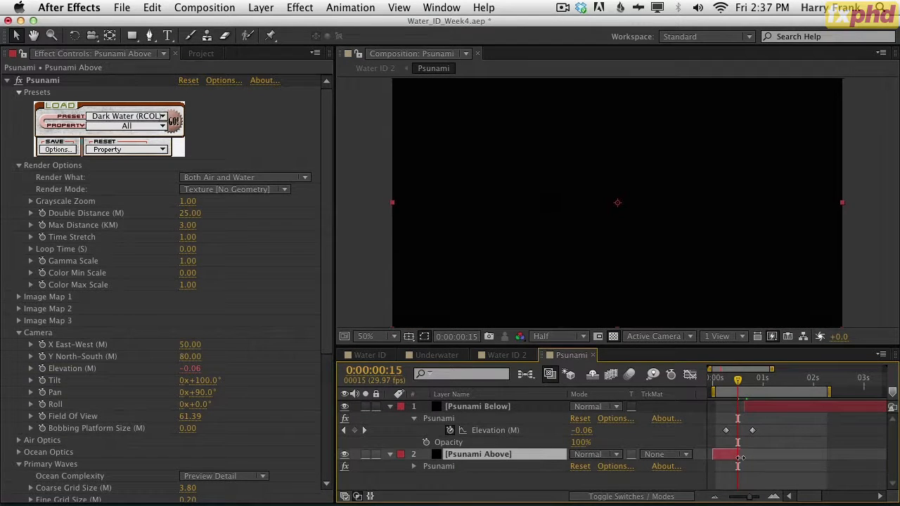
pyautogui.click(742, 407)
pyautogui.moveTo(739, 408); pyautogui.dragTo(738, 408)
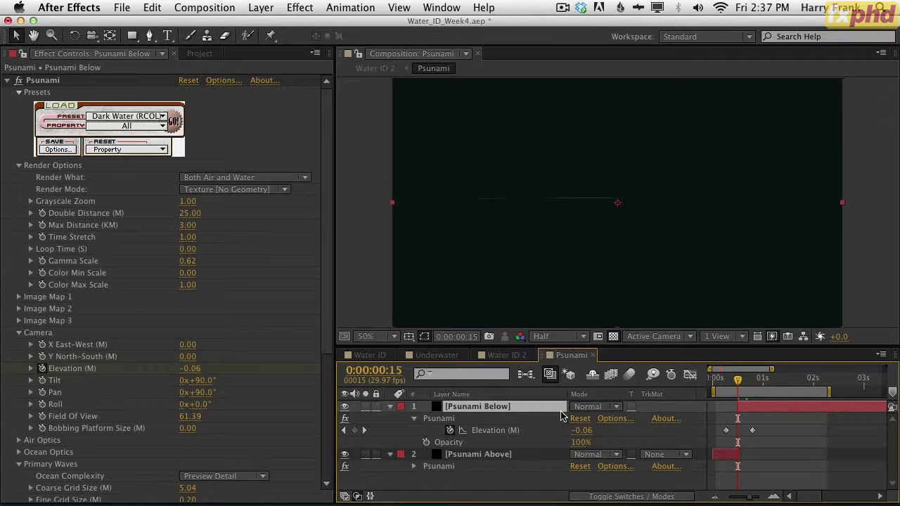
# Add an Elevation keyframe to Psunami Below at 0:00:00:15 and delete its earlier Elevation keyframe.
pyautogui.moveTo(590, 431); pyautogui.dragTo(593, 432)
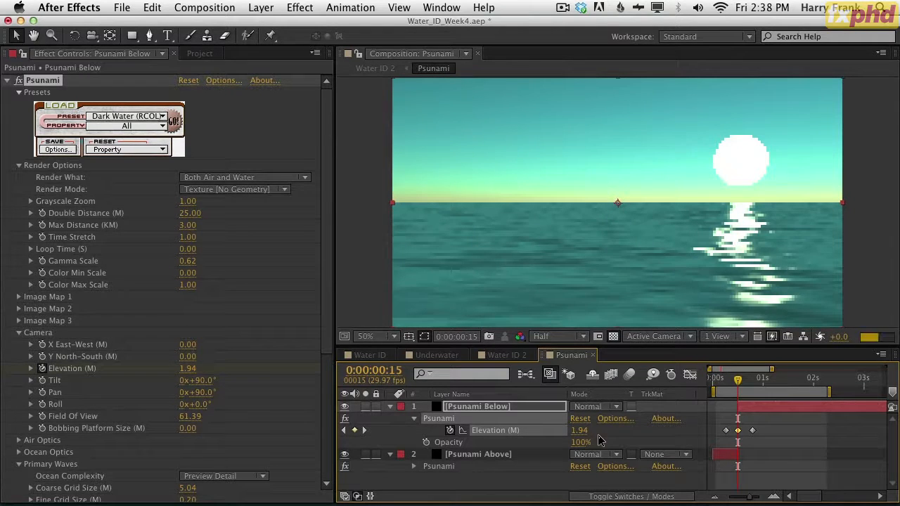
pyautogui.click(725, 431)
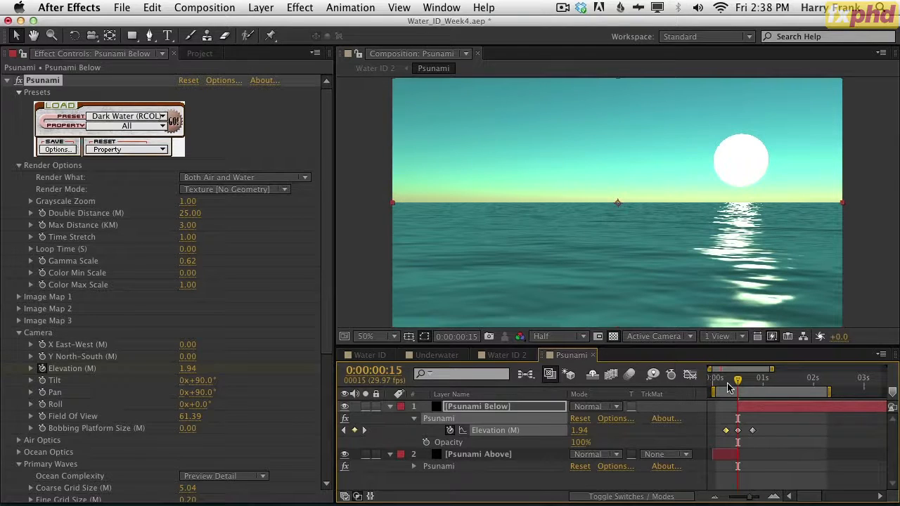
pyautogui.press('Delete')
# Set Psunami Below's Elevation keyframe at 0:00:00:15 to 0.2 after trying -0.062, 0.9375 and 0.1.
pyautogui.click(587, 430)
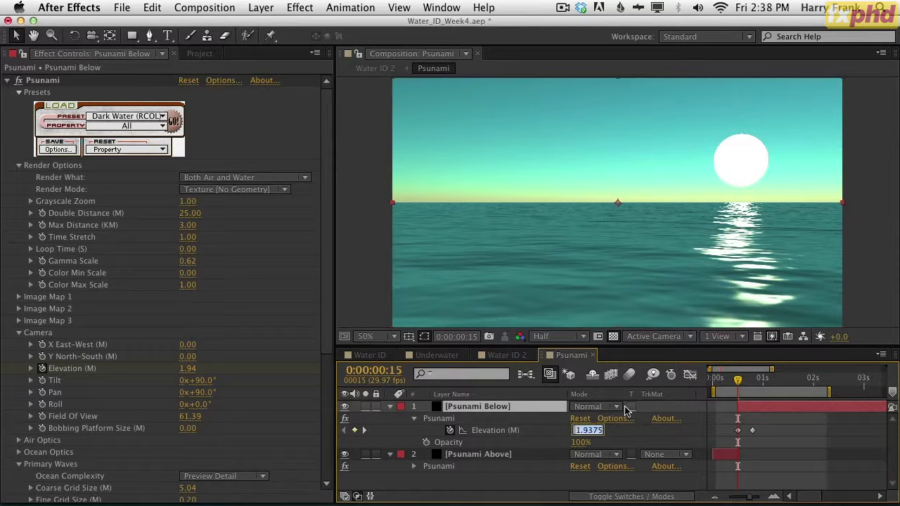
pyautogui.write('-0.062')
pyautogui.press('Return')
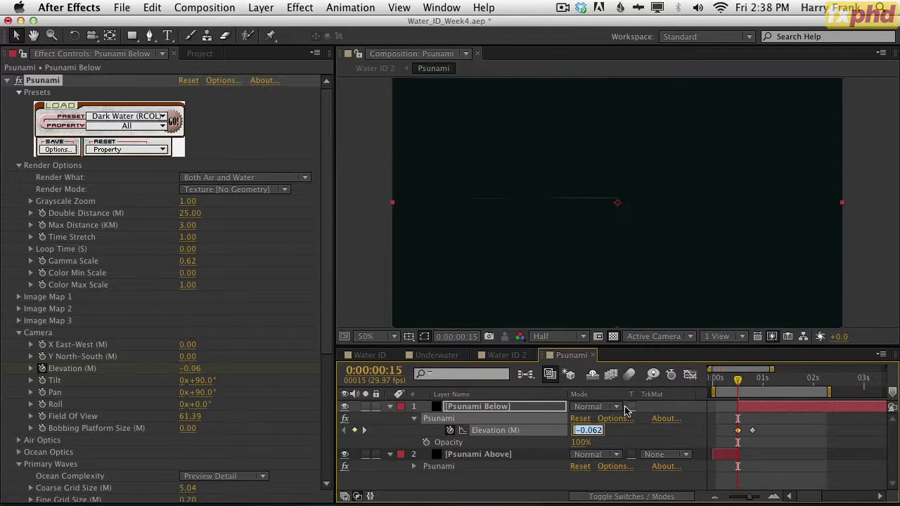
pyautogui.write('0.9375')
pyautogui.press('Return')
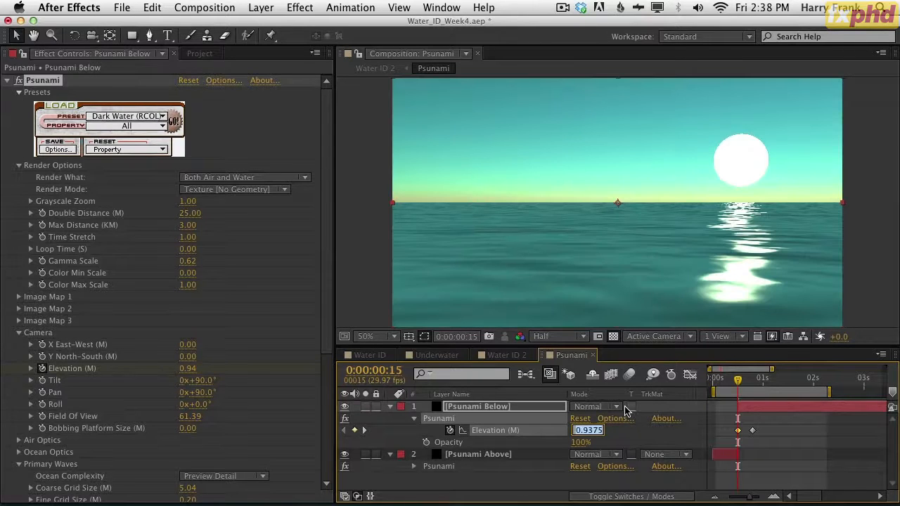
pyautogui.write('0.1')
pyautogui.press('Return')
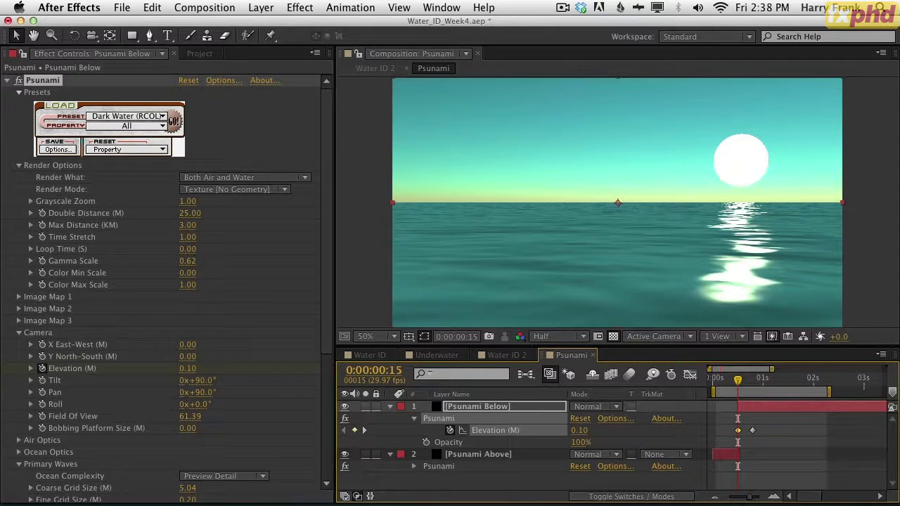
pyautogui.click(579, 431)
pyautogui.write('0.2')
pyautogui.press('Return')
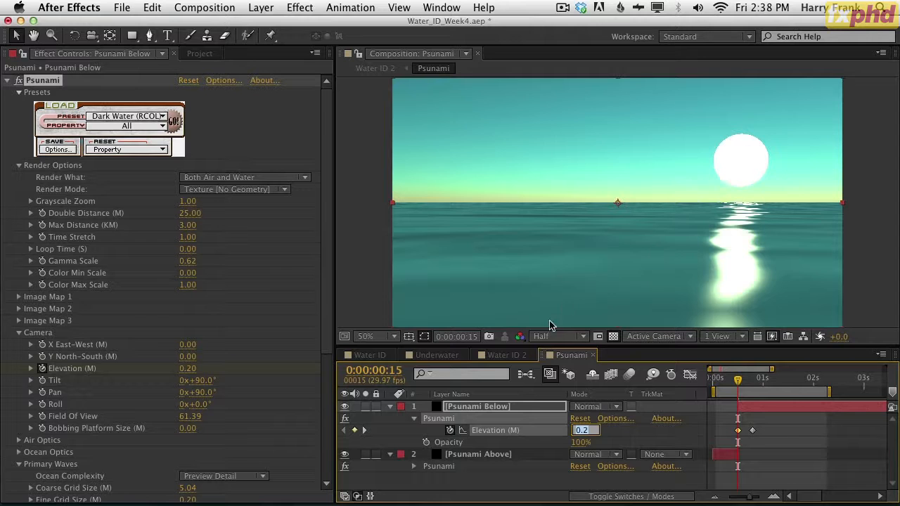
# Remove the Elevation expression from Psunami Above and add an Elevation keyframe at 0:00:00:06.
pyautogui.moveTo(711, 382)
pyautogui.mouseDown()
pyautogui.moveTo(737, 382)
pyautogui.moveTo(715, 383)
pyautogui.moveTo(726, 383)
pyautogui.mouseUp()
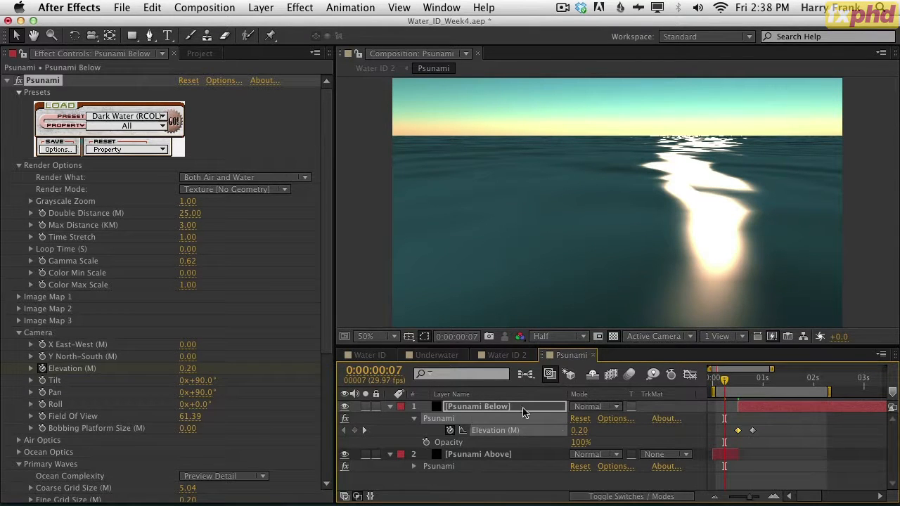
pyautogui.click(725, 384)
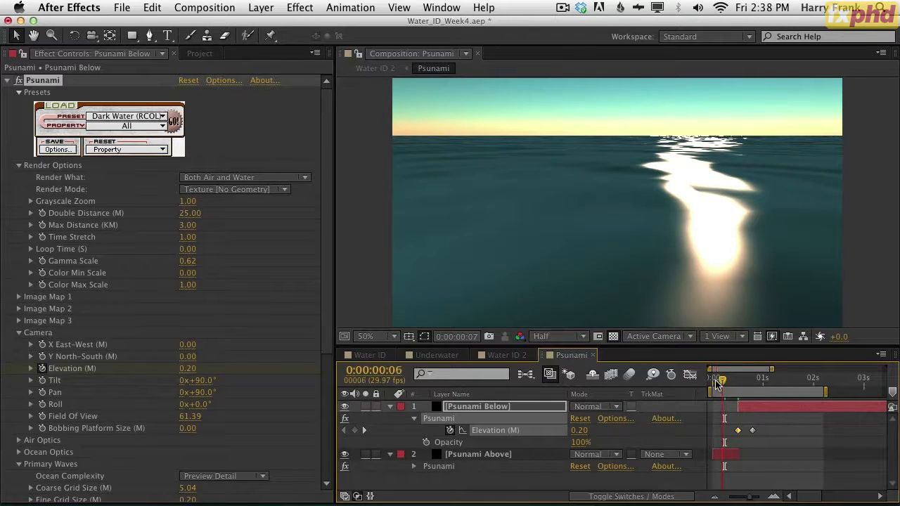
pyautogui.moveTo(723, 383); pyautogui.dragTo(717, 388)
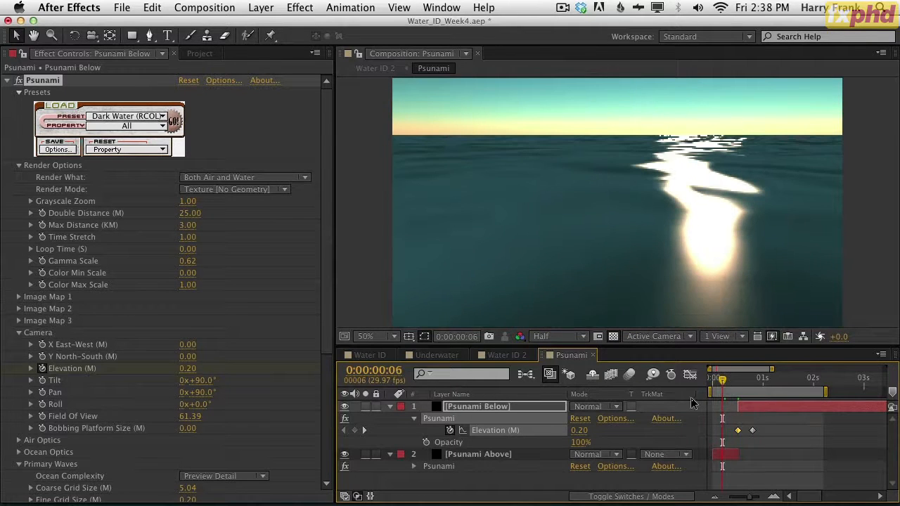
pyautogui.click(446, 466)
pyautogui.press('h')
pyautogui.scroll(-5, 78, 377)
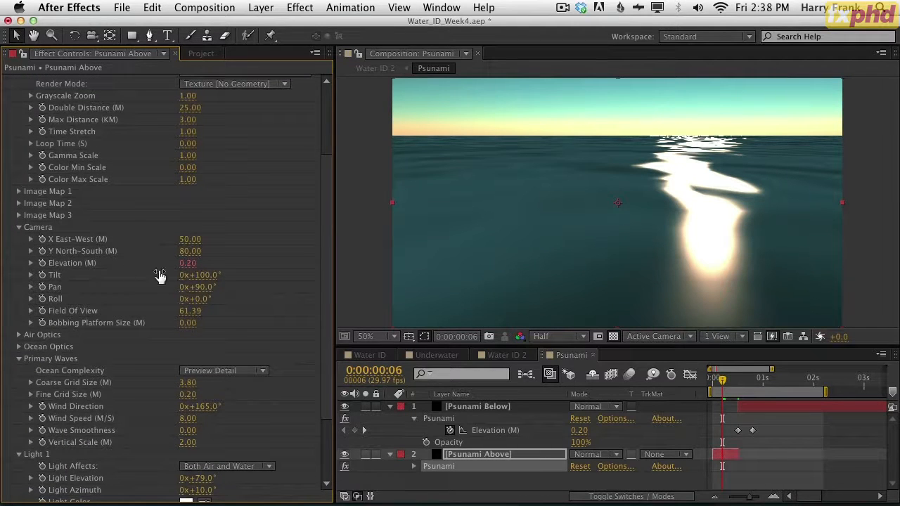
pyautogui.keyDown('alt'); pyautogui.click(42, 264); pyautogui.keyUp('alt')
pyautogui.click(41, 263)
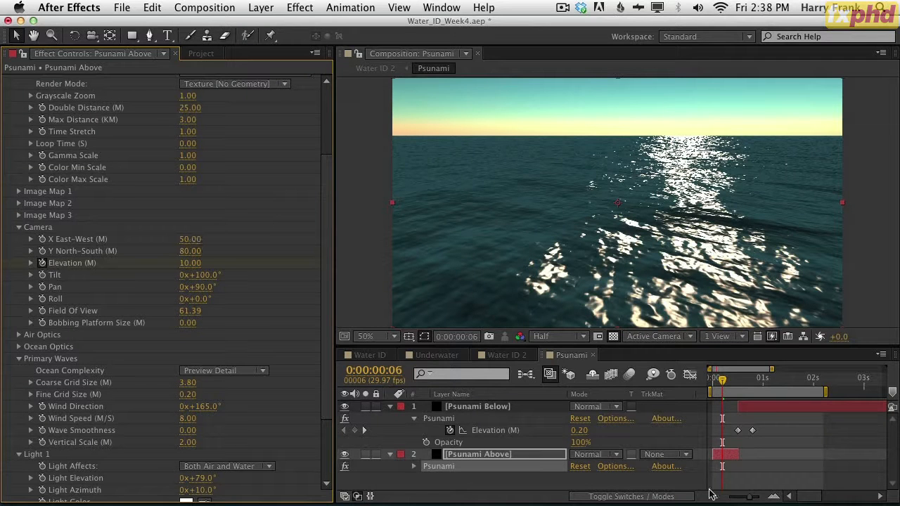
# Keyframe Psunami Above's Elevation to 0 at 0:00:00:15 and check the frames around the cut.
pyautogui.press('u')
pyautogui.click(739, 380)
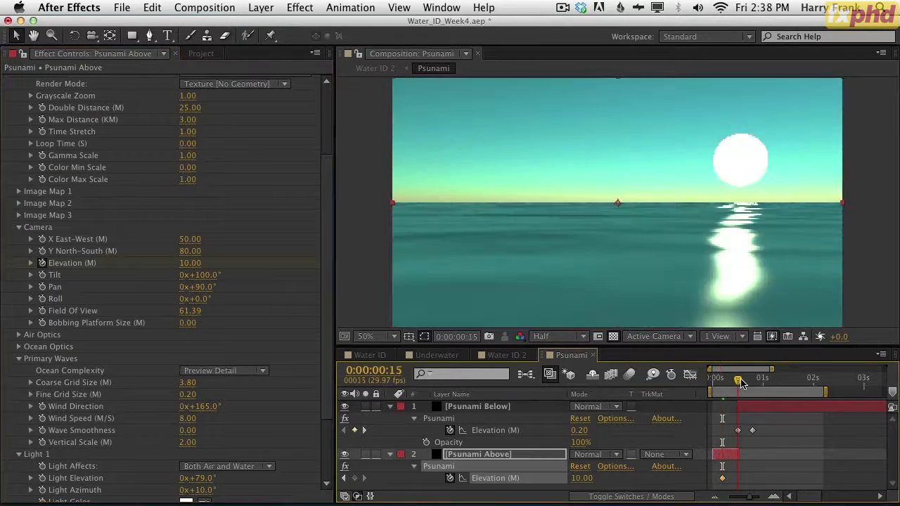
pyautogui.click(582, 478)
pyautogui.write('0')
pyautogui.press('Return')
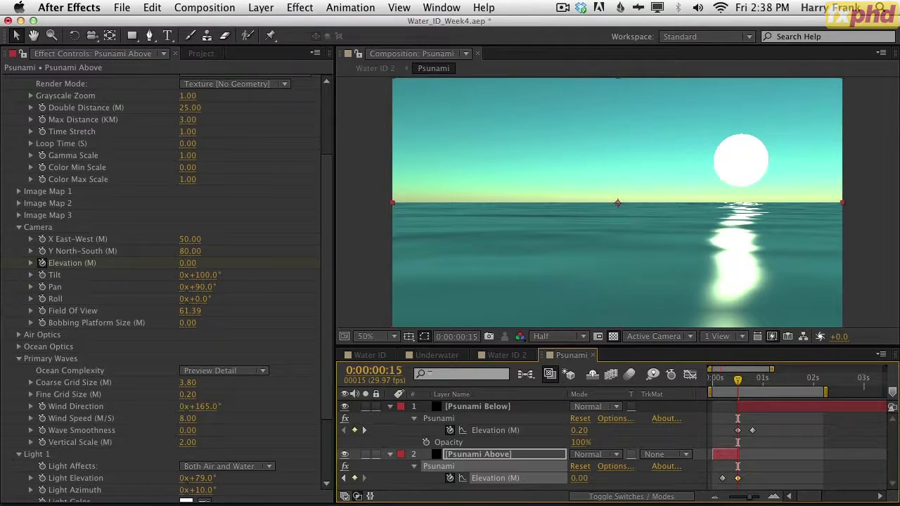
pyautogui.press('pageup')
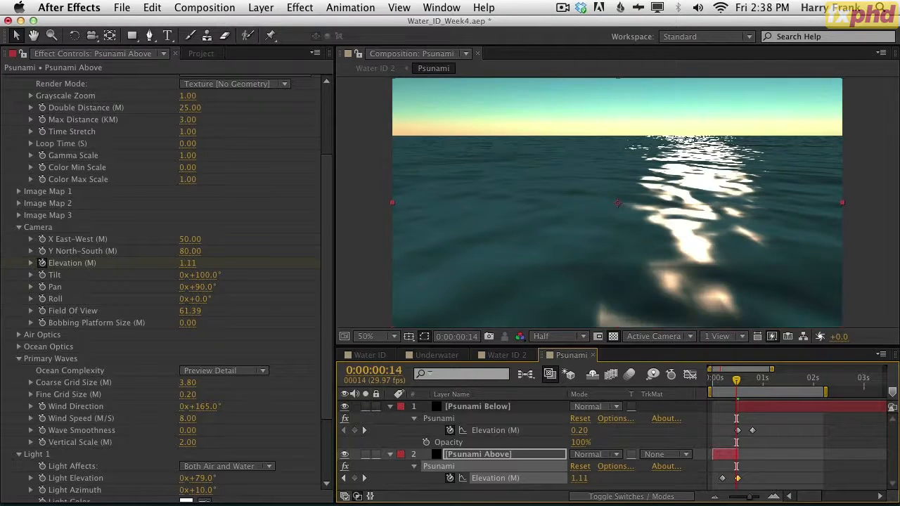
pyautogui.click(741, 481)
pyautogui.moveTo(726, 386); pyautogui.dragTo(737, 392)
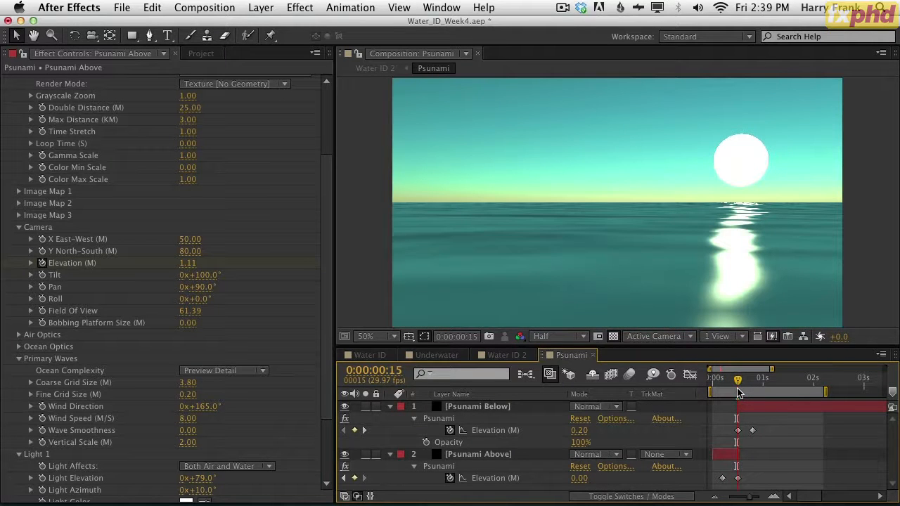
pyautogui.moveTo(737, 389); pyautogui.dragTo(737, 389)
# Set the Light 1 Viewed Size of Psunami Below to 0.
pyautogui.click(458, 420)
pyautogui.scroll(-5, 126, 417)
pyautogui.click(189, 447)
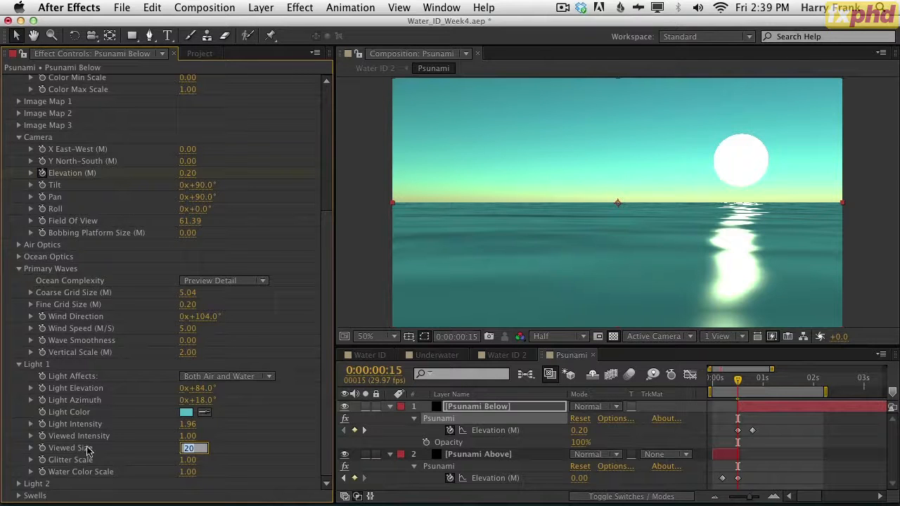
pyautogui.write('0')
pyautogui.press('Return')
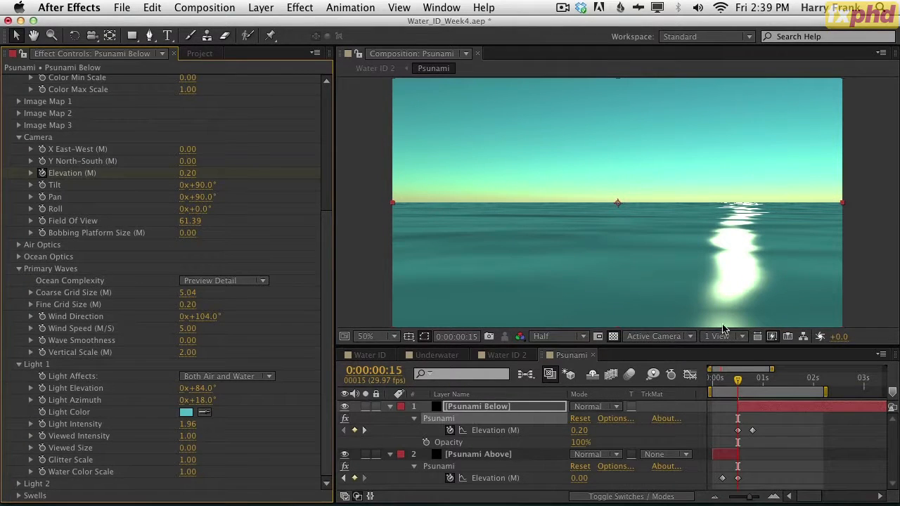
# Set Psunami Below's Elevation keyframe at 0:00:00:15 to 0 and scrub across the cut.
pyautogui.moveTo(737, 382)
pyautogui.mouseDown()
pyautogui.moveTo(729, 384)
pyautogui.moveTo(738, 385)
pyautogui.mouseUp()
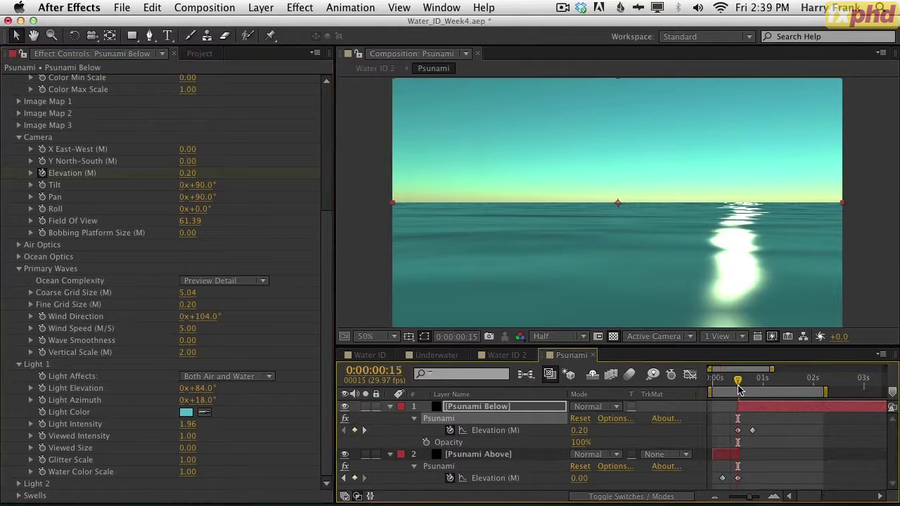
pyautogui.click(579, 430)
pyautogui.write('0')
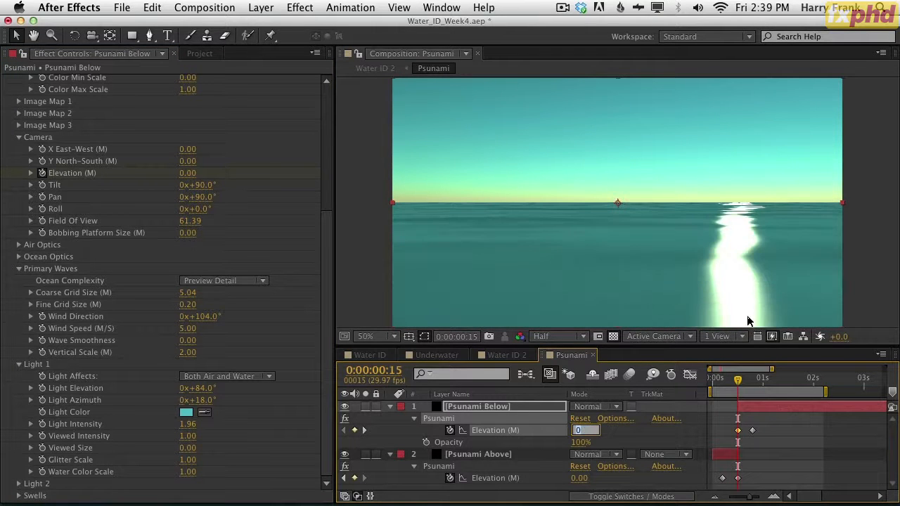
pyautogui.press('Return')
pyautogui.moveTo(729, 385); pyautogui.dragTo(736, 389)
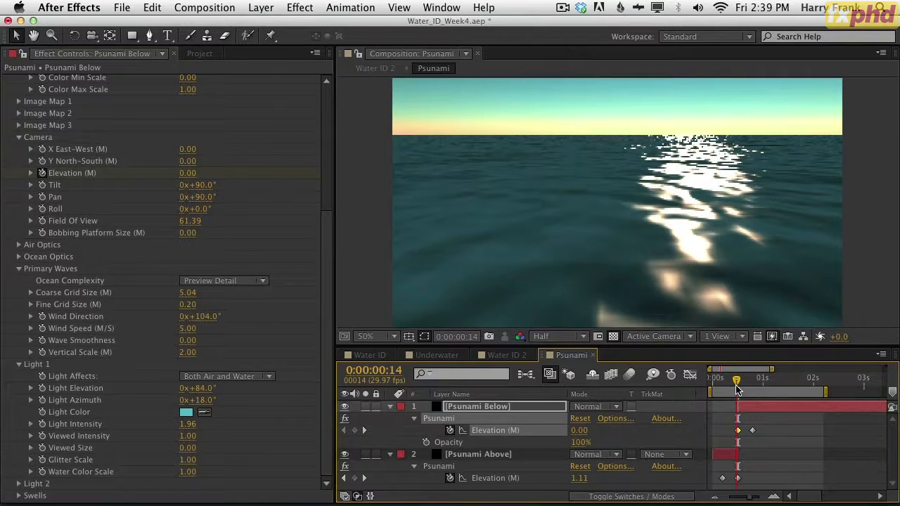
pyautogui.moveTo(736, 390); pyautogui.dragTo(738, 390)
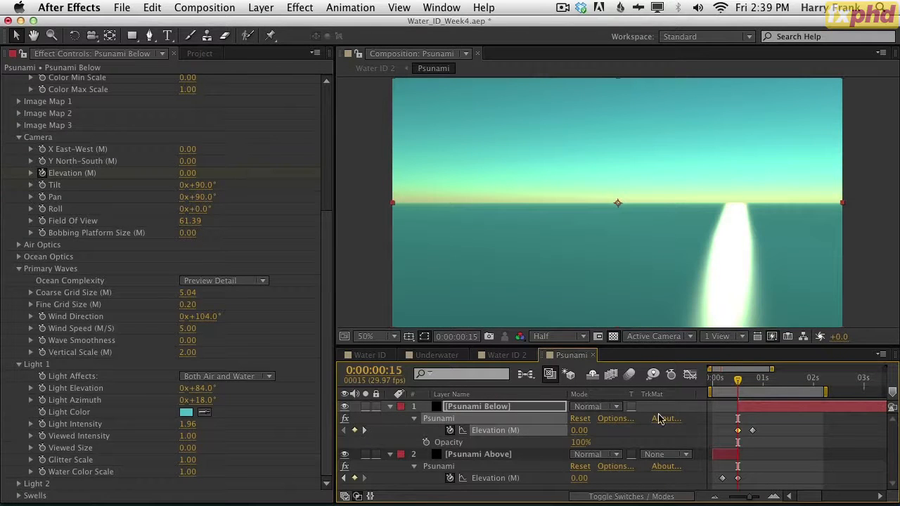
# Add Pan, Tilt, Y North-South and X East-West camera keyframes to Psunami Below at 0:00:00:24.
pyautogui.click(438, 422)
pyautogui.press('space')
pyautogui.moveTo(214, 373); pyautogui.dragTo(221, 289)
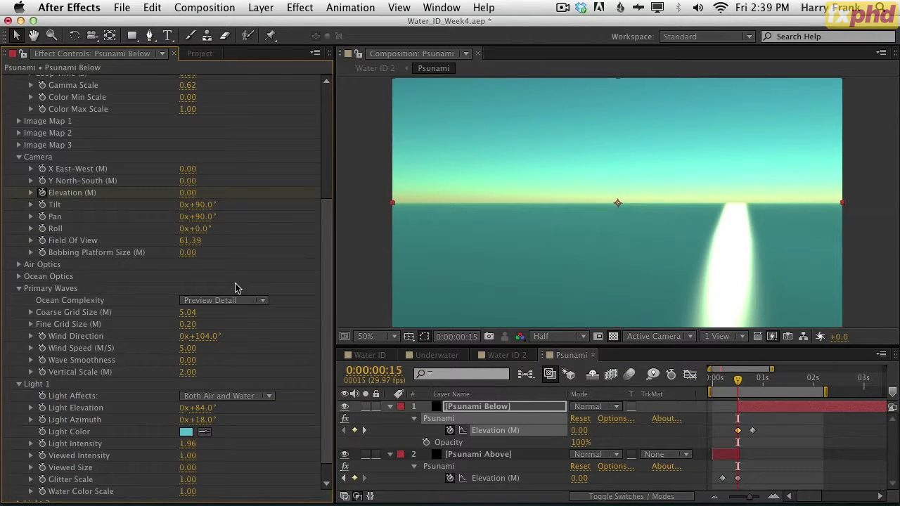
pyautogui.click(485, 459)
pyautogui.click(501, 406)
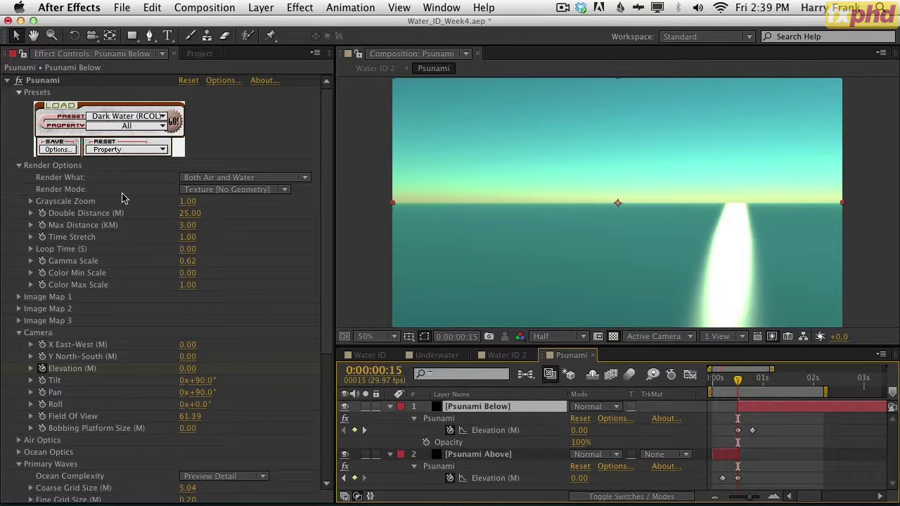
pyautogui.click(752, 381)
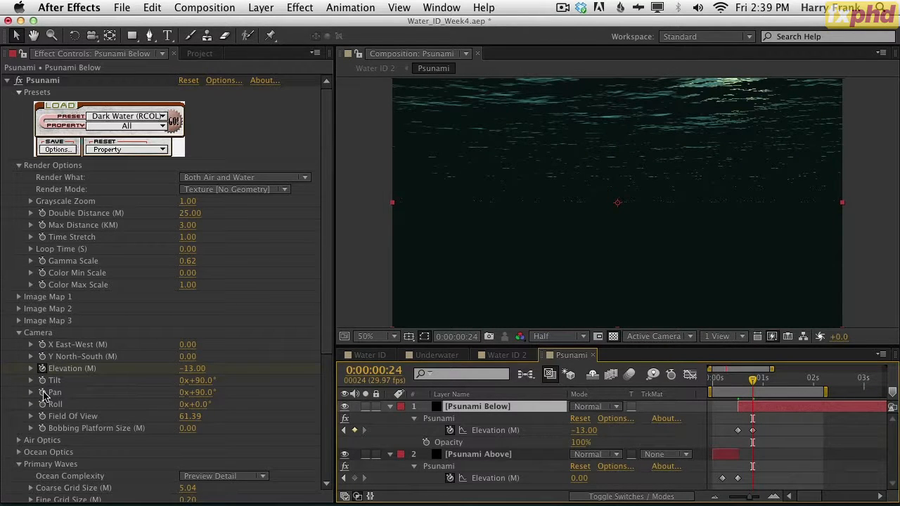
pyautogui.click(42, 393)
pyautogui.click(42, 381)
pyautogui.click(42, 356)
pyautogui.click(43, 344)
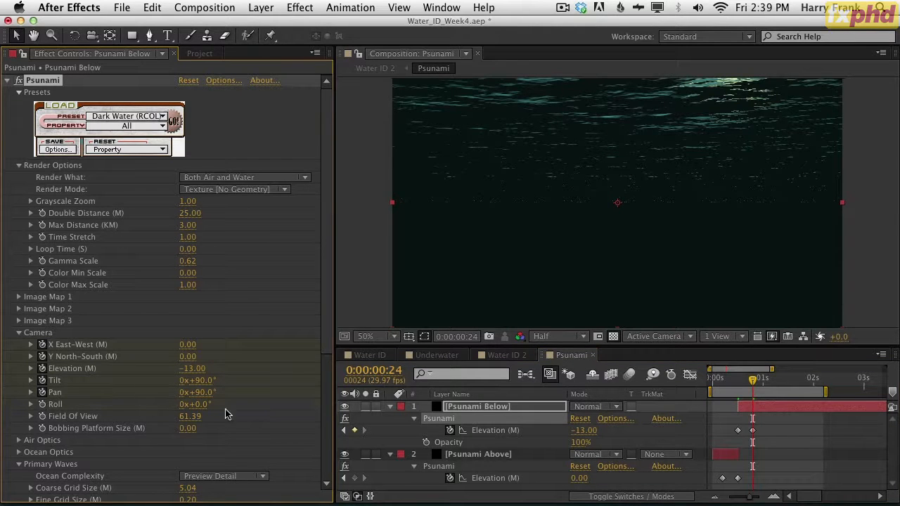
pyautogui.moveTo(200, 405)
pyautogui.mouseDown()
pyautogui.moveTo(209, 405)
pyautogui.moveTo(195, 406)
pyautogui.mouseUp()
# Keyframe X East-West, Y North-South, Tilt and Pan on Psunami Above at 0:00:00:24 and cut those keyframes.
pyautogui.click(465, 469)
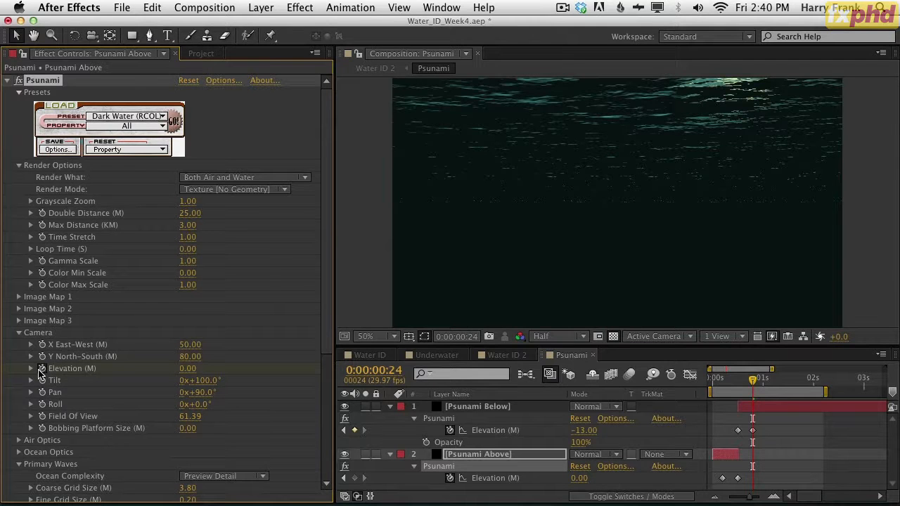
pyautogui.click(42, 344)
pyautogui.click(42, 356)
pyautogui.click(43, 393)
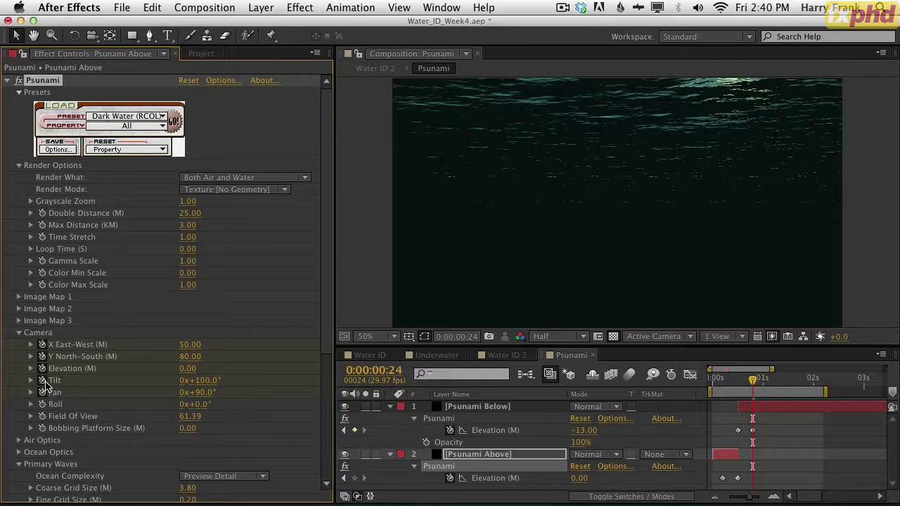
pyautogui.press('u')
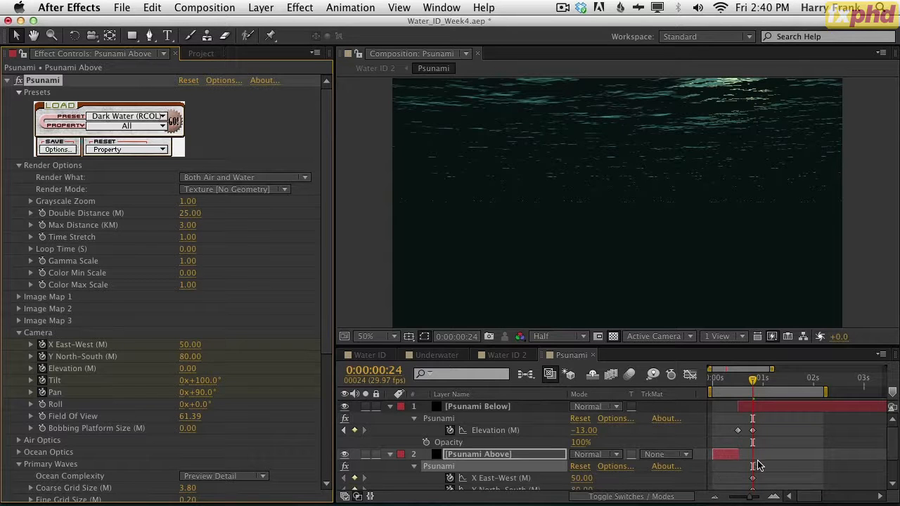
pyautogui.press('`')
pyautogui.moveTo(430, 171); pyautogui.dragTo(408, 236)
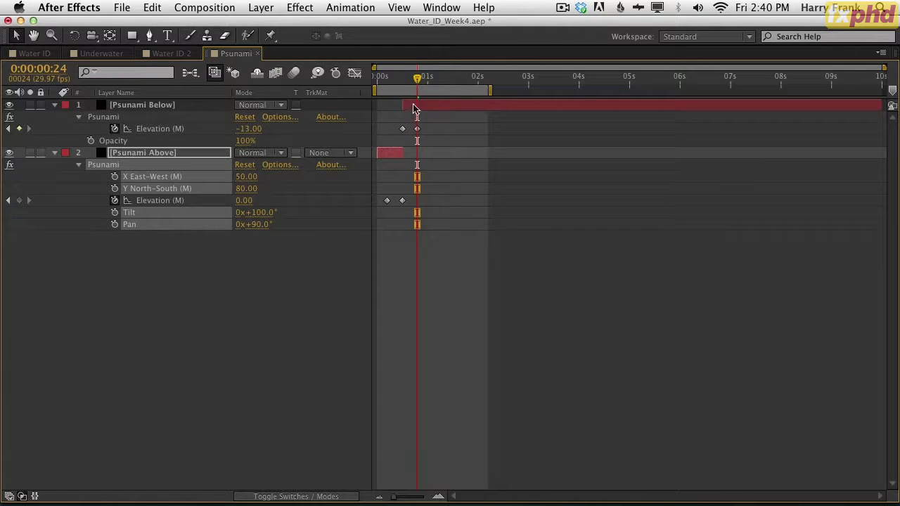
# Paste the cut camera keyframes into Psunami Below's Psunami effect at its in point, 0:00:00:15.
pyautogui.click(153, 93)
pyautogui.click(173, 106)
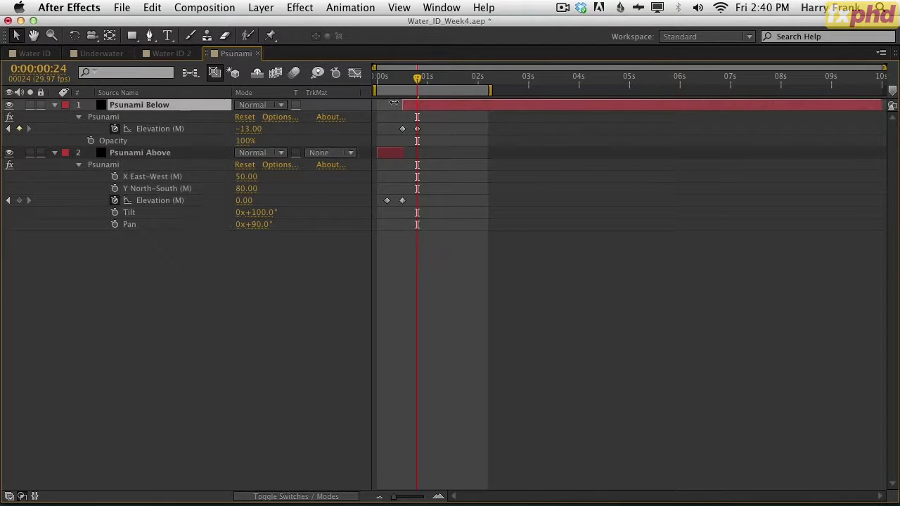
pyautogui.press('j')
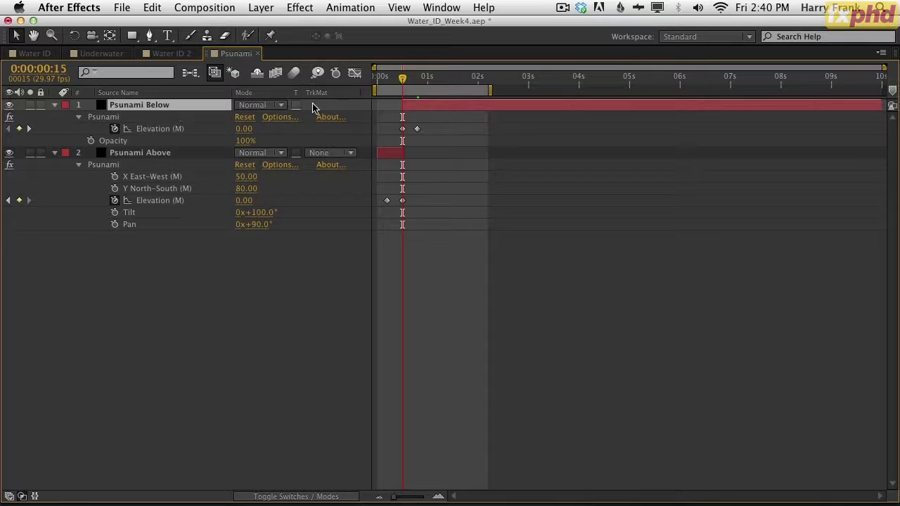
pyautogui.press('u')
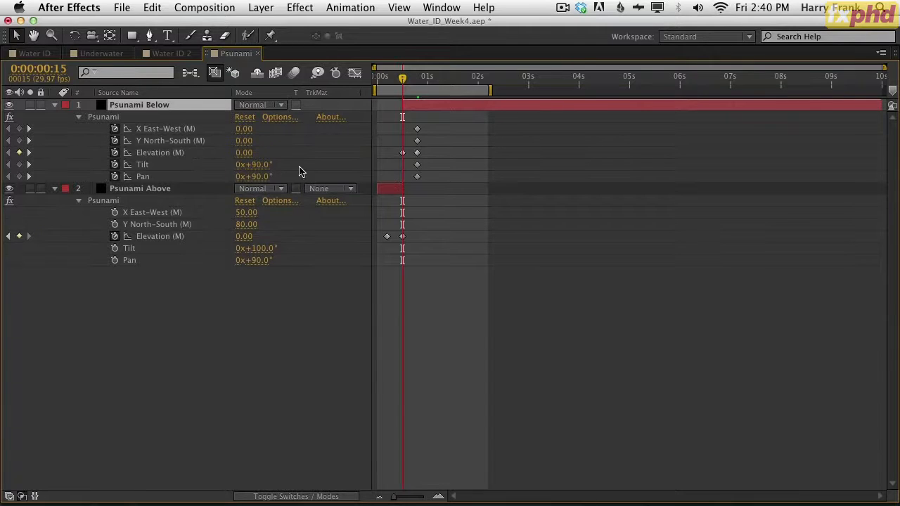
pyautogui.click(106, 118)
pyautogui.press('super+v')
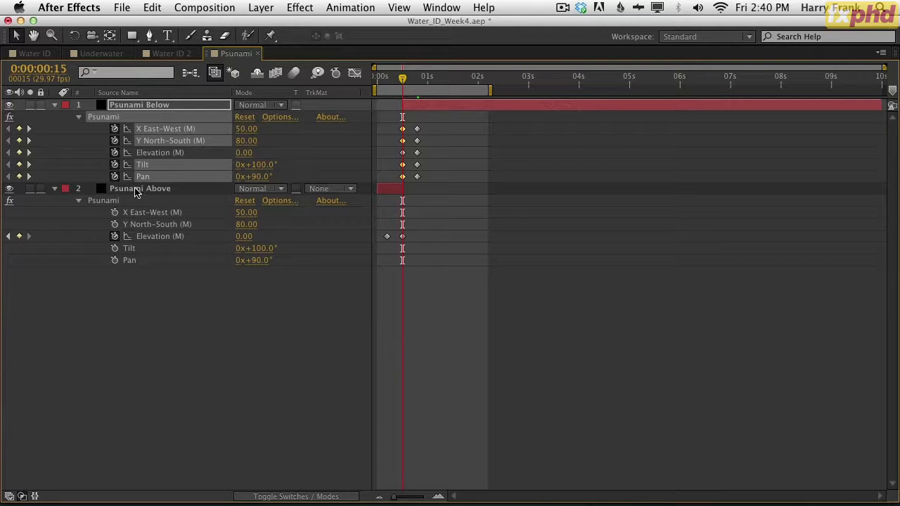
pyautogui.press('`')
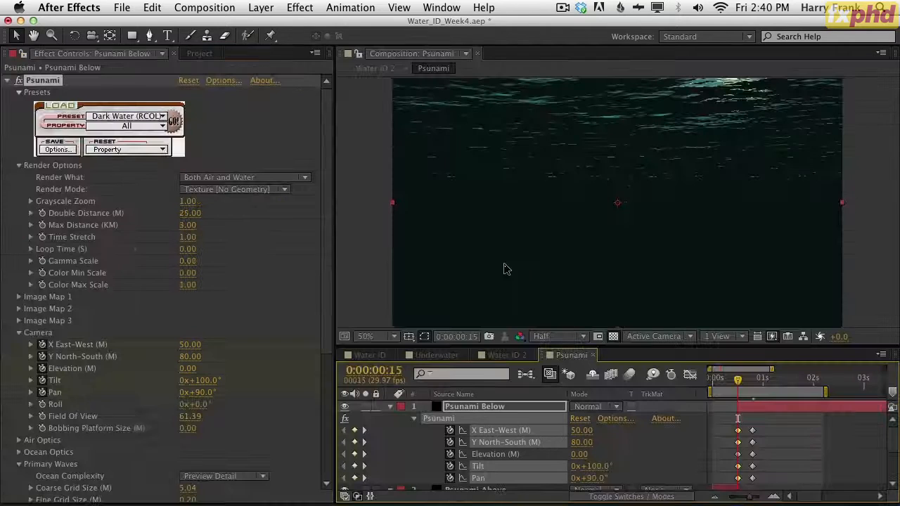
# Step frame by frame around 0:00:00:15 to check how the camera matches between the two Psunami layers.
pyautogui.press('pageup')
pyautogui.press('pagedown')
pyautogui.press('pageup')
pyautogui.press('pagedown')
pyautogui.press('pageup')
pyautogui.press('pagedown')
pyautogui.press('pagedown')
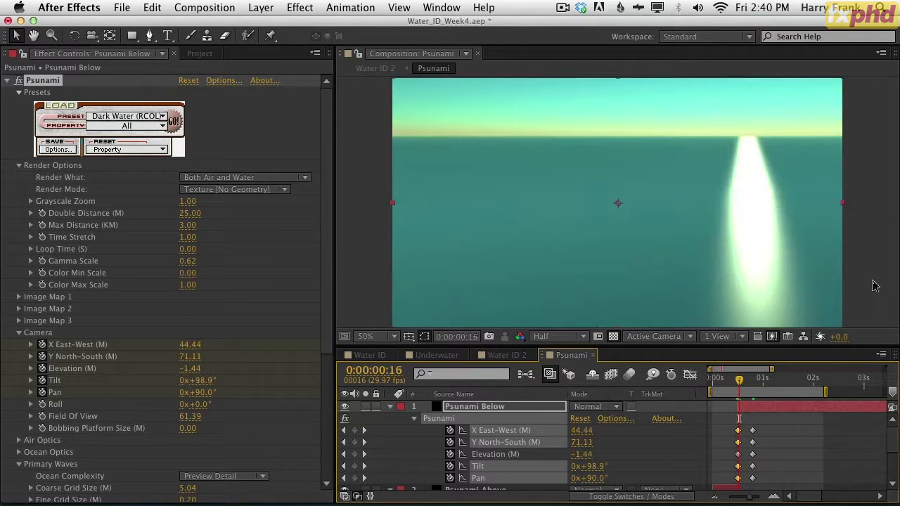
pyautogui.press('pageup')
pyautogui.press('pageup')
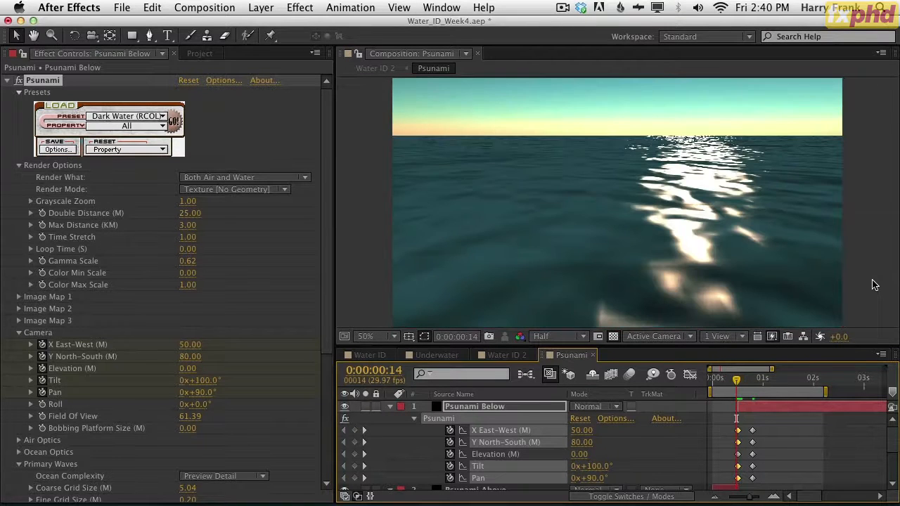
pyautogui.press('pageup')
pyautogui.press('pagedown')
pyautogui.click(716, 421)
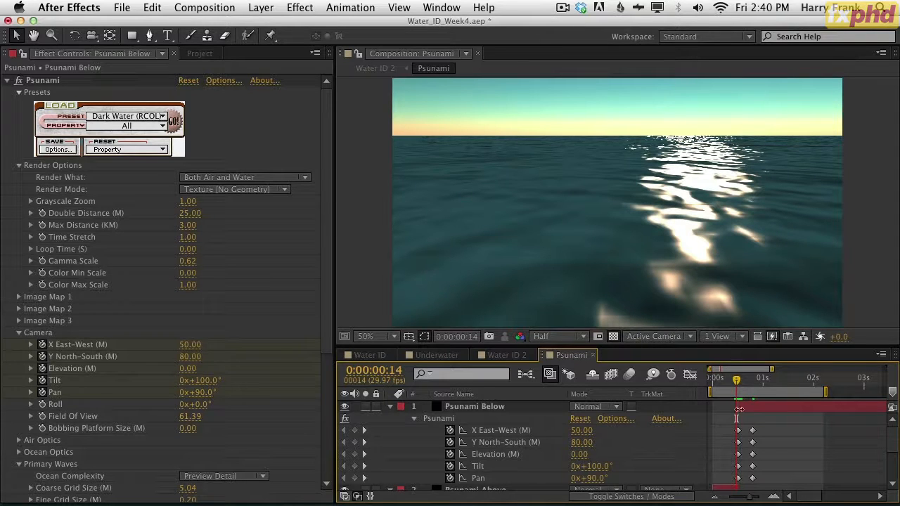
pyautogui.moveTo(736, 385); pyautogui.dragTo(736, 384)
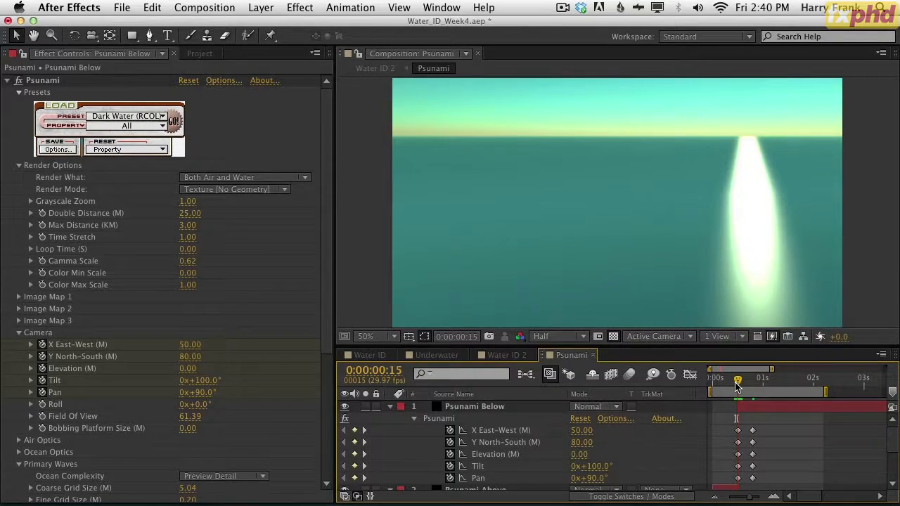
pyautogui.moveTo(737, 385); pyautogui.dragTo(737, 385)
# Set Psunami Below's Render Mode to Realistic at 0:00:00:15.
pyautogui.click(461, 418)
pyautogui.click(254, 191)
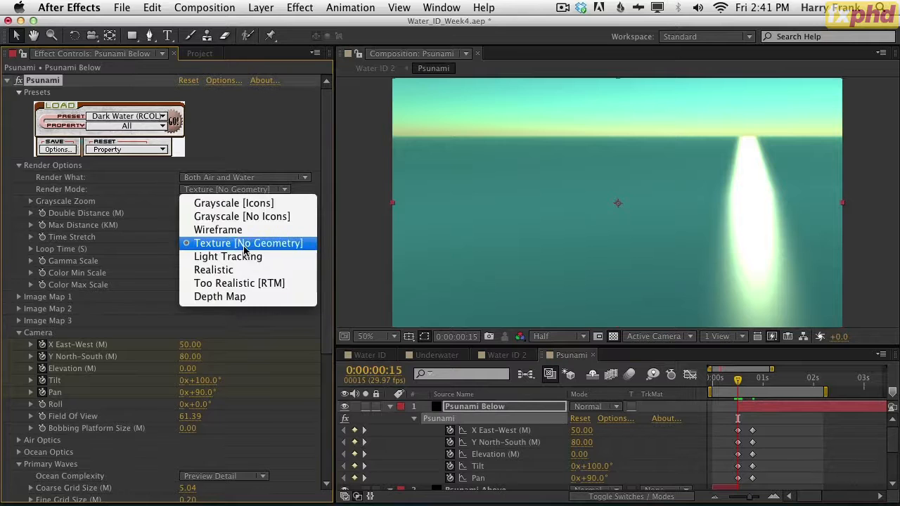
pyautogui.click(252, 276)
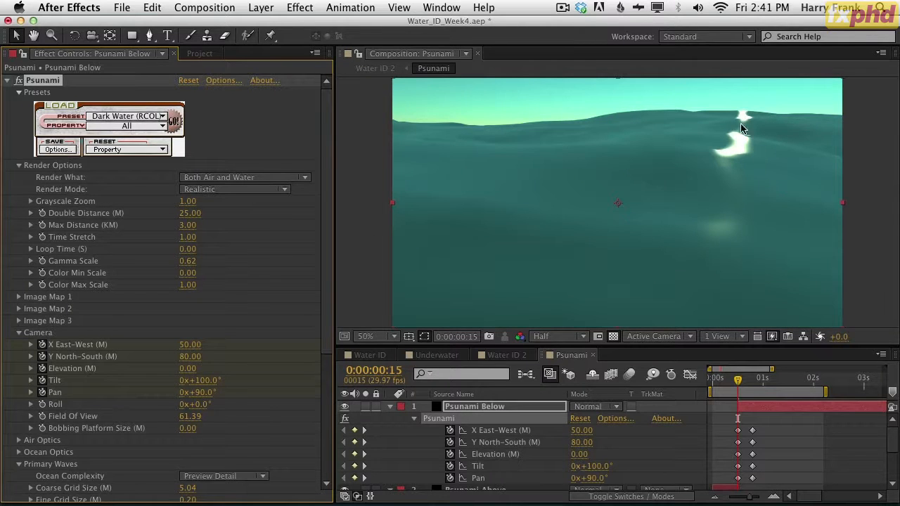
# Examine the transition between 0:00:00:14 and 0:00:00:16 frame by frame with the Realistic rendering.
pyautogui.press('pagedown')
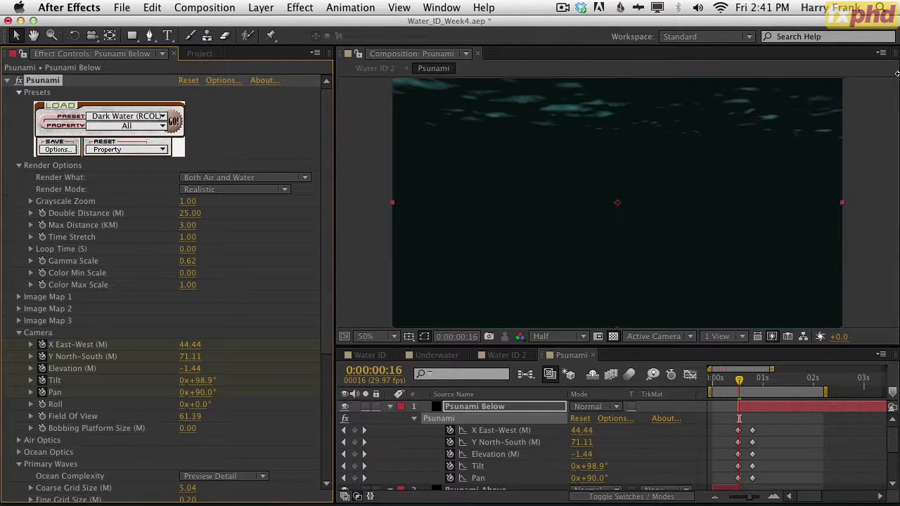
pyautogui.press('pageup')
pyautogui.press('pageup')
pyautogui.press('pagedown')
pyautogui.press('pagedown')
pyautogui.press('pageup')
pyautogui.press('pageup')
pyautogui.press('pagedown')
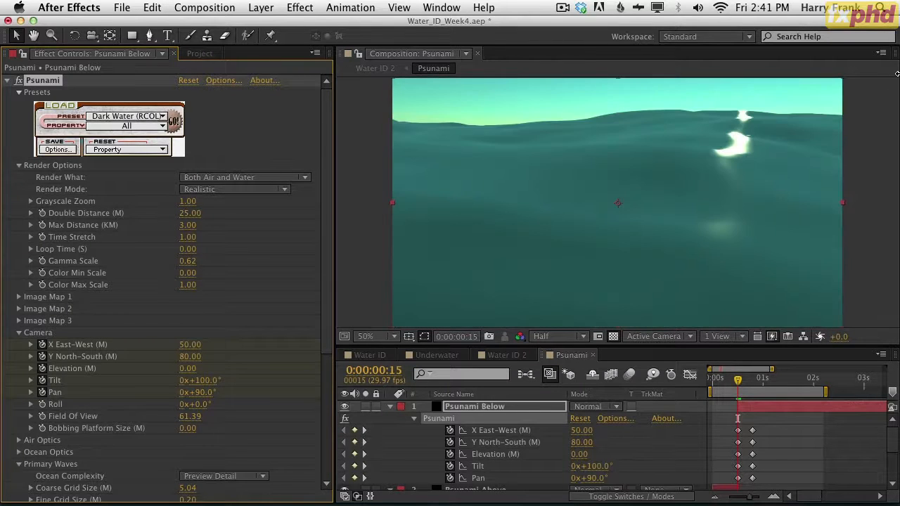
pyautogui.press('pageup')
pyautogui.press('pagedown')
pyautogui.press('pagedown')
pyautogui.press('pageup')
# Set Psunami Below's Render Mode back to Texture [No Geometry] and go back one frame.
pyautogui.click(234, 189)
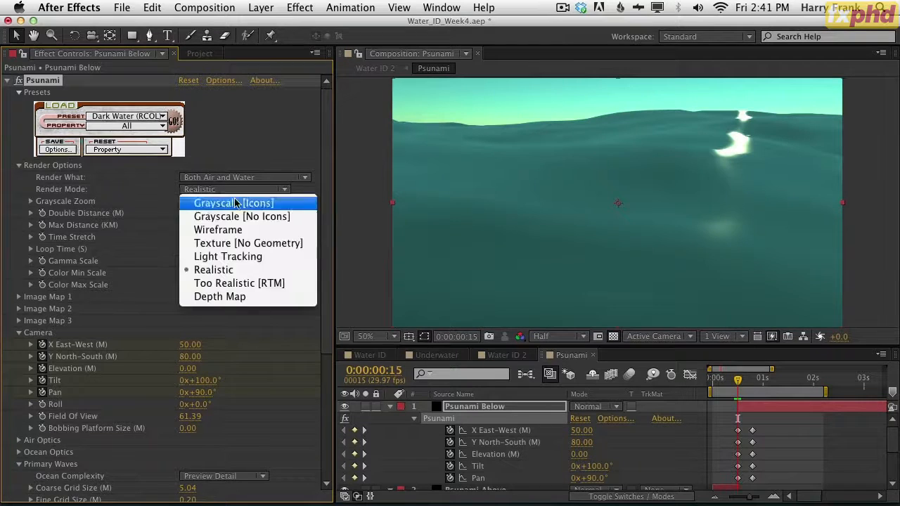
pyautogui.click(246, 251)
pyautogui.press('pageup')
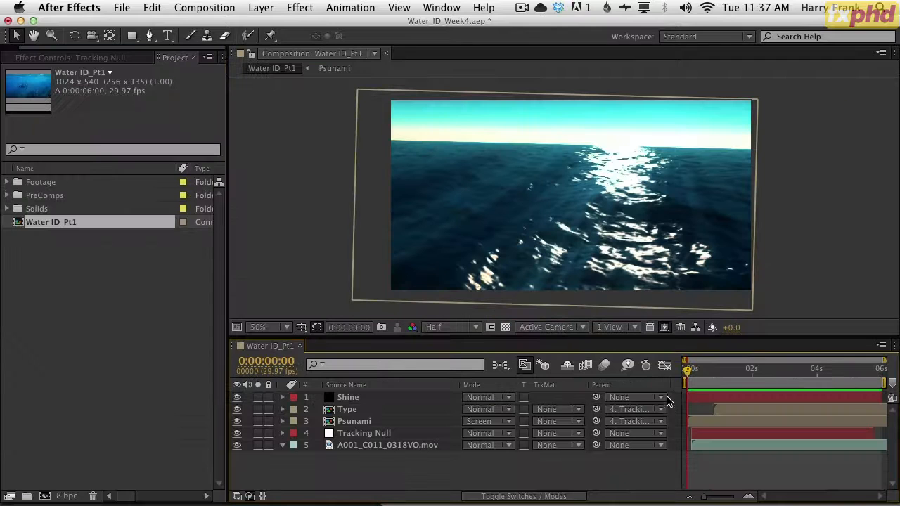
# Preview the Water ID_Pt1 composition from its beginning.
pyautogui.moveTo(687, 369)
pyautogui.mouseDown()
pyautogui.moveTo(729, 383)
pyautogui.moveTo(688, 378)
pyautogui.moveTo(719, 380)
pyautogui.moveTo(699, 381)
pyautogui.moveTo(712, 365)
pyautogui.moveTo(717, 383)
pyautogui.moveTo(693, 377)
pyautogui.moveTo(724, 378)
pyautogui.moveTo(704, 374)
pyautogui.moveTo(727, 408)
pyautogui.moveTo(724, 383)
pyautogui.moveTo(697, 382)
pyautogui.moveTo(728, 378)
pyautogui.moveTo(689, 373)
pyautogui.mouseUp()
pyautogui.press('space')
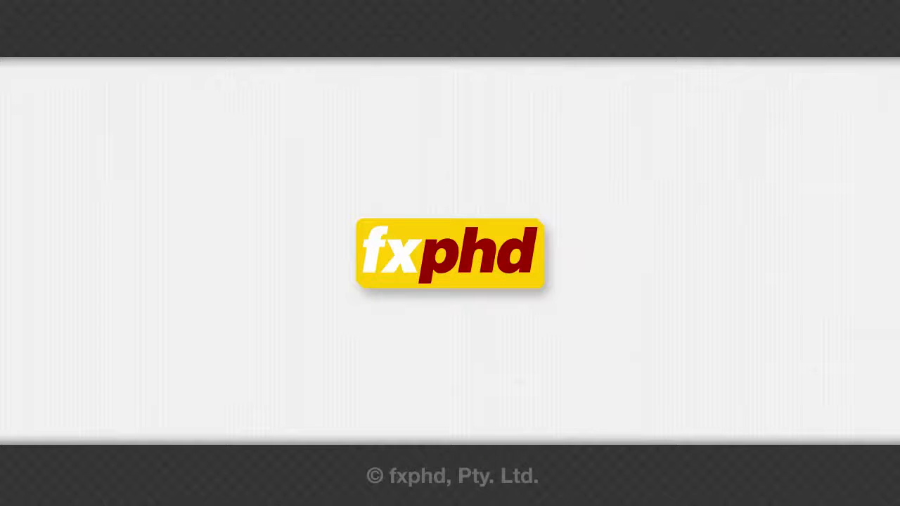